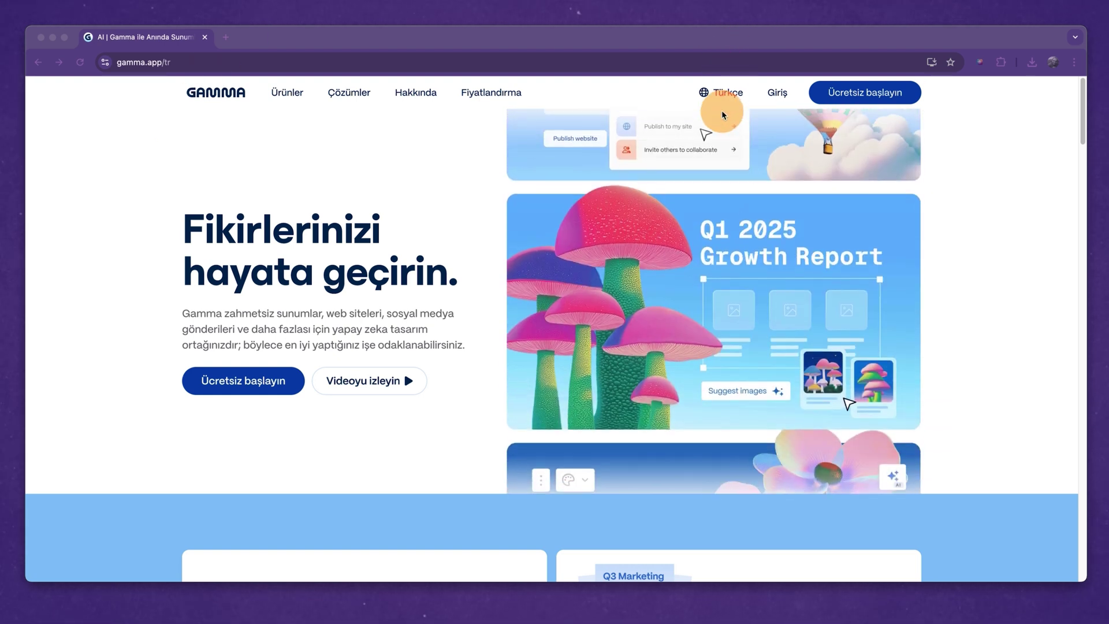
# Keep the site language as Türkçe and scroll through Gamma's landing page features.
pyautogui.click(723, 92)
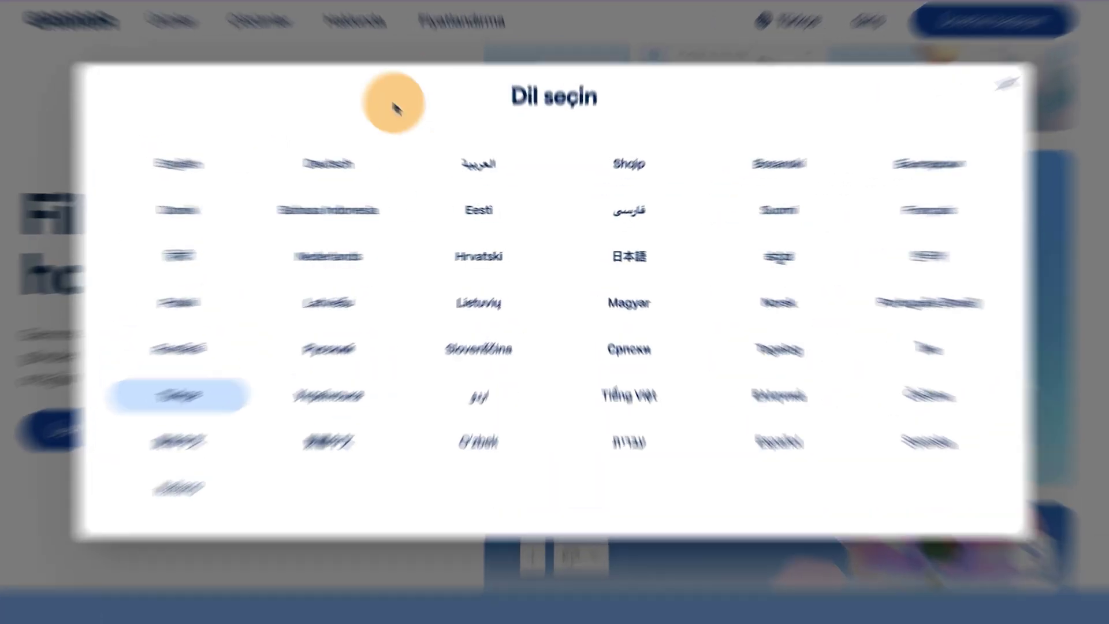
pyautogui.click(175, 409)
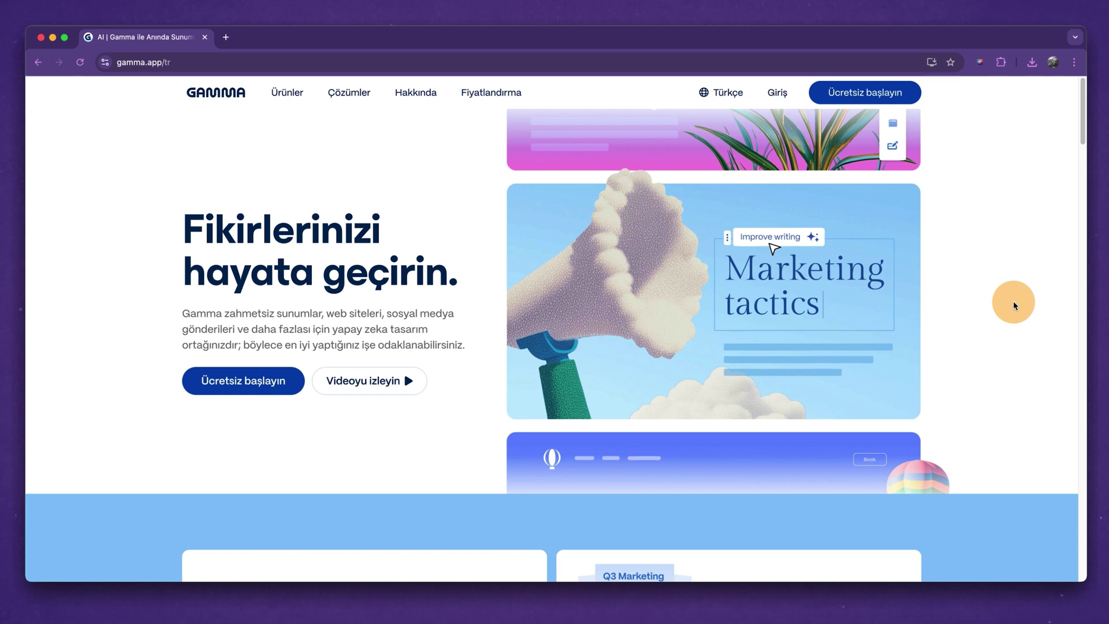
pyautogui.scroll(-6, 1023, 265)
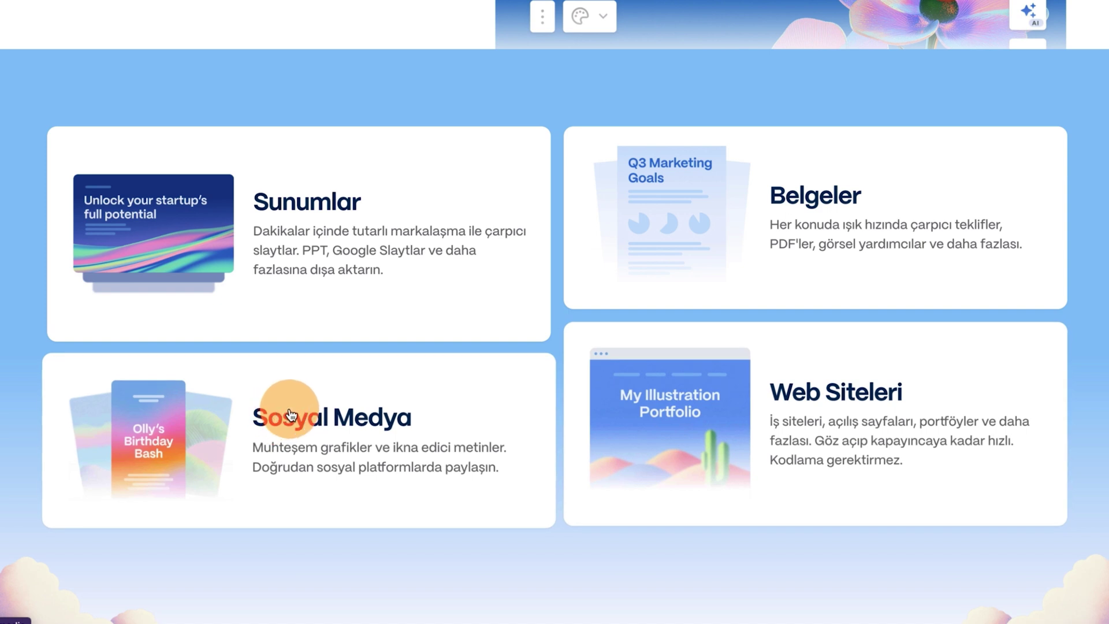
pyautogui.scroll(-1, 450, 359)
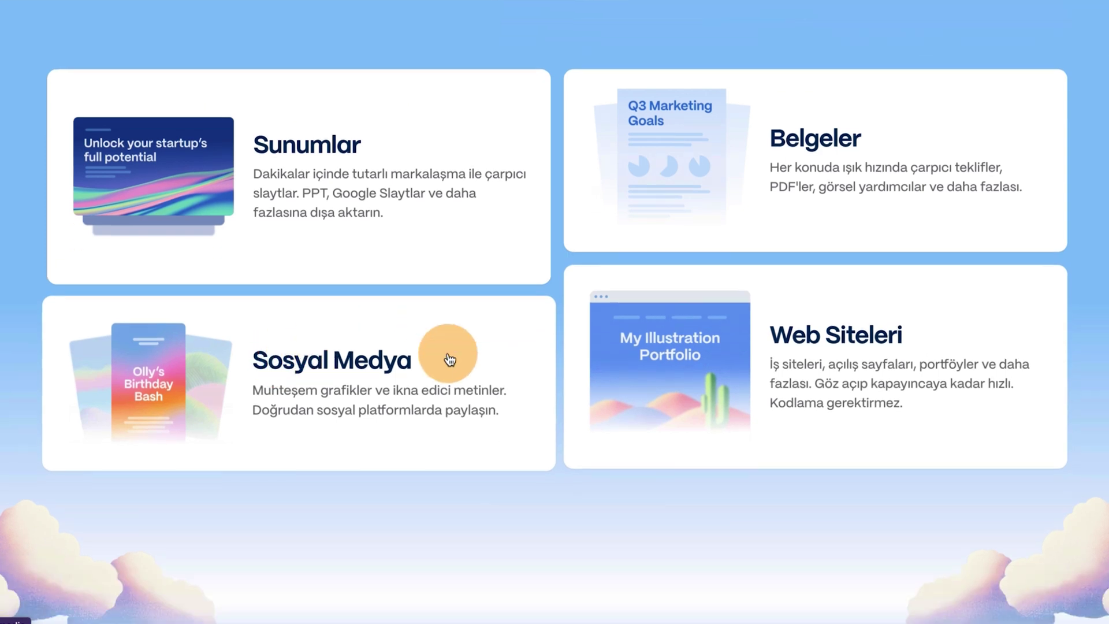
pyautogui.scroll(-15, 450, 359)
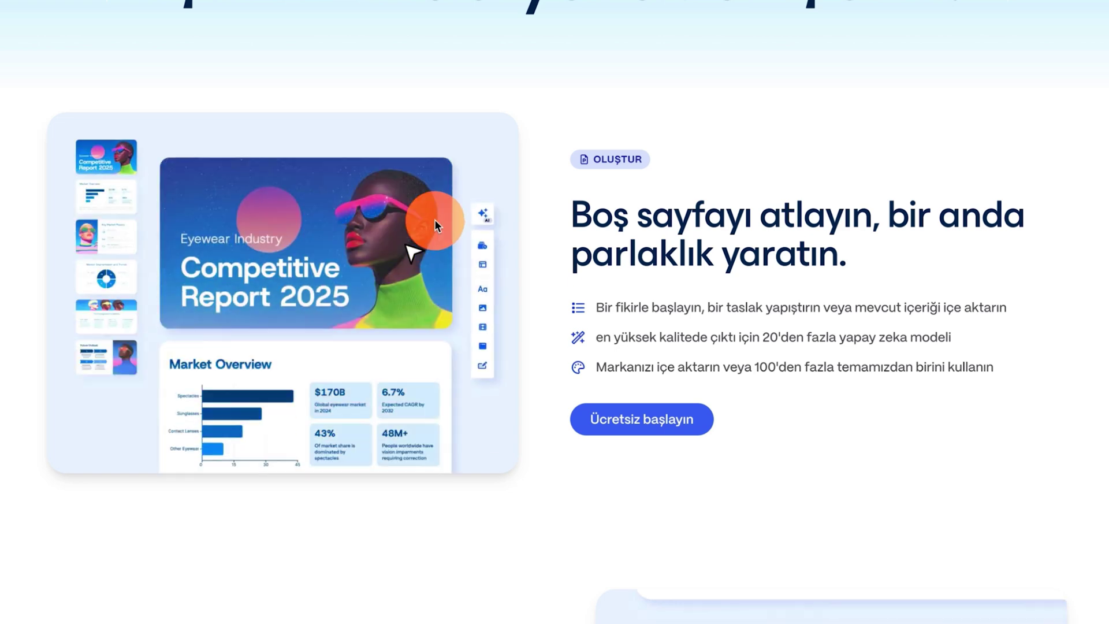
pyautogui.scroll(-7, 452, 222)
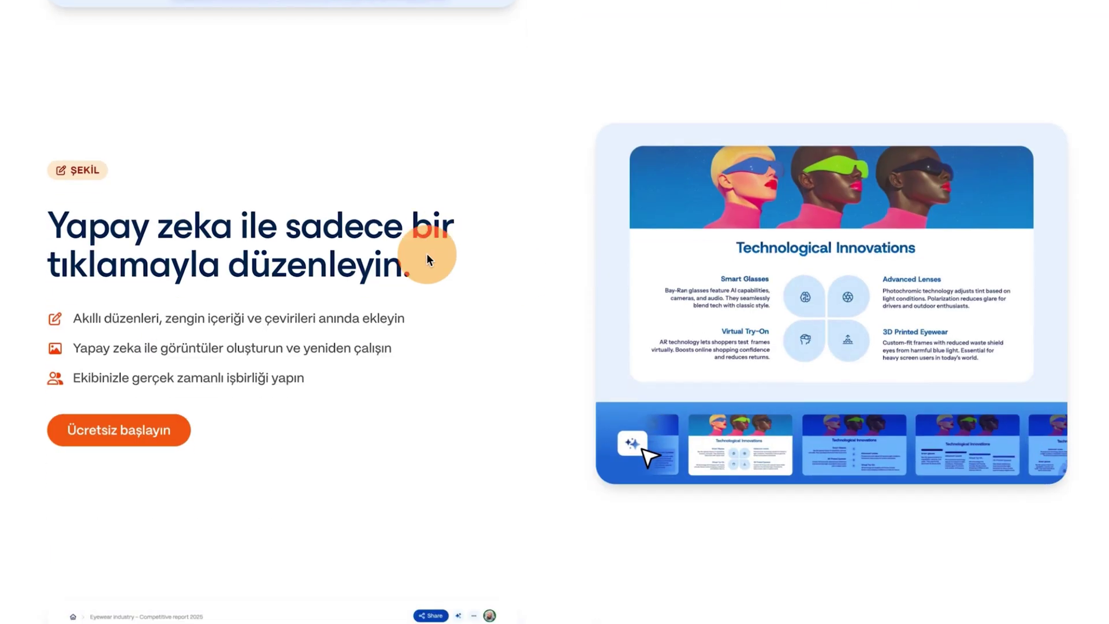
pyautogui.scroll(-7, 526, 276)
pyautogui.scroll(-2, 526, 282)
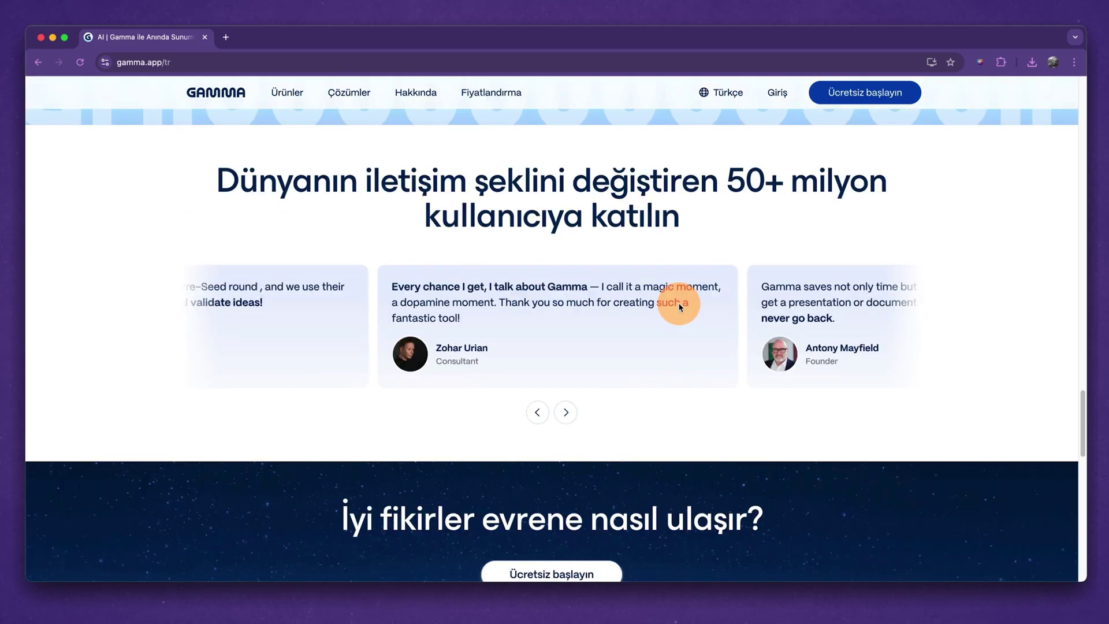
pyautogui.scroll(-15, 680, 307)
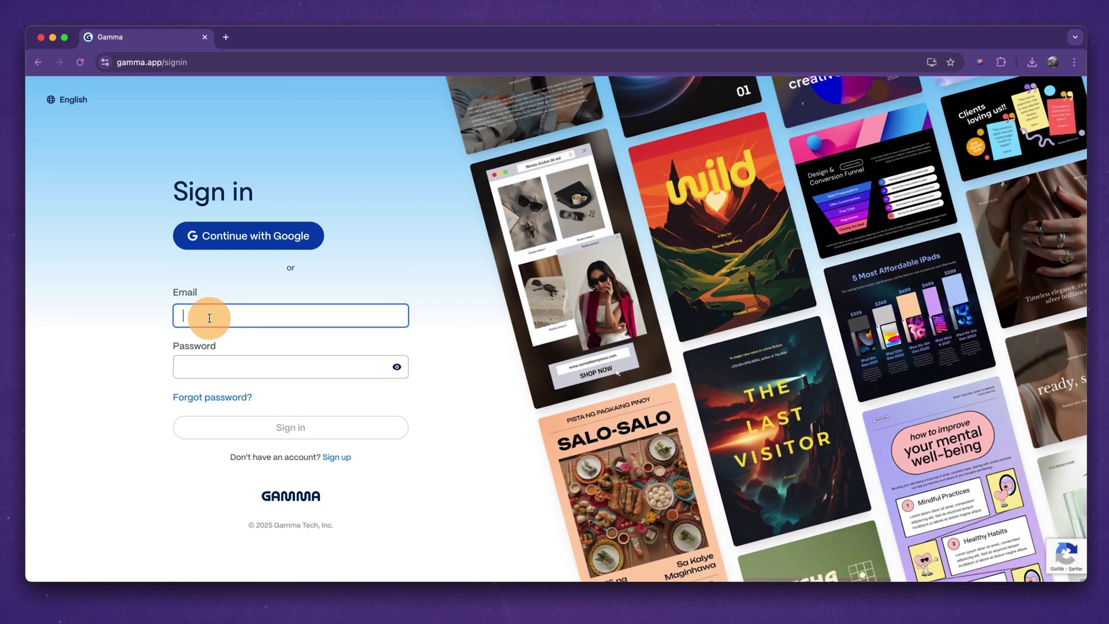
# Sign in with Google, check the account menu, and start a new AI-generated gamma.
pyautogui.click(264, 245)
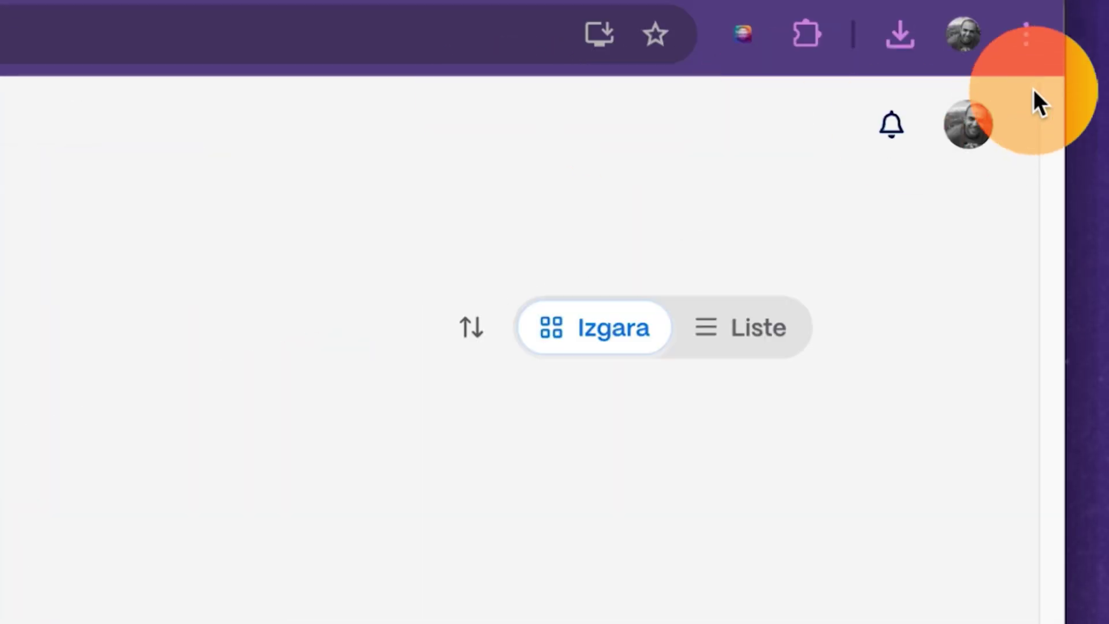
pyautogui.click(1054, 96)
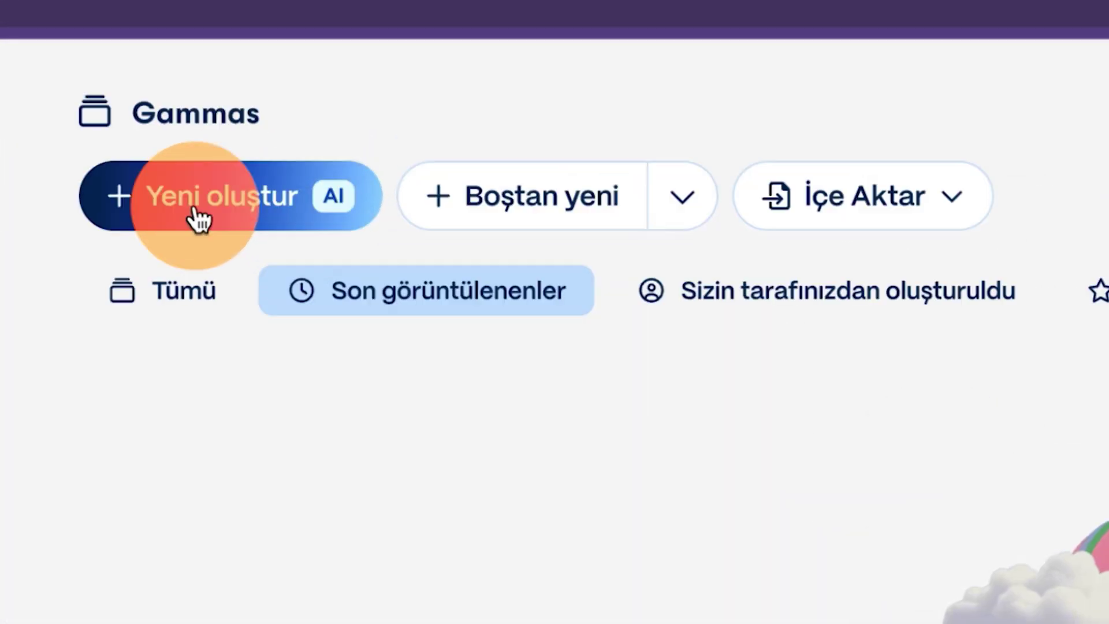
pyautogui.click(198, 218)
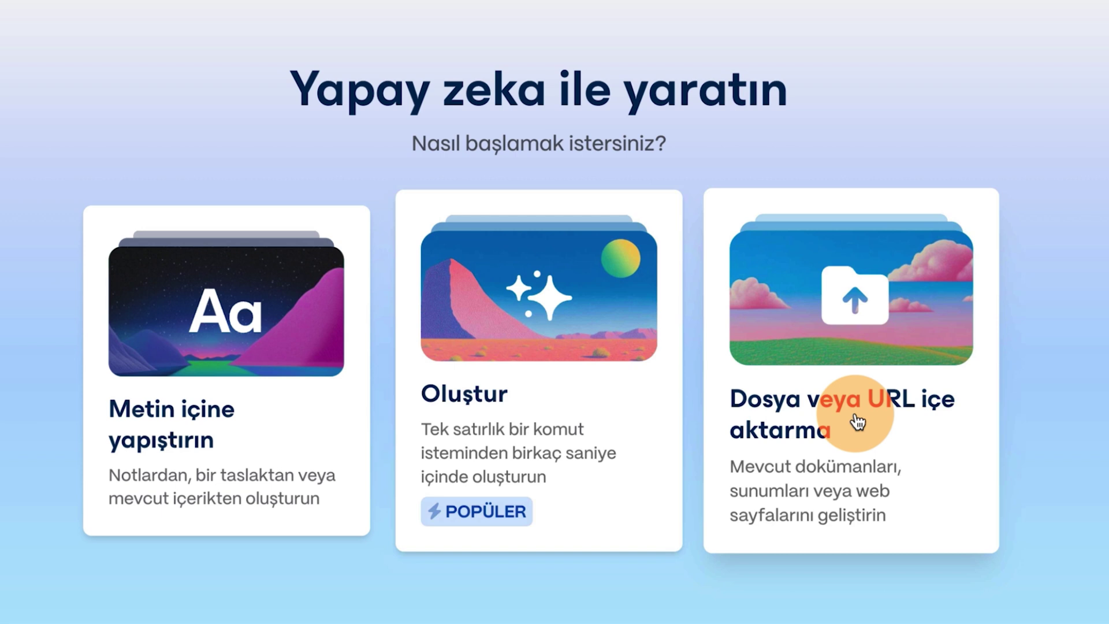
# Choose prompt-based generation with 10 cards, the Varsayılan page style and Türkçe output.
pyautogui.click(556, 372)
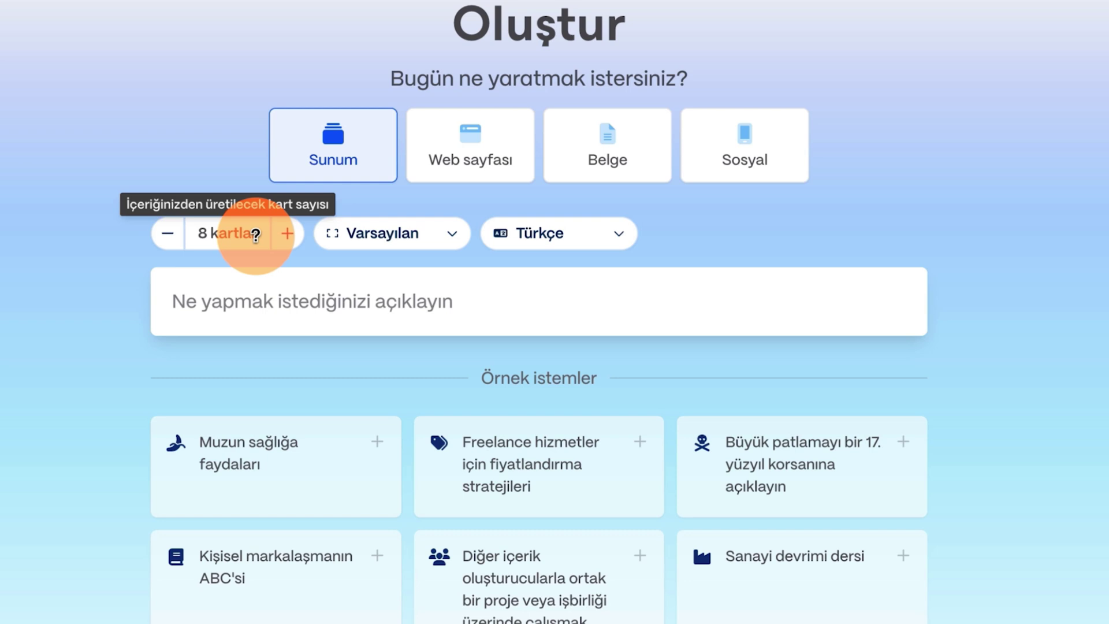
pyautogui.click(286, 235)
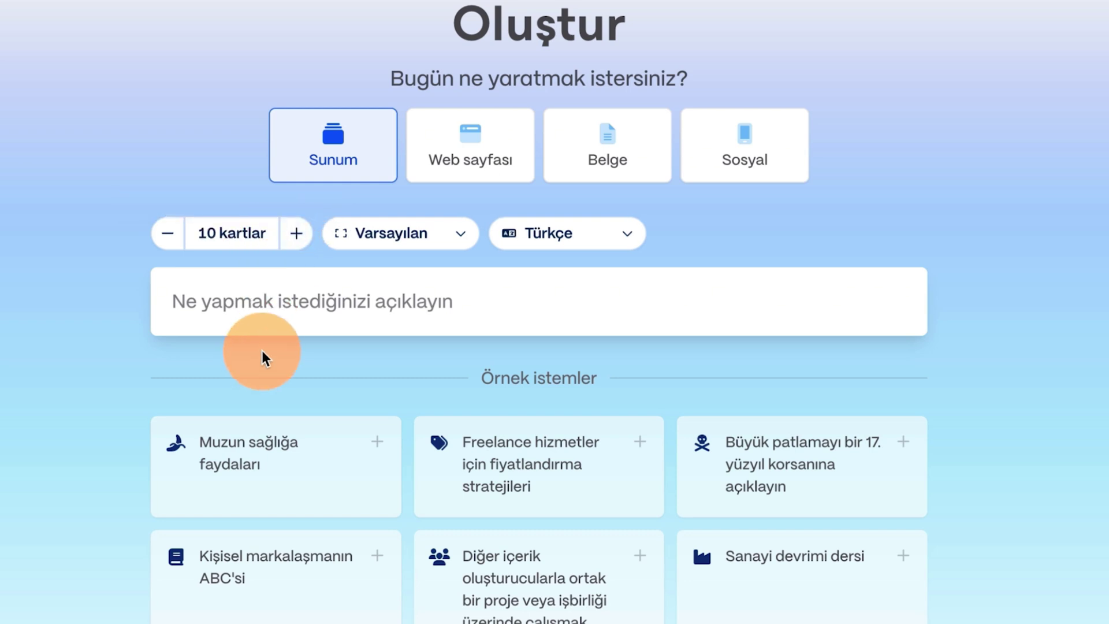
pyautogui.click(441, 236)
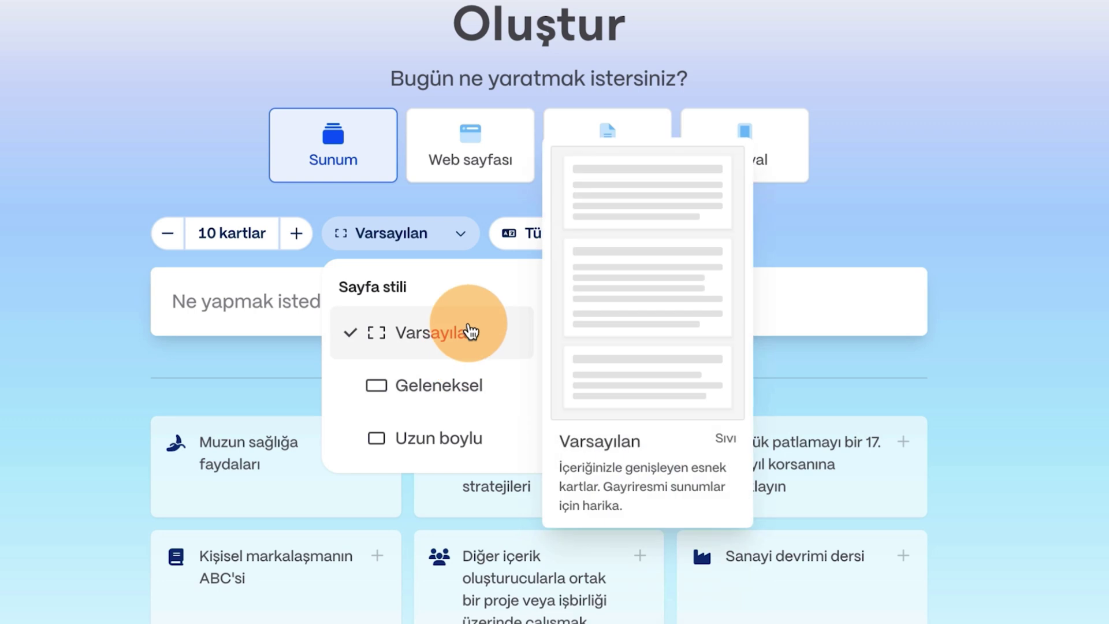
pyautogui.click(471, 332)
pyautogui.click(594, 246)
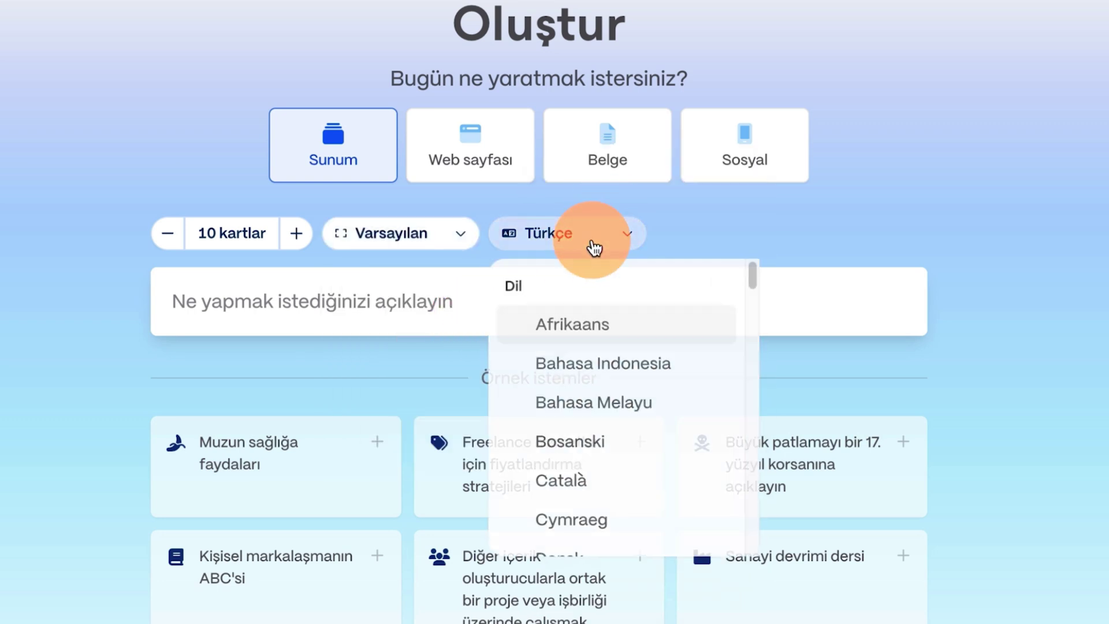
pyautogui.scroll(-15, 648, 508)
pyautogui.scroll(15, 650, 497)
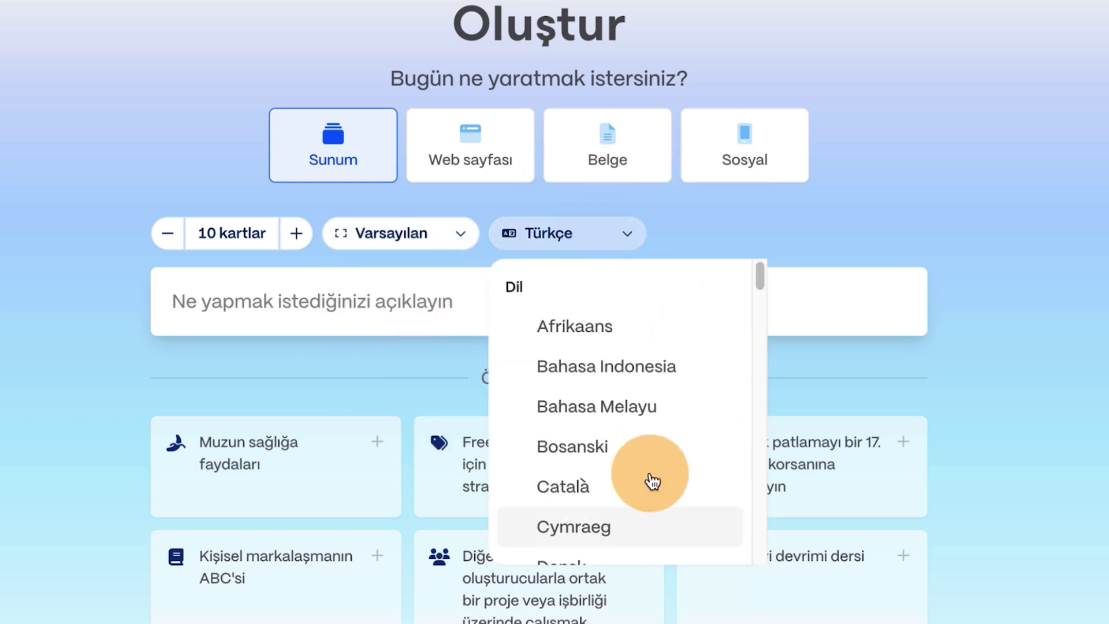
pyautogui.click(910, 227)
pyautogui.click(309, 284)
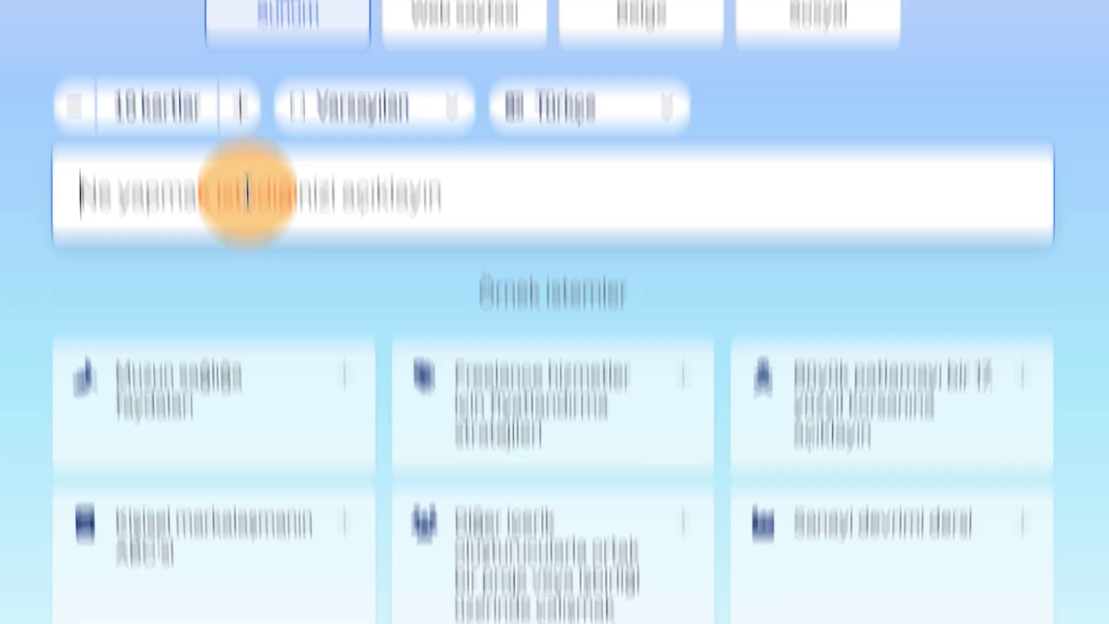
# Generate an outline from 'yapay zeka gelişiminin tarihçesi hakkında' and review its 10 cards.
pyautogui.write('yapay zeka gelişiminin ta')
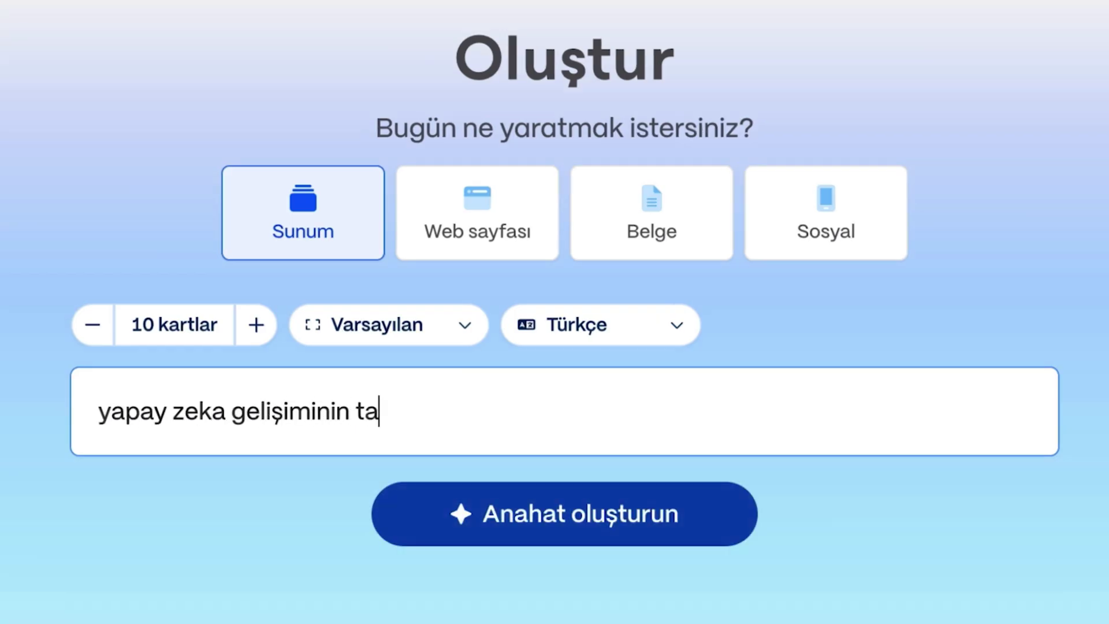
pyautogui.write('rihçesi hakkında bir sunum hazırlayabilir misin?')
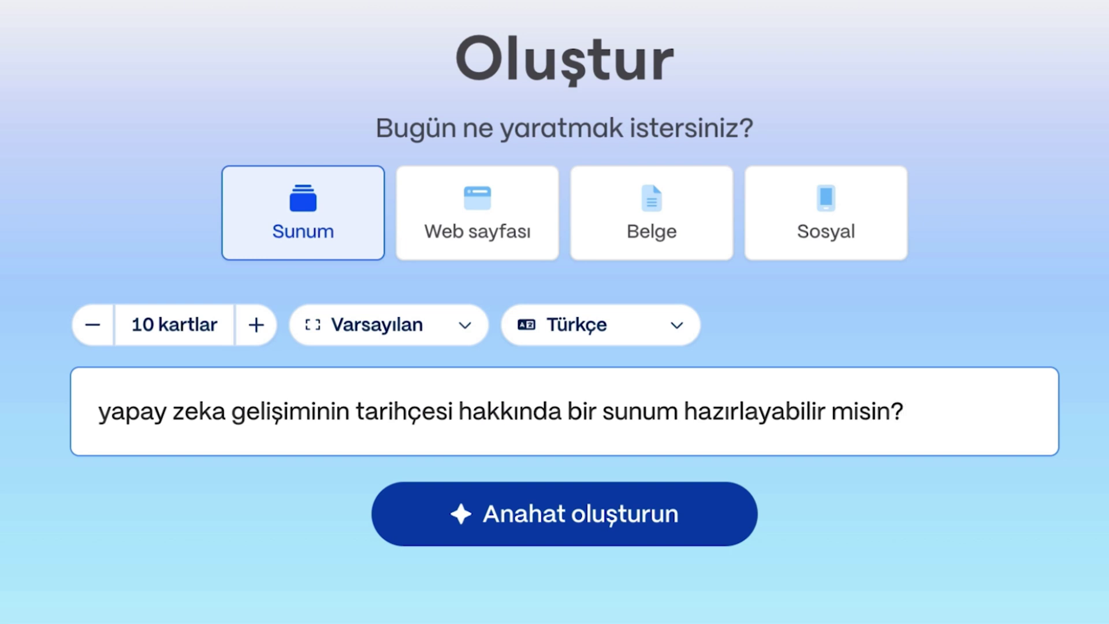
pyautogui.click(613, 523)
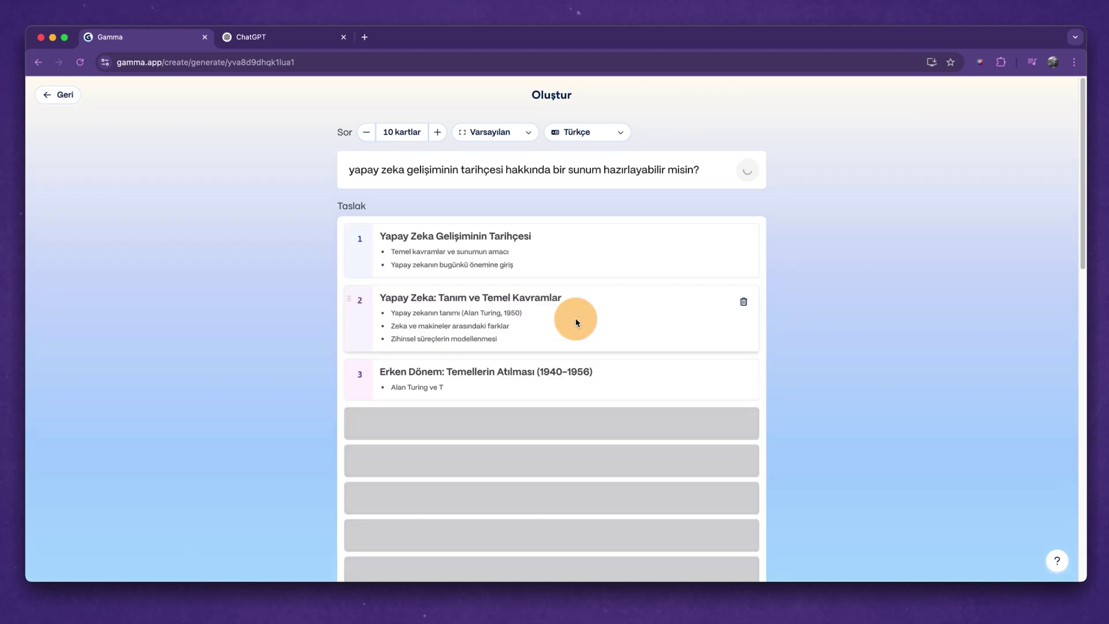
pyautogui.scroll(-4, 622, 378)
pyautogui.scroll(-3, 621, 378)
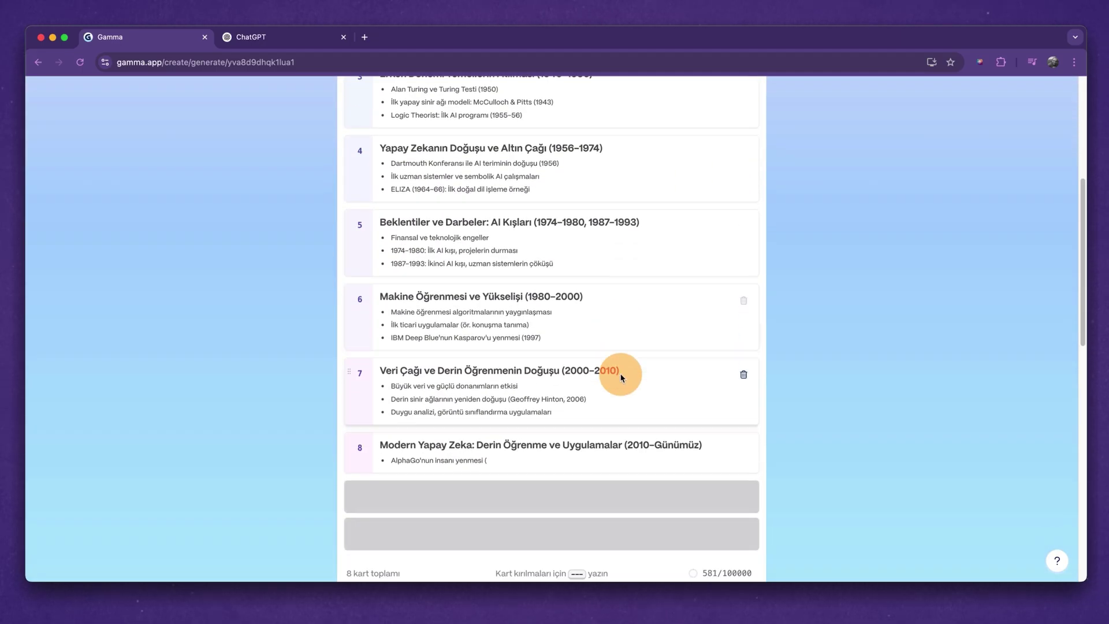
pyautogui.scroll(3, 619, 376)
pyautogui.moveTo(457, 561)
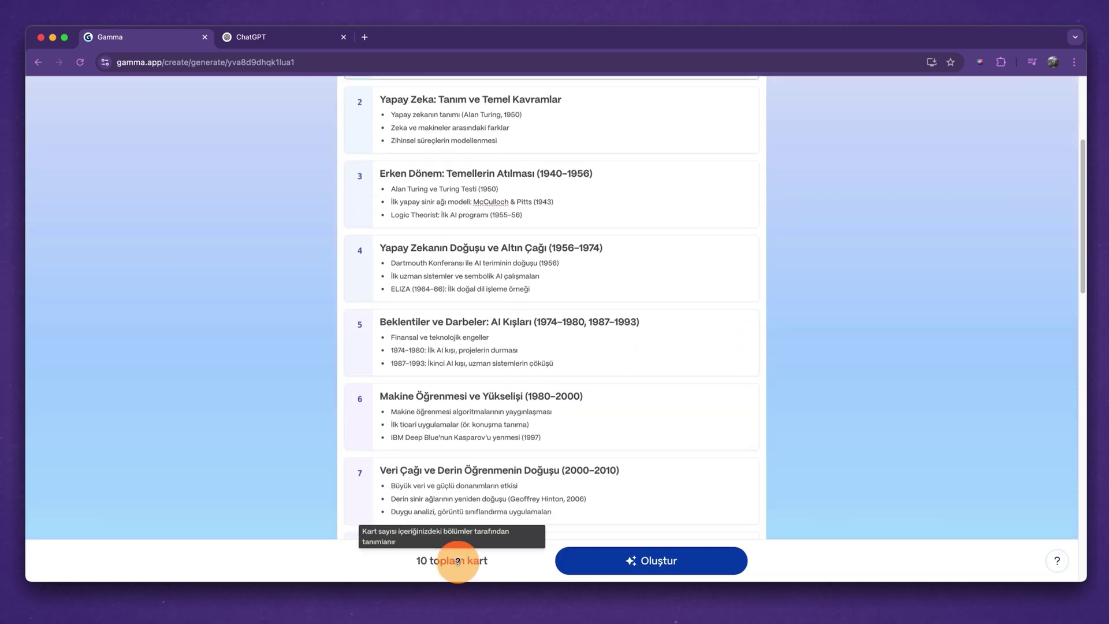
pyautogui.scroll(-4, 523, 469)
pyautogui.scroll(-3, 525, 470)
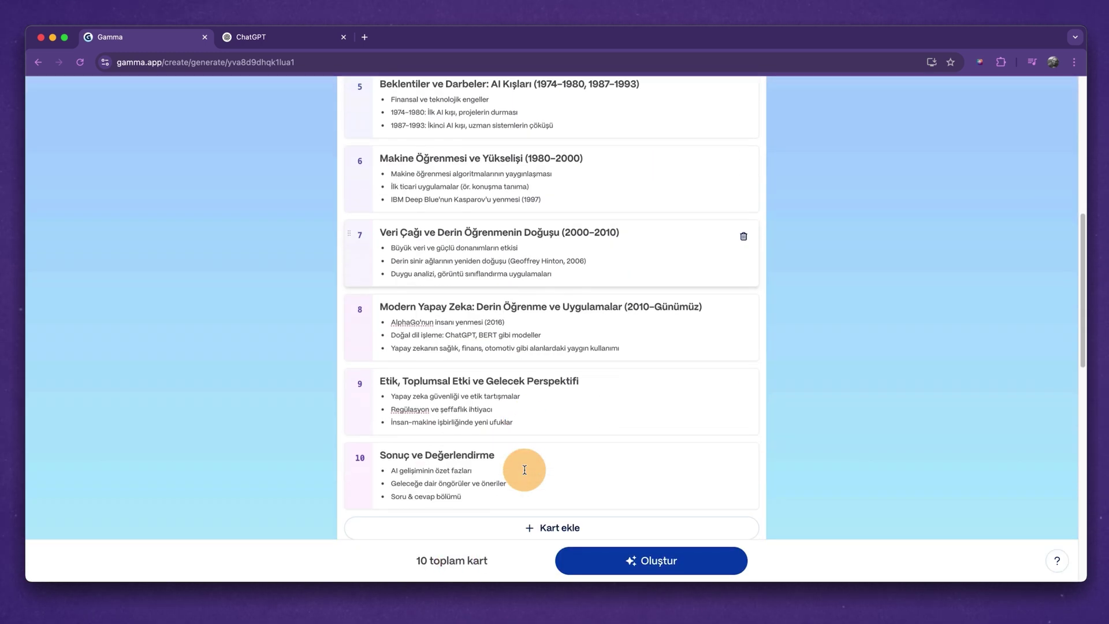
pyautogui.scroll(10, 520, 468)
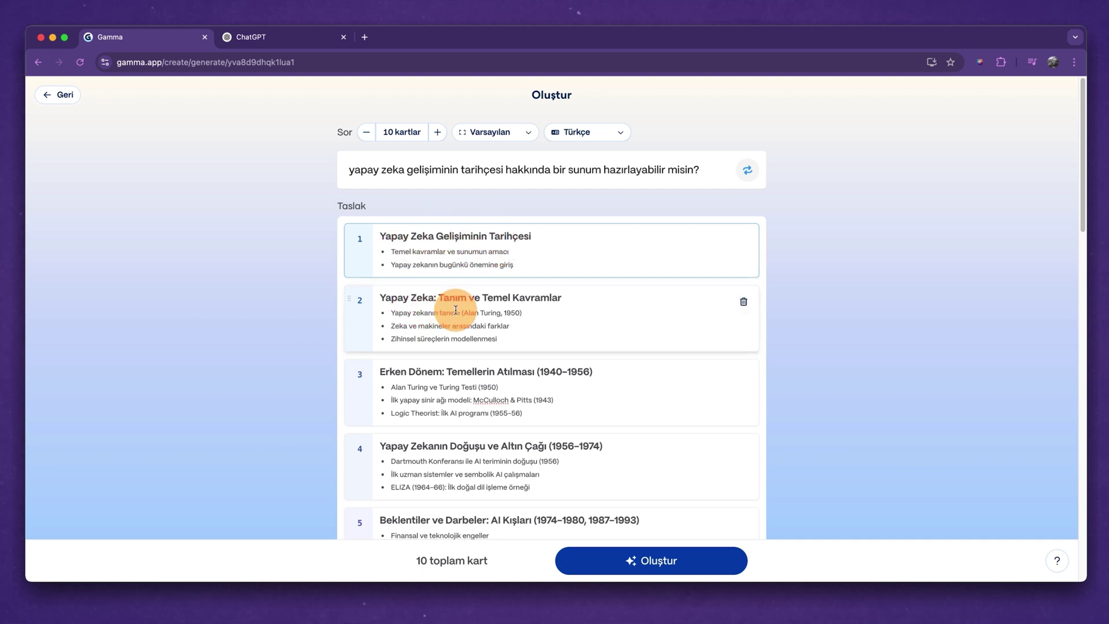
pyautogui.scroll(-2, 449, 335)
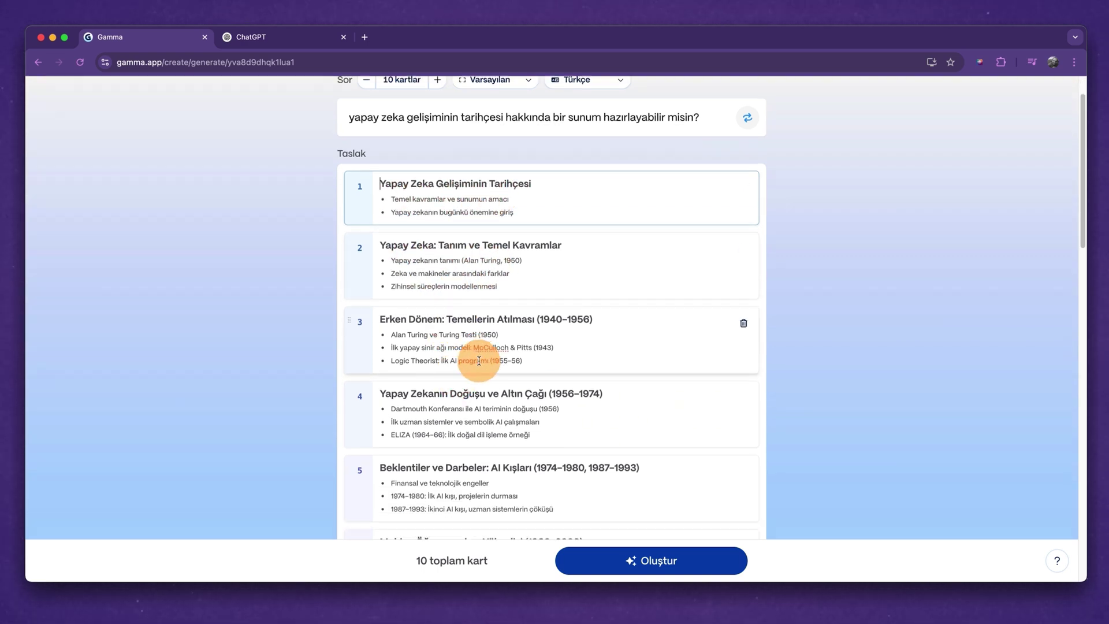
pyautogui.scroll(-3, 460, 352)
pyautogui.scroll(-10, 462, 406)
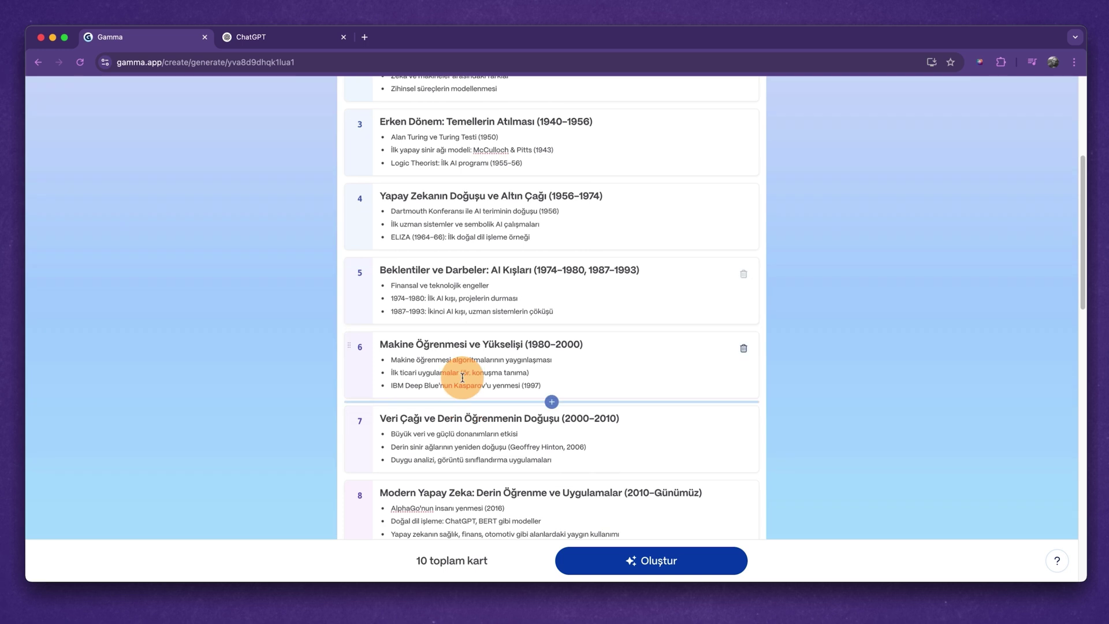
pyautogui.scroll(-3, 497, 457)
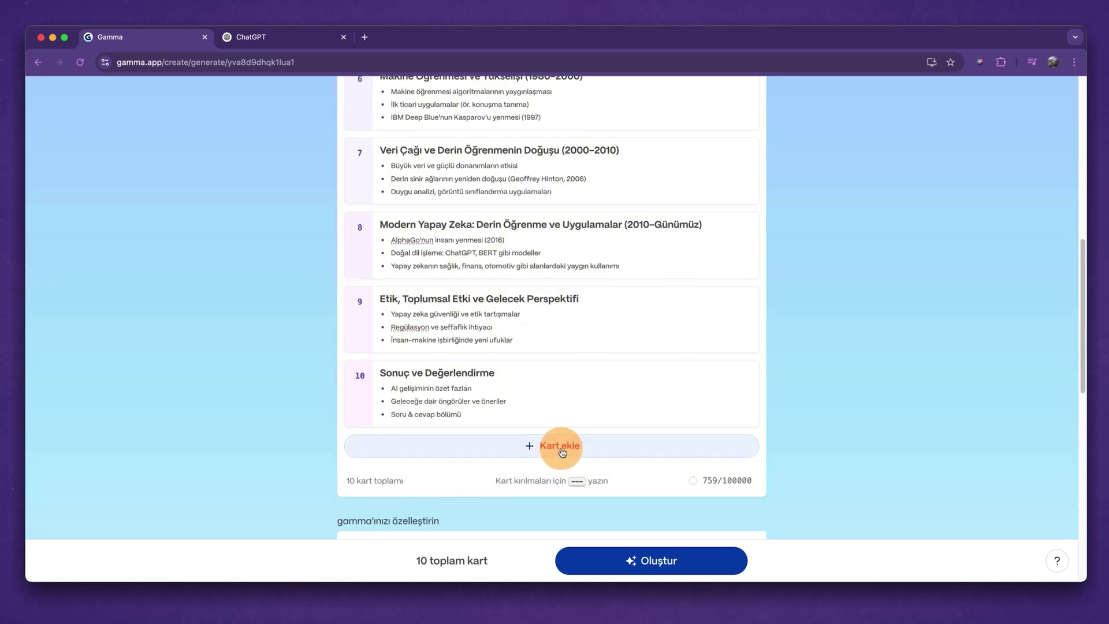
pyautogui.scroll(15, 561, 450)
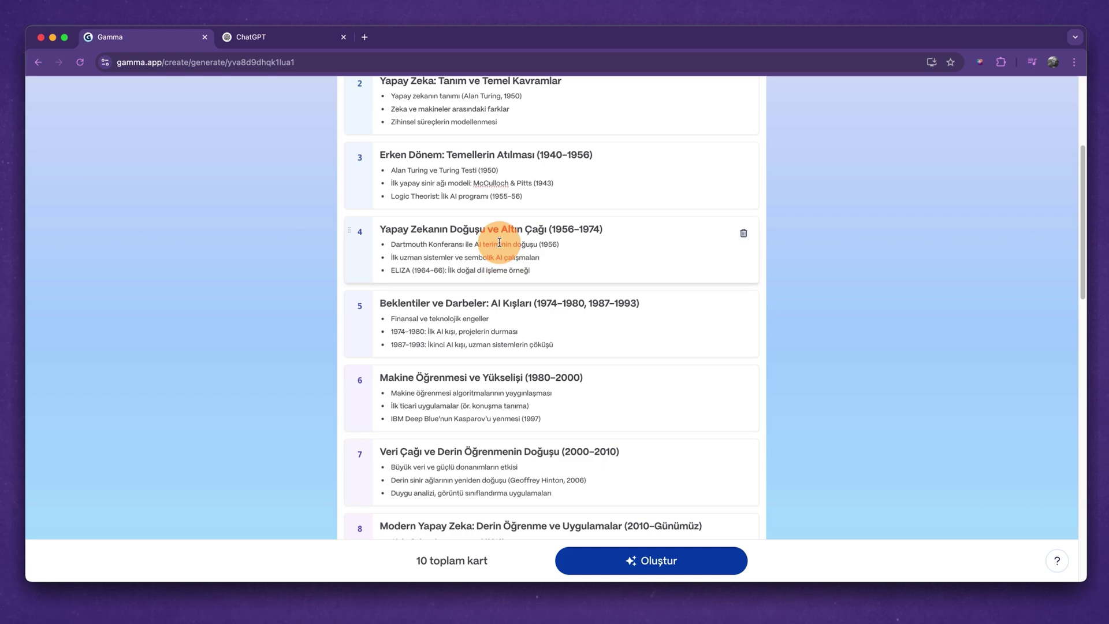
pyautogui.scroll(10, 495, 240)
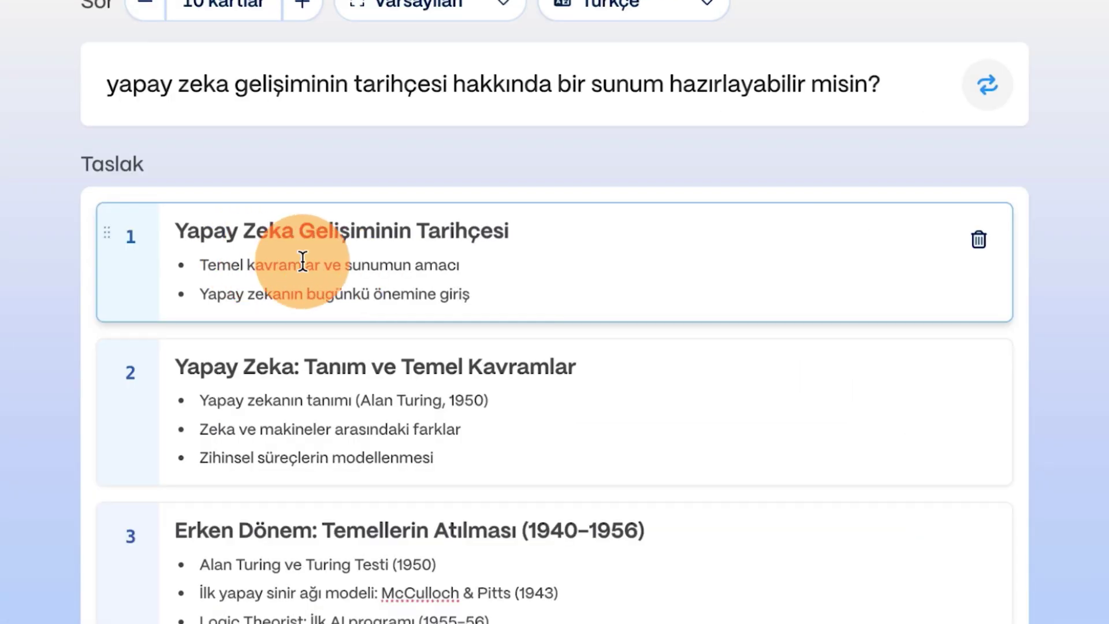
pyautogui.click(523, 249)
pyautogui.press('BackSpace')
pyautogui.press('BackSpace')
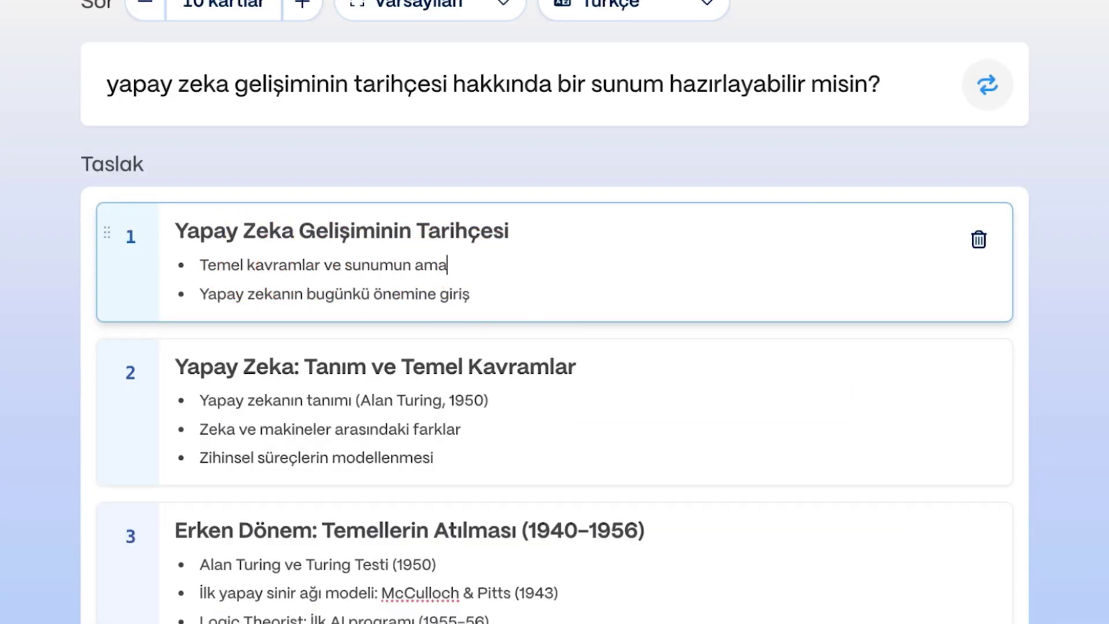
pyautogui.moveTo(107, 236); pyautogui.dragTo(116, 508)
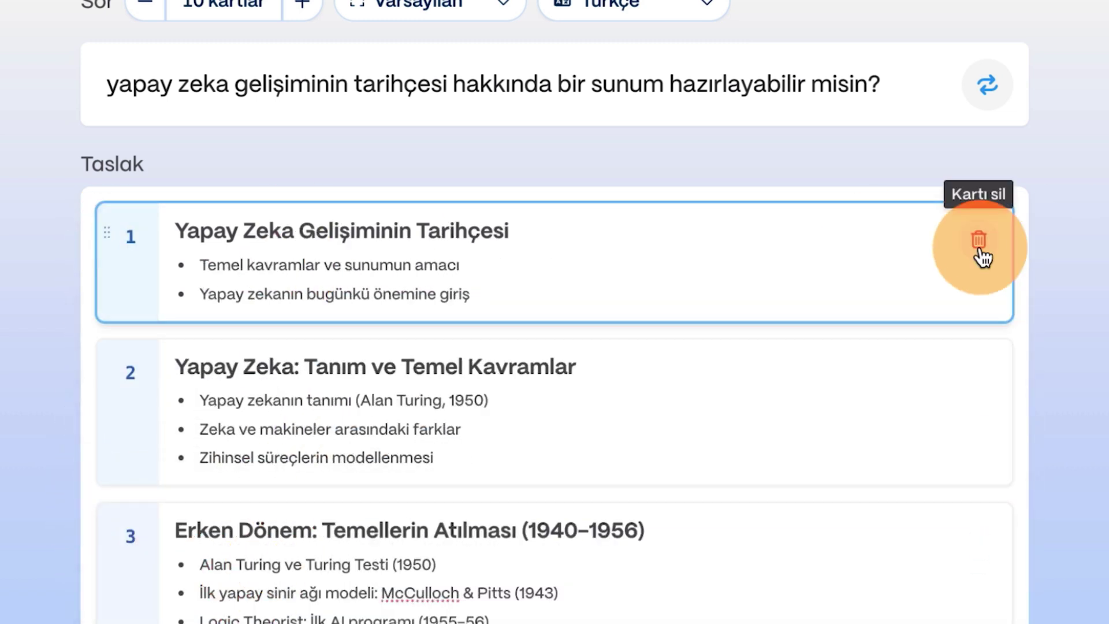
pyautogui.scroll(-3, 899, 396)
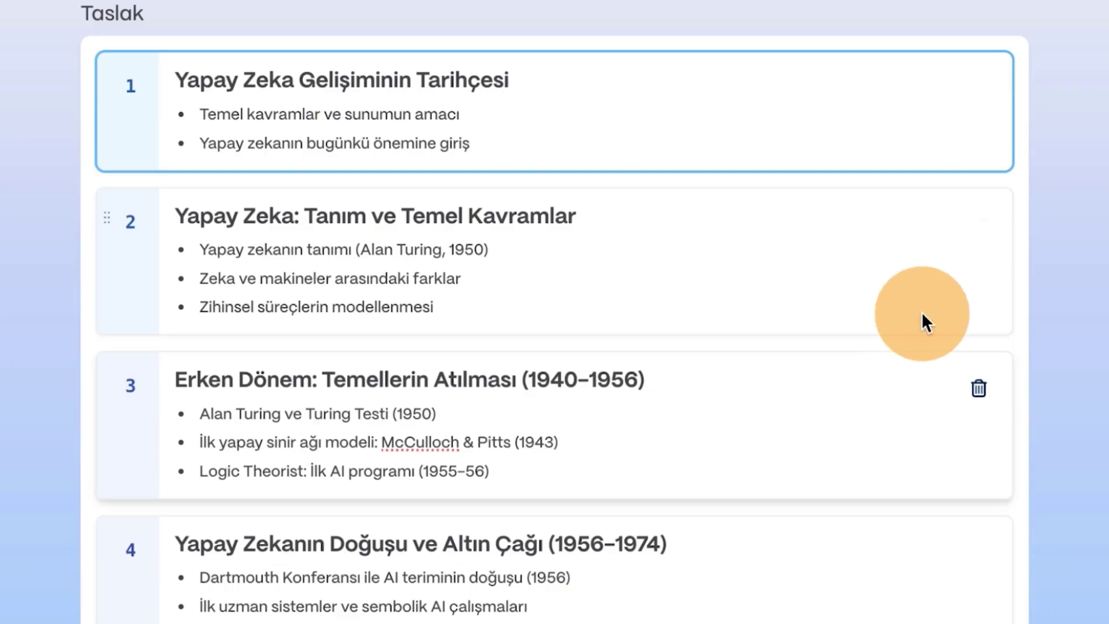
pyautogui.scroll(-10, 667, 475)
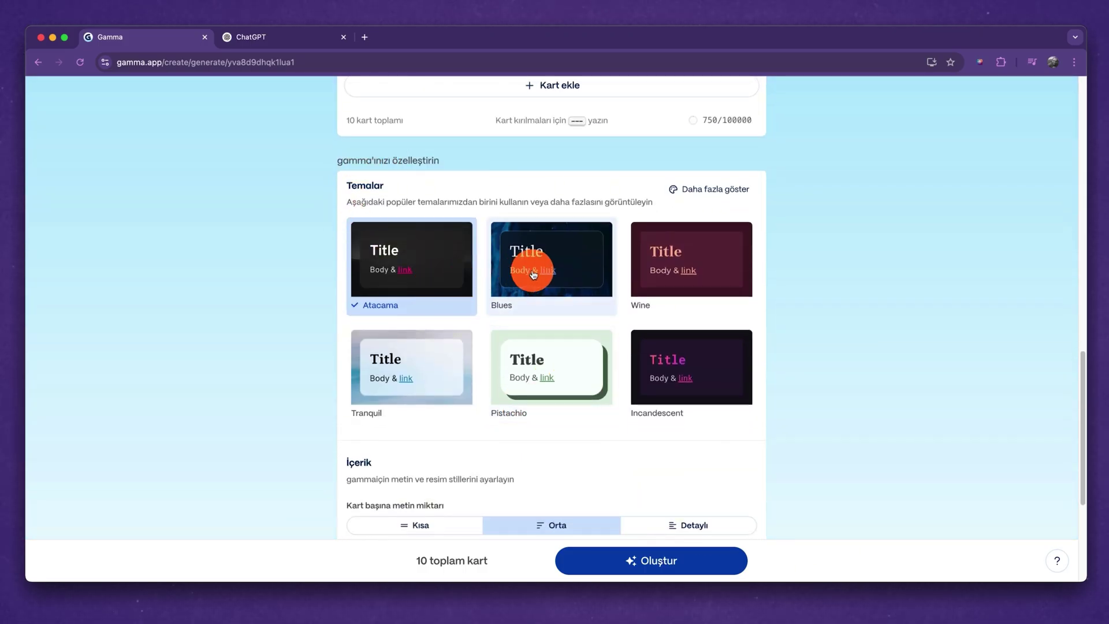
# Preview the Wine, Incandescent and Tranquil themes, then settle on Pistachio.
pyautogui.click(659, 263)
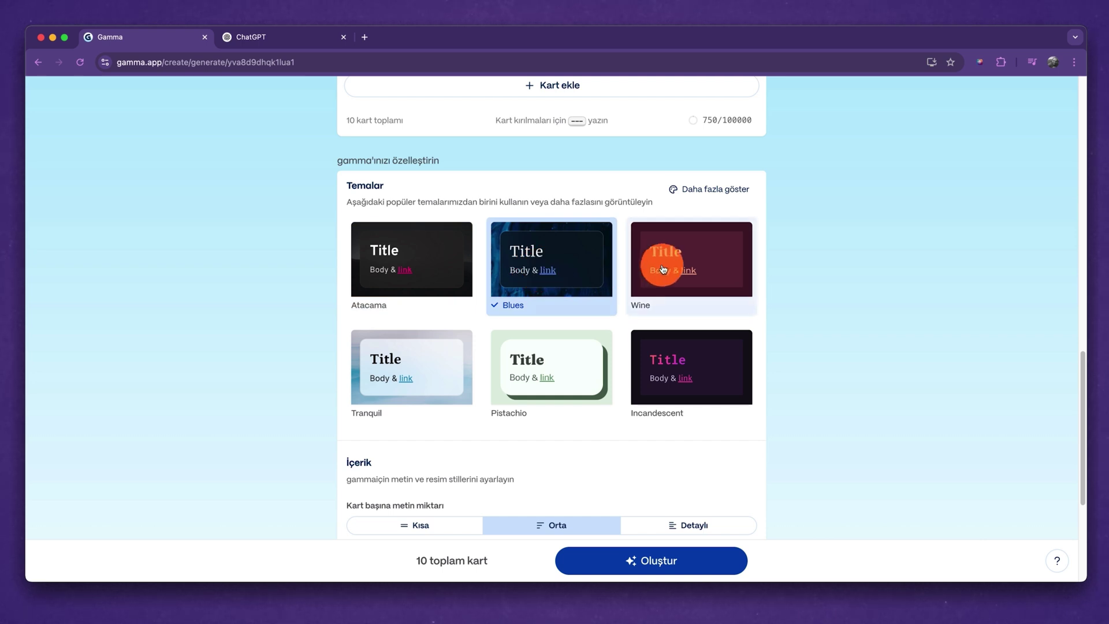
pyautogui.click(661, 358)
pyautogui.click(568, 376)
pyautogui.click(456, 380)
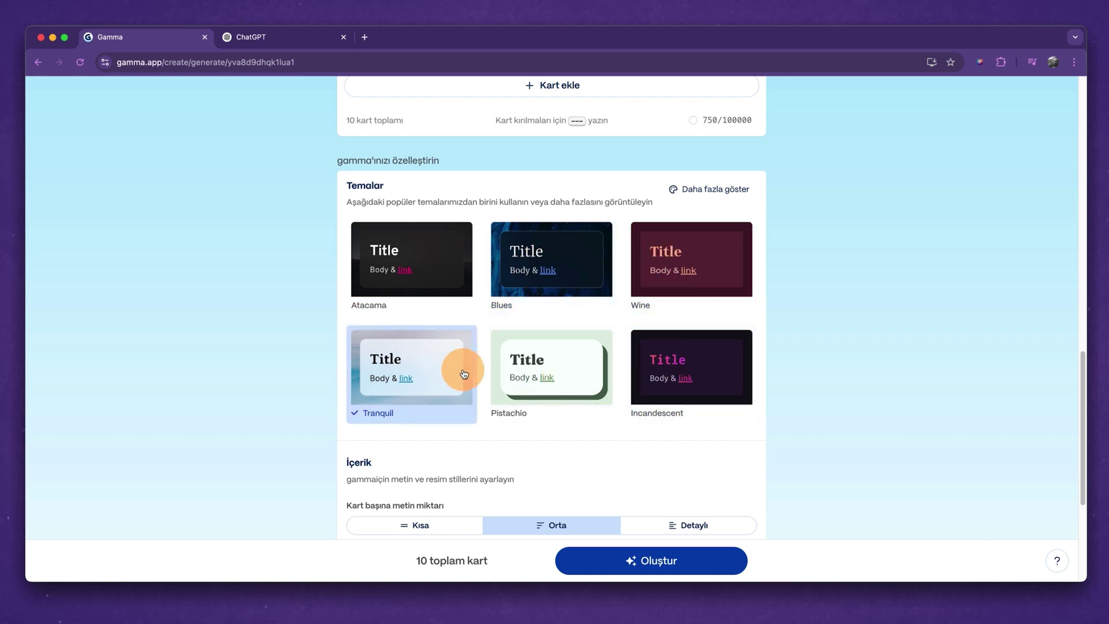
pyautogui.click(549, 367)
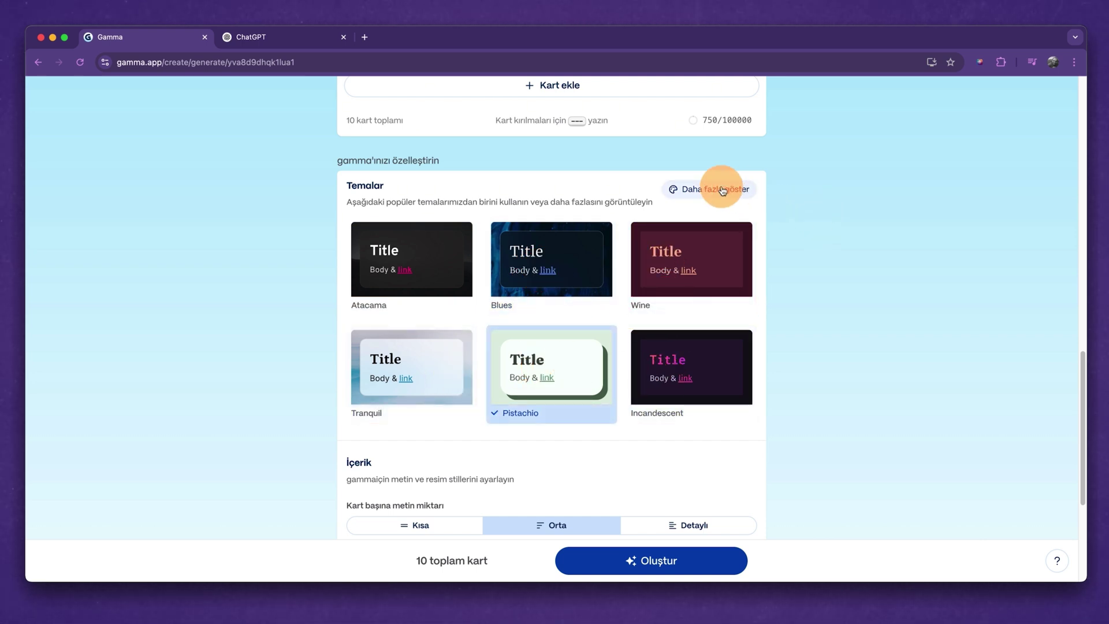
pyautogui.click(735, 193)
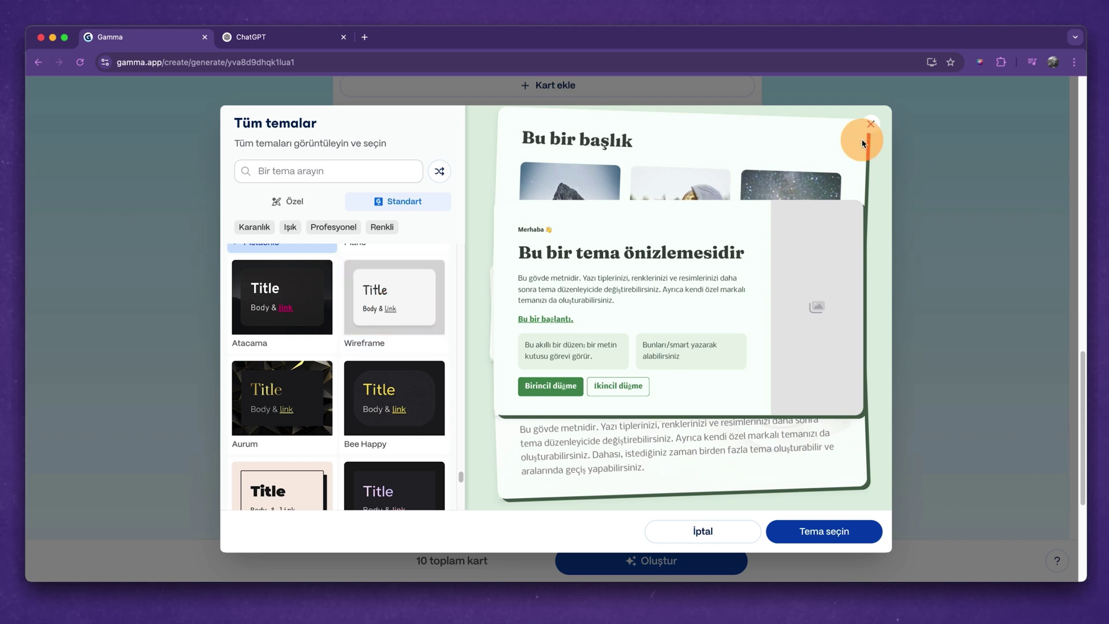
pyautogui.click(870, 123)
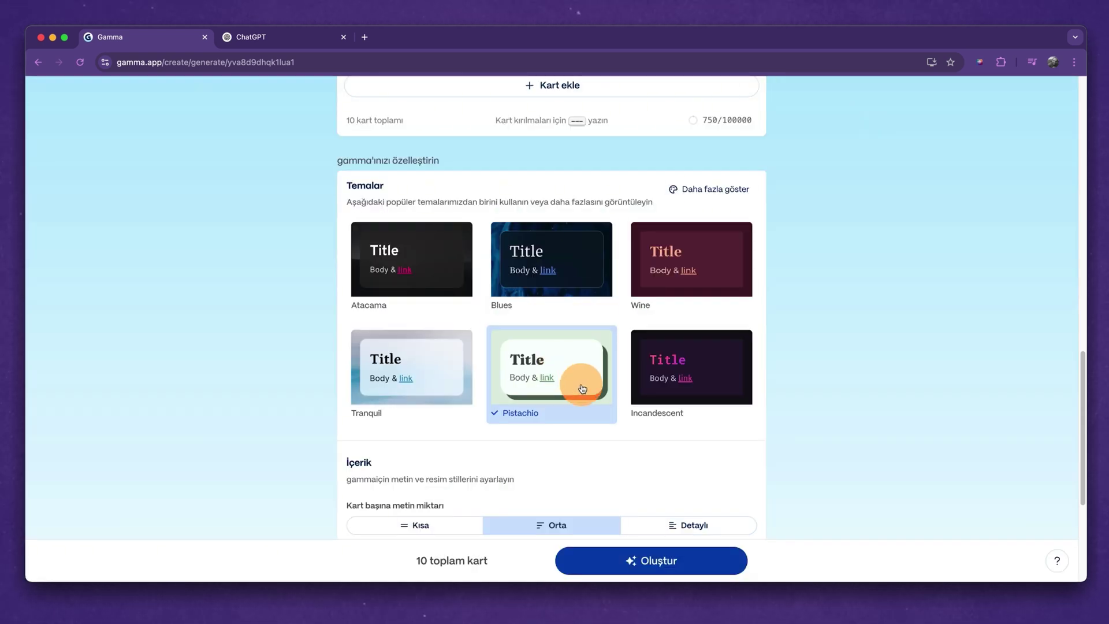
# Compare the Kısa, Orta and Detaylı text amounts and settle on Kısa per card.
pyautogui.scroll(-5, 582, 388)
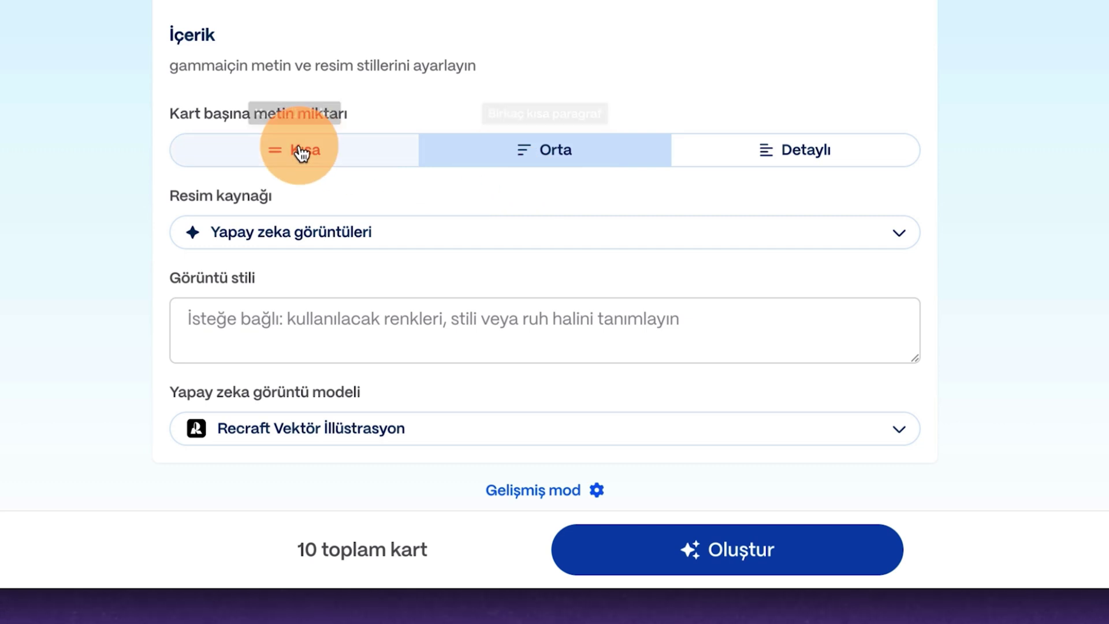
pyautogui.click(300, 151)
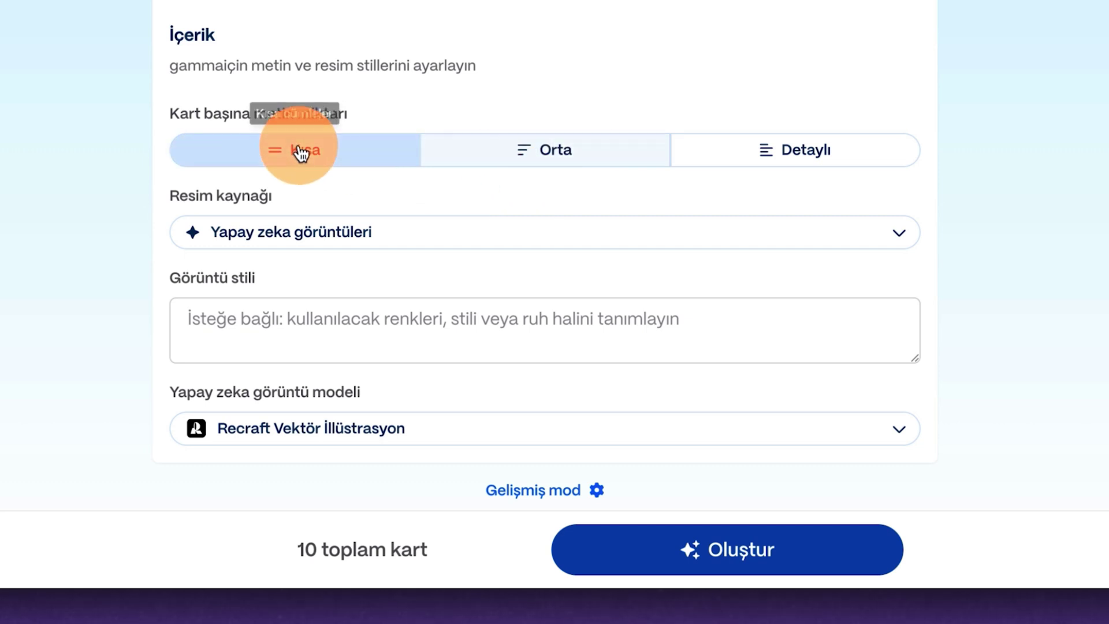
pyautogui.click(581, 151)
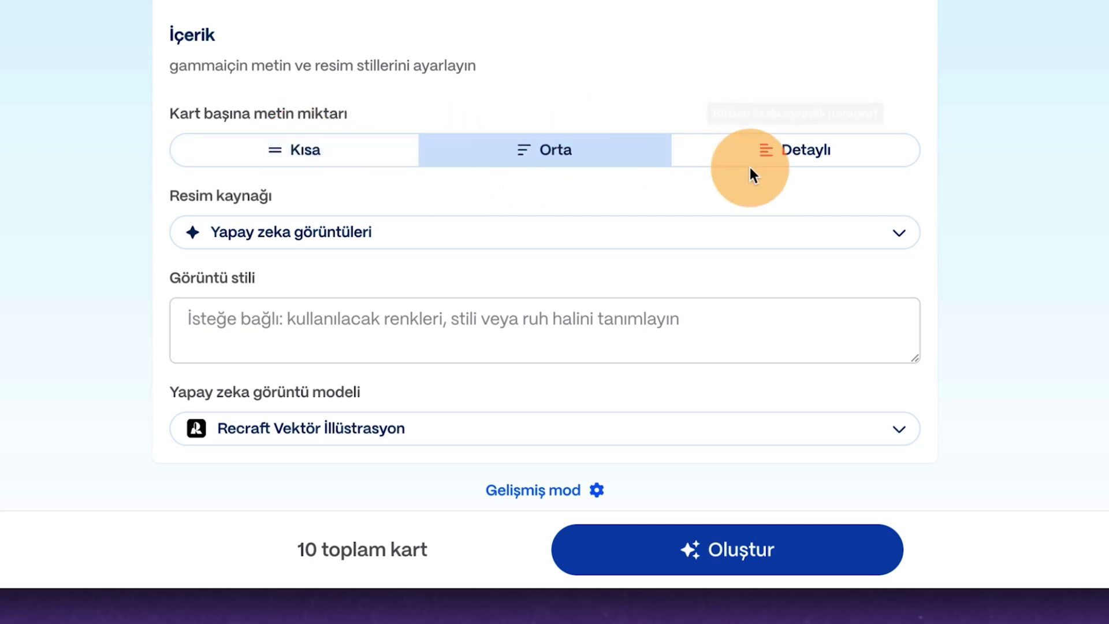
pyautogui.click(774, 151)
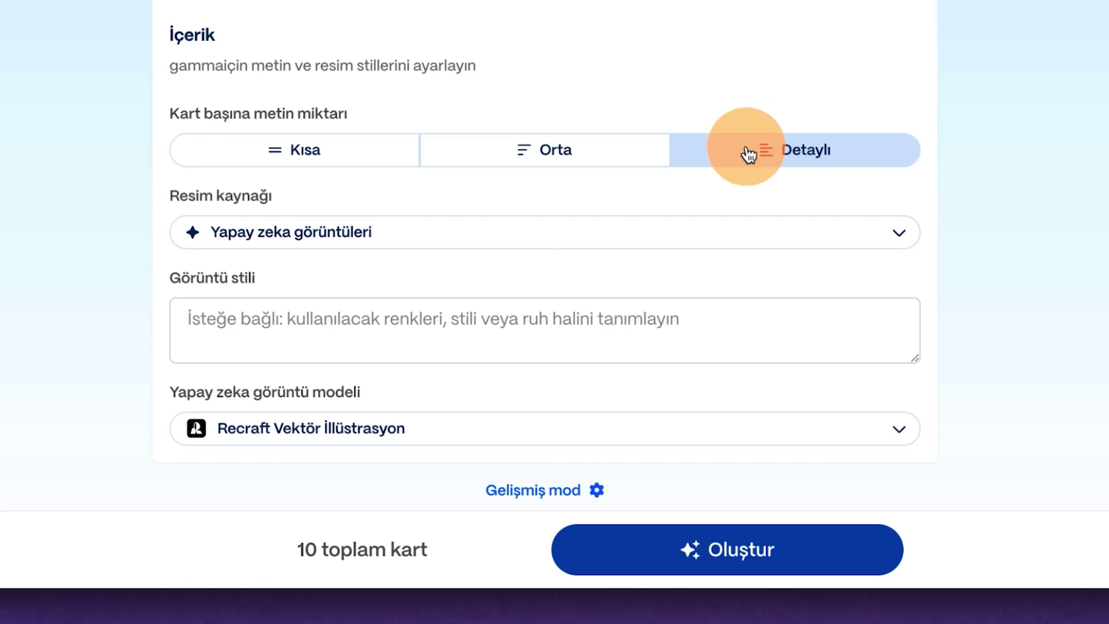
pyautogui.click(307, 162)
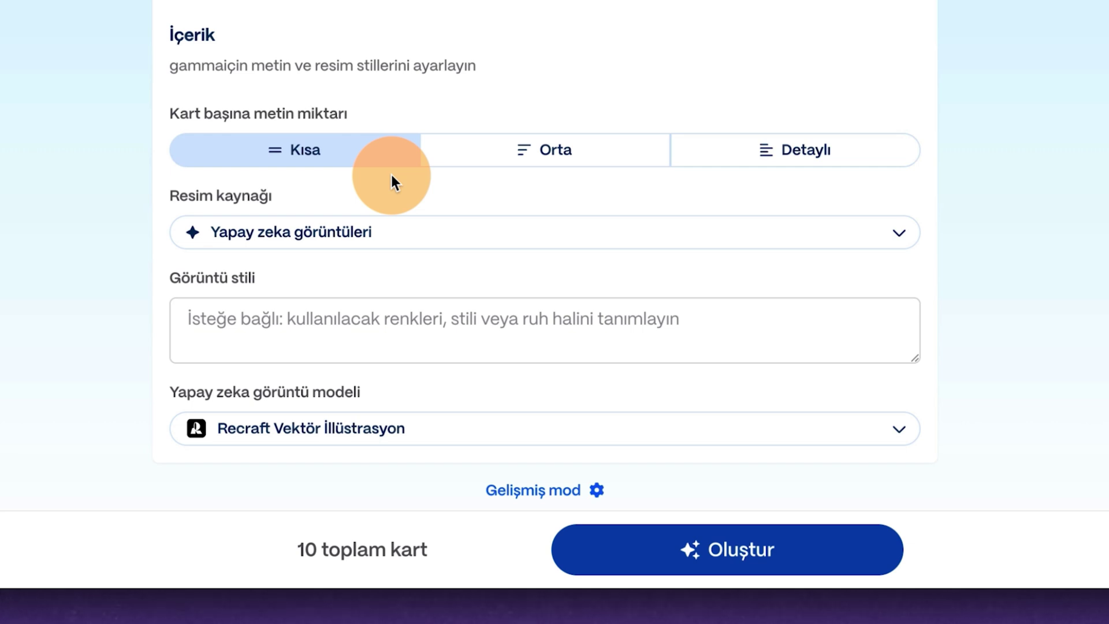
pyautogui.scroll(-2, 390, 175)
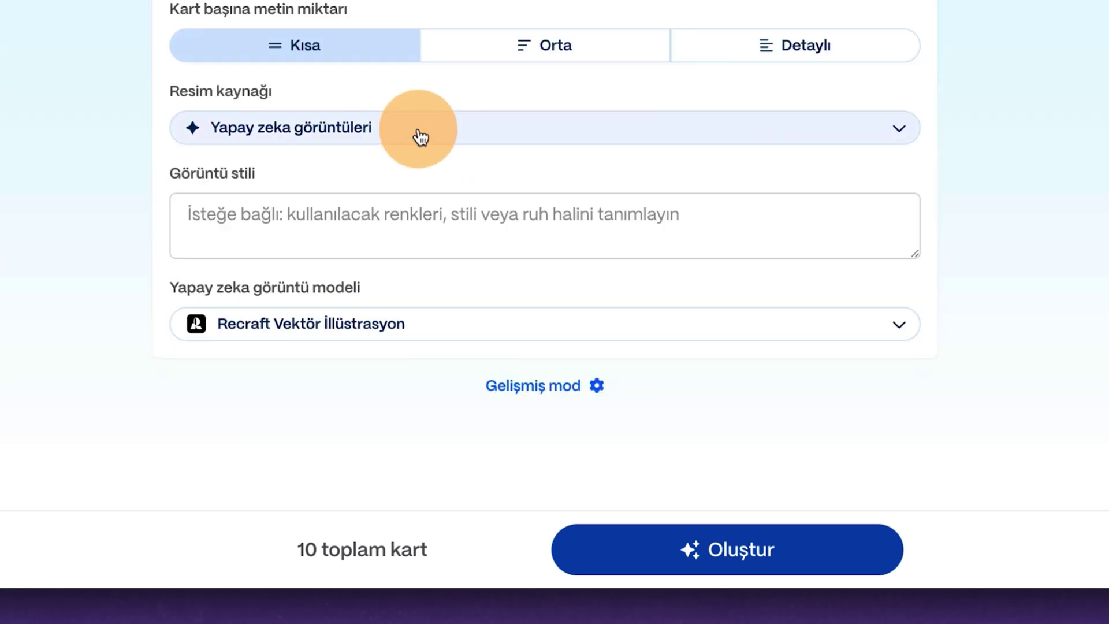
# Switch the image source to Otomatik after briefly choosing 'Resim eklemeyin'.
pyautogui.click(420, 138)
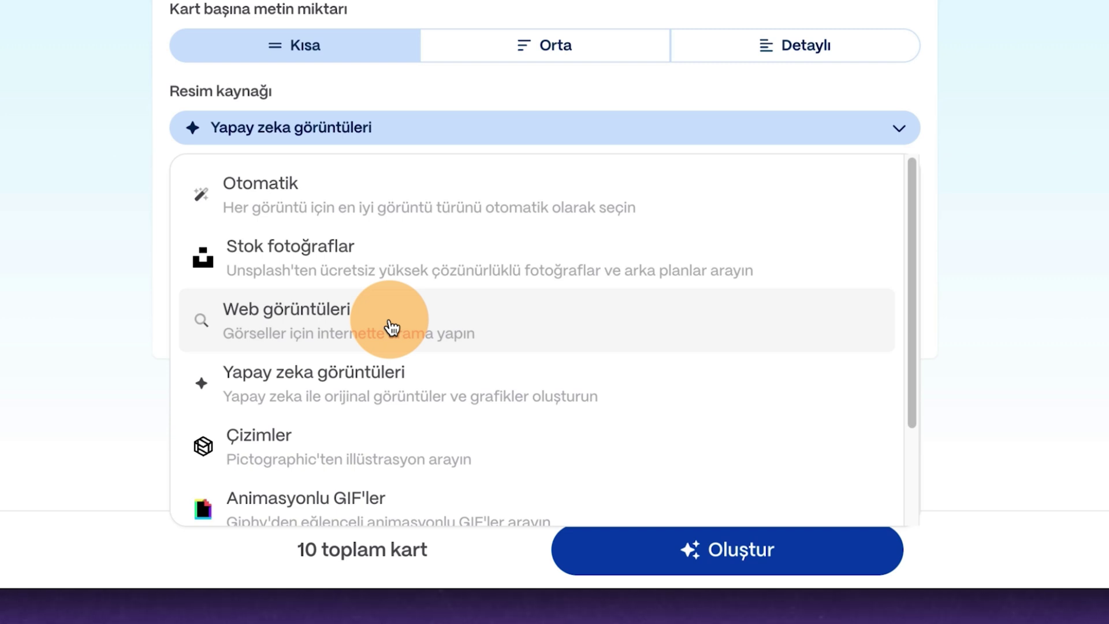
pyautogui.scroll(-1, 414, 385)
pyautogui.scroll(-1, 441, 434)
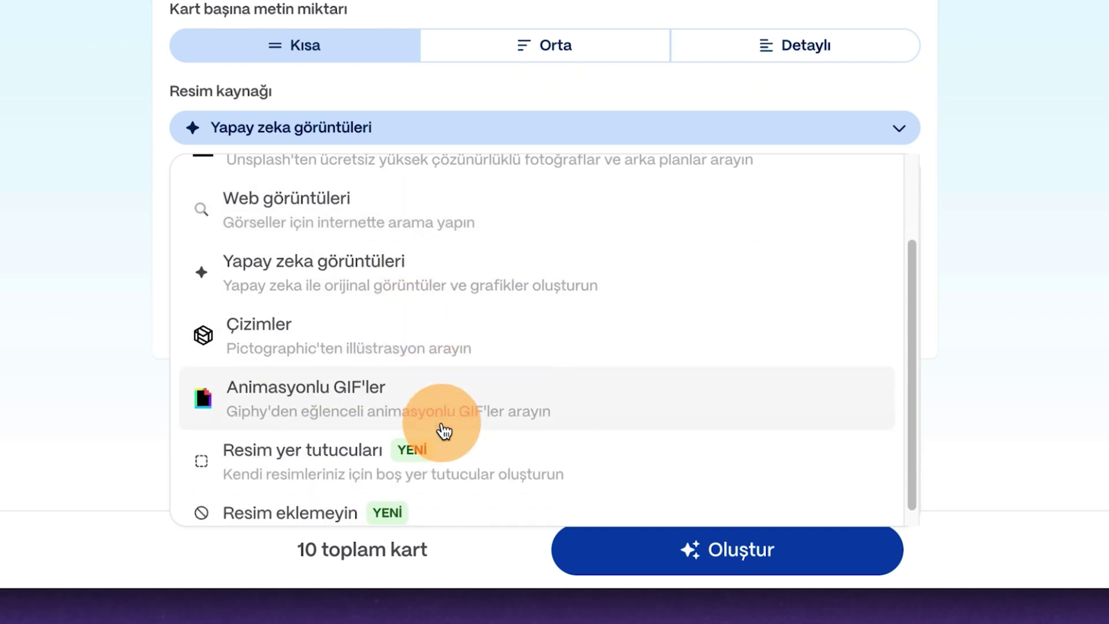
pyautogui.scroll(-1, 436, 432)
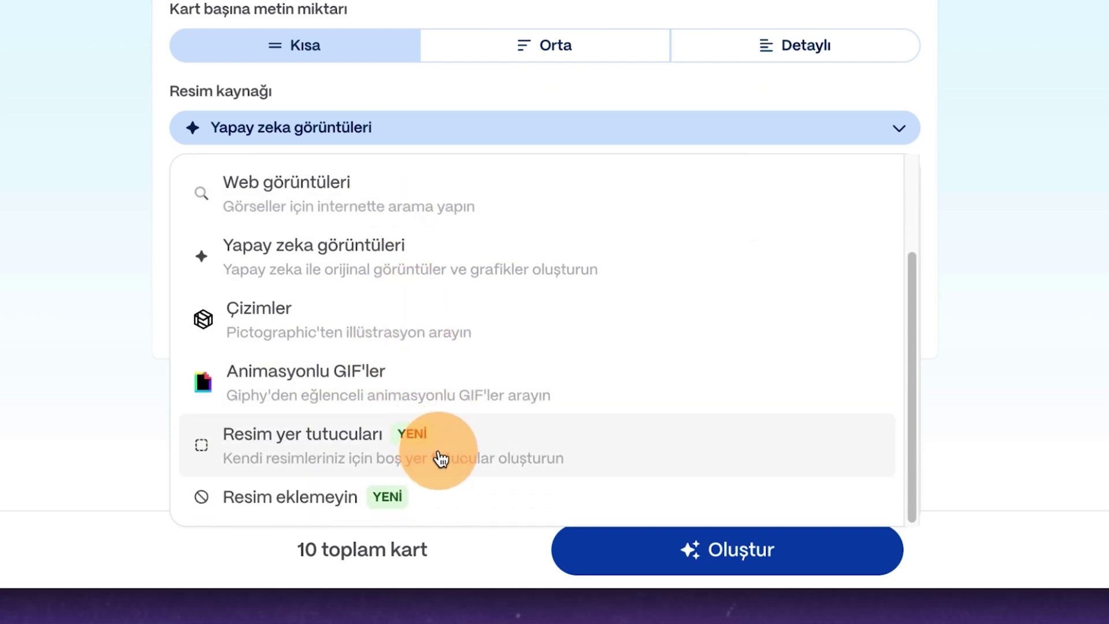
pyautogui.click(420, 502)
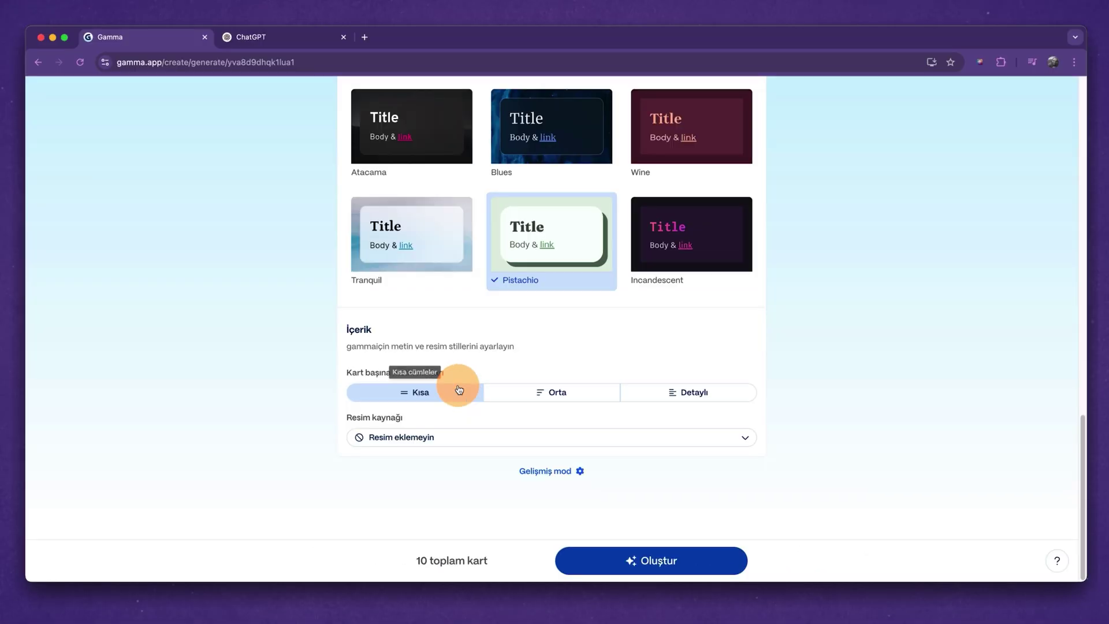
pyautogui.click(410, 334)
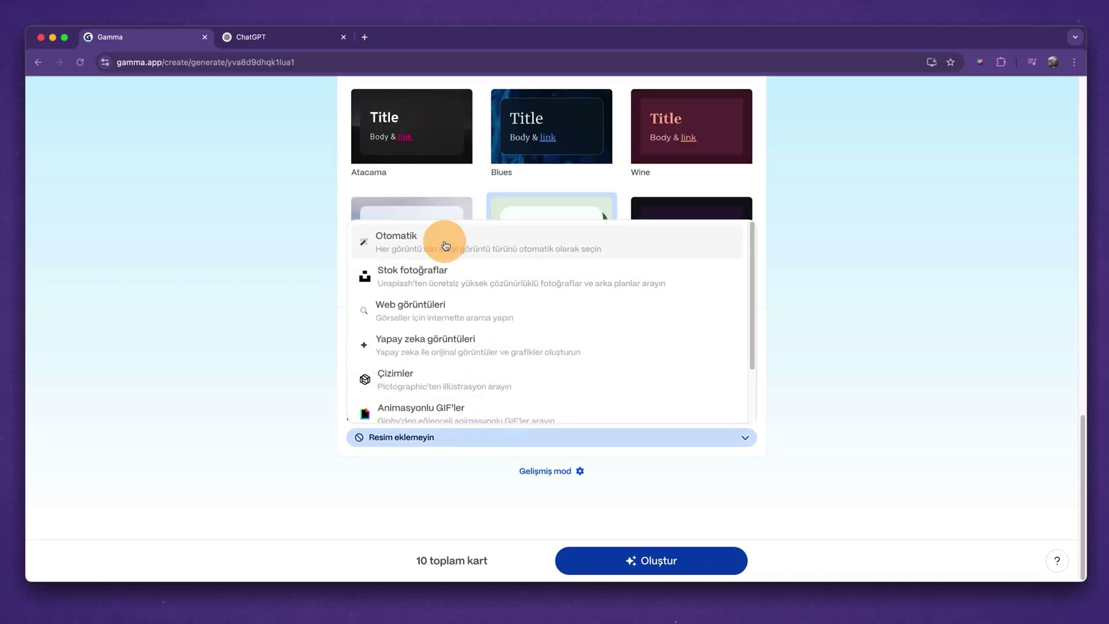
pyautogui.click(445, 243)
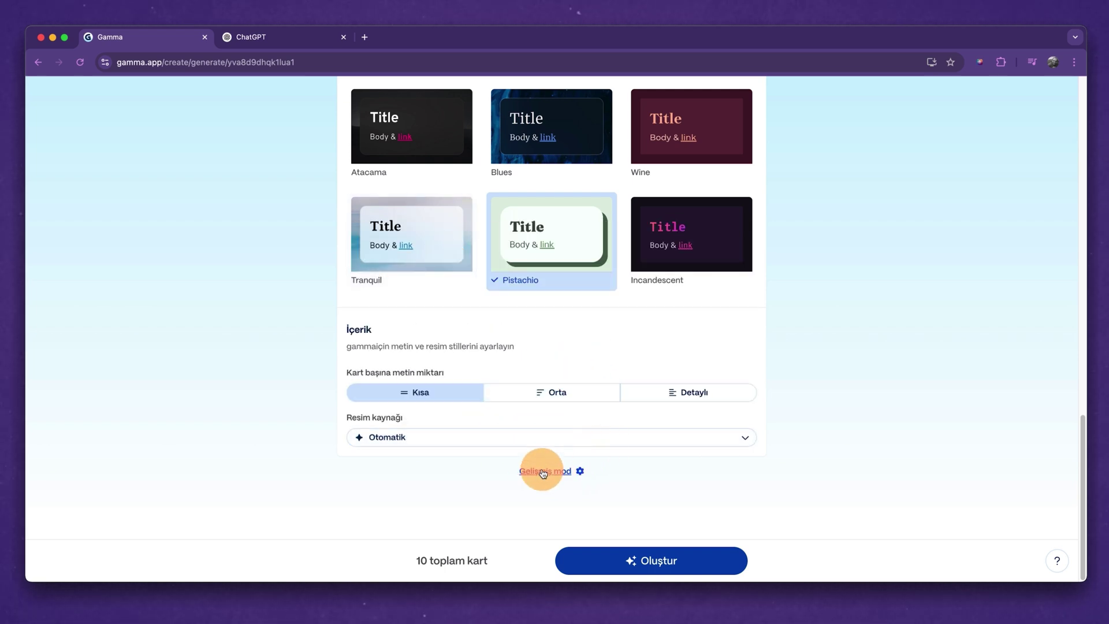
pyautogui.click(543, 471)
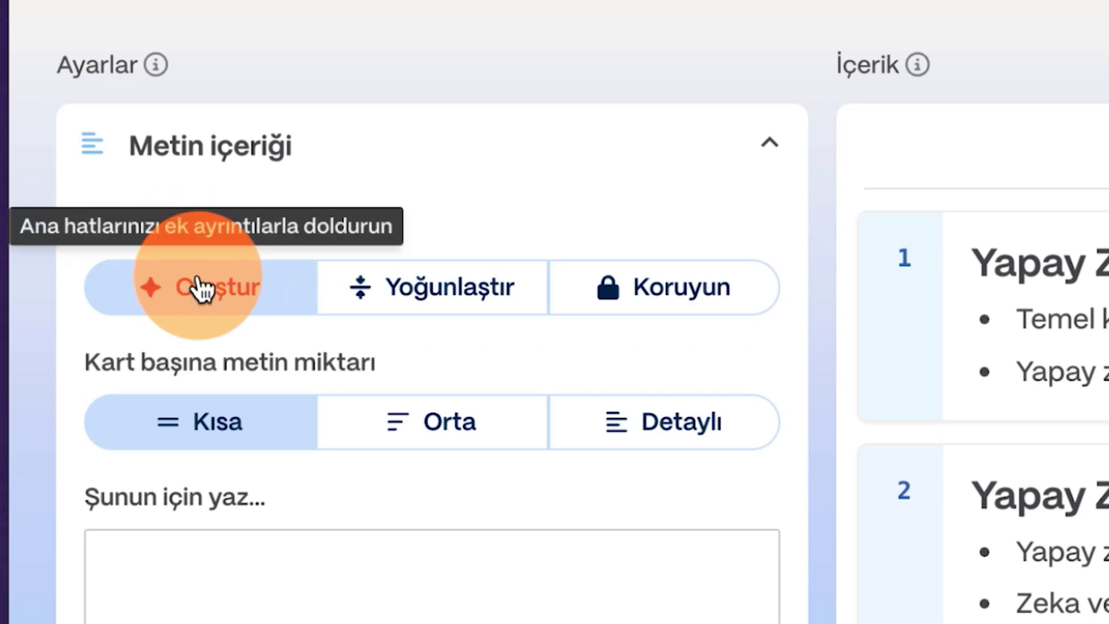
# Try Yoğunlaştır for text content, then return to Oluştur to generate new text.
pyautogui.click(457, 288)
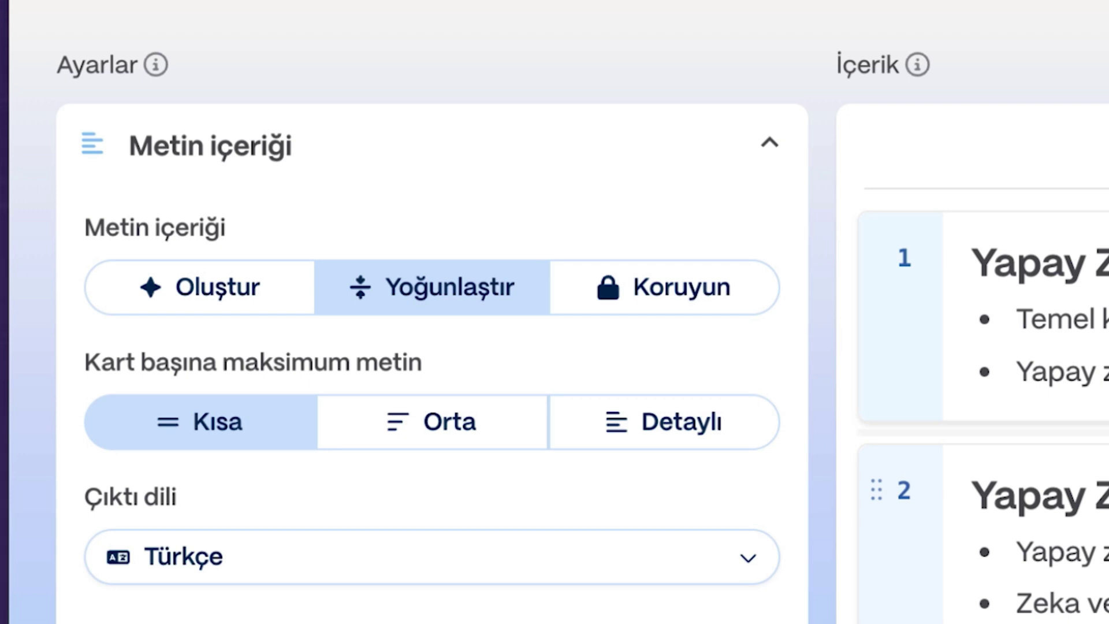
pyautogui.click(231, 283)
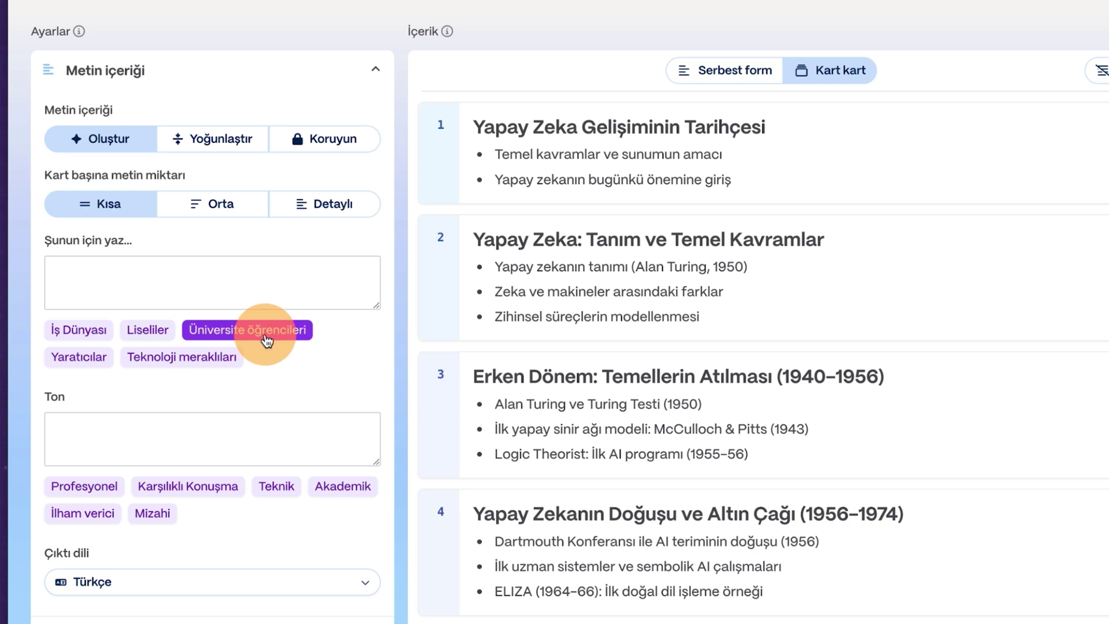
# Target Üniversite öğrencileri with a Mizahi tone, check image and format settings, and continue to themes.
pyautogui.click(267, 341)
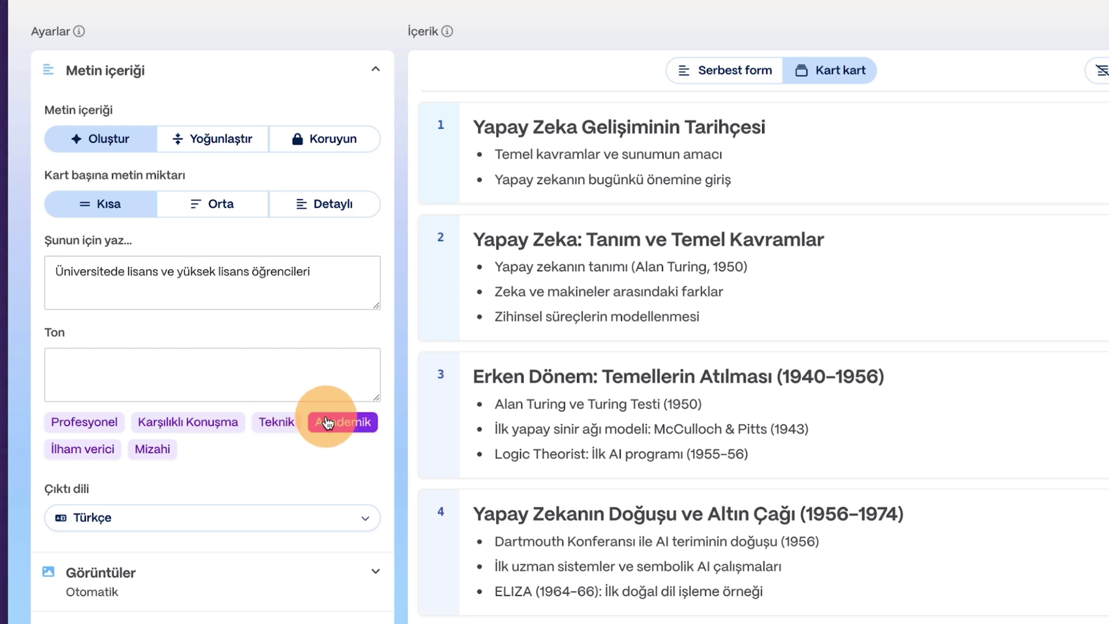
pyautogui.click(153, 450)
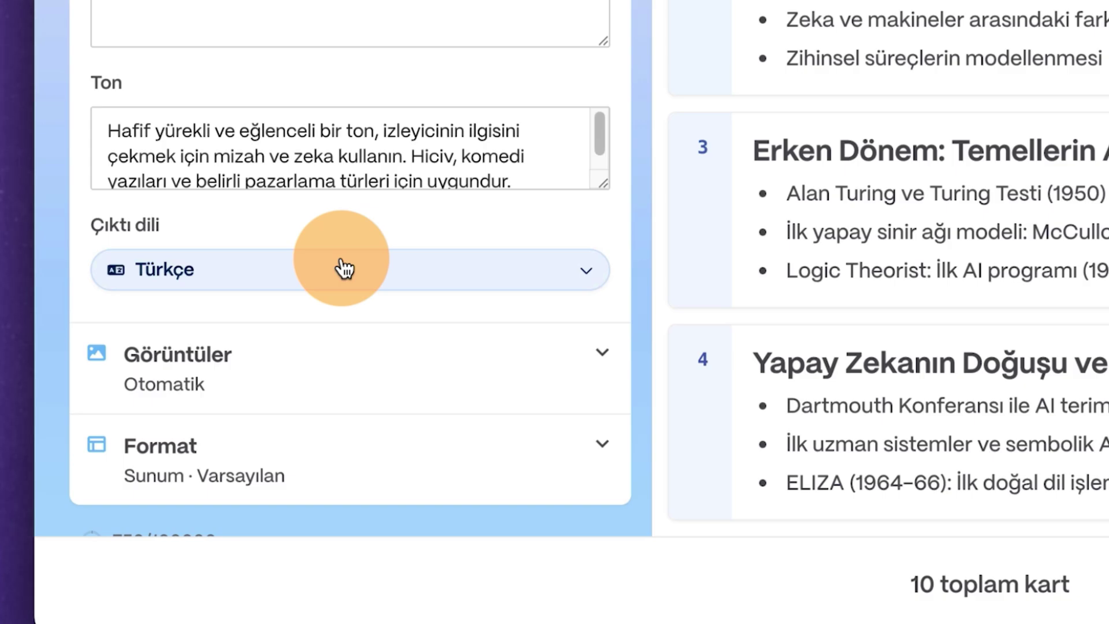
pyautogui.click(408, 376)
pyautogui.scroll(-4, 209, 440)
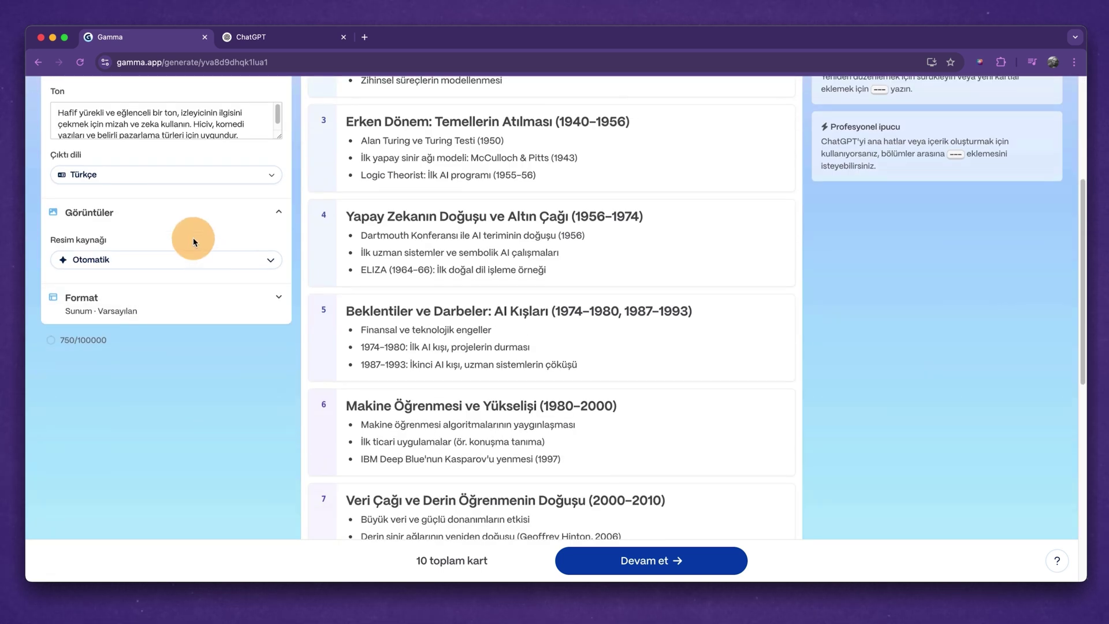
pyautogui.click(201, 218)
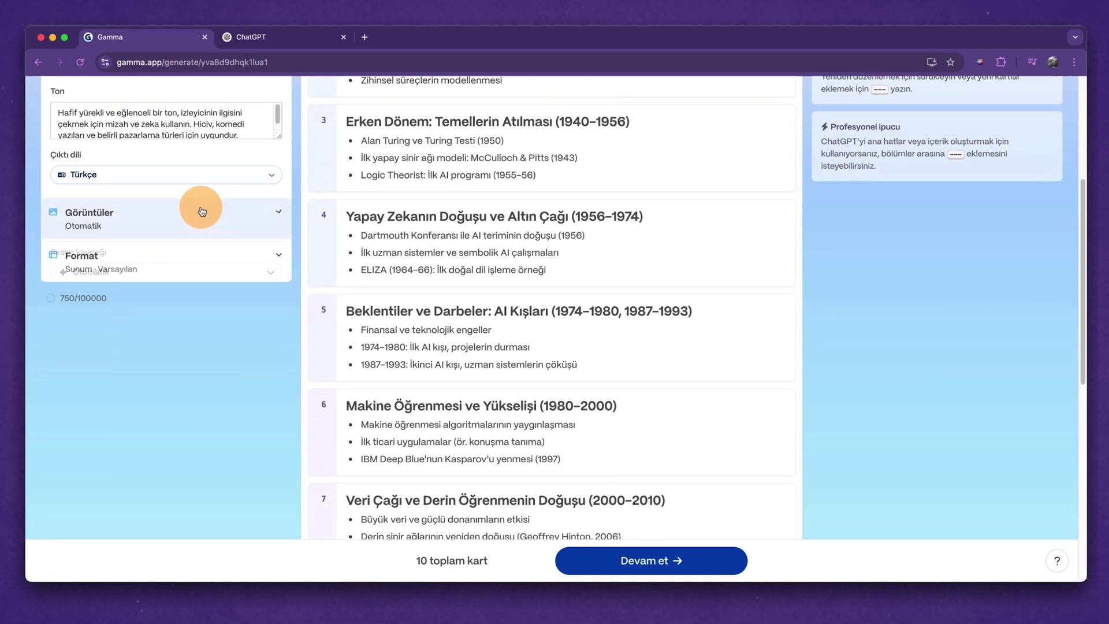
pyautogui.click(152, 268)
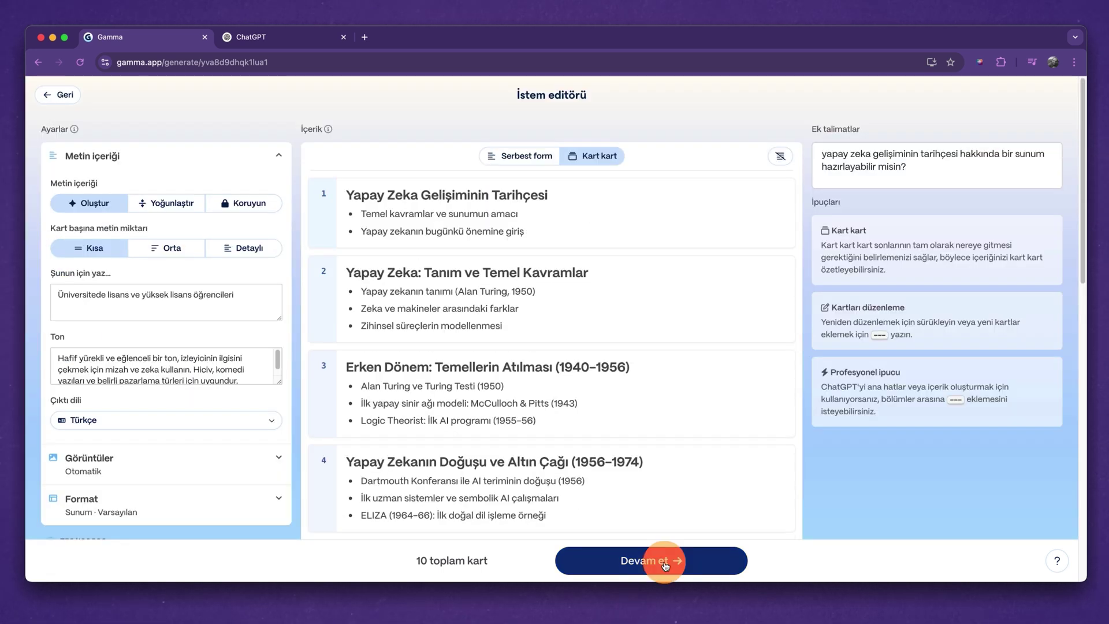
pyautogui.click(661, 558)
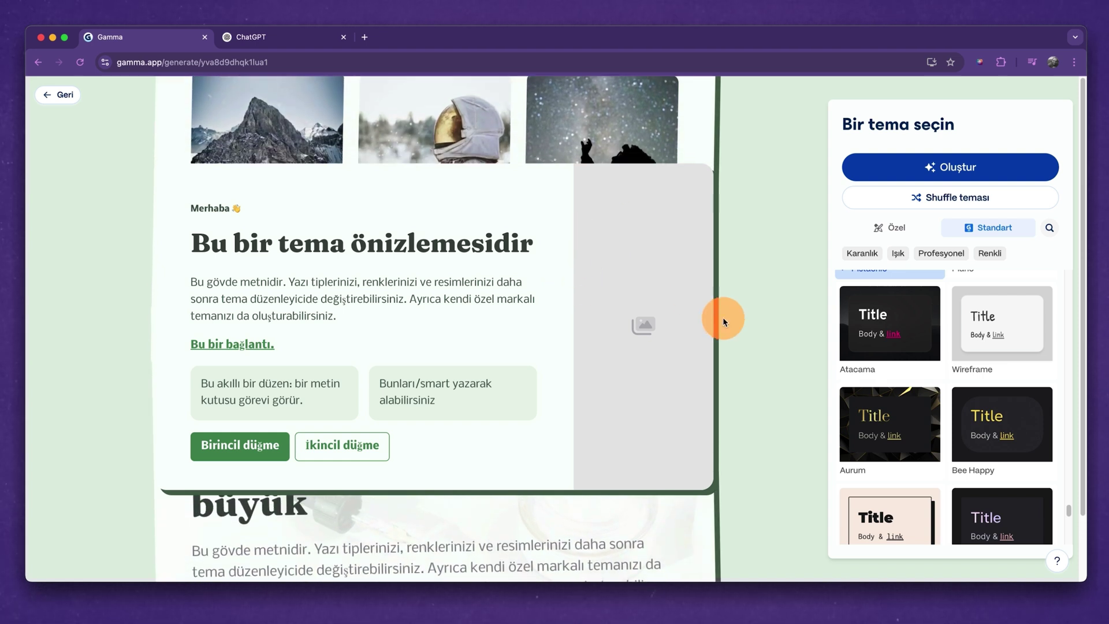
pyautogui.click(966, 432)
# Shuffle themes until Plant Shop is selected and generate the 10-card deck.
pyautogui.scroll(-2, 966, 428)
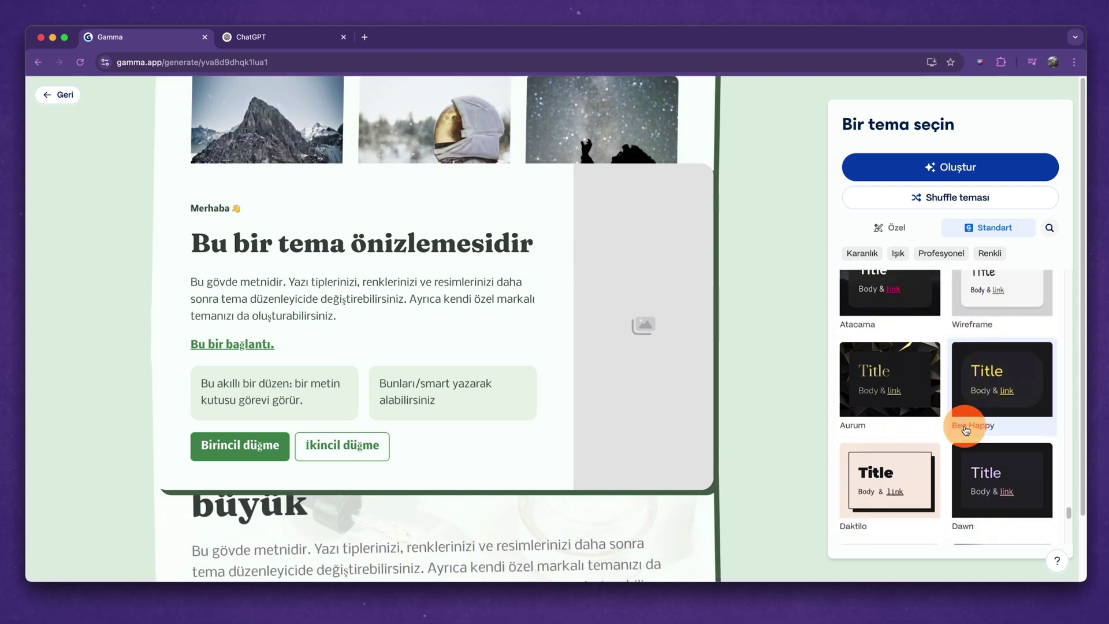
pyautogui.scroll(5, 965, 420)
pyautogui.click(950, 199)
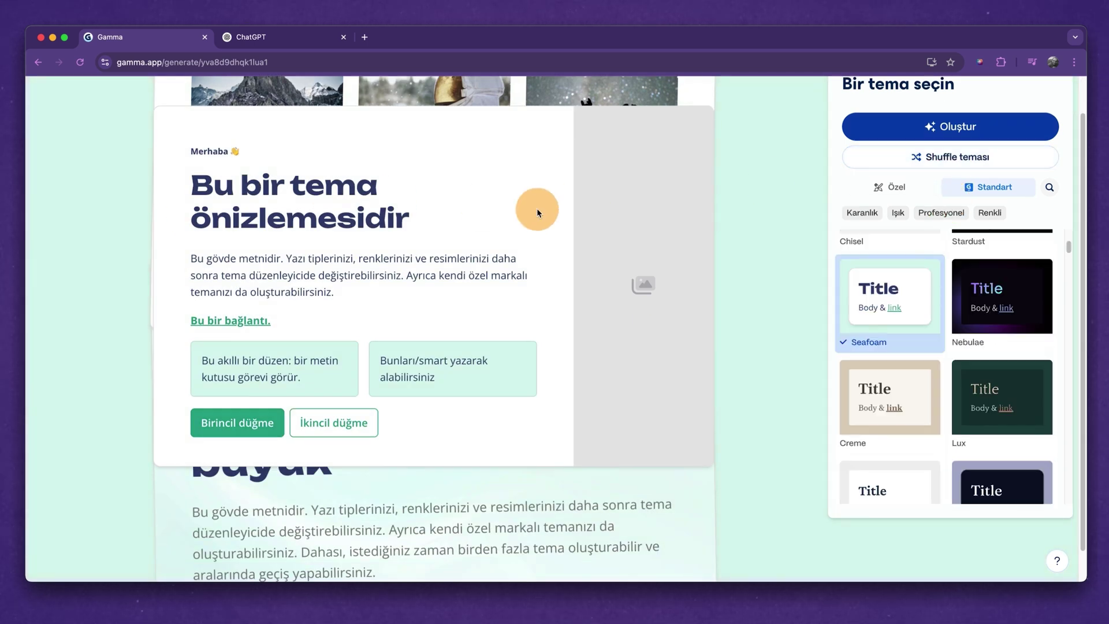
pyautogui.click(942, 163)
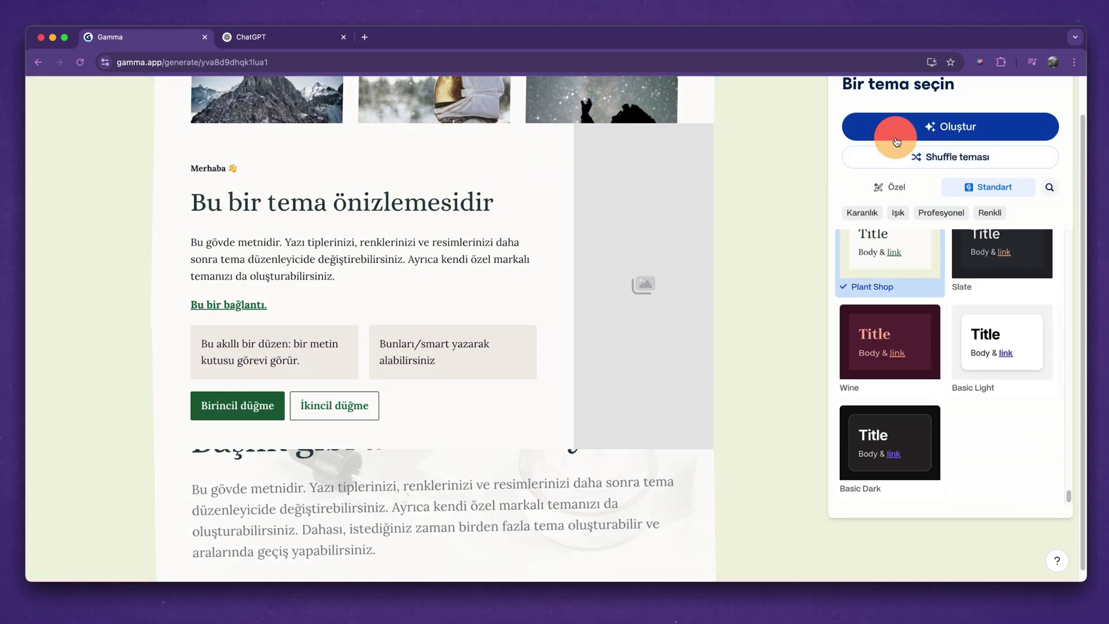
pyautogui.click(965, 129)
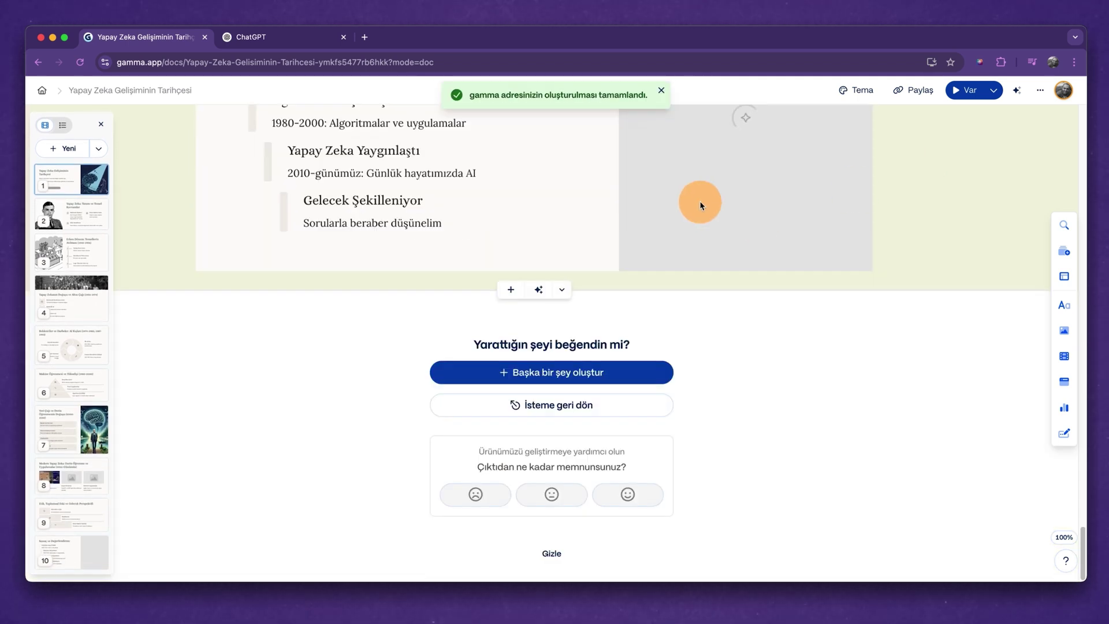
# Scroll up to the title card, then down through the 'Erken Dönem' and 'Altın Çağı' cards.
pyautogui.scroll(10, 621, 203)
pyautogui.scroll(20, 622, 202)
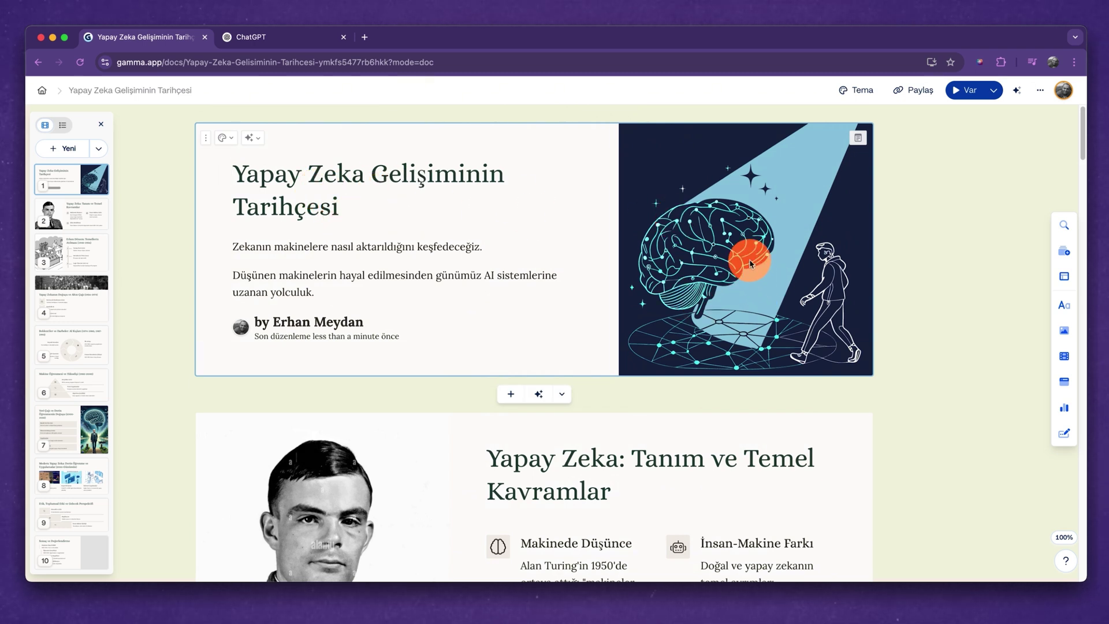
pyautogui.scroll(-3, 565, 310)
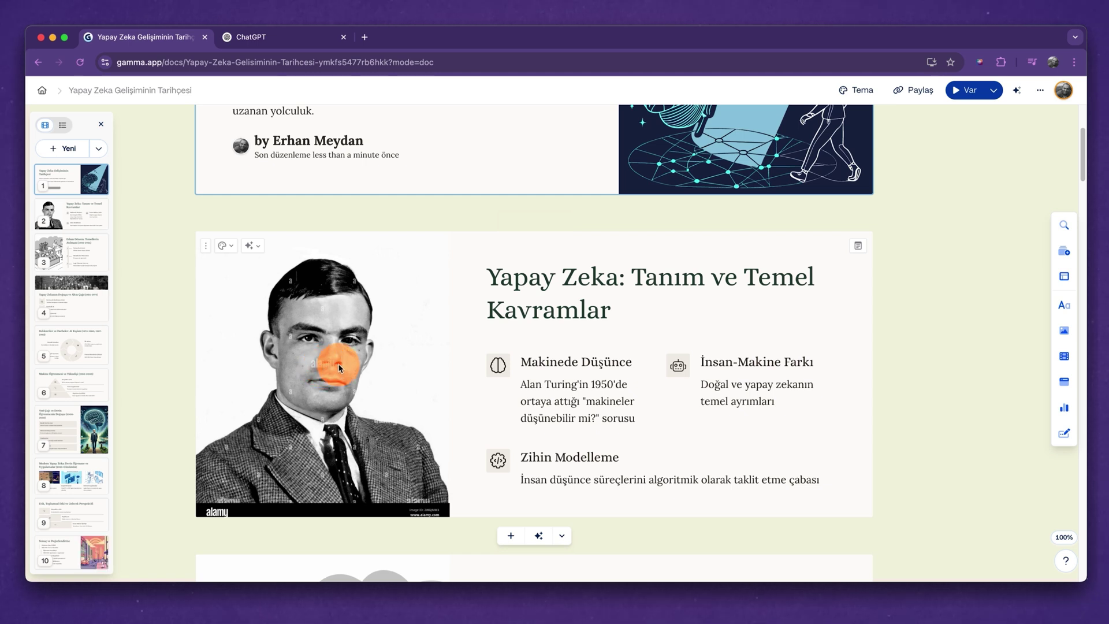
pyautogui.scroll(-10, 393, 379)
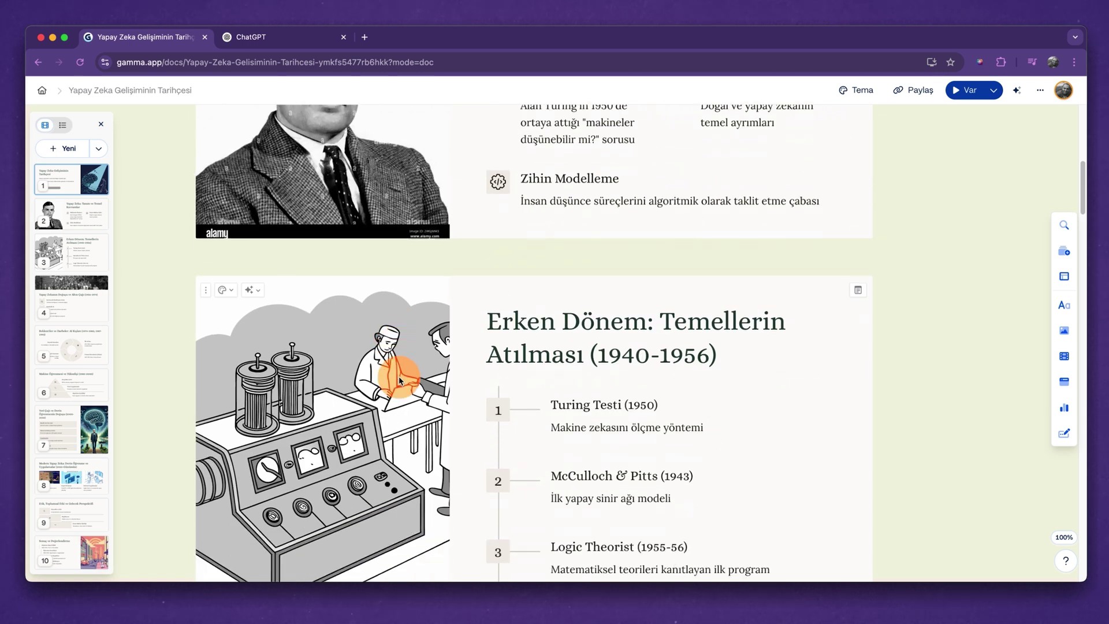
pyautogui.scroll(-2, 400, 379)
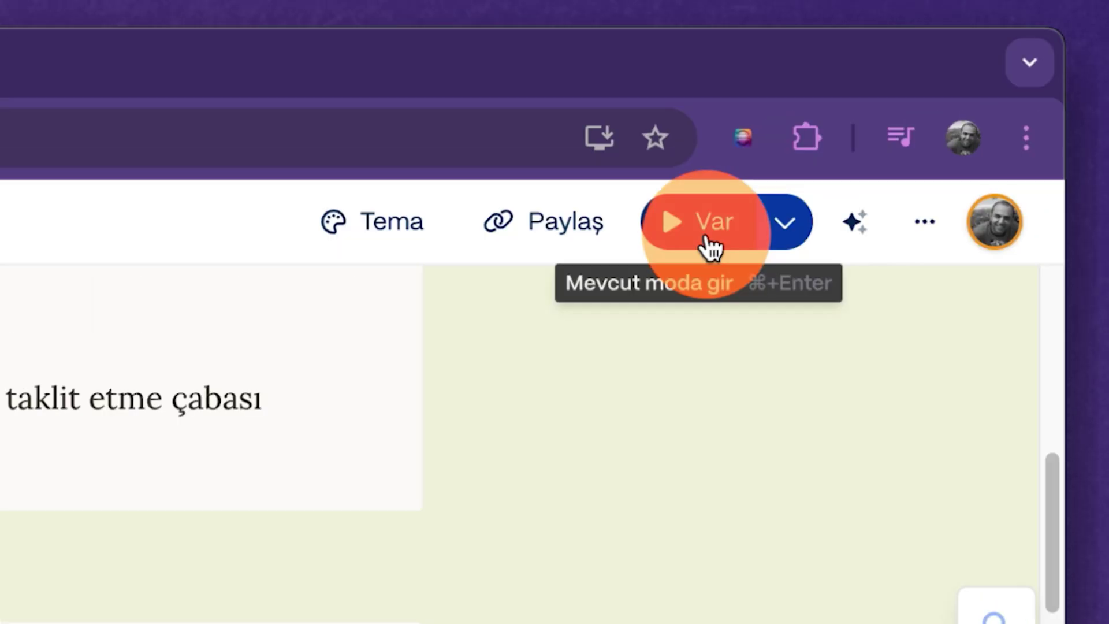
pyautogui.click(711, 245)
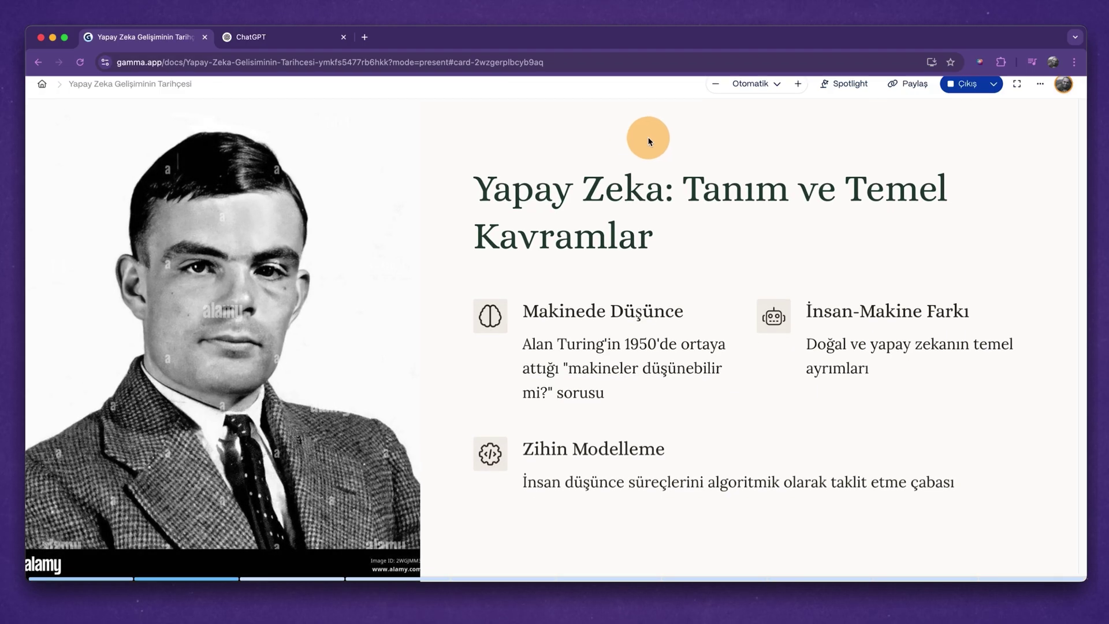
pyautogui.press('Left')
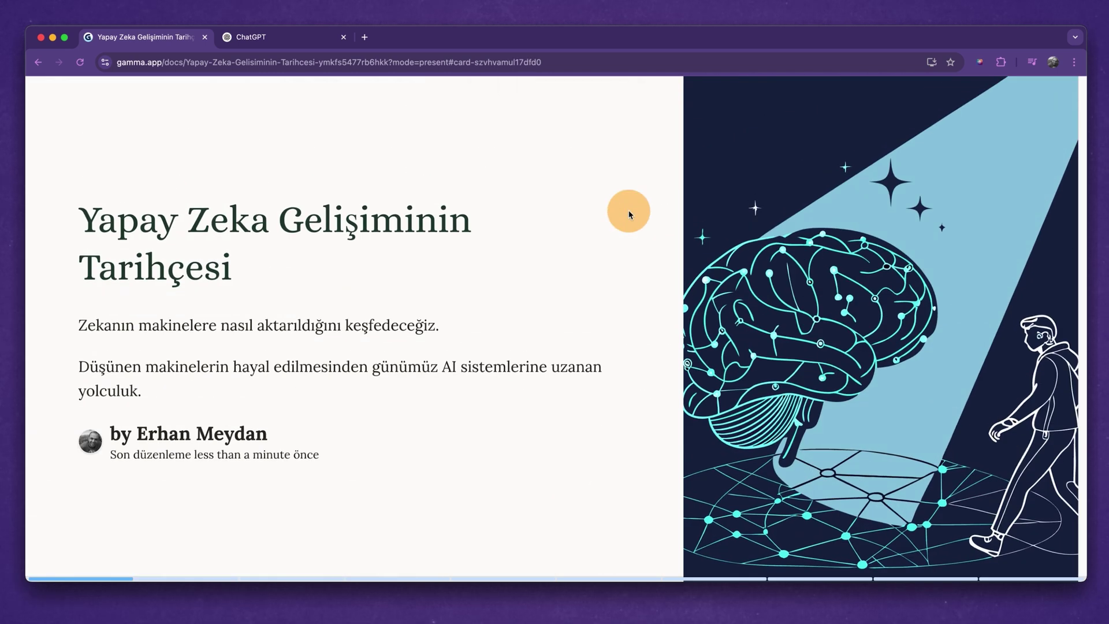
pyautogui.press('Left')
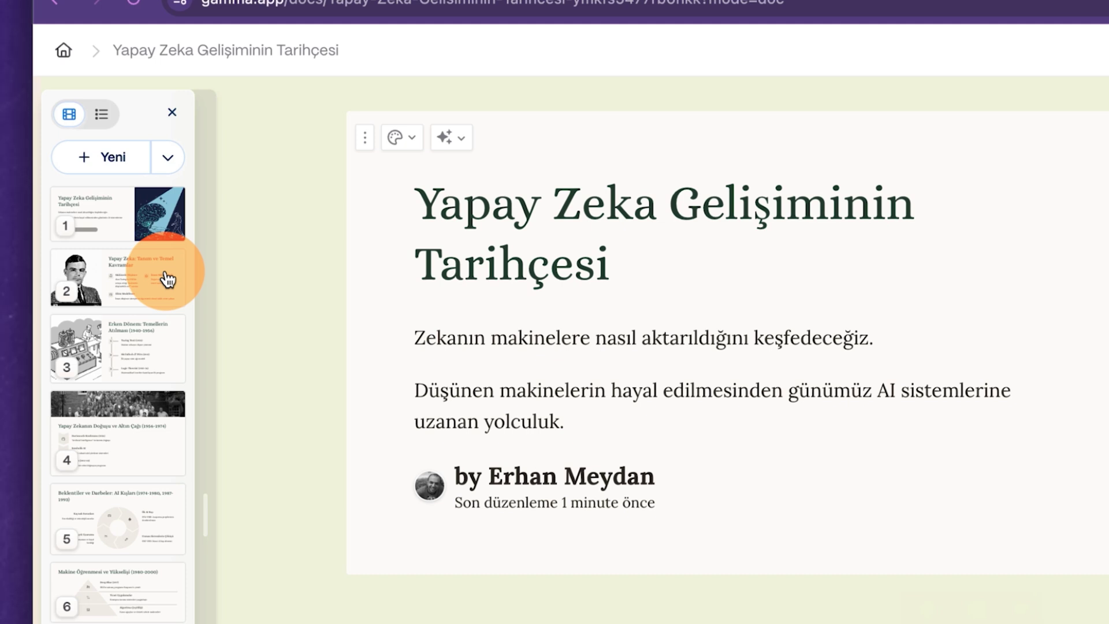
# Try moving card 2 and adding a blank card, undo it, then show the Yeni add-card choices.
pyautogui.moveTo(167, 280)
pyautogui.mouseDown()
pyautogui.moveTo(129, 458)
pyautogui.moveTo(140, 274)
pyautogui.moveTo(156, 443)
pyautogui.moveTo(162, 271)
pyautogui.mouseUp()
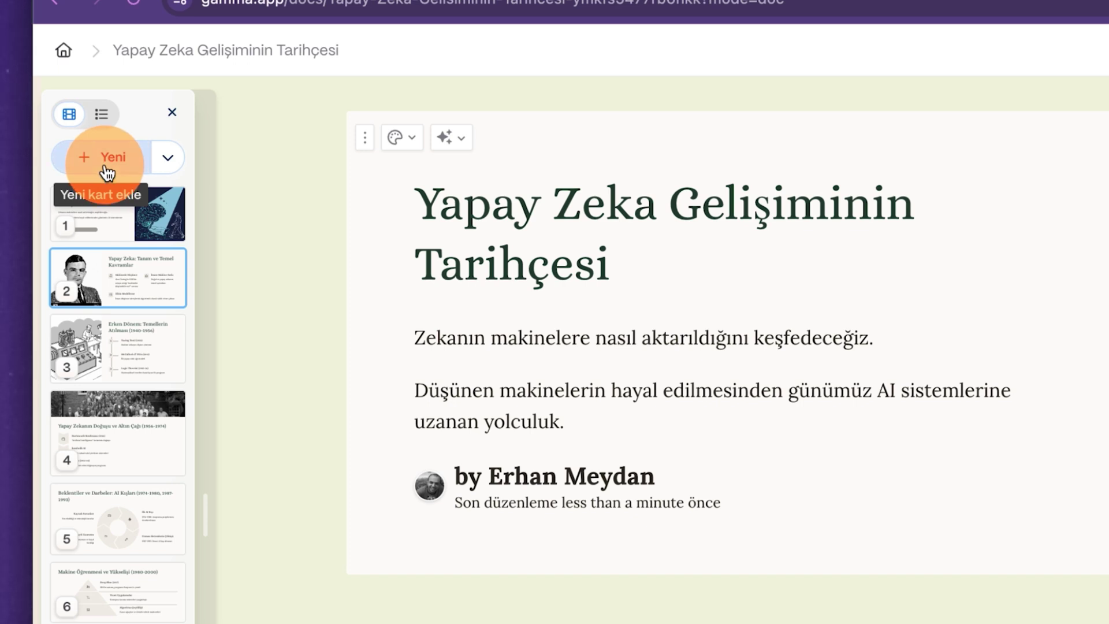
pyautogui.click(106, 173)
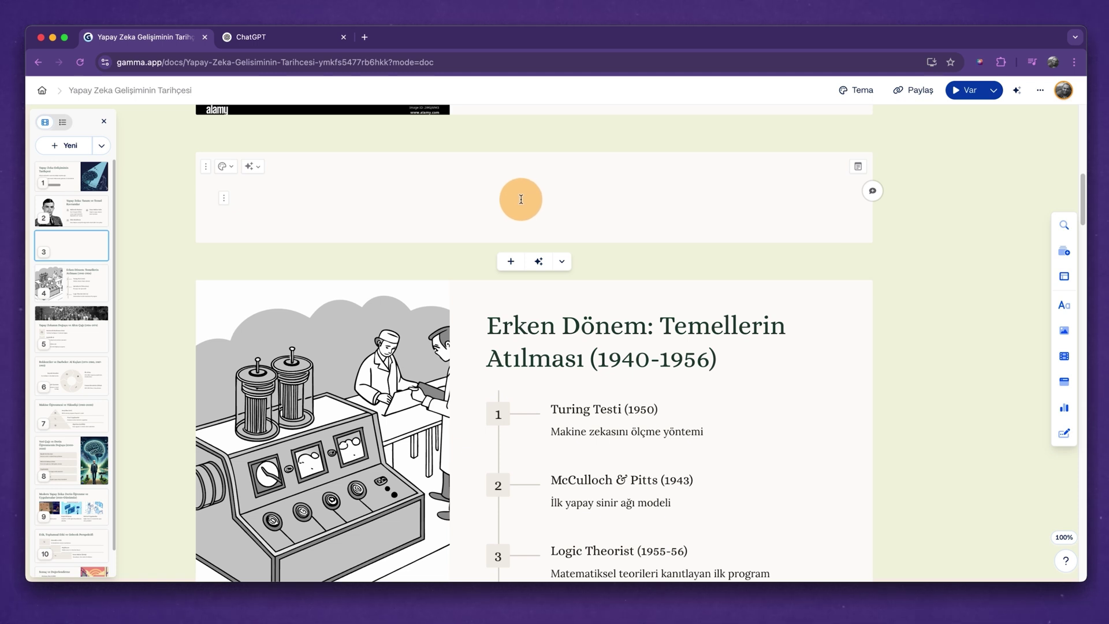
pyautogui.press('super+z')
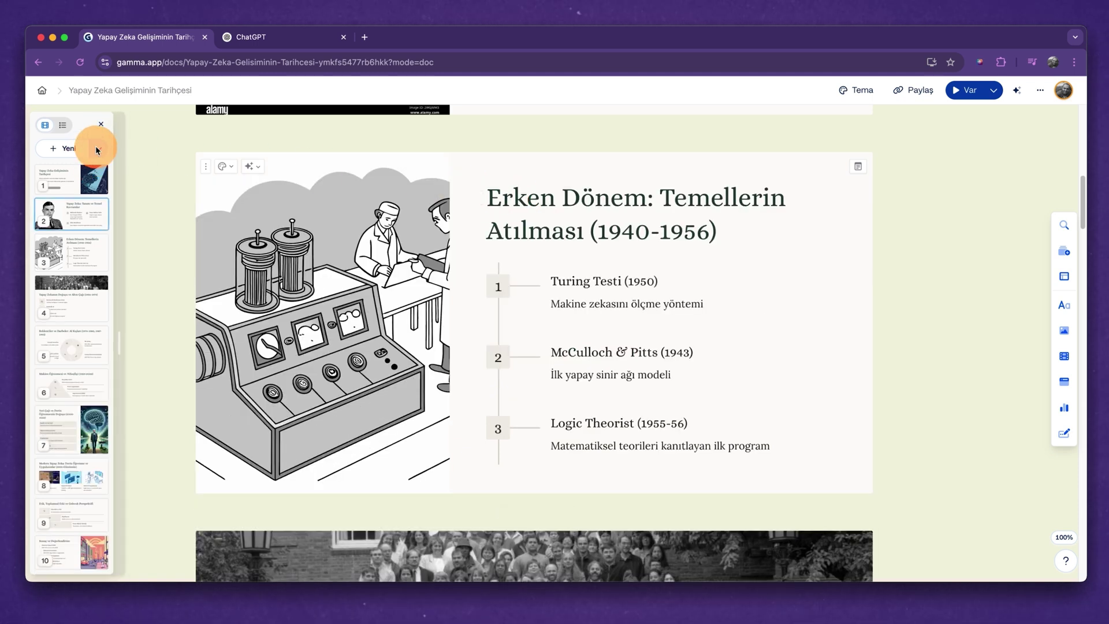
pyautogui.click(96, 150)
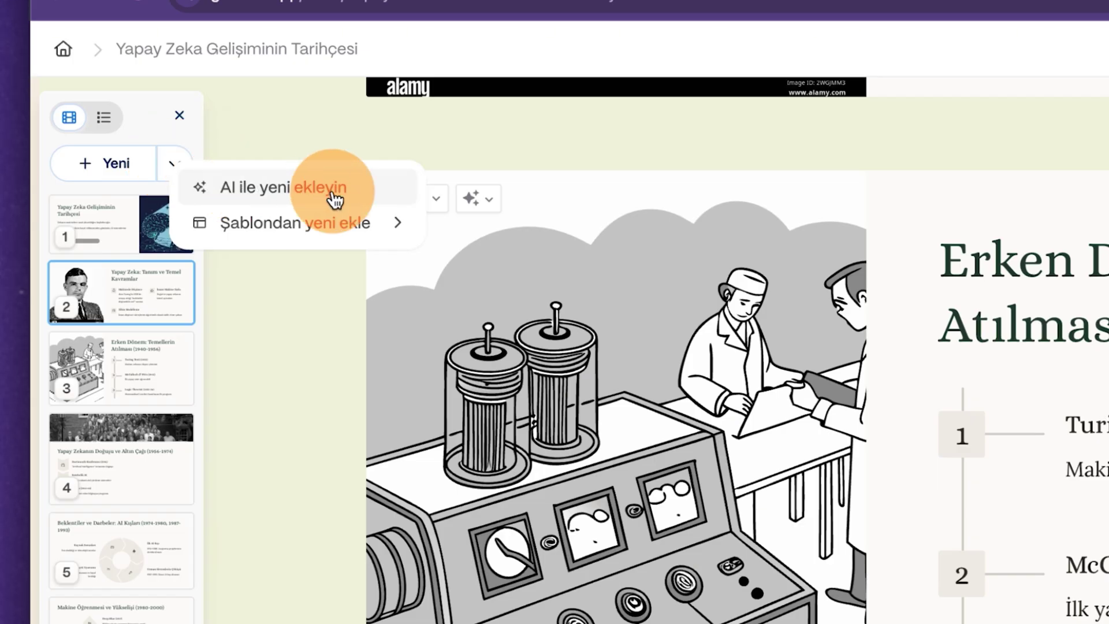
pyautogui.moveTo(334, 223)
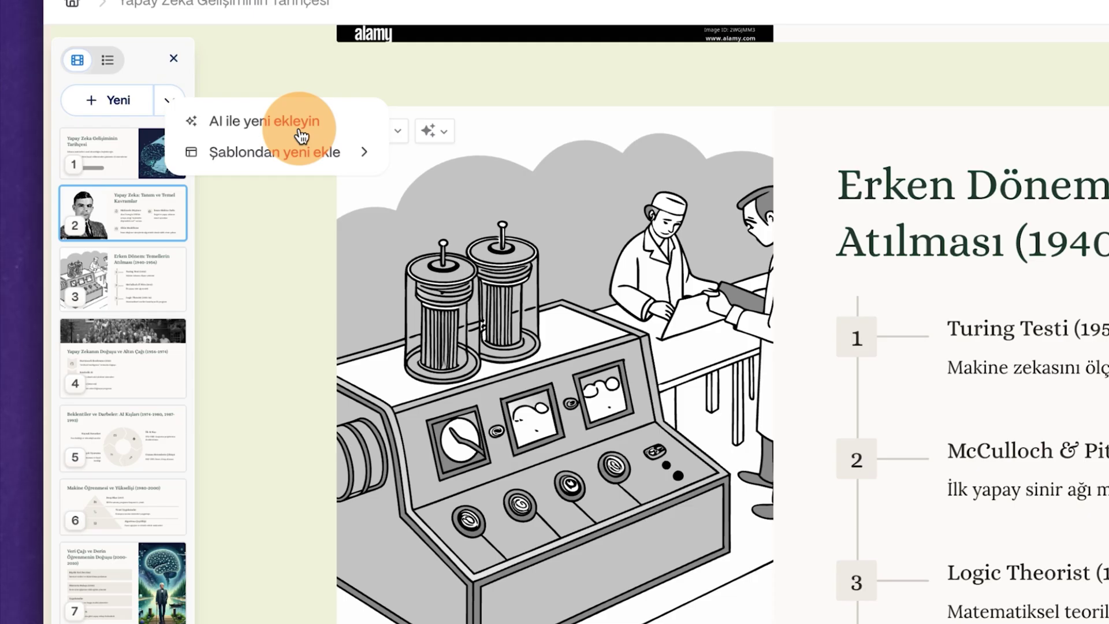
# After the Tanım ve Temel Kavramlar card, AI-generate a card from 'Alan Turing'in hayatı ile ilgili bir kart ekleyelim'.
pyautogui.click(124, 223)
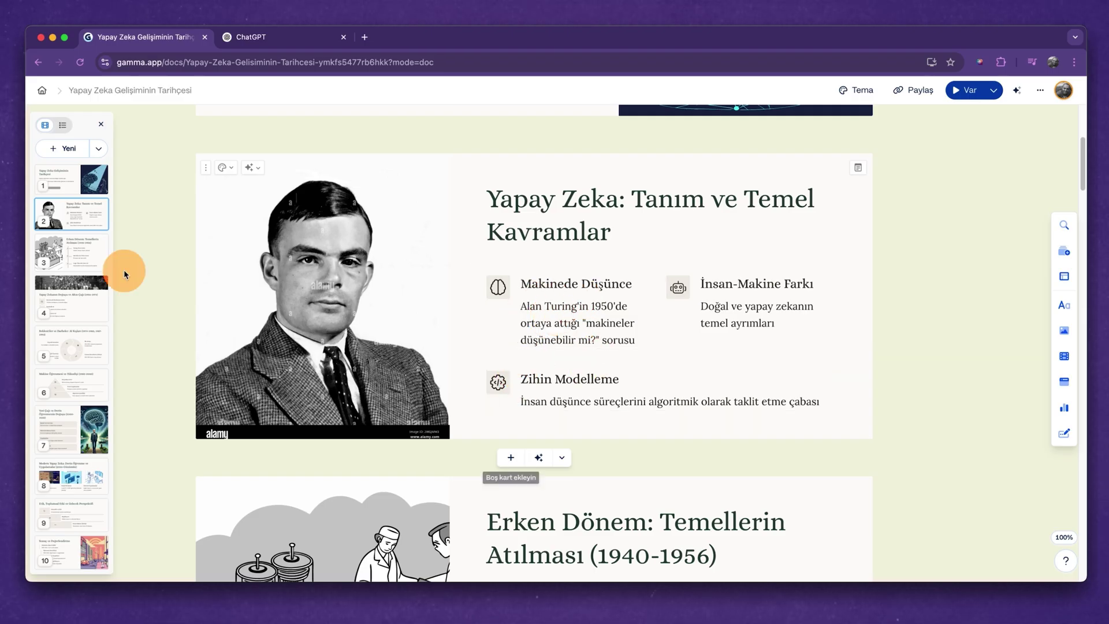
pyautogui.click(95, 151)
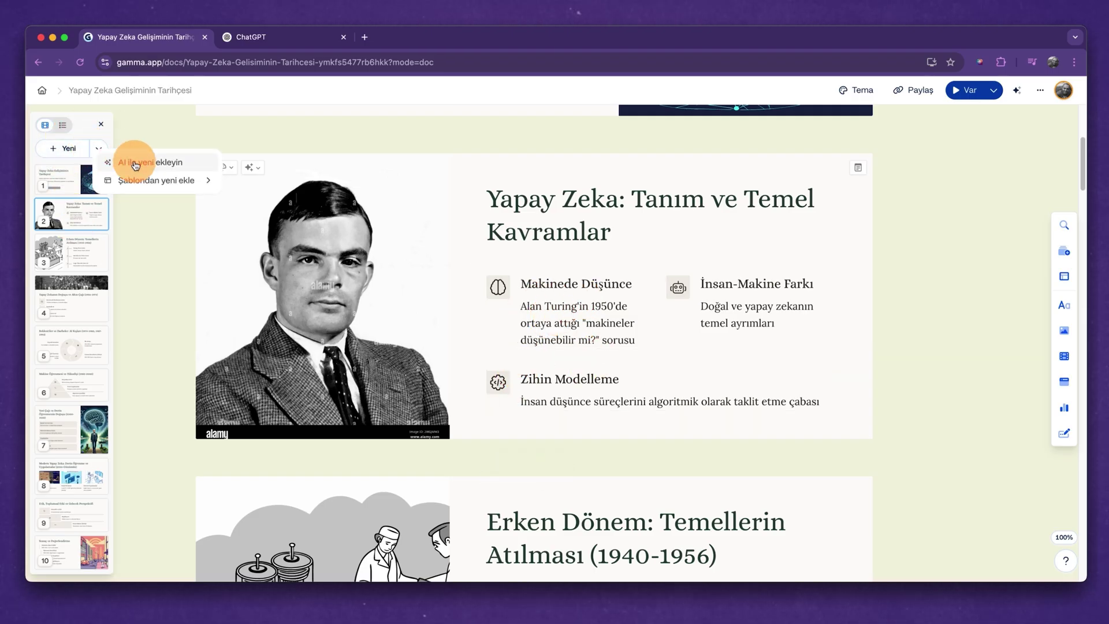
pyautogui.click(135, 163)
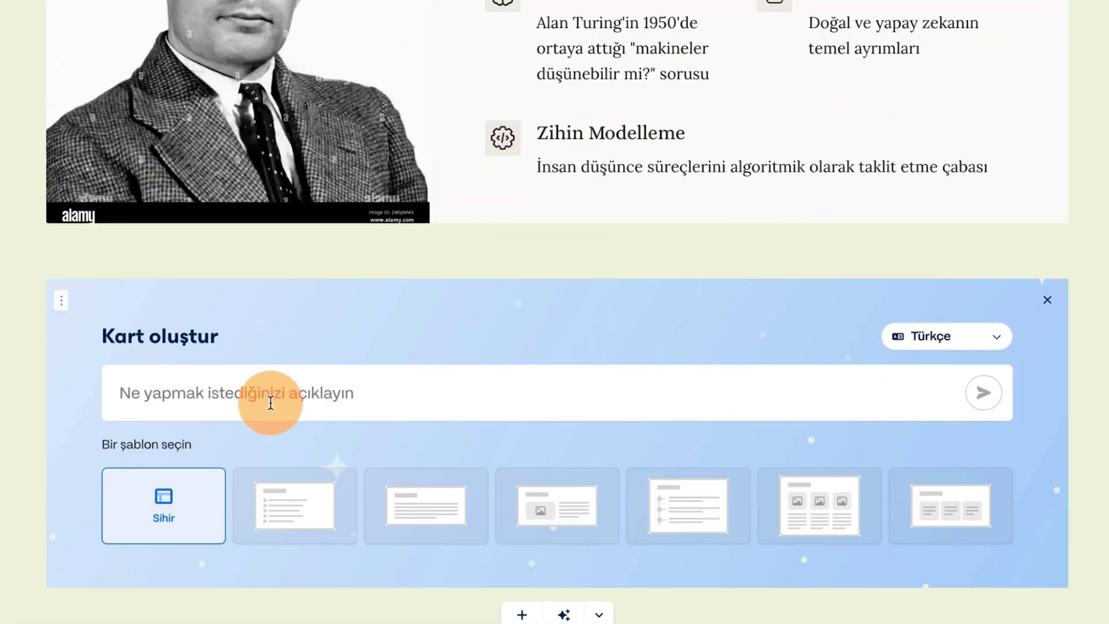
pyautogui.click(271, 403)
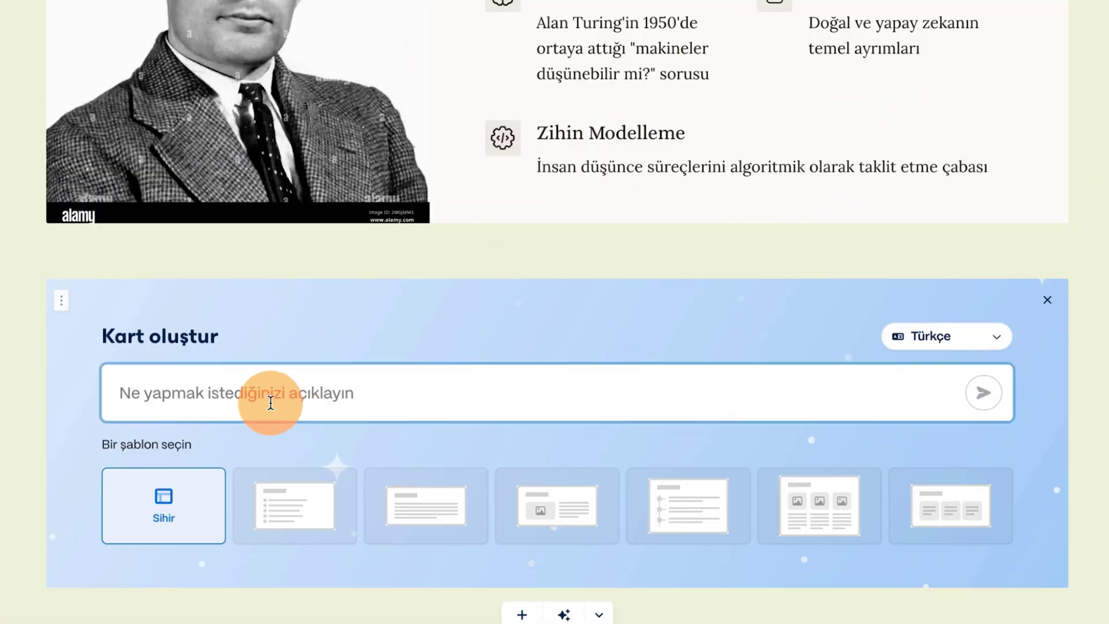
pyautogui.write('A')
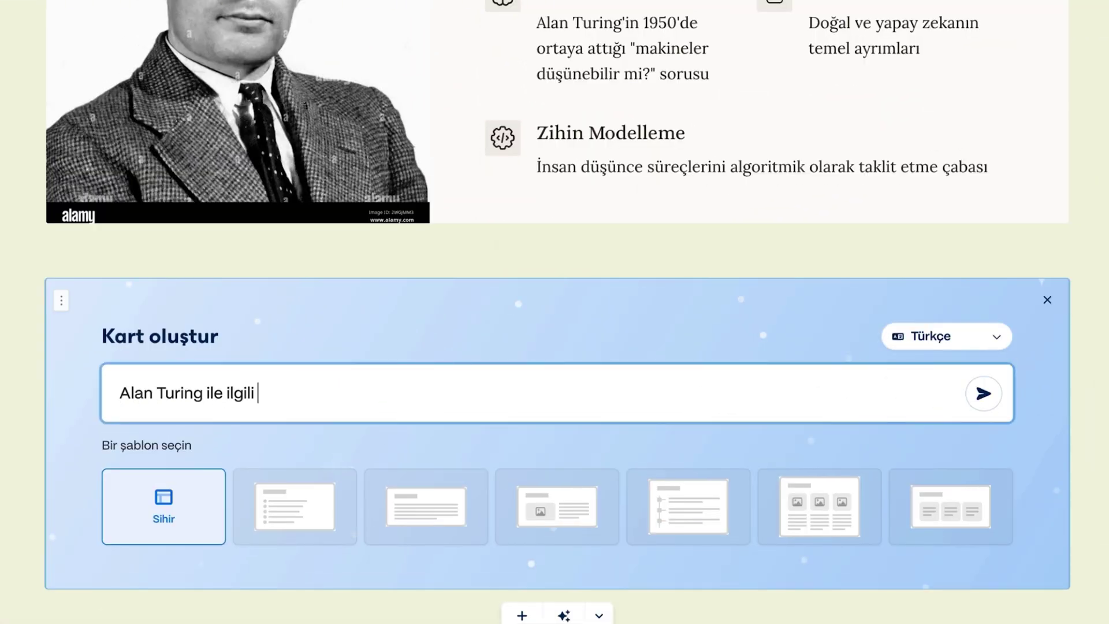
pyautogui.write("lan Turing'in hayatı ile ilgili bir kart ekleyeb")
pyautogui.press('BackSpace')
pyautogui.write('lim')
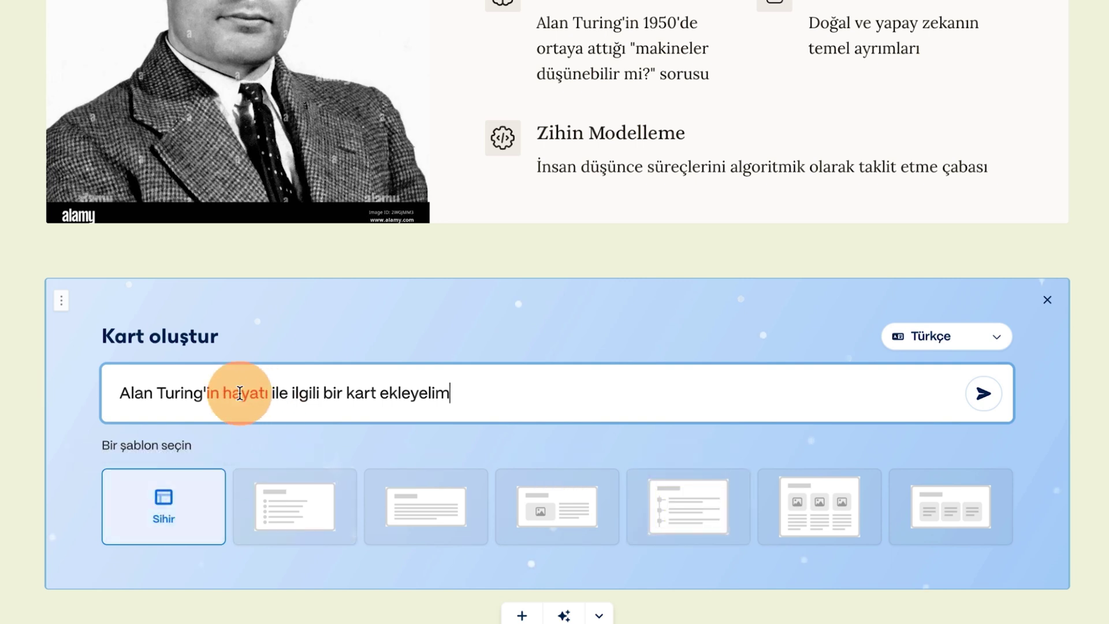
pyautogui.click(982, 393)
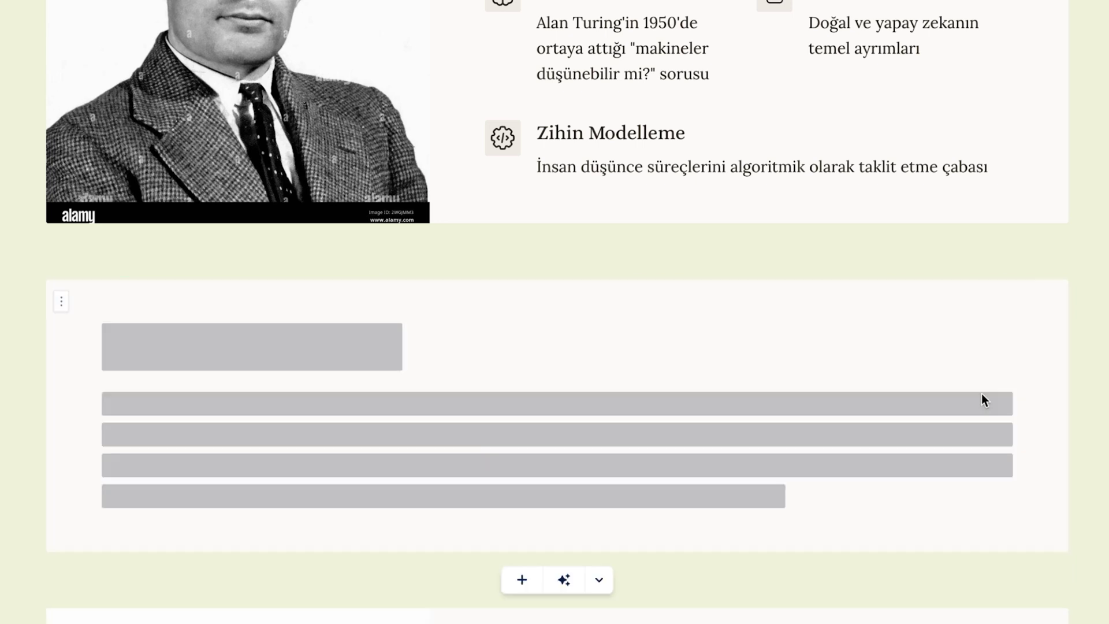
# Scroll through the deck to check the new Turing card, ending back at the top.
pyautogui.scroll(-5, 550, 252)
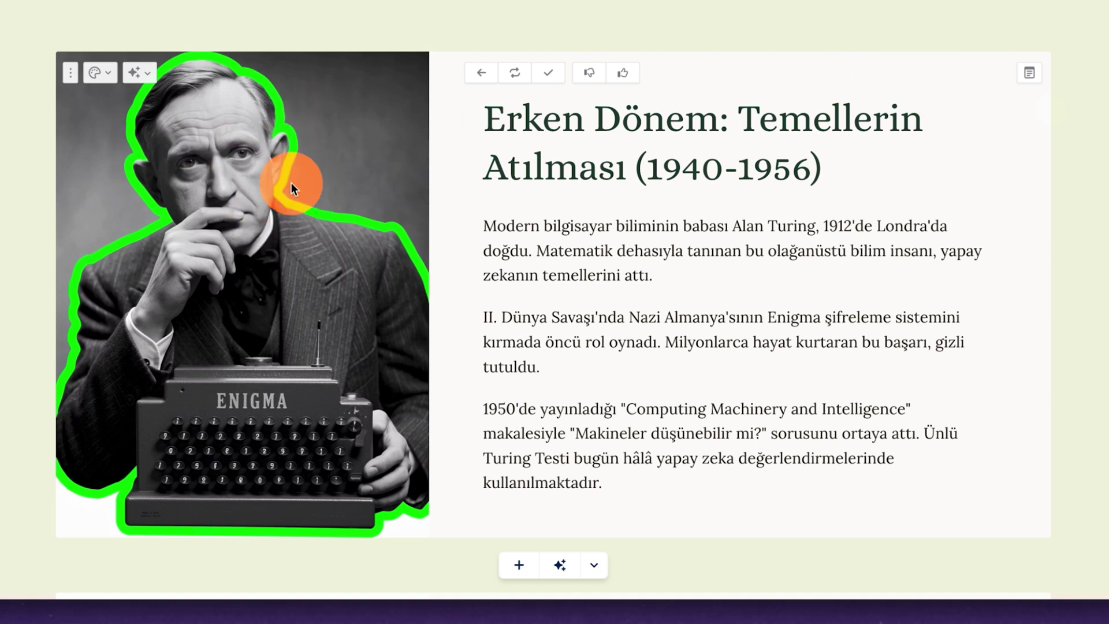
pyautogui.scroll(2, 631, 222)
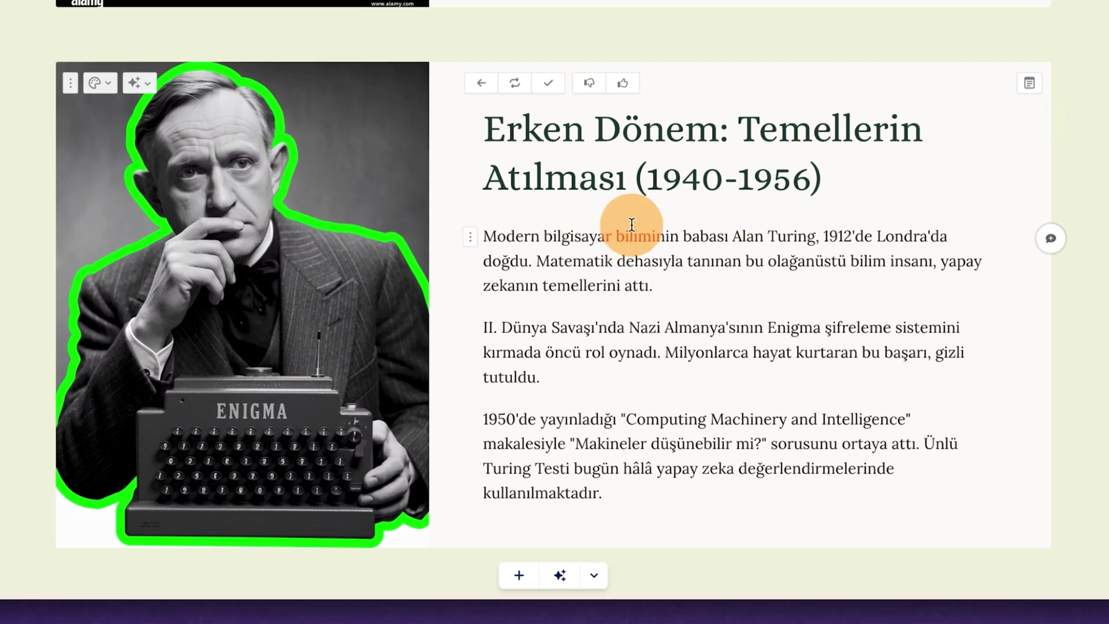
pyautogui.scroll(10, 631, 222)
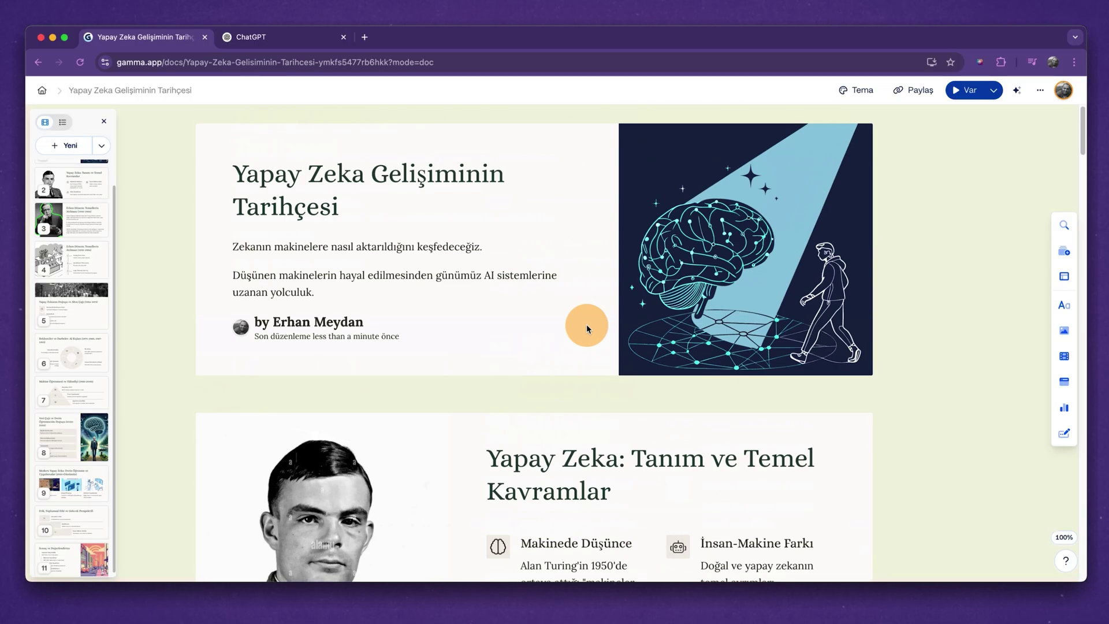
pyautogui.scroll(-15, 775, 325)
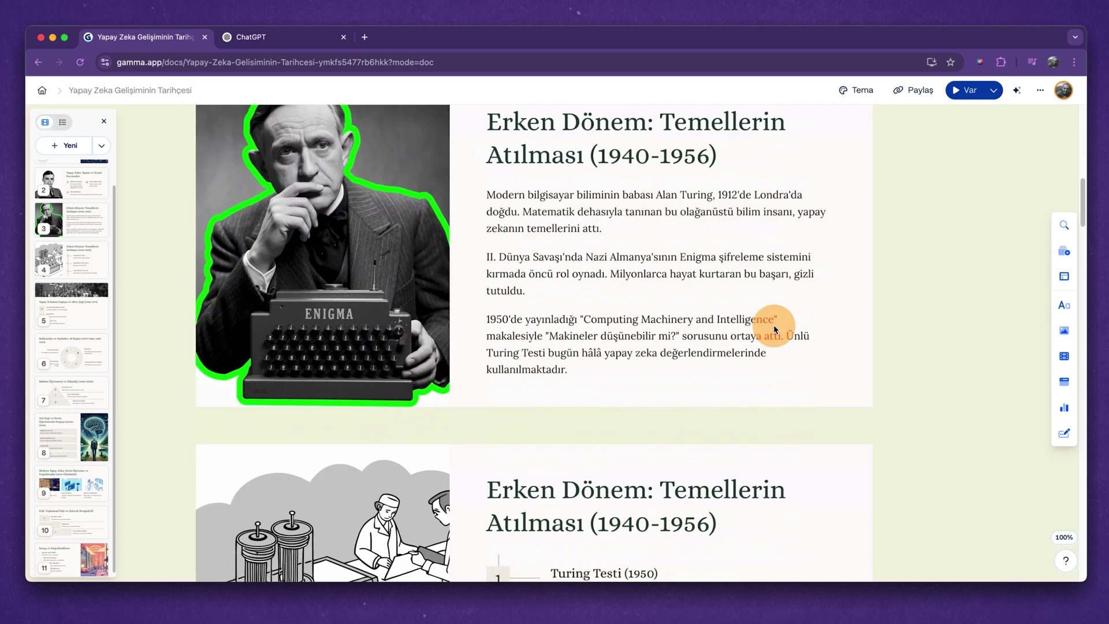
pyautogui.scroll(-5, 774, 328)
pyautogui.scroll(20, 774, 329)
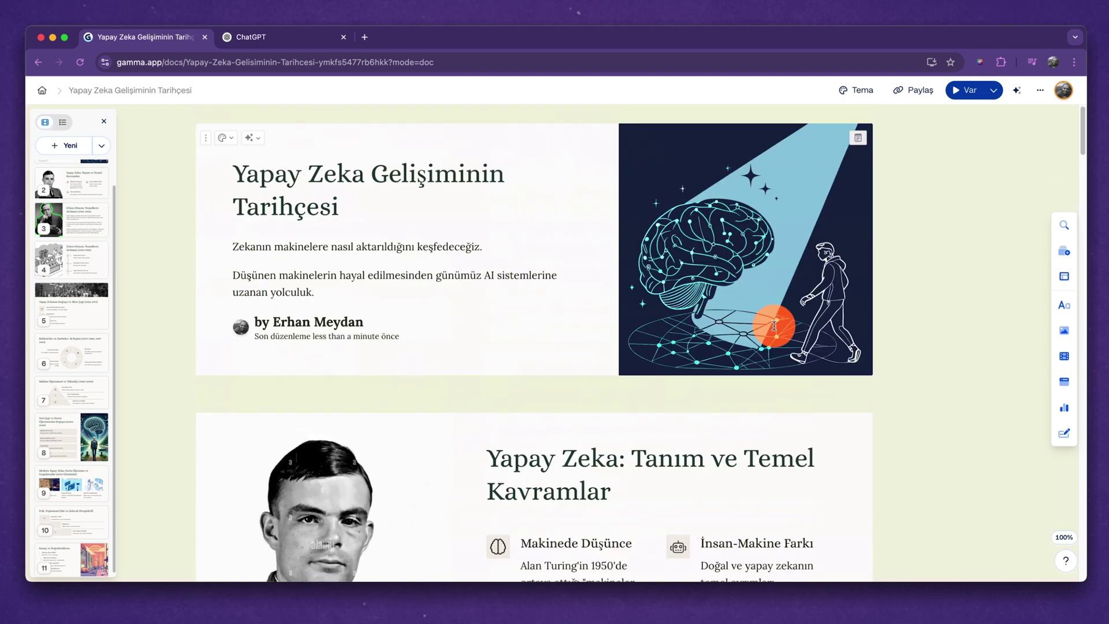
# In the theme settings, try the Orbit theme, then the Nebulae theme under the colourful filter.
pyautogui.click(863, 93)
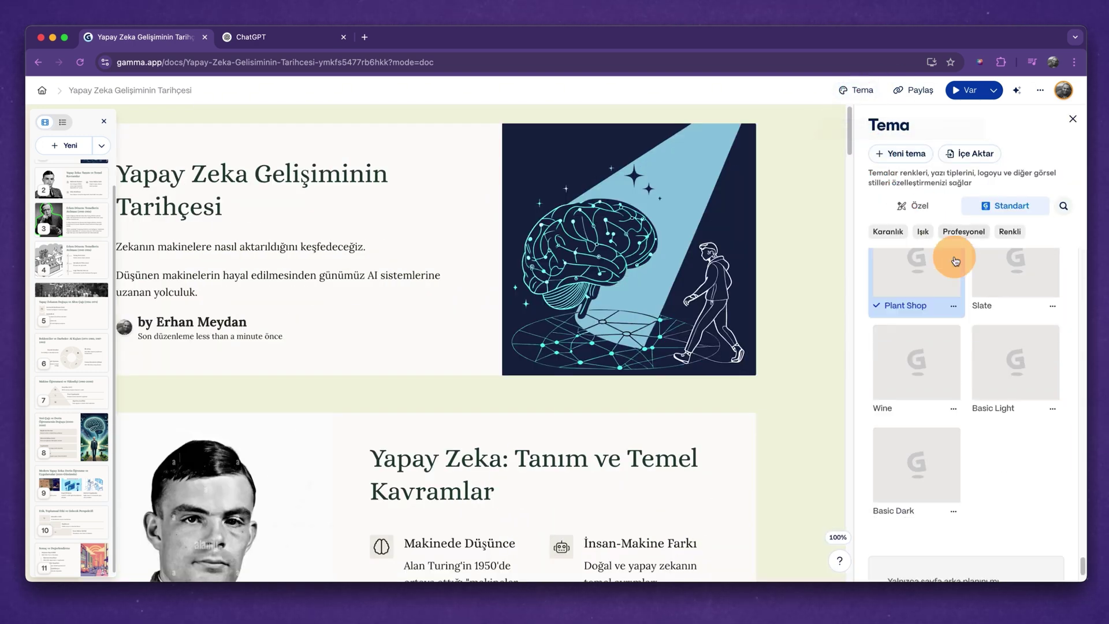
pyautogui.scroll(-5, 942, 351)
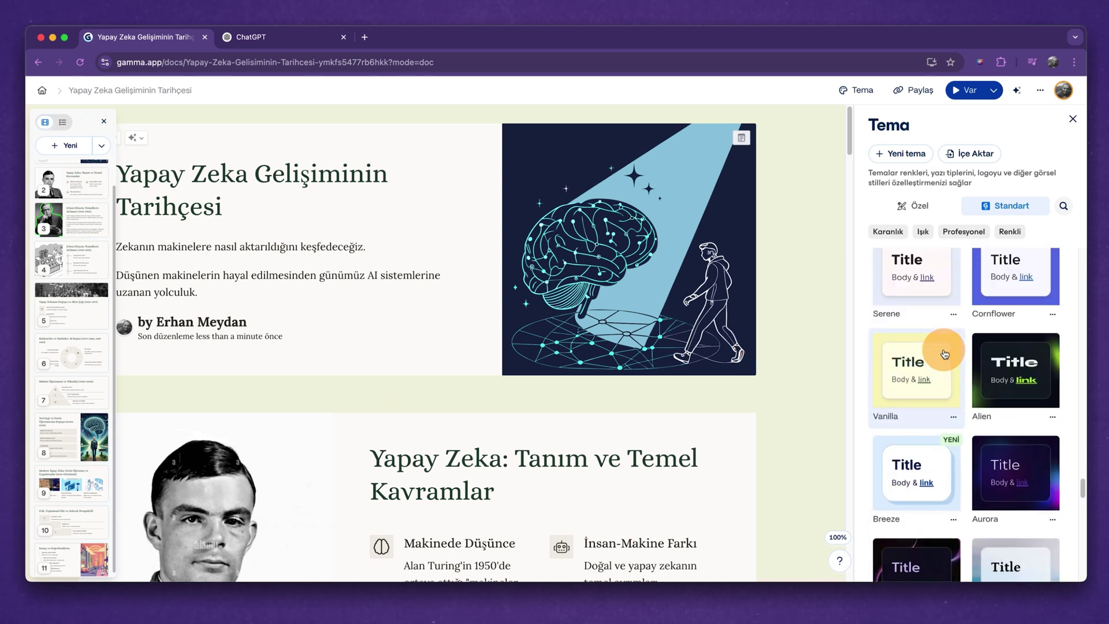
pyautogui.click(1027, 297)
pyautogui.click(1003, 235)
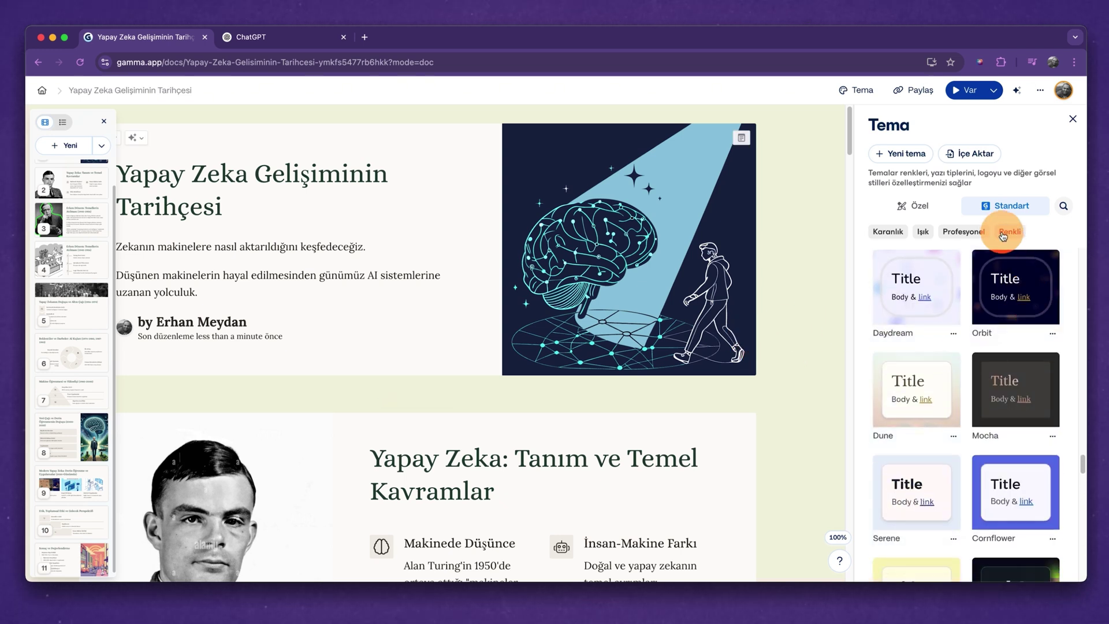
pyautogui.click(1020, 301)
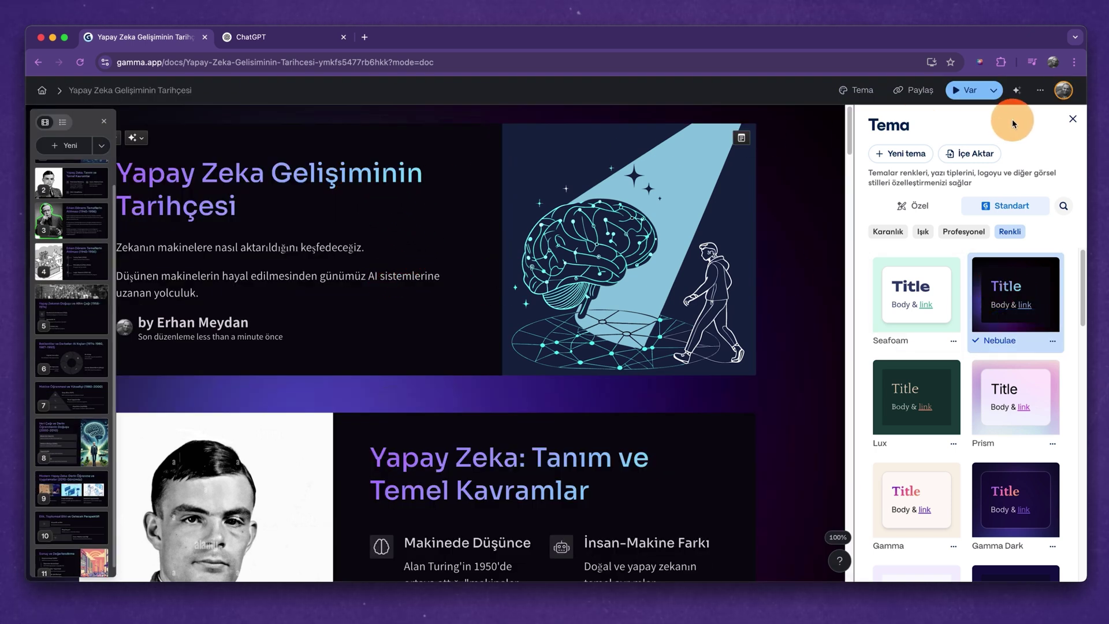
# Apply the light Creme theme to the deck and close the theme panel.
pyautogui.scroll(-1, 1001, 351)
pyautogui.moveTo(1002, 350)
pyautogui.scroll(-15, 1001, 349)
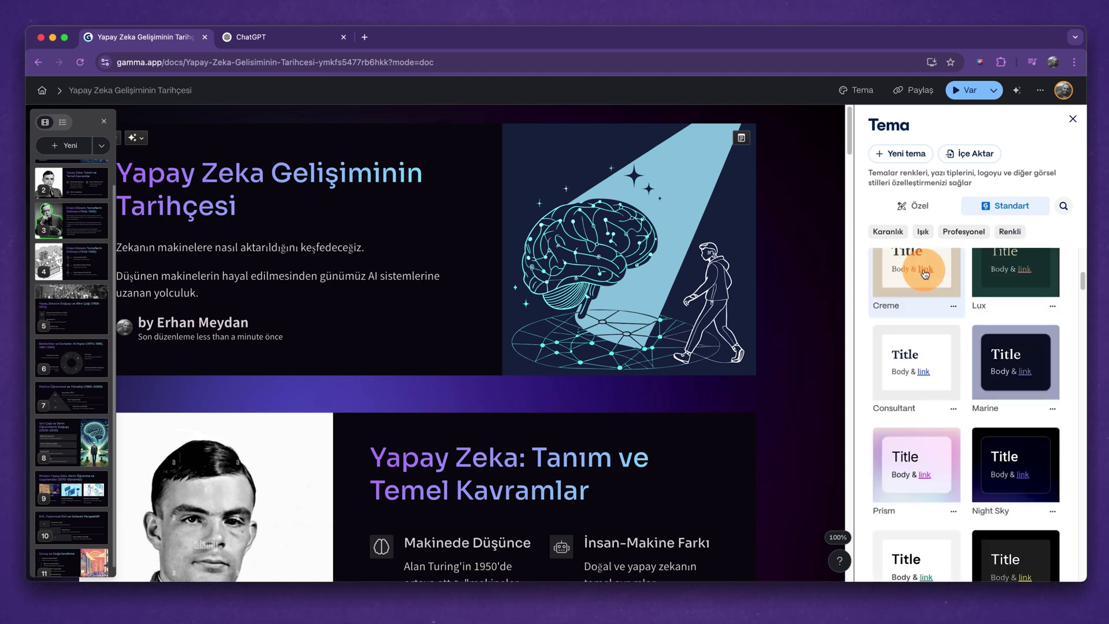
pyautogui.click(924, 270)
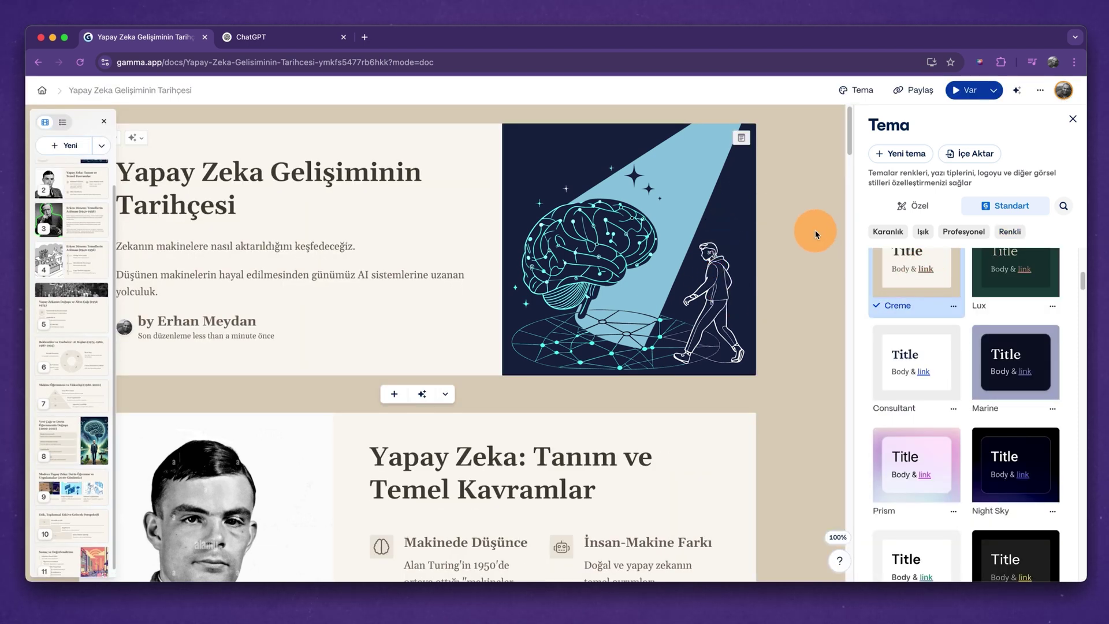
pyautogui.click(1073, 119)
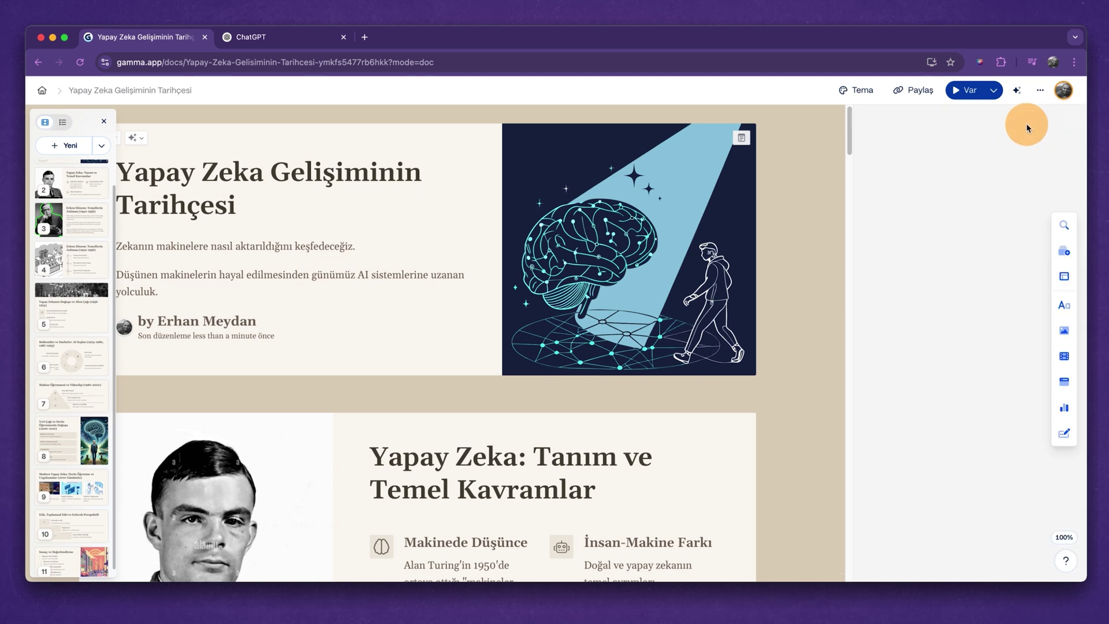
pyautogui.scroll(-5, 600, 250)
pyautogui.scroll(5, 602, 250)
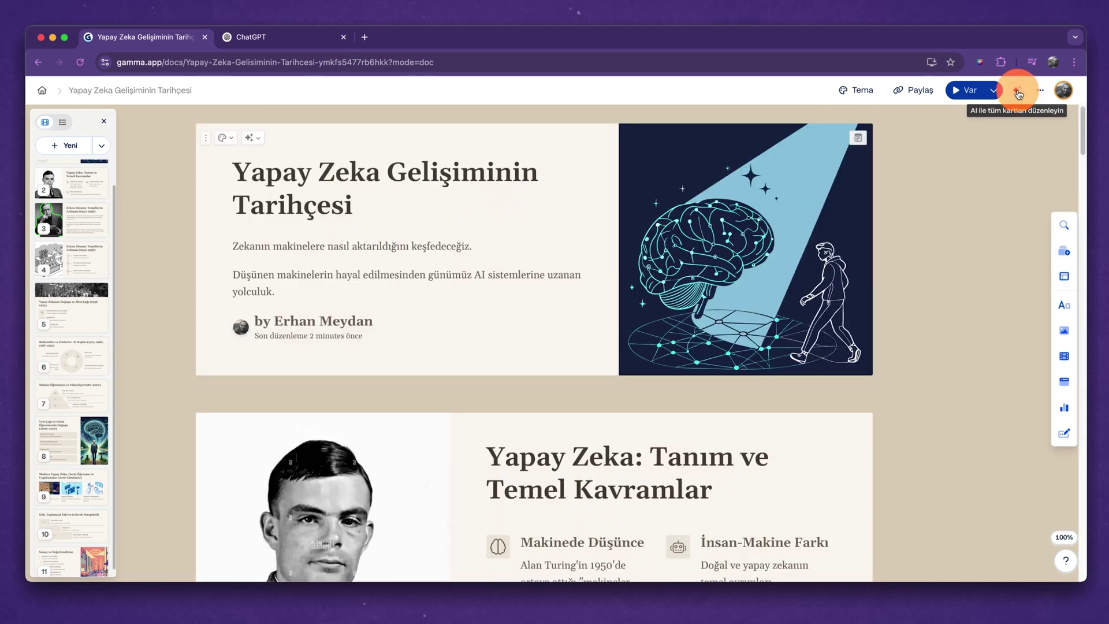
# Apply the AI action 'Daha kısa yapın' to condense all card text, then review the shortened cards.
pyautogui.click(1019, 94)
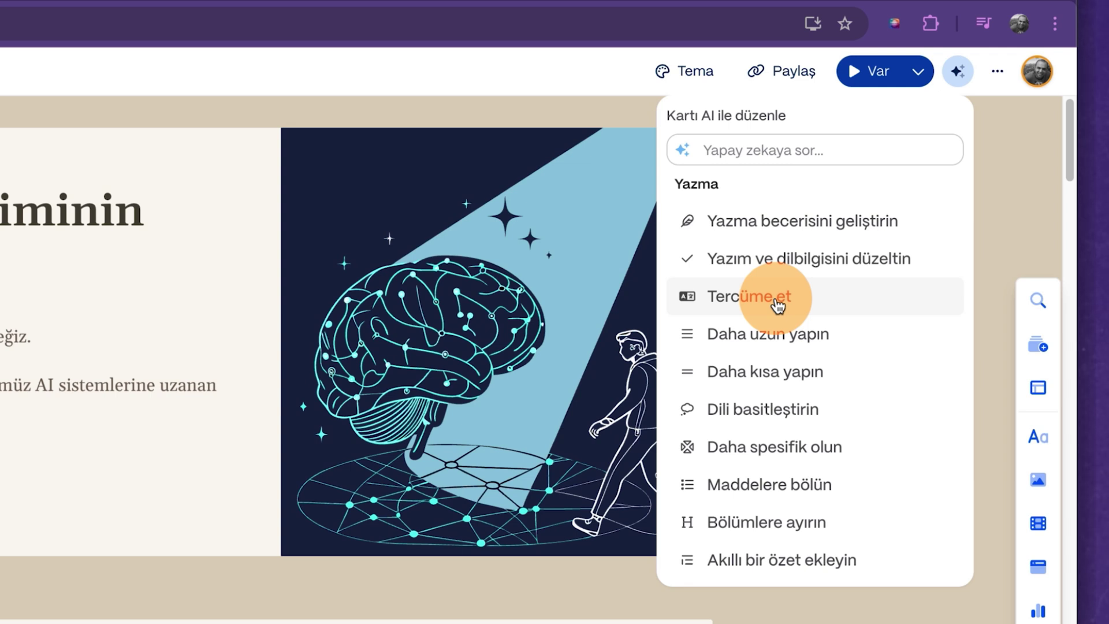
pyautogui.scroll(-15, 67, 426)
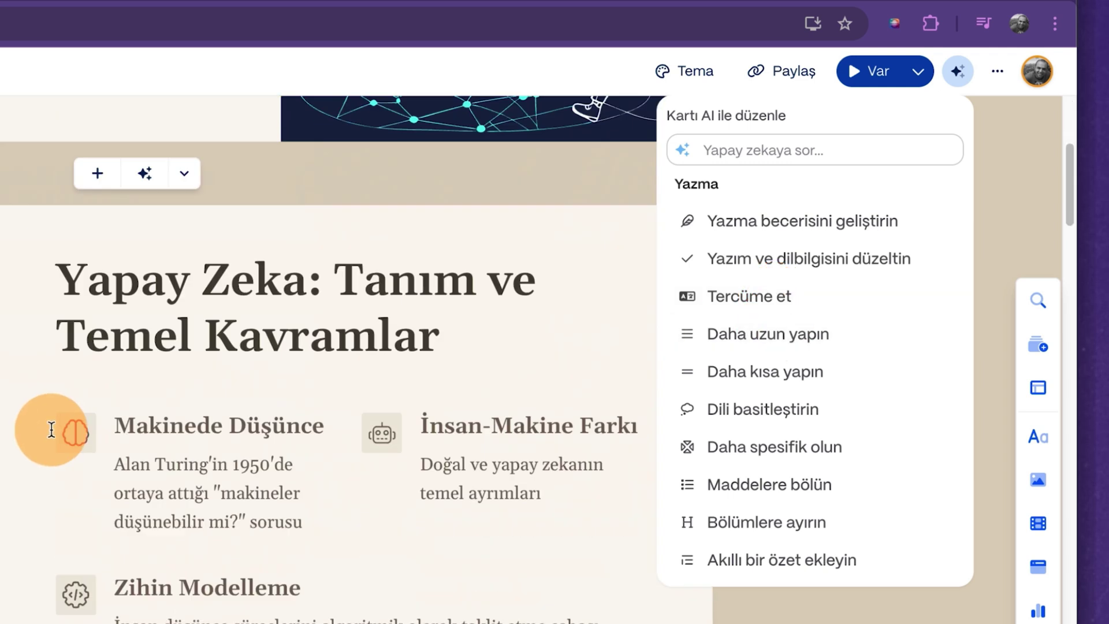
pyautogui.click(781, 376)
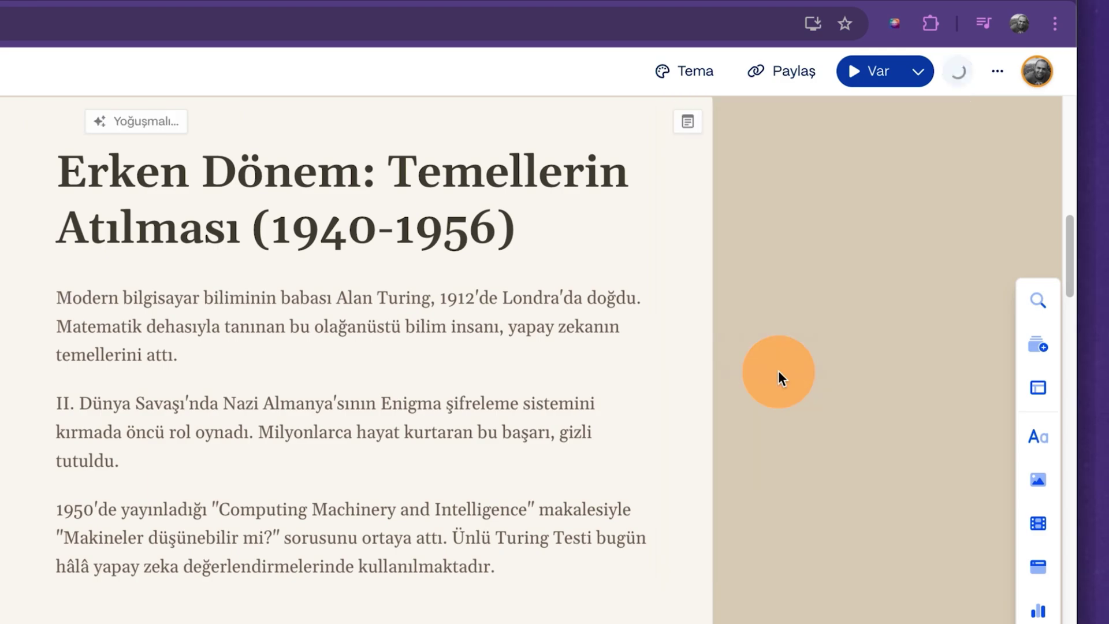
pyautogui.scroll(7, 475, 310)
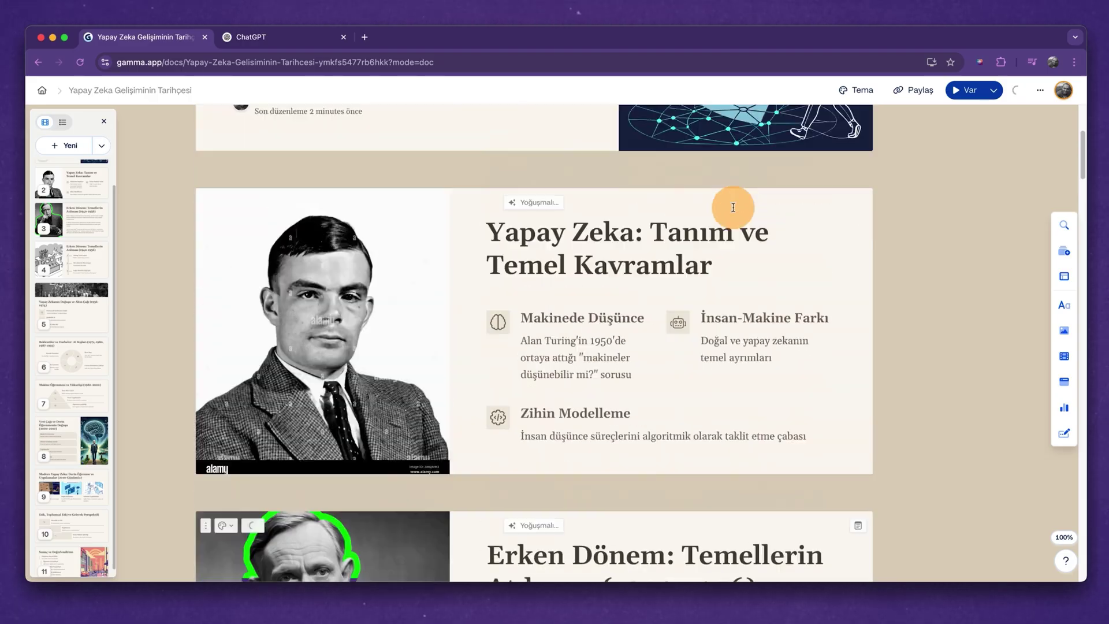
pyautogui.scroll(4, 733, 208)
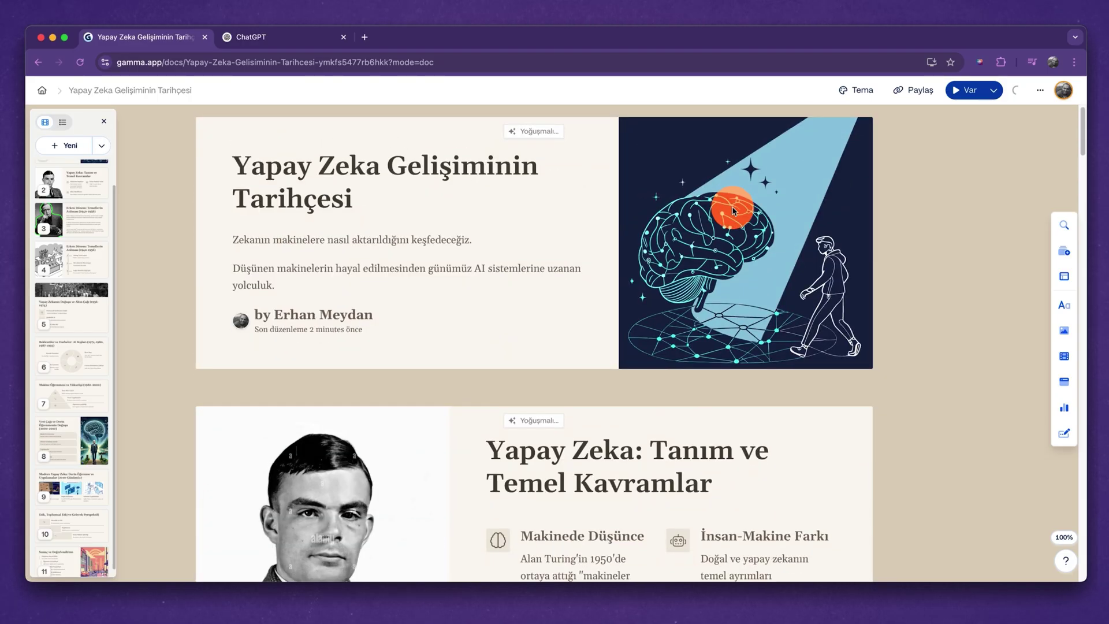
pyautogui.scroll(-9, 515, 297)
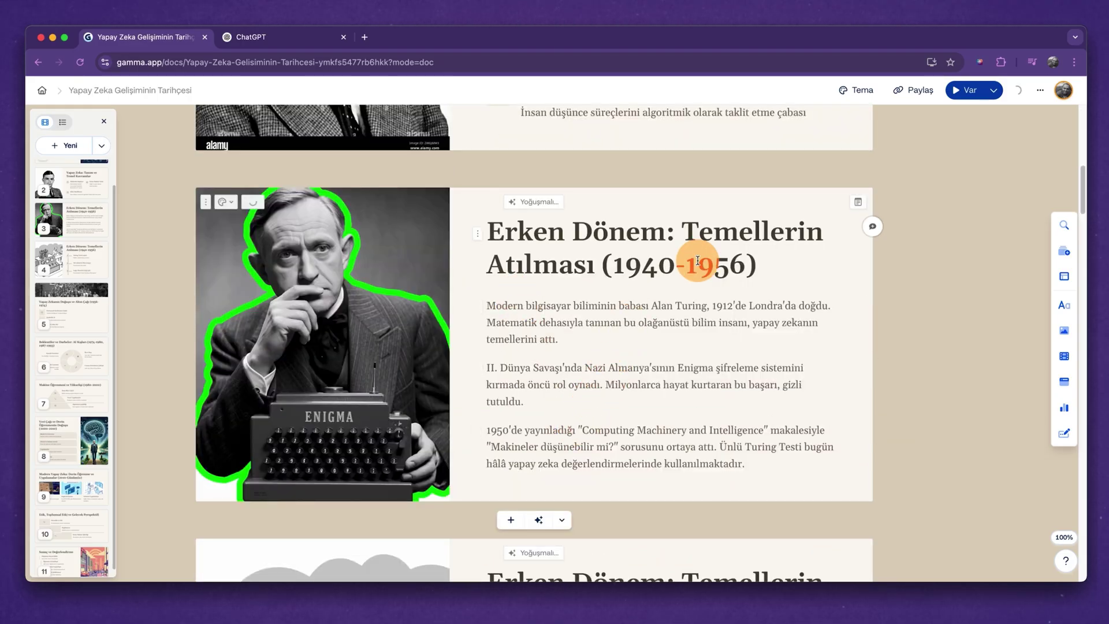
pyautogui.scroll(-10, 619, 260)
pyautogui.scroll(-20, 619, 265)
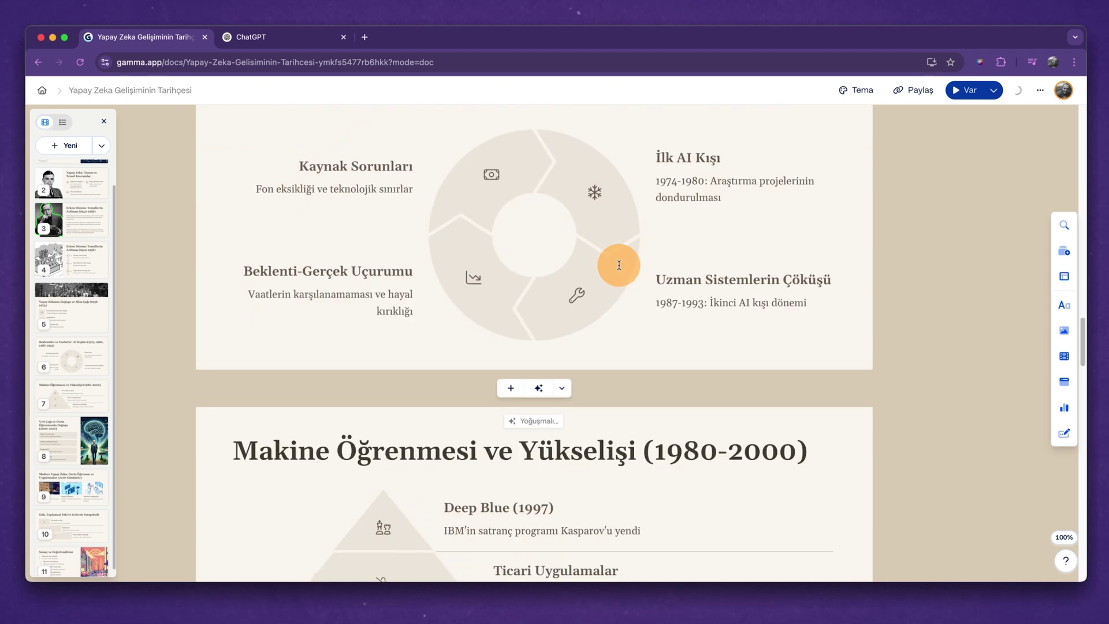
pyautogui.scroll(20, 619, 265)
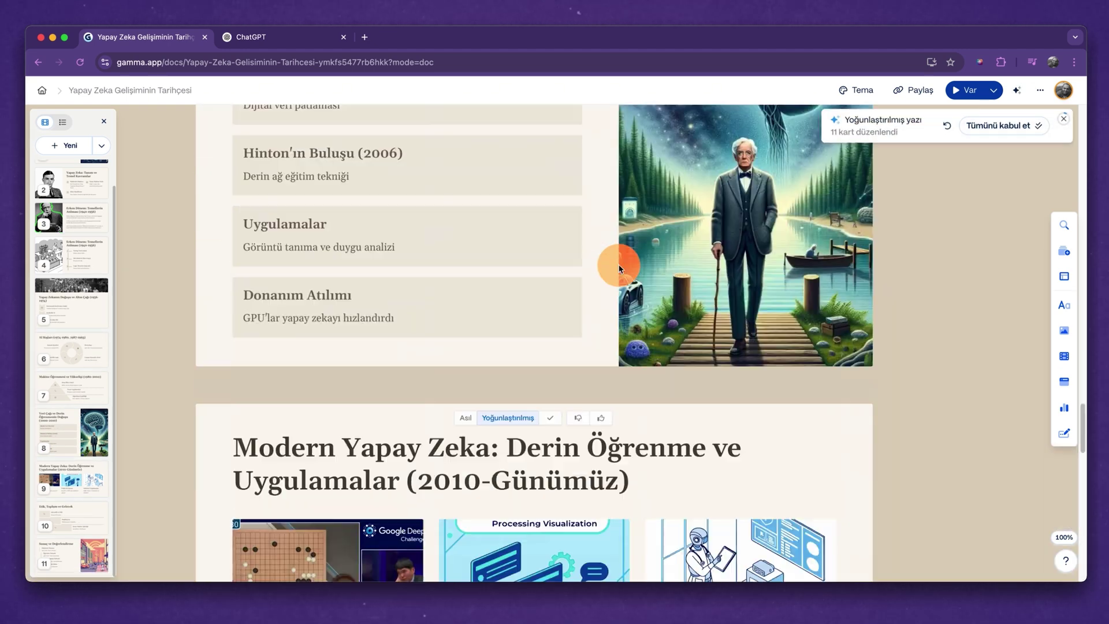
pyautogui.scroll(-8, 619, 266)
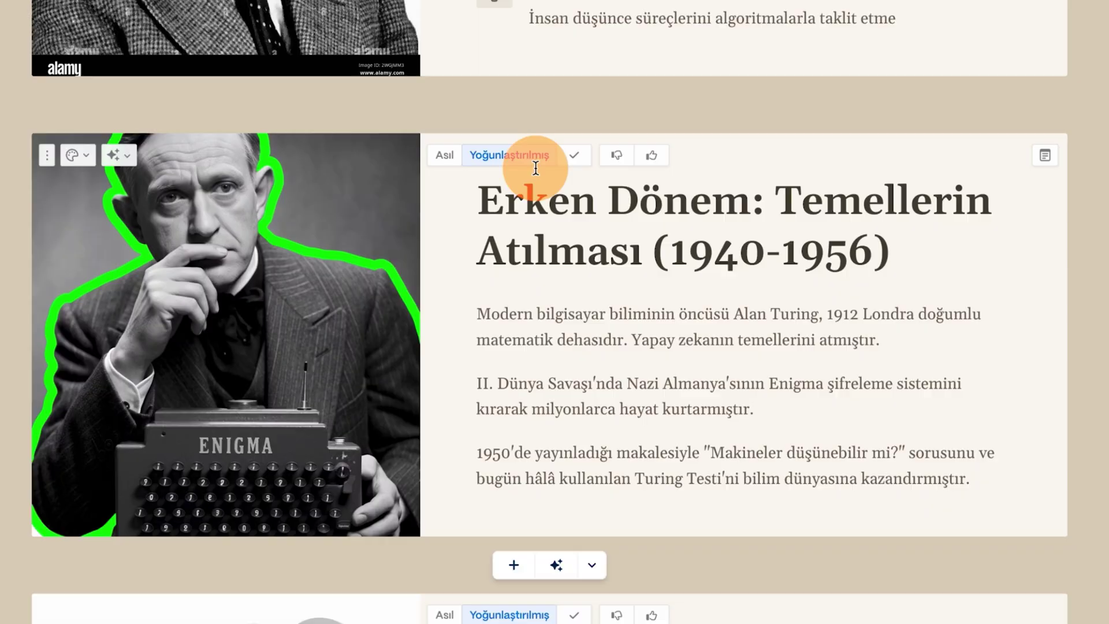
pyautogui.scroll(4, 536, 167)
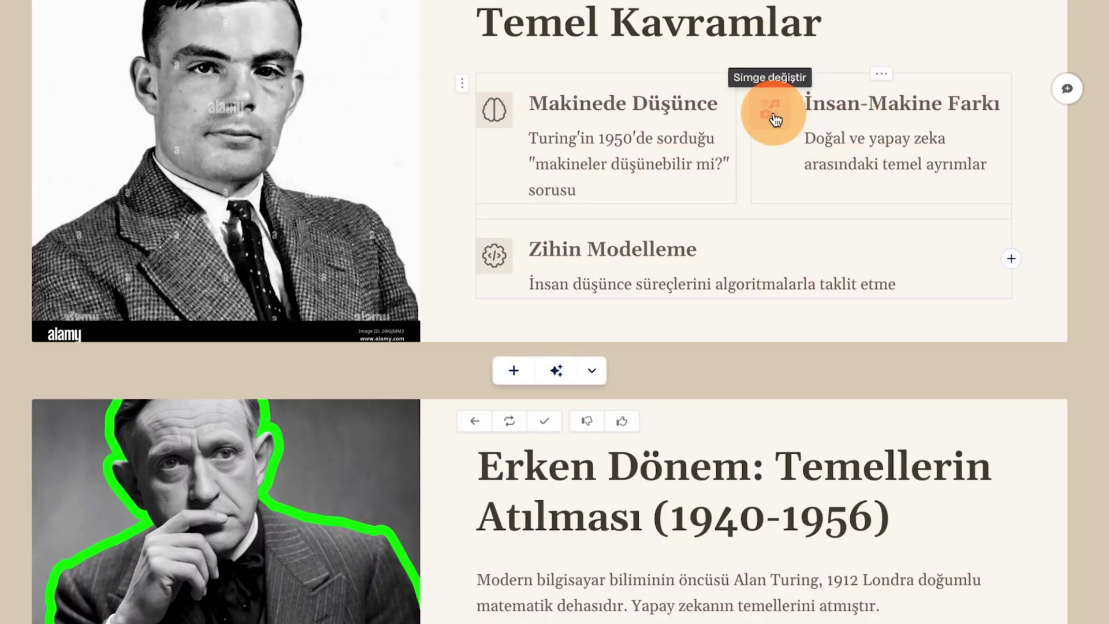
pyautogui.scroll(7, 973, 116)
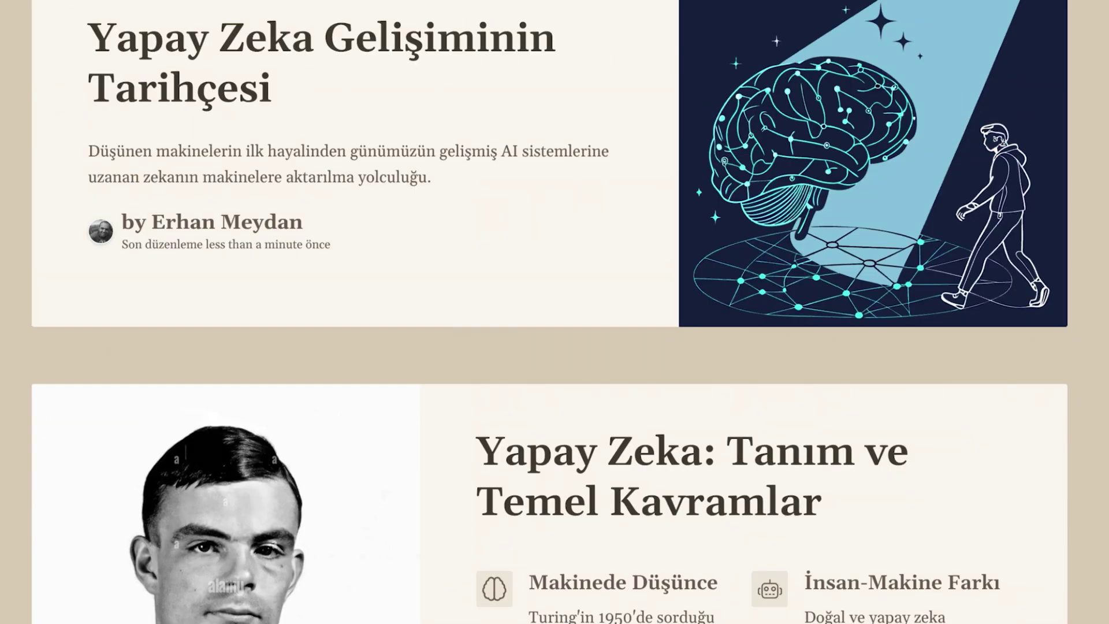
# Ask the AI to change all images with 'tüm görselleri si' and scroll through its suggestions.
pyautogui.click(1016, 91)
pyautogui.write('tüm görselleri siyah beyaz yapalım')
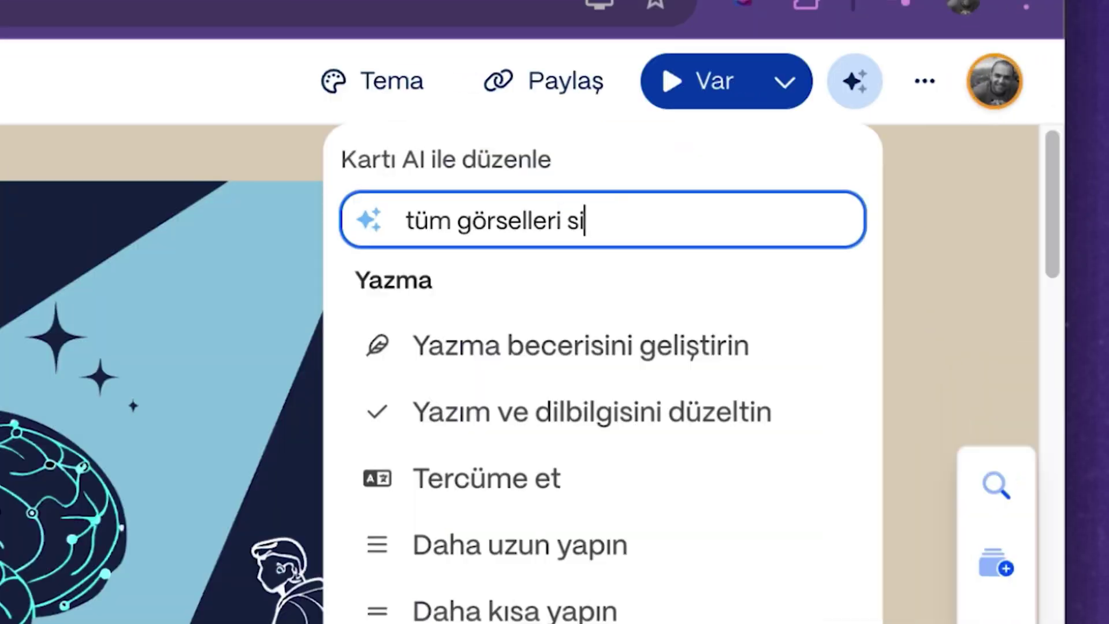
pyautogui.press('Return')
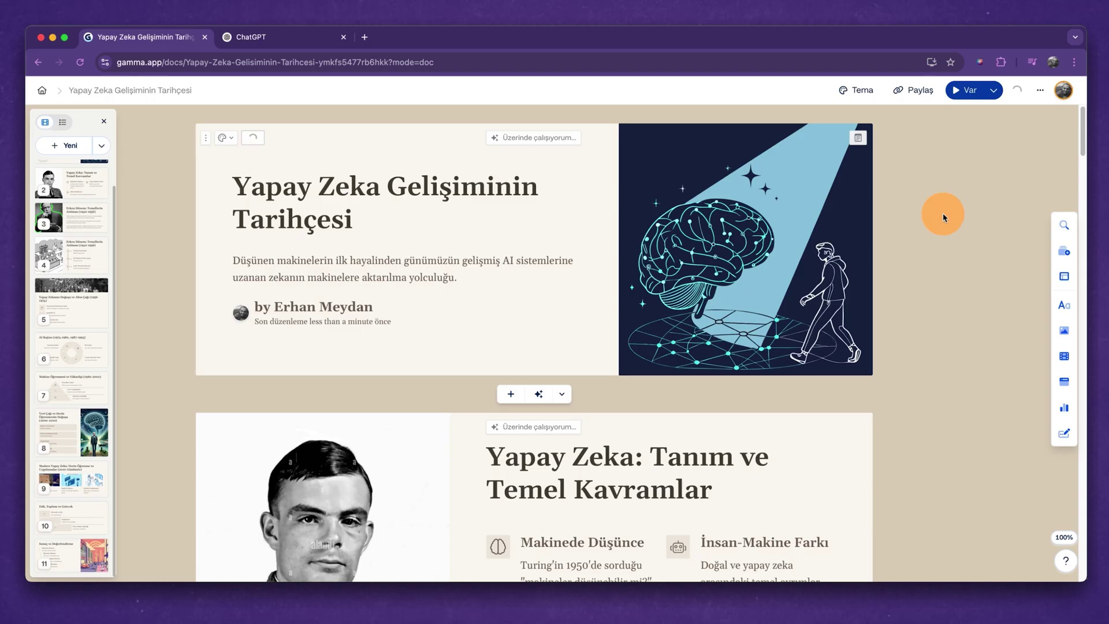
pyautogui.scroll(-3, 943, 217)
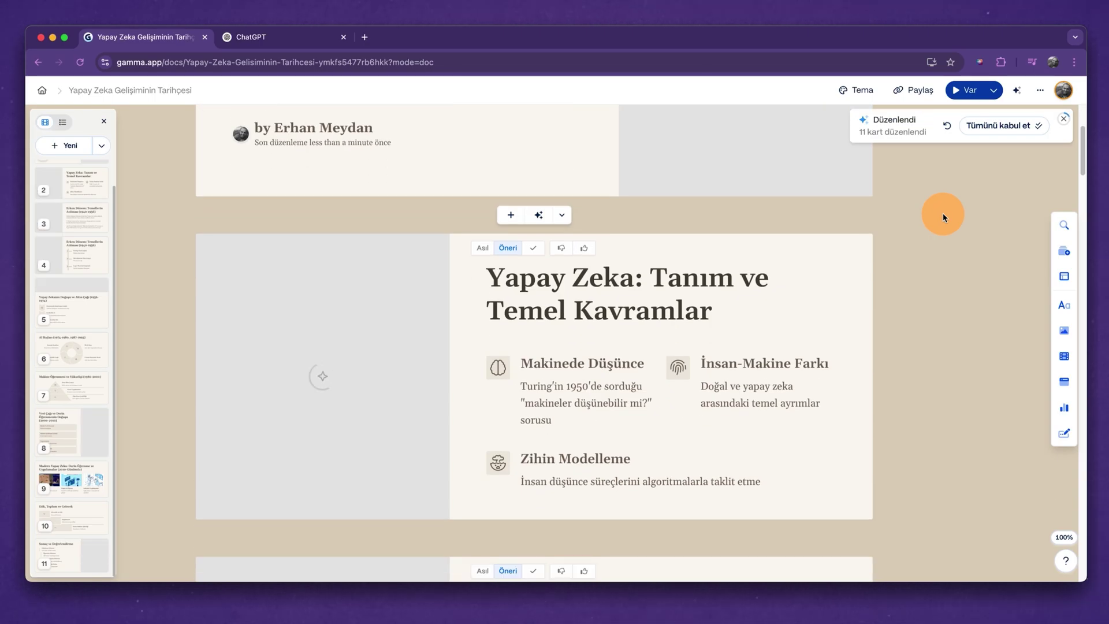
pyautogui.scroll(3, 943, 216)
pyautogui.scroll(-15, 943, 215)
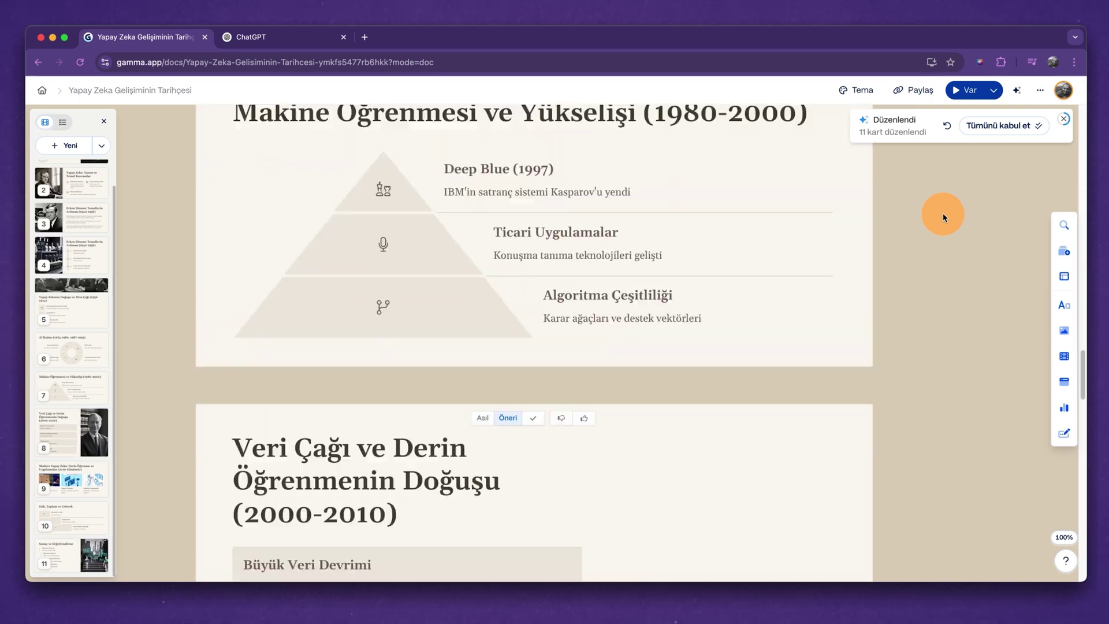
pyautogui.scroll(-10, 943, 217)
pyautogui.scroll(20, 943, 217)
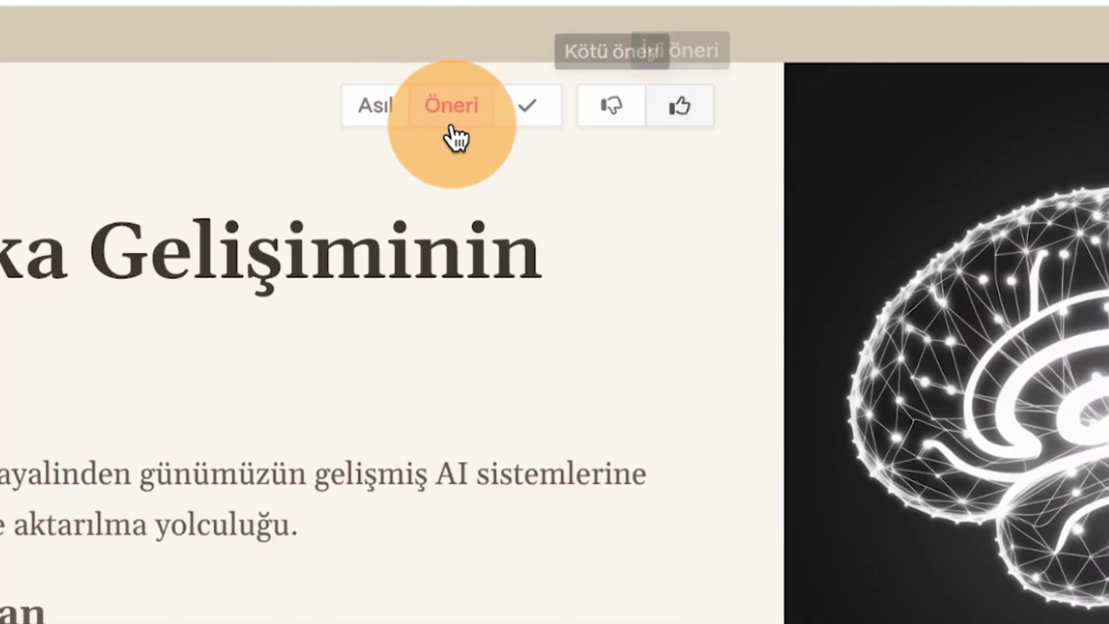
# Compare the title card suggestion and keep the original images on the title and early-period cards.
pyautogui.click(451, 128)
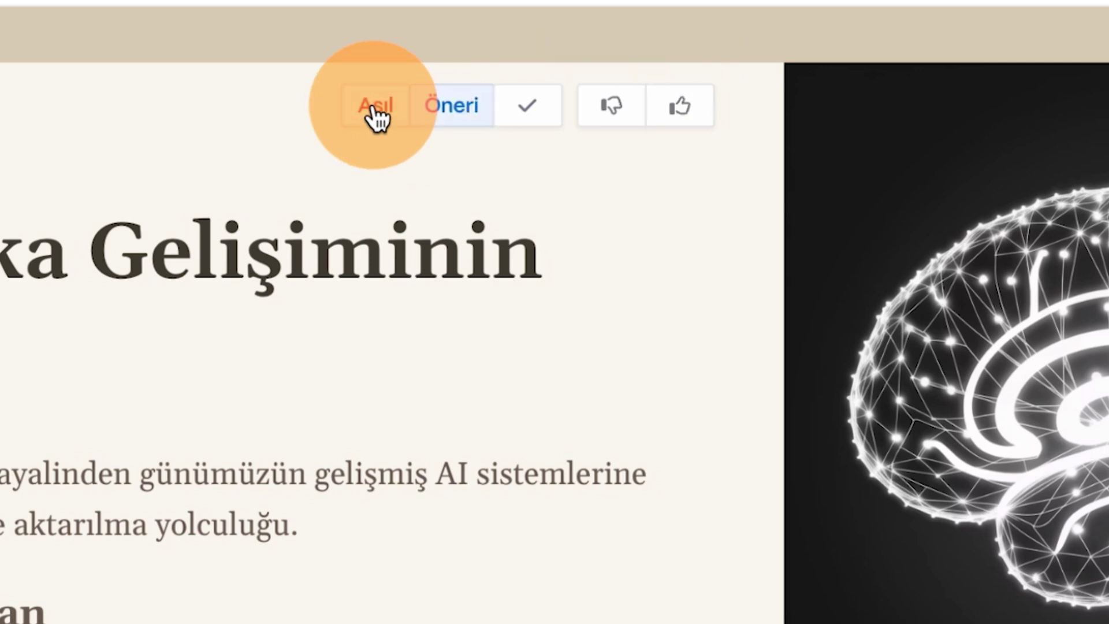
pyautogui.click(377, 110)
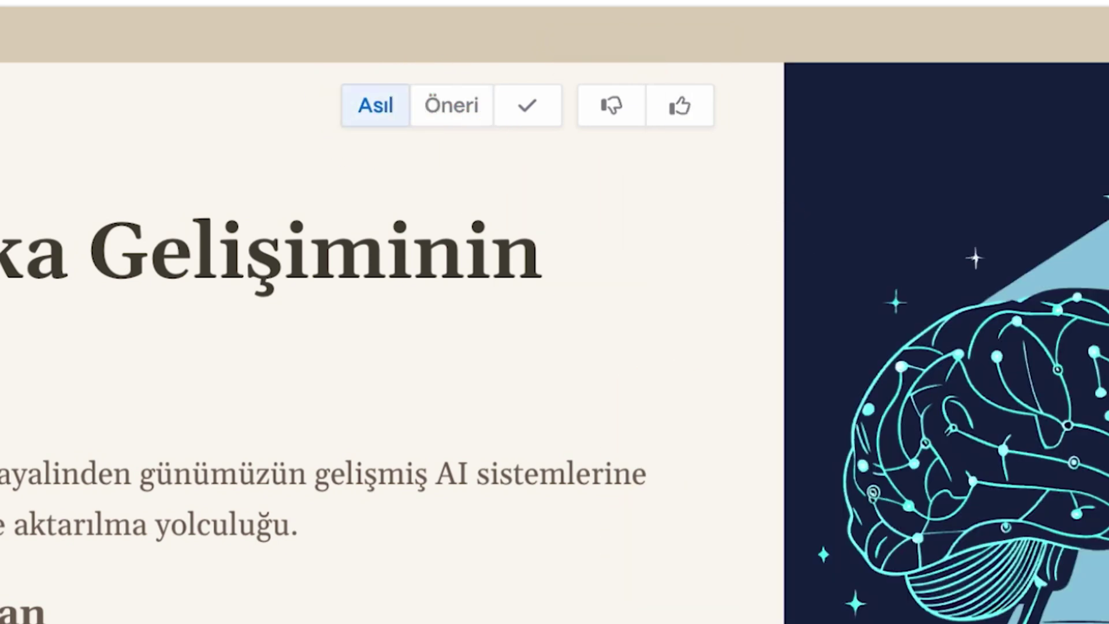
pyautogui.scroll(-5, 664, 428)
pyautogui.scroll(-3, 518, 368)
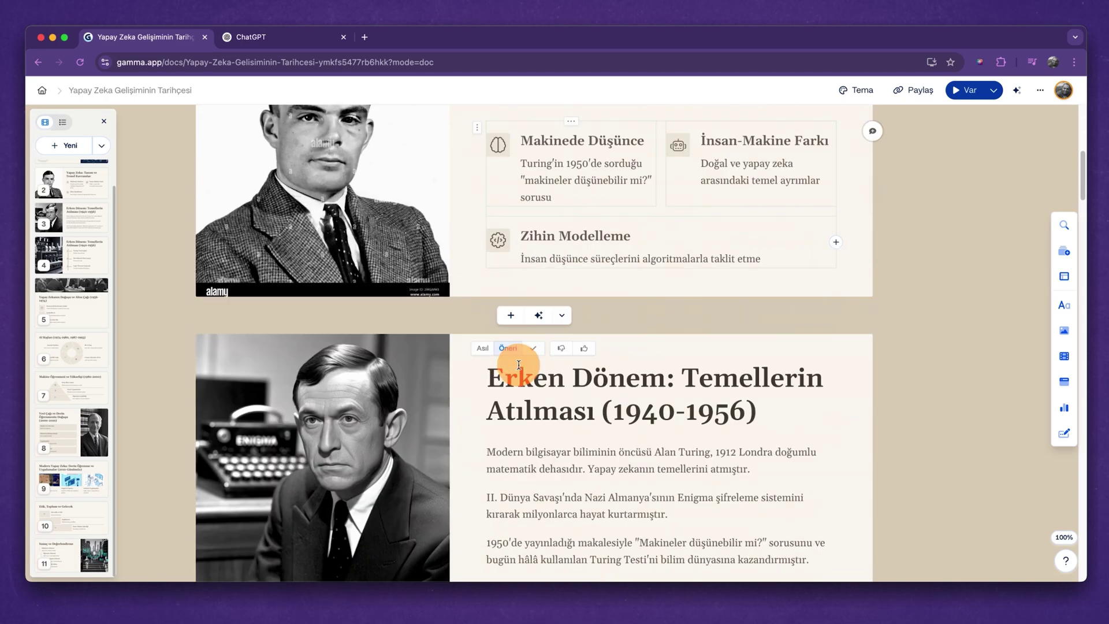
pyautogui.click(483, 347)
pyautogui.scroll(-5, 489, 344)
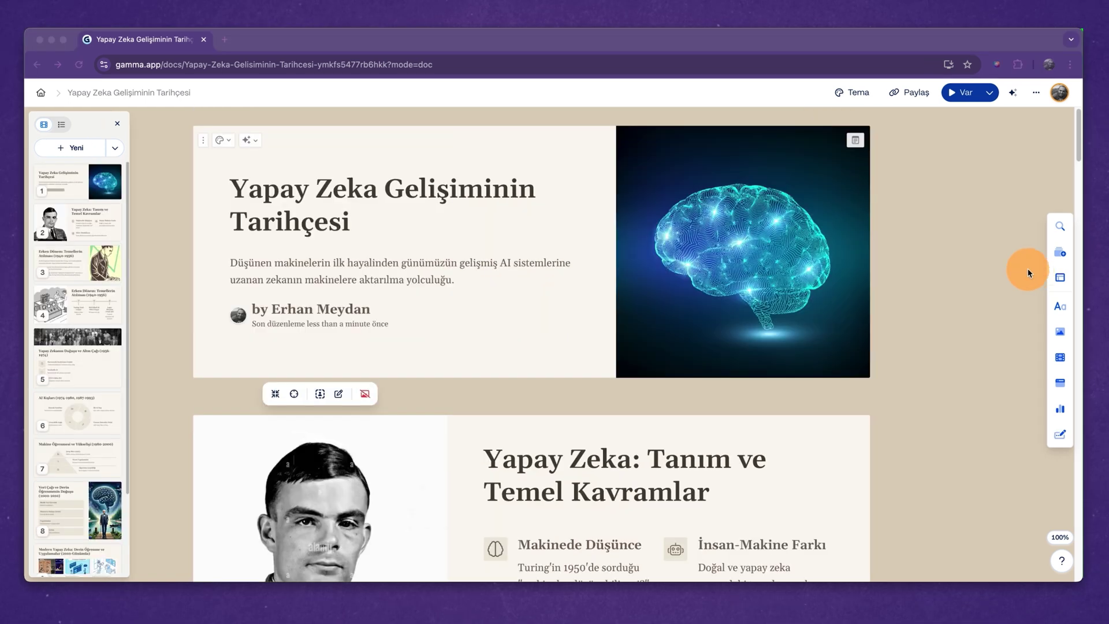
# Reopen the presentation's generation prompt and set the image source to AI-generated images.
pyautogui.click(1037, 92)
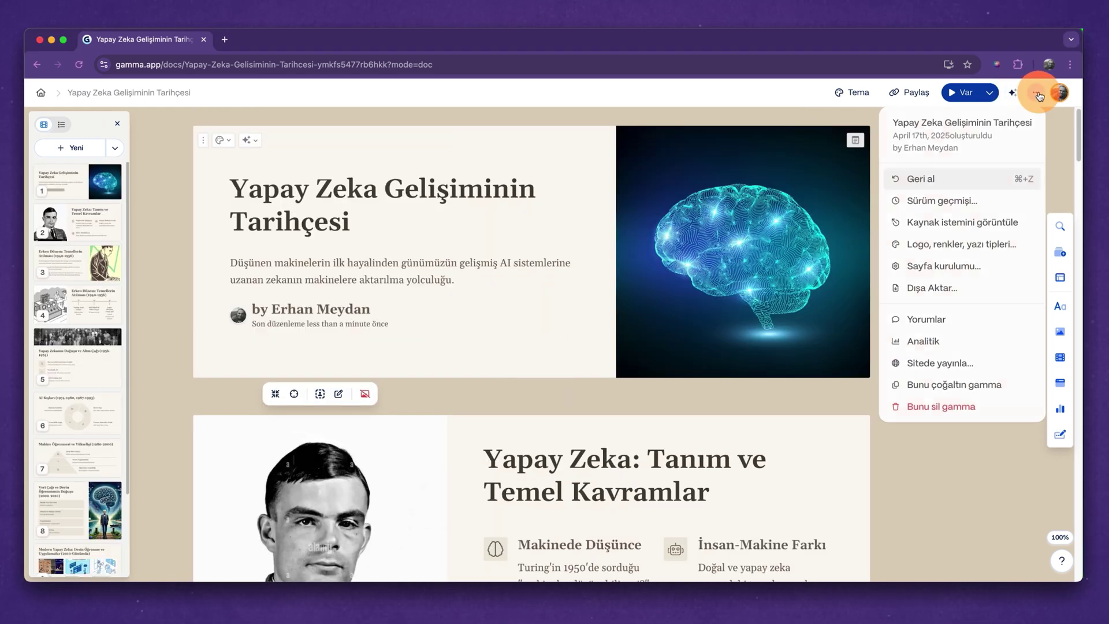
pyautogui.click(974, 229)
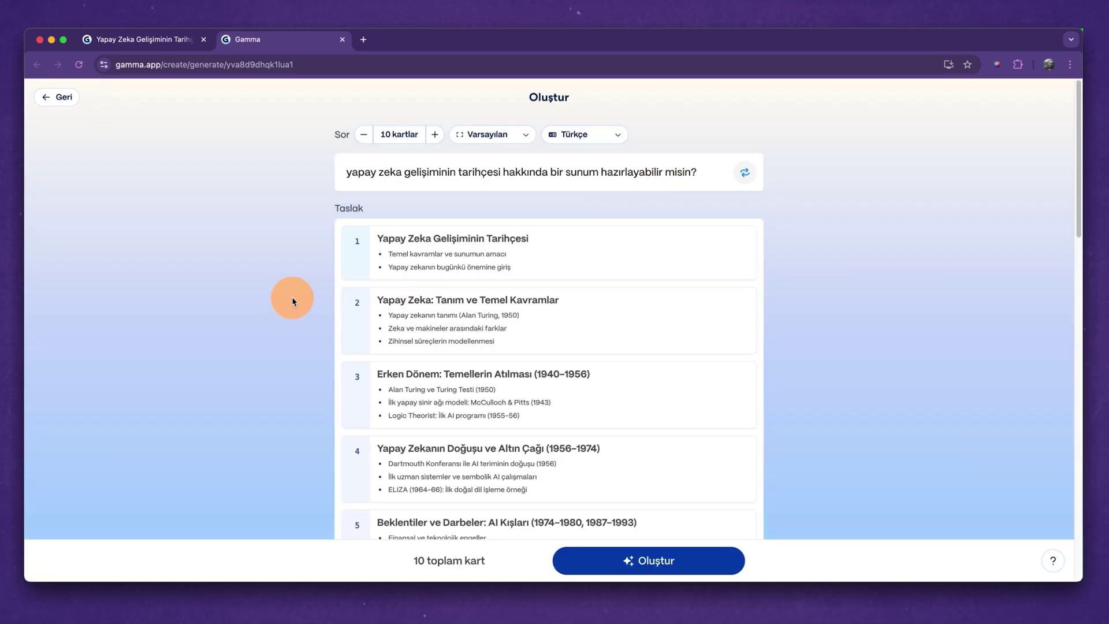
pyautogui.scroll(-10, 525, 312)
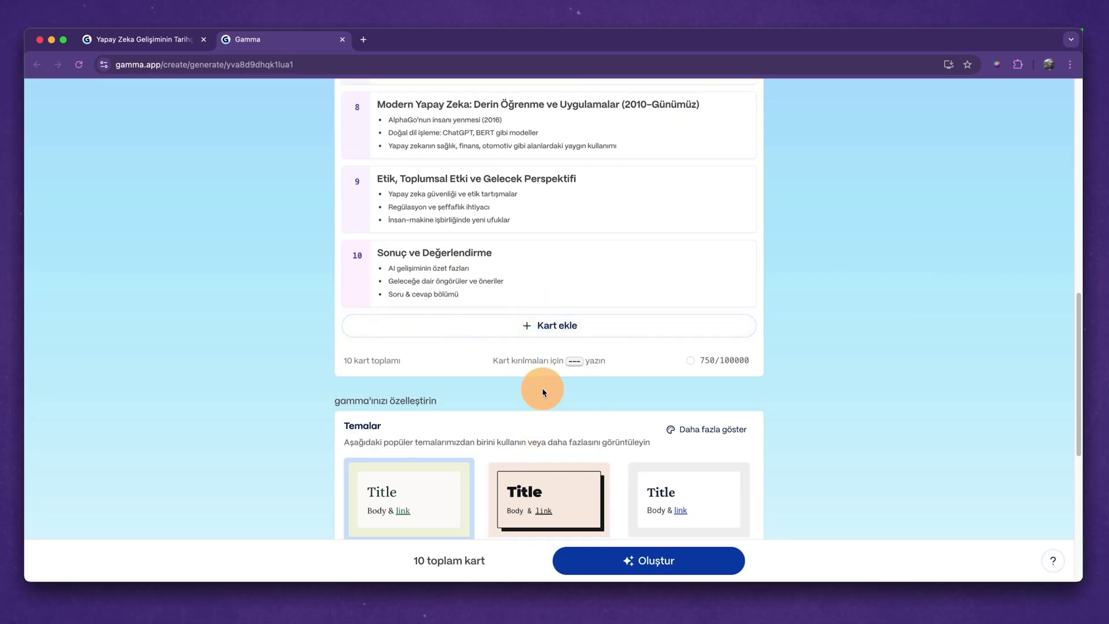
pyautogui.scroll(-6, 542, 387)
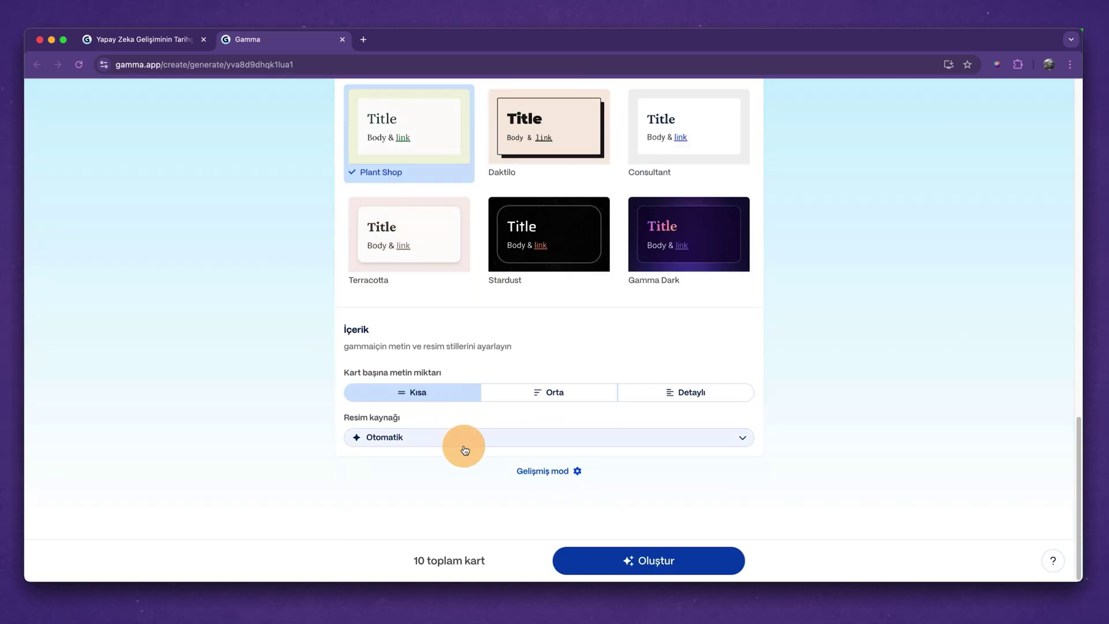
pyautogui.click(463, 442)
pyautogui.click(469, 341)
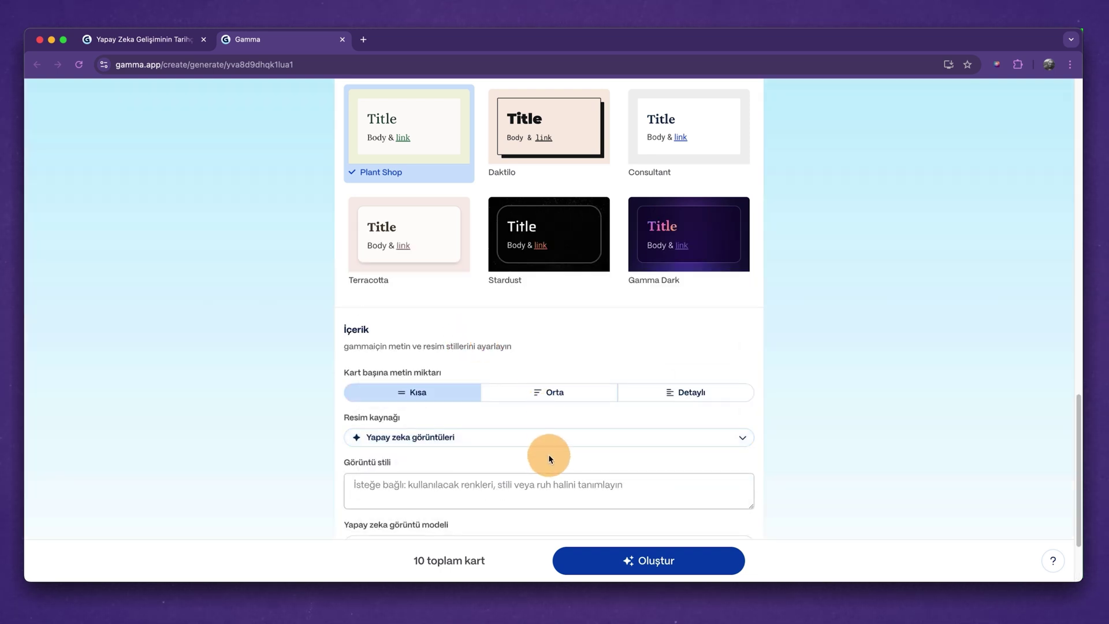
pyautogui.scroll(-3, 549, 453)
# Choose Recraft Vektör İllüstrasyon with style 'tüm illüstrasyonlar siyah beyaz olsun' and generate the deck.
pyautogui.click(465, 439)
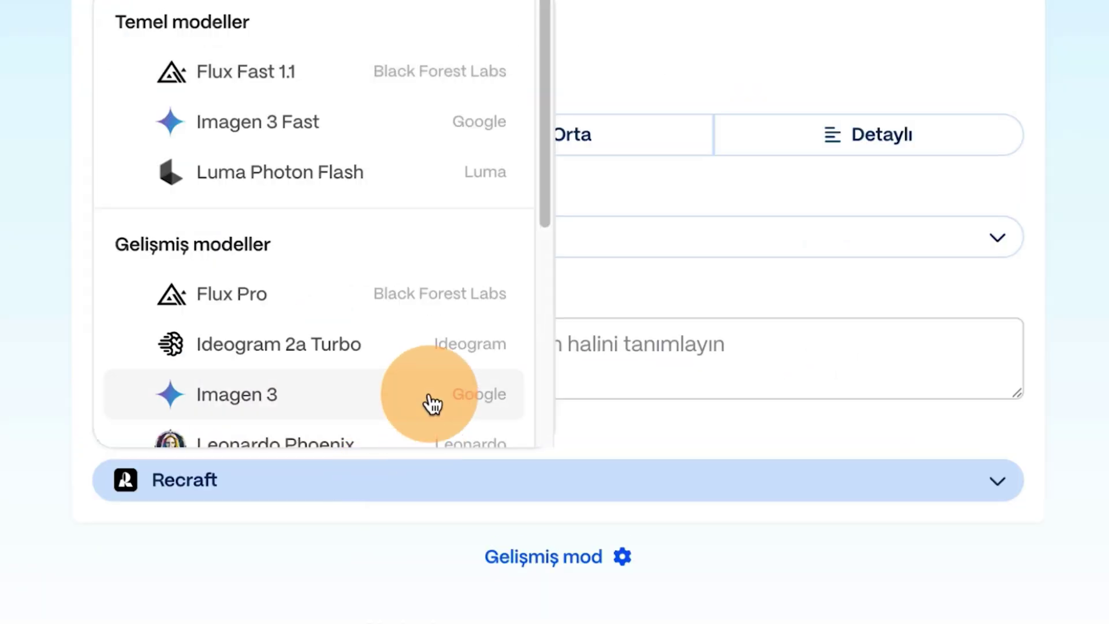
pyautogui.scroll(-6, 433, 405)
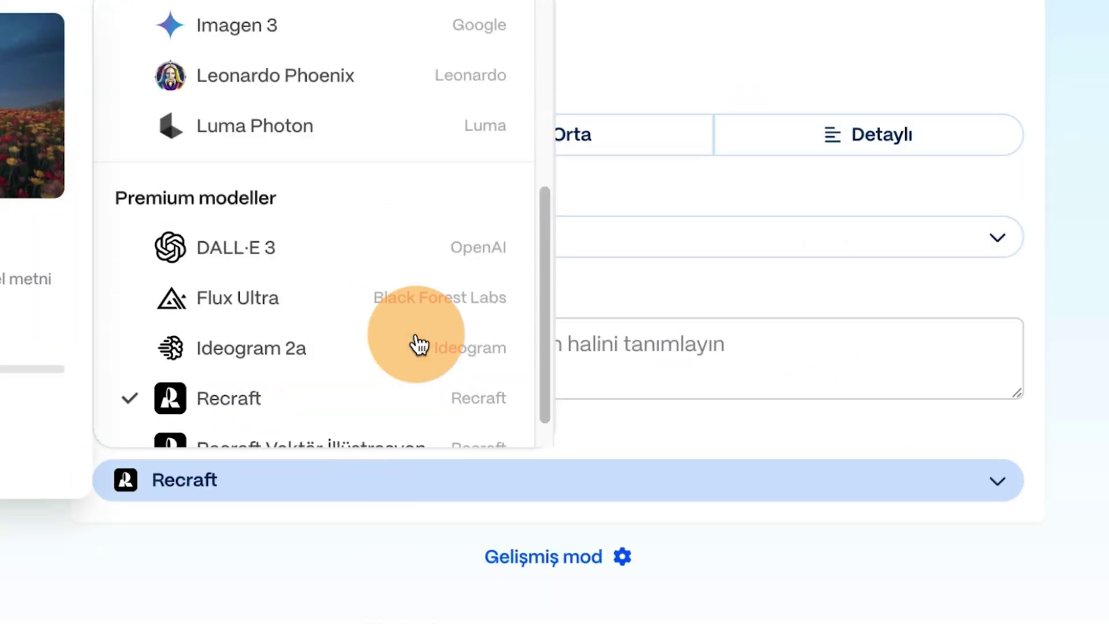
pyautogui.click(389, 413)
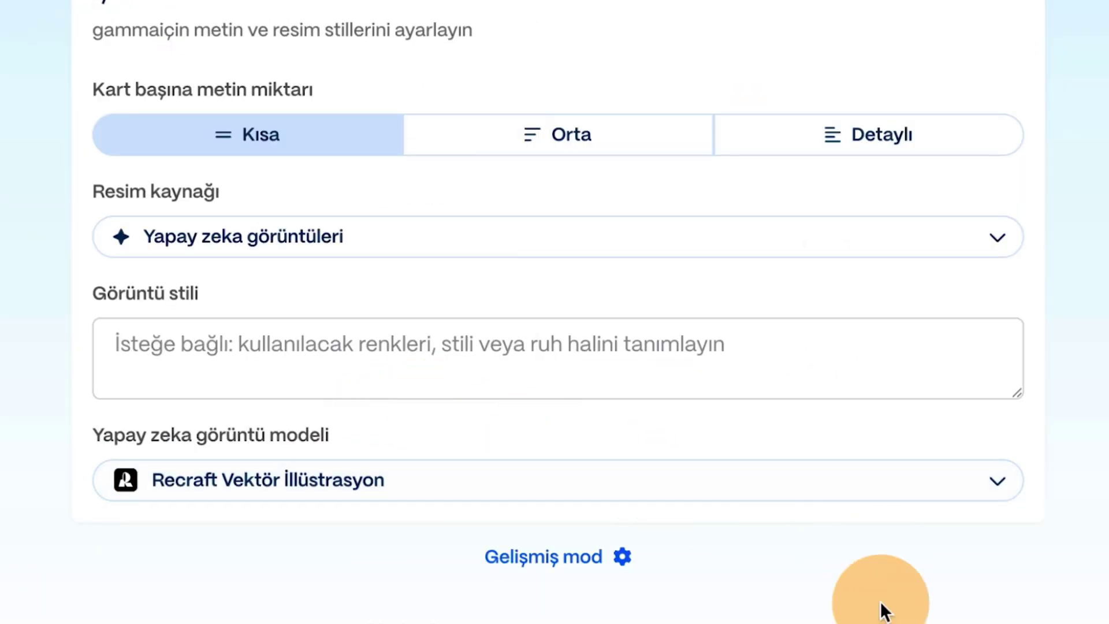
pyautogui.click(415, 336)
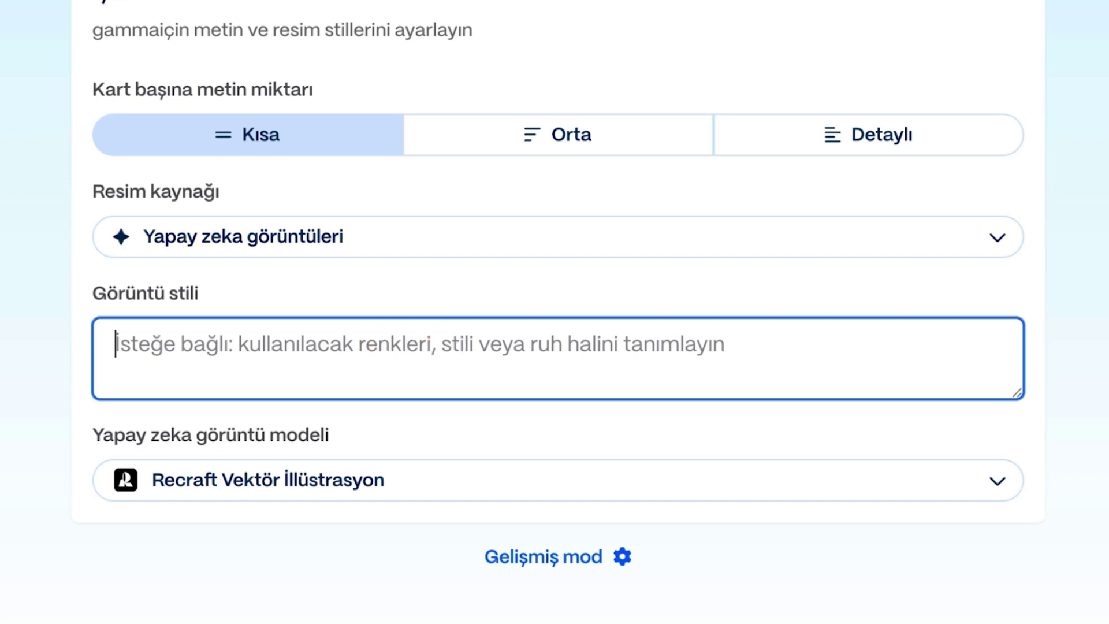
pyautogui.write('tüm illüstrasyonlar siyah beyaz olsun.')
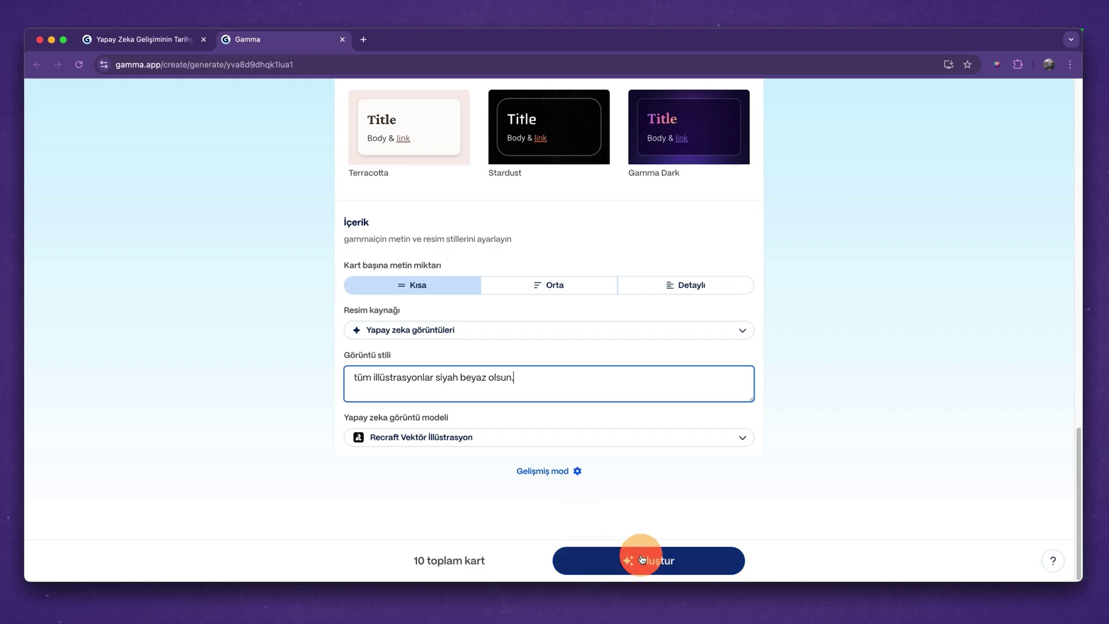
pyautogui.click(641, 559)
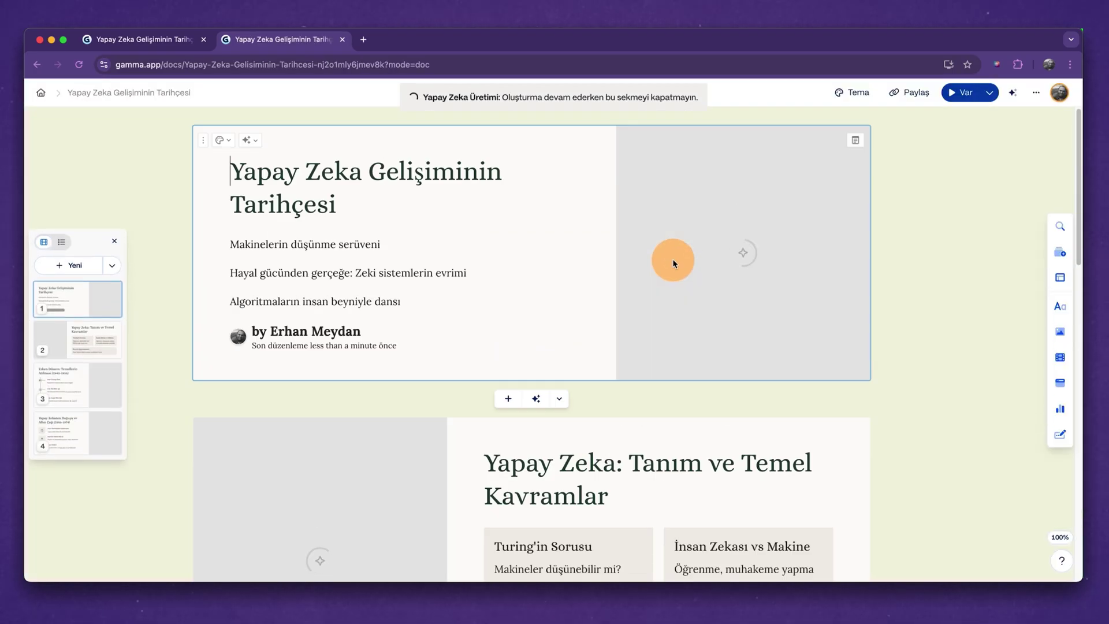
# Review the generated 11-card deck's vector illustrations and bring up AI editing for all cards.
pyautogui.scroll(-10, 676, 260)
pyautogui.scroll(-10, 738, 325)
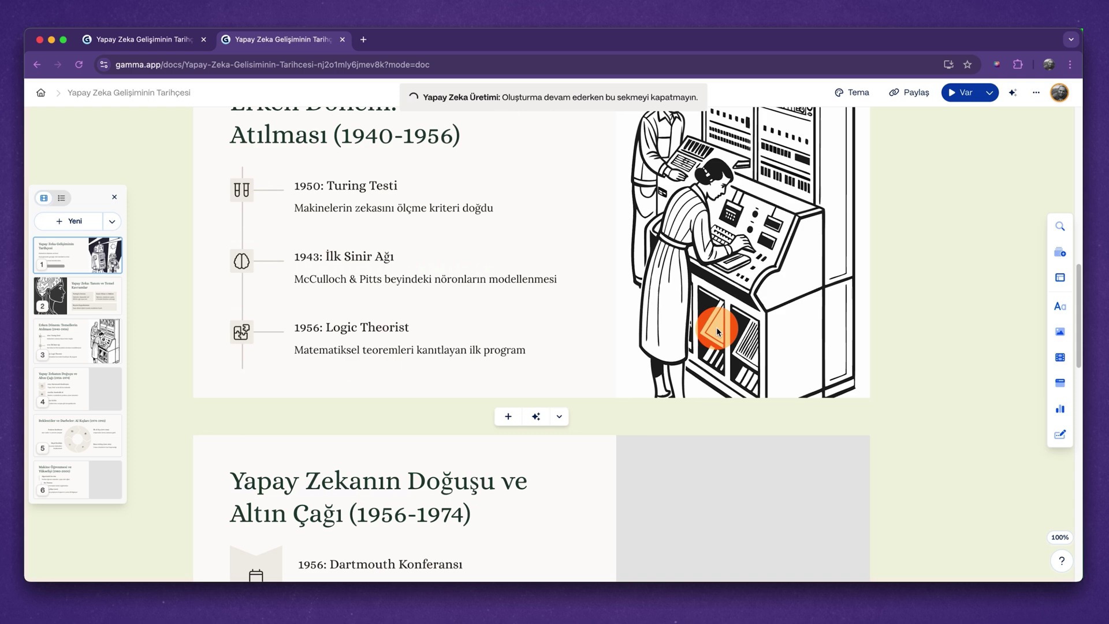
pyautogui.scroll(-5, 715, 326)
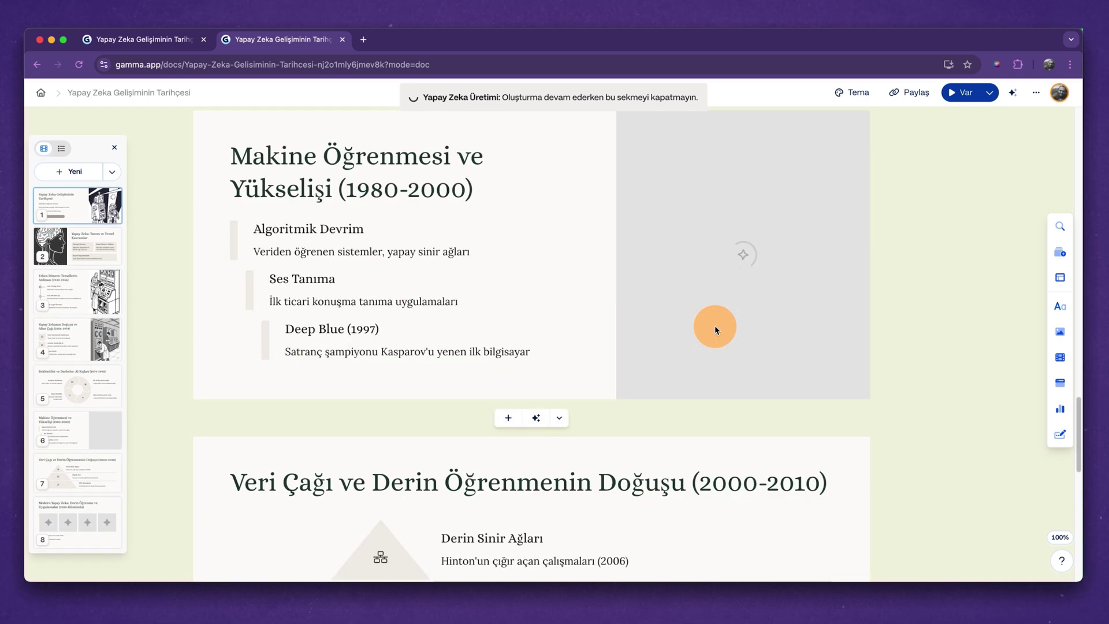
pyautogui.scroll(15, 716, 327)
pyautogui.scroll(-15, 715, 326)
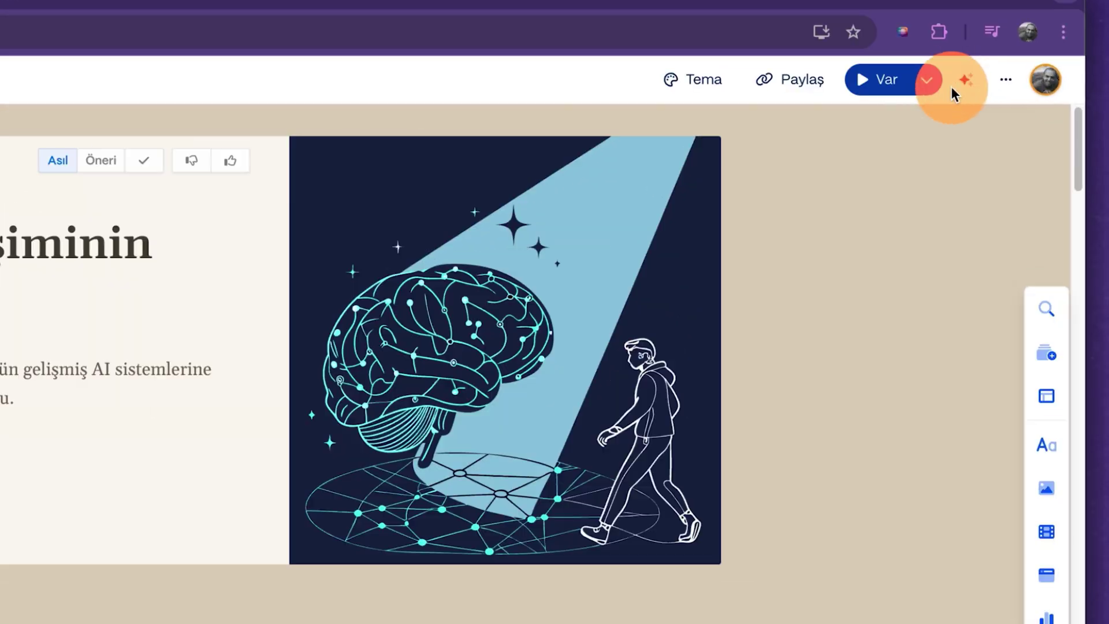
pyautogui.click(1013, 92)
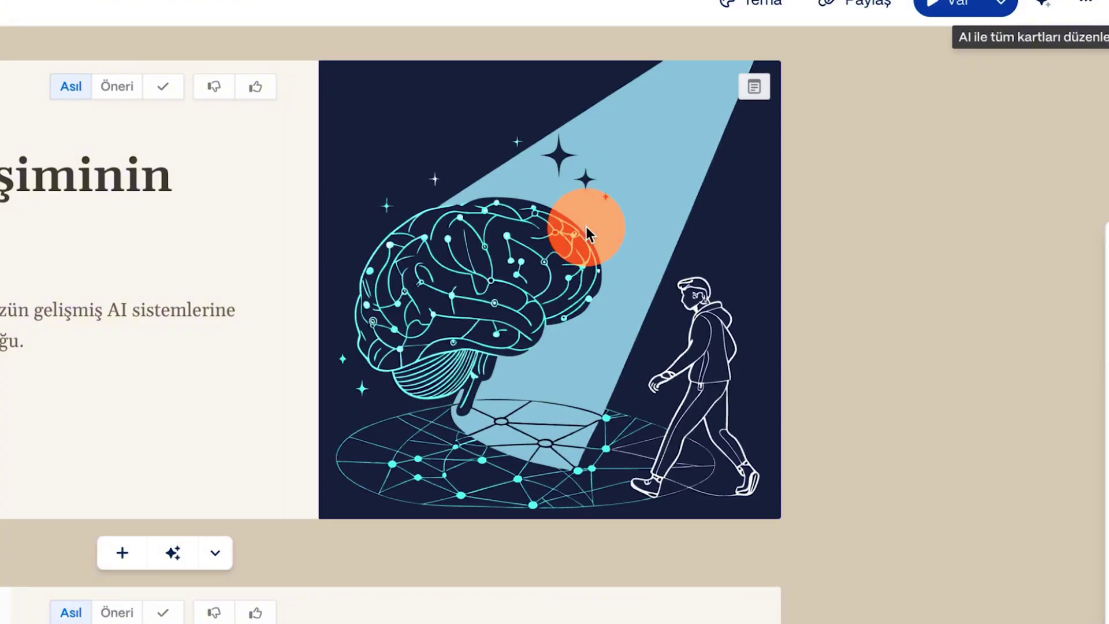
# Use the image AI action 'Arka planı kaldır' on the title card's brain illustration.
pyautogui.click(543, 260)
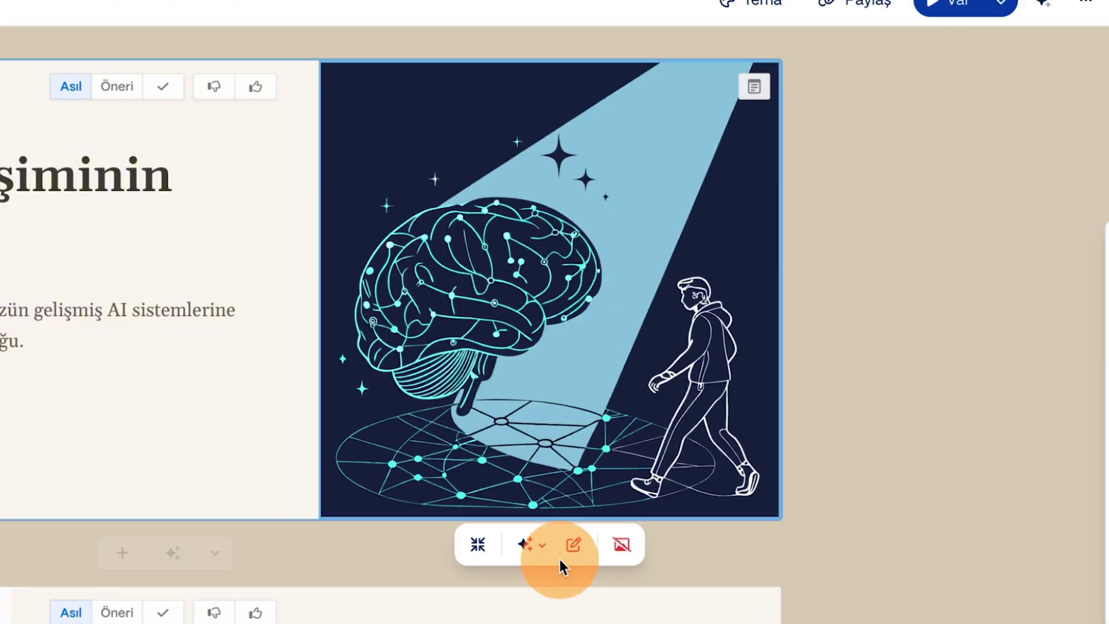
pyautogui.click(531, 545)
pyautogui.click(649, 587)
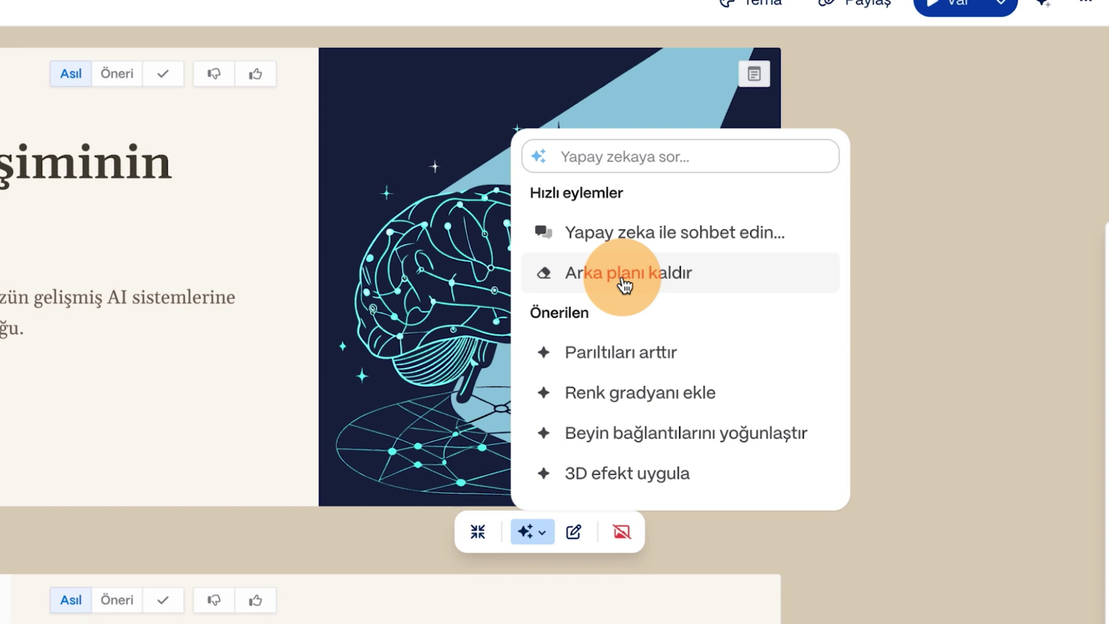
pyautogui.click(624, 285)
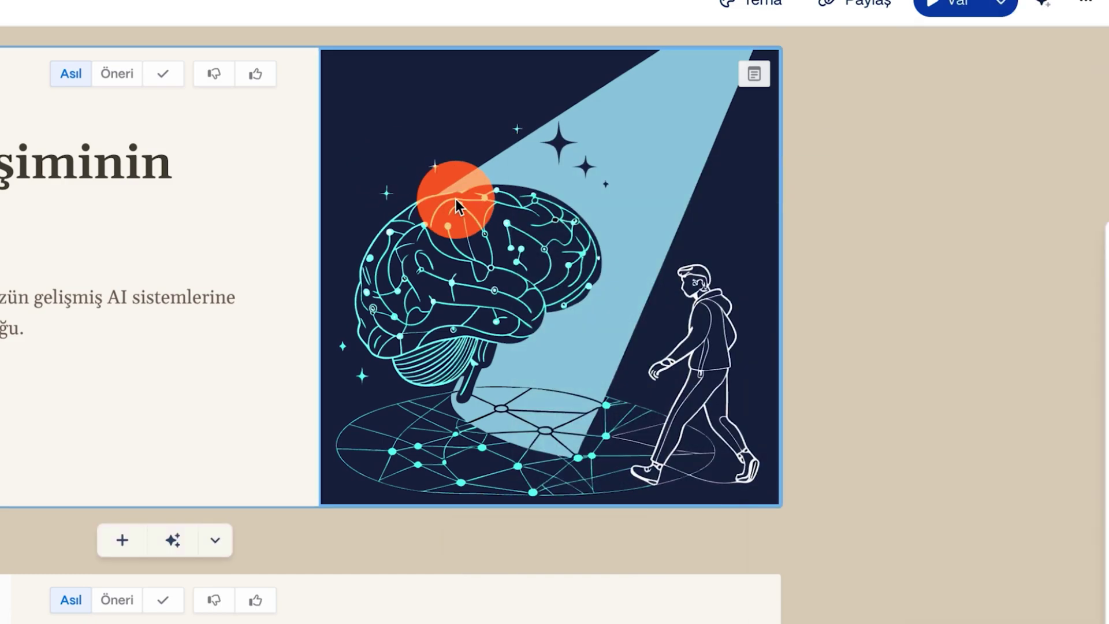
pyautogui.doubleClick(455, 199)
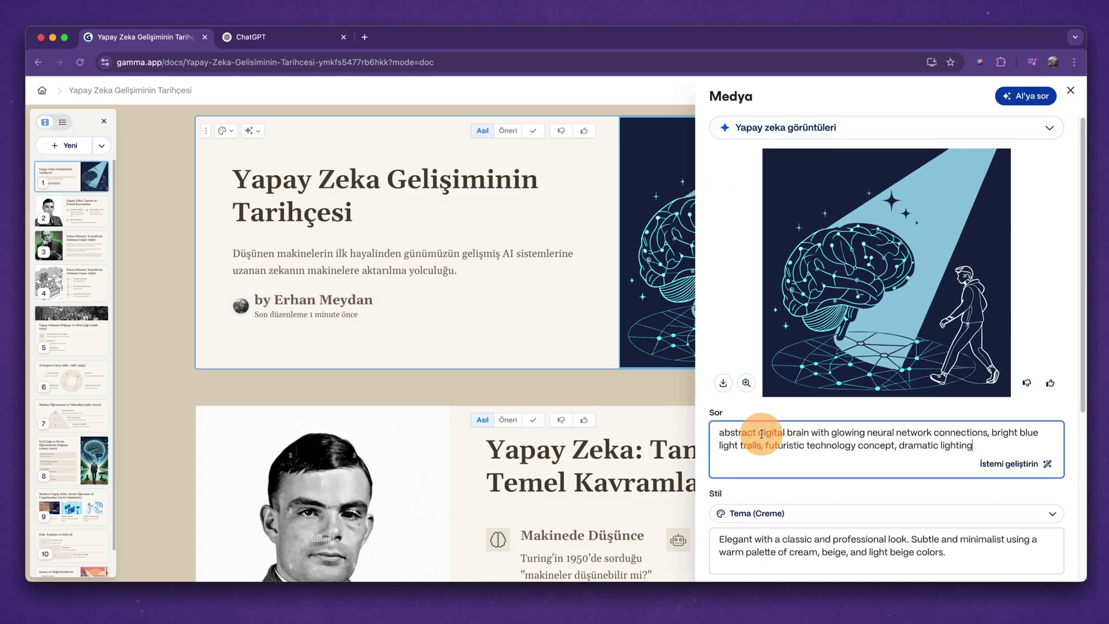
# Replace the title card's brain illustration with a glowing brain picture from Web görüntüsü arama.
pyautogui.scroll(-1, 827, 479)
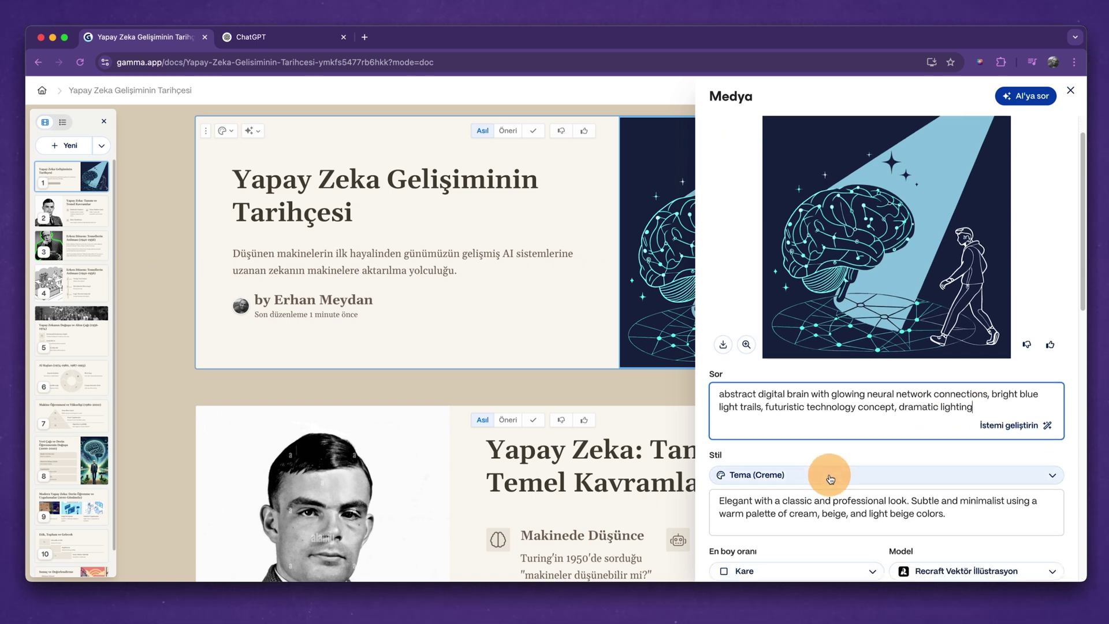
pyautogui.moveTo(954, 512); pyautogui.dragTo(701, 505)
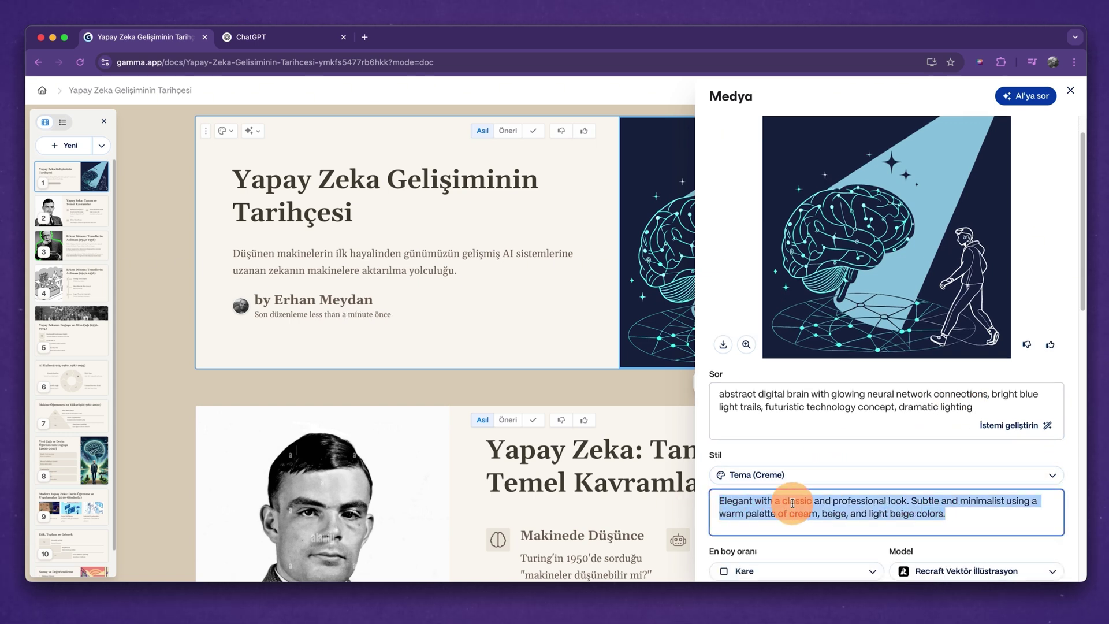
pyautogui.scroll(-3, 857, 500)
pyautogui.scroll(-1, 858, 494)
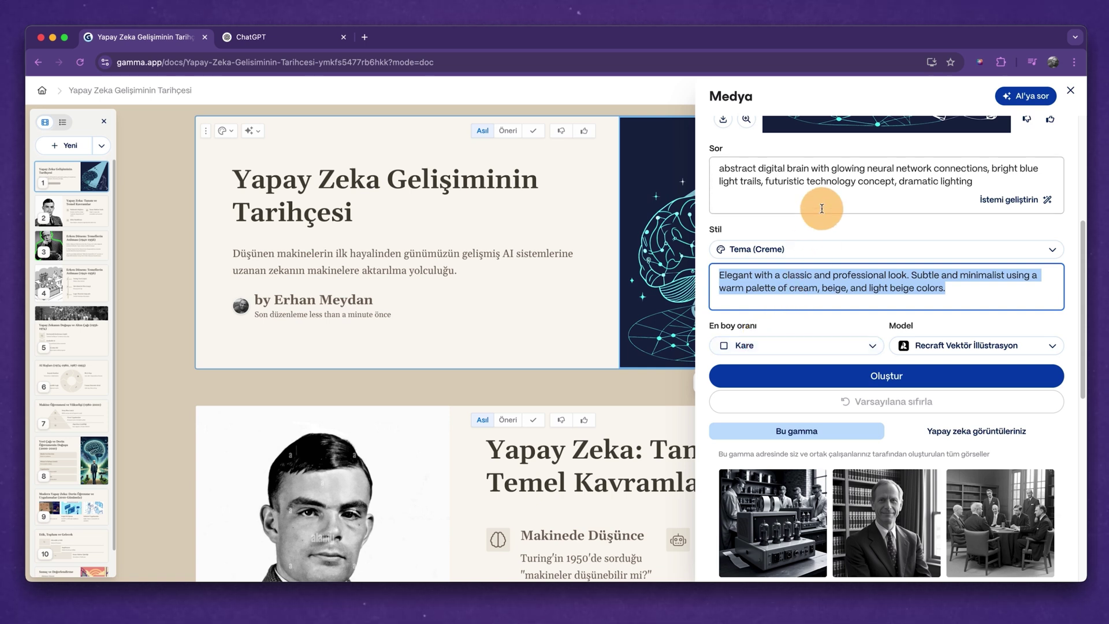
pyautogui.scroll(5, 823, 220)
pyautogui.click(797, 128)
pyautogui.click(787, 201)
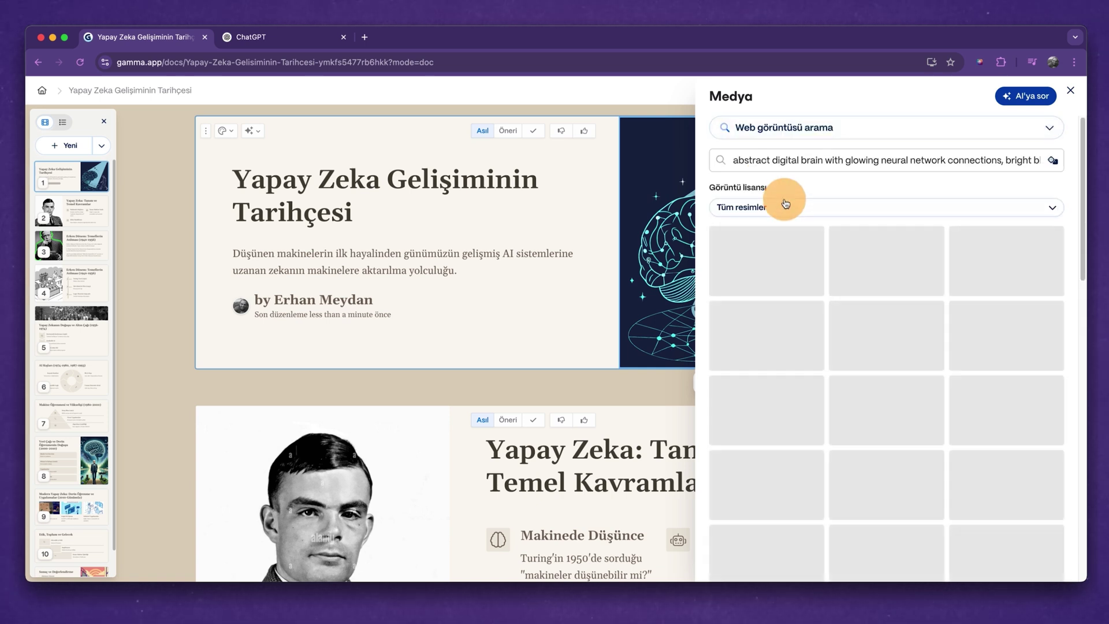
pyautogui.click(881, 288)
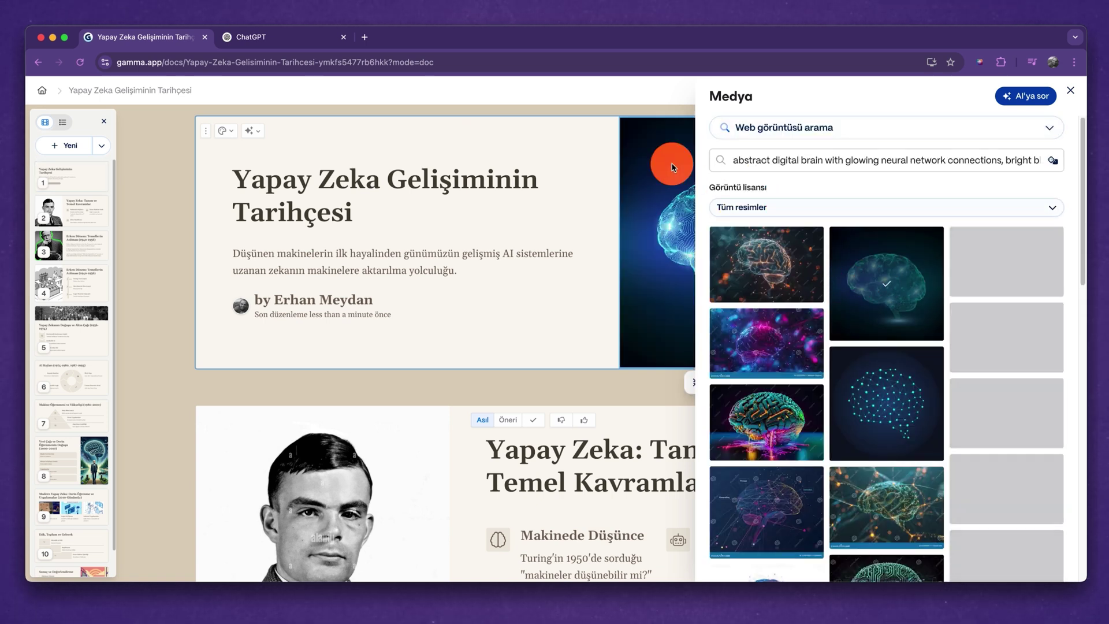
pyautogui.click(651, 111)
pyautogui.scroll(-10, 880, 372)
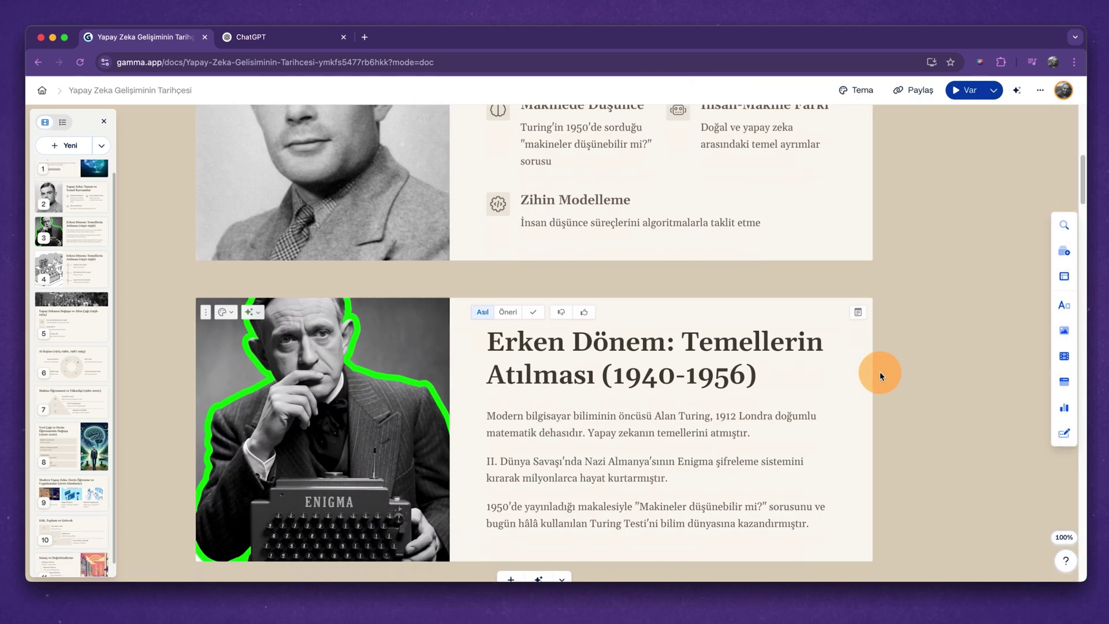
# Choose Recraft Vektör İllüstrasyon as the model in the Turing-Enigma portrait's media settings.
pyautogui.click(356, 272)
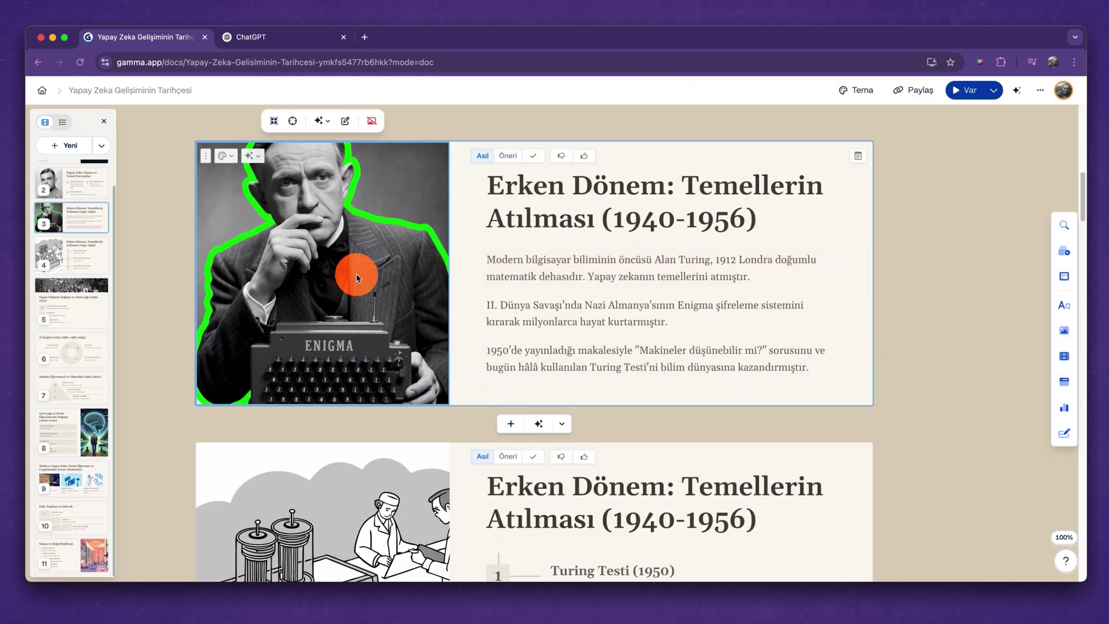
pyautogui.click(300, 212)
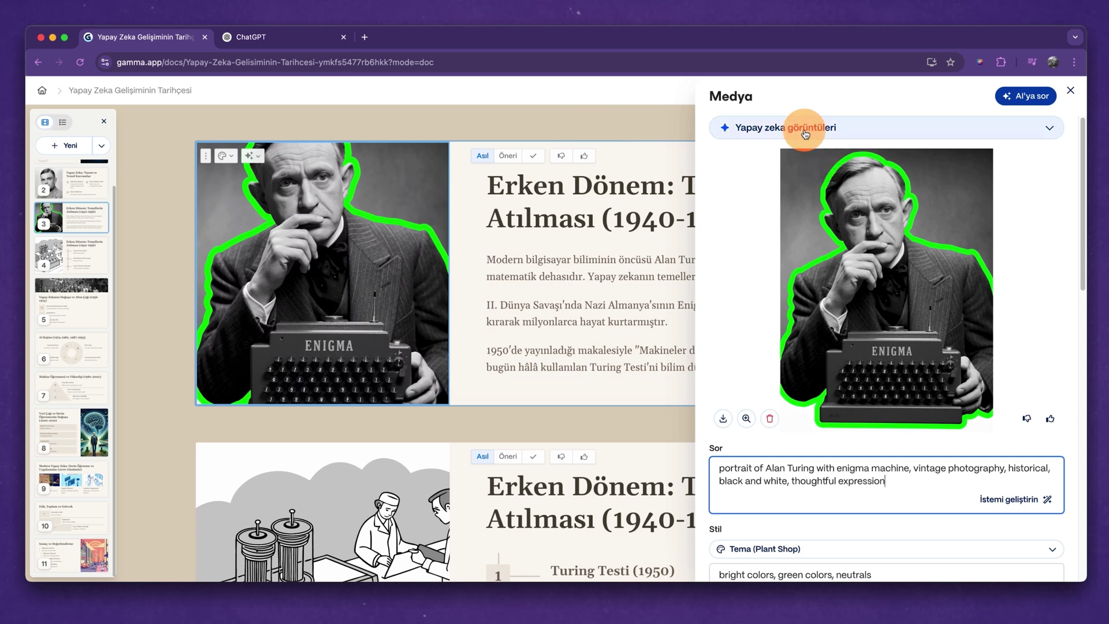
pyautogui.scroll(-5, 844, 287)
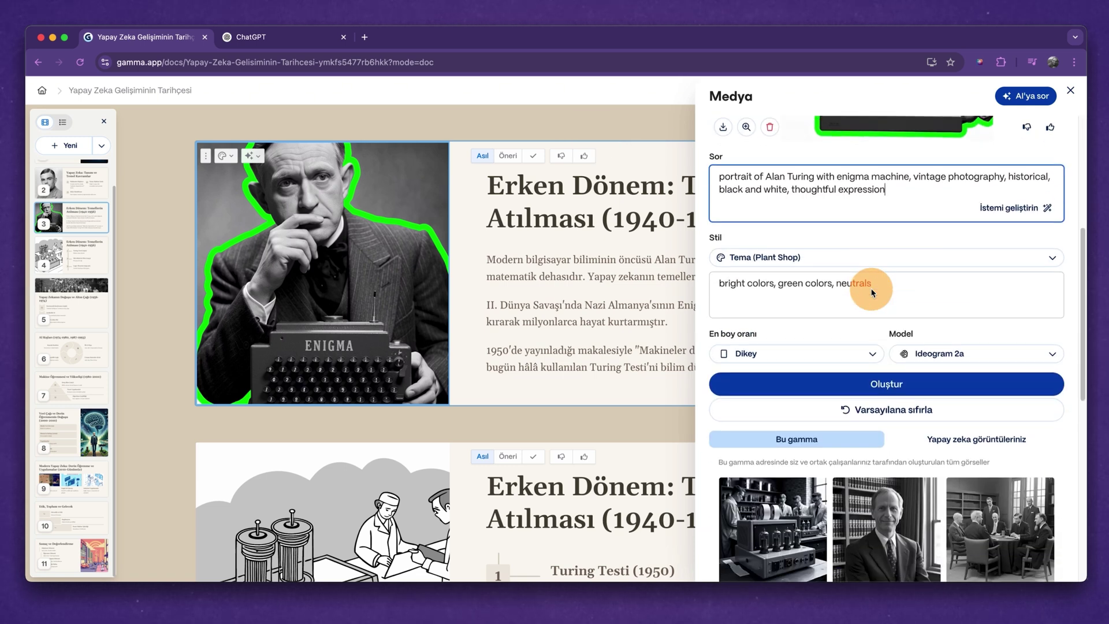
pyautogui.click(897, 343)
pyautogui.scroll(-1, 942, 426)
pyautogui.scroll(-4, 946, 424)
pyautogui.scroll(5, 948, 495)
pyautogui.scroll(-5, 946, 495)
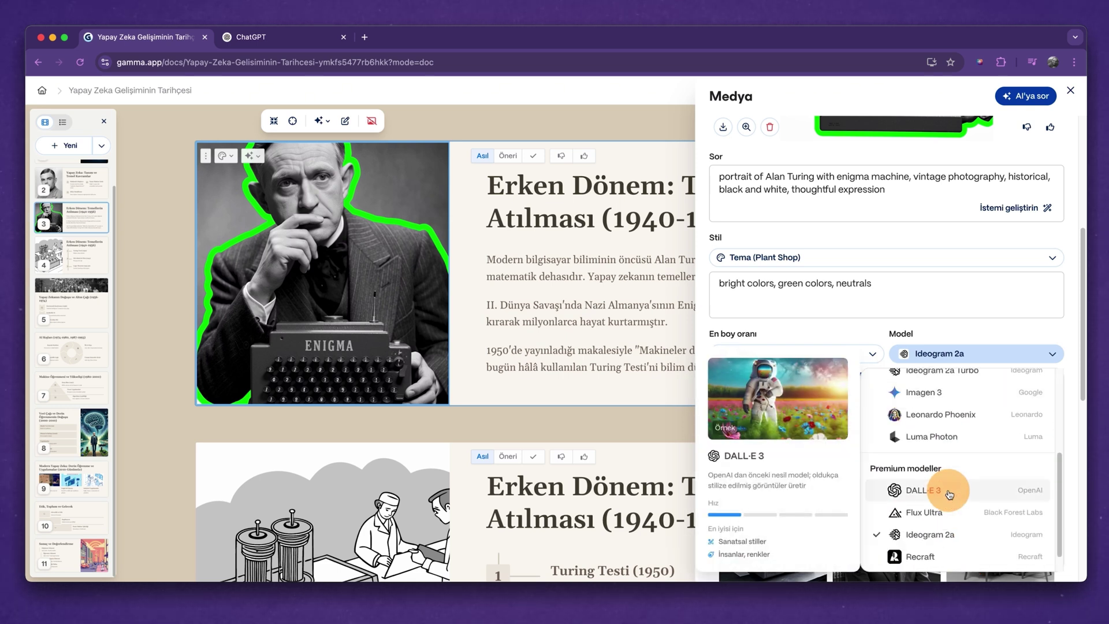
pyautogui.scroll(-1, 951, 497)
pyautogui.click(978, 558)
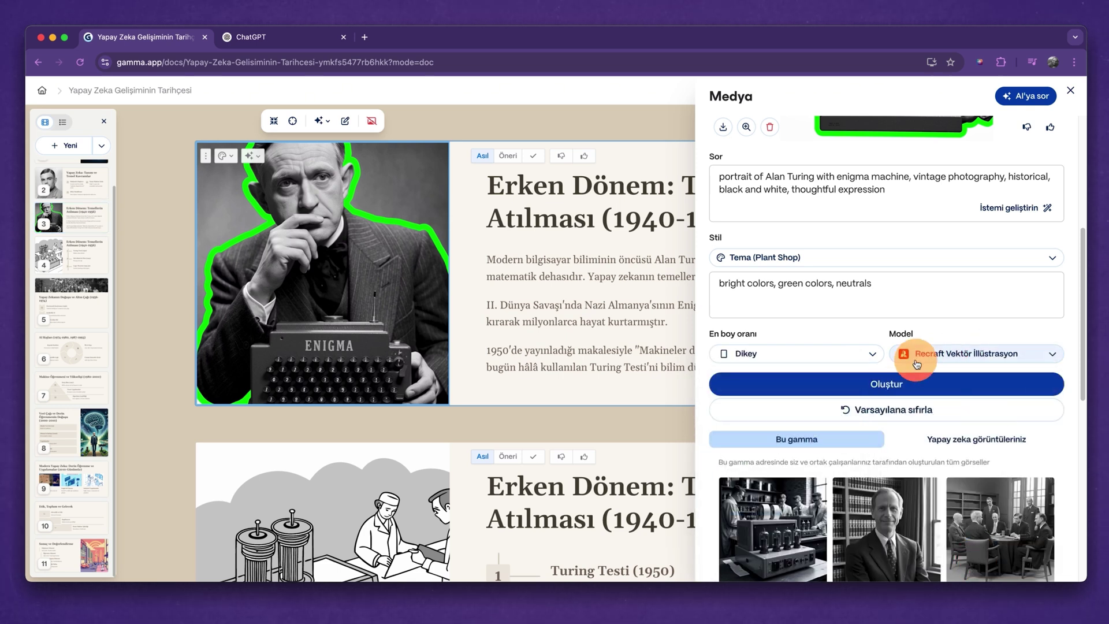
# Generate the replacement vector illustration and select it on the Erken Dönem card.
pyautogui.scroll(2, 867, 318)
pyautogui.scroll(-2, 901, 408)
pyautogui.click(899, 400)
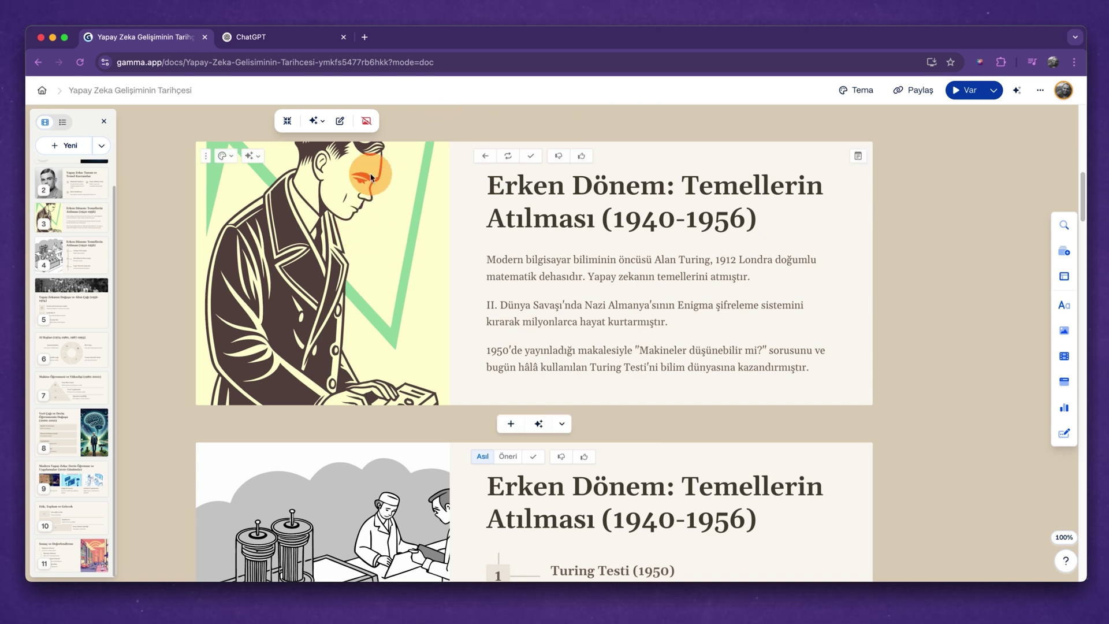
pyautogui.click(354, 252)
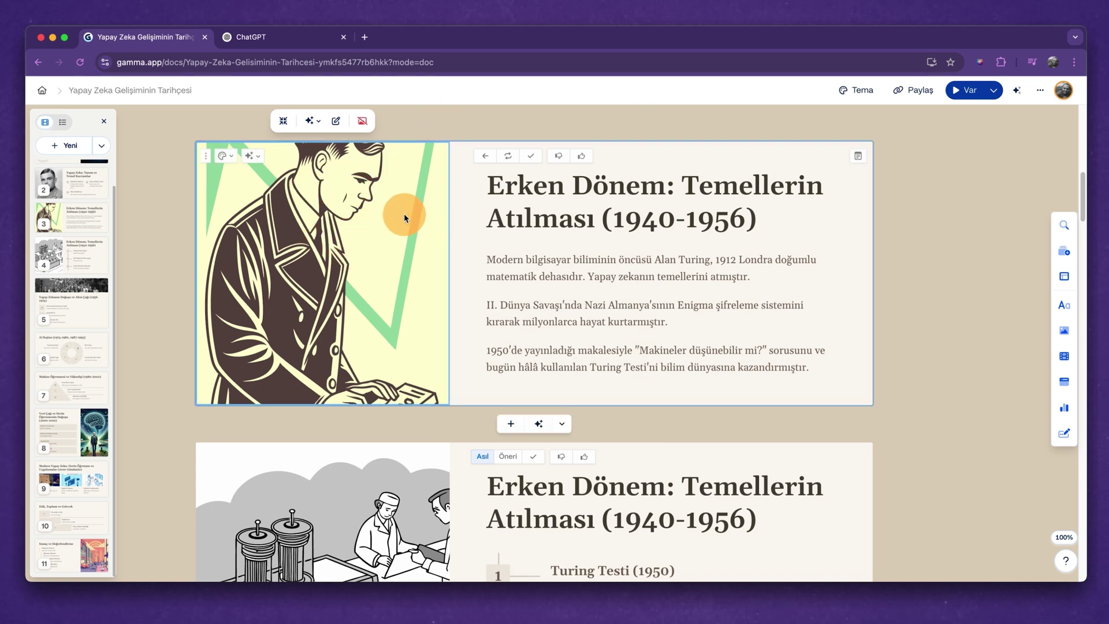
pyautogui.scroll(-10, 520, 381)
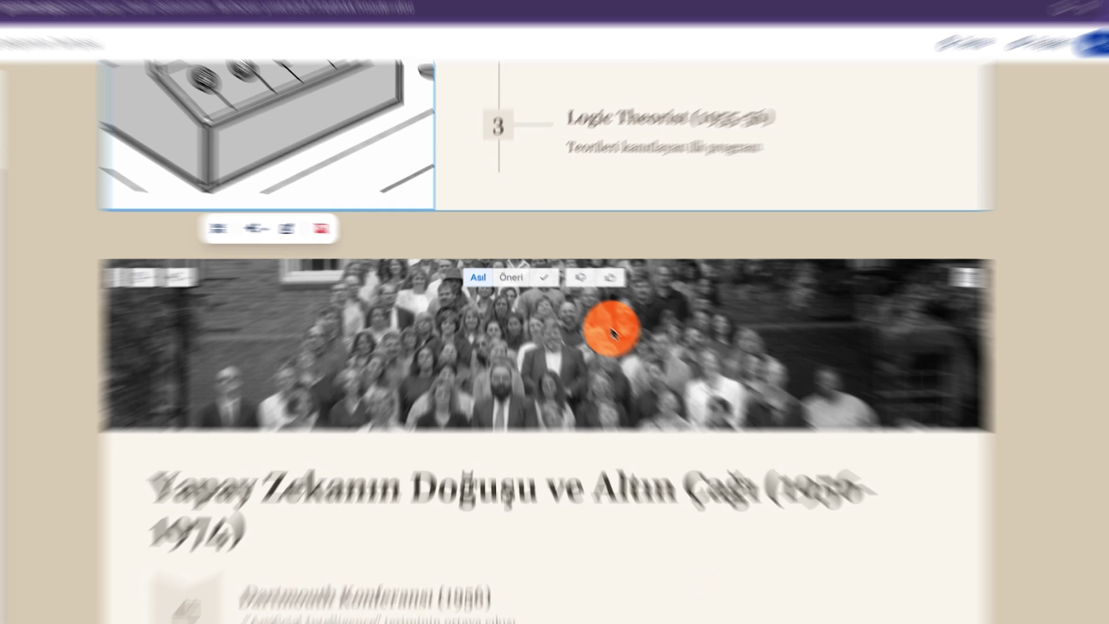
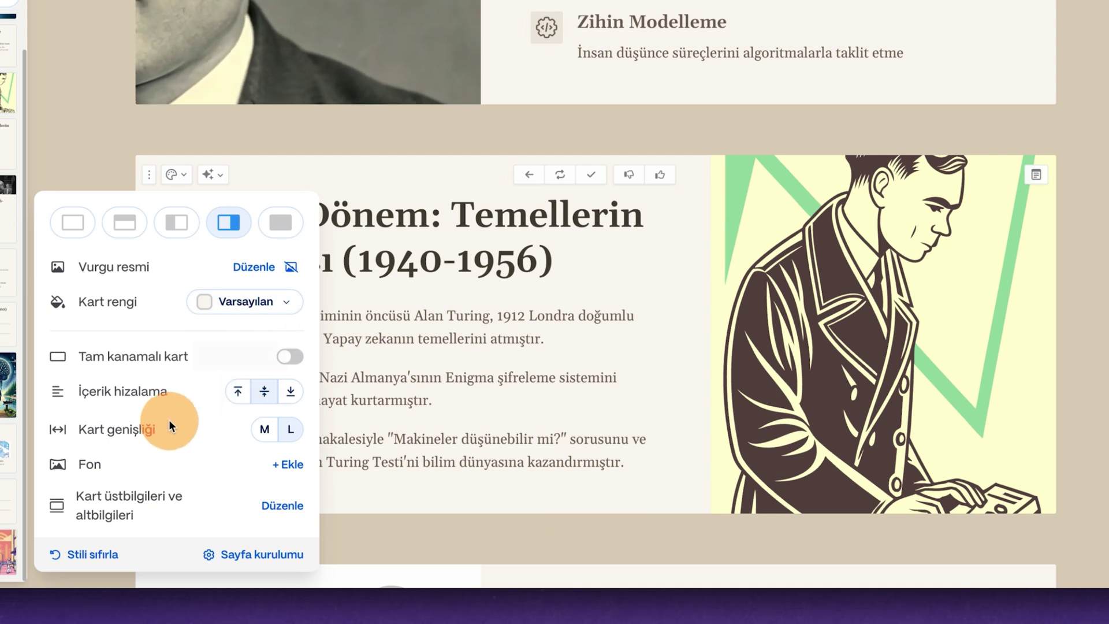
# Scroll down to the 'Erken Dönem: Temellerin Atılması' card and its numbered timeline.
pyautogui.scroll(-10, 706, 248)
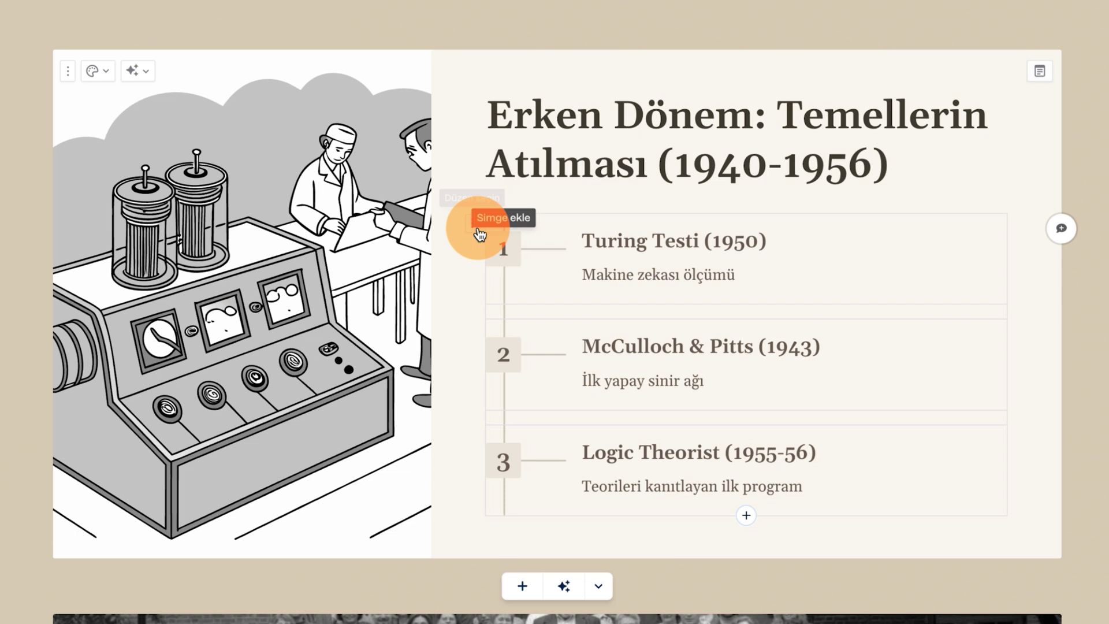
# Try the Merdiven staircase layout on the timeline, undo it, and show the smart layouts list.
pyautogui.click(472, 222)
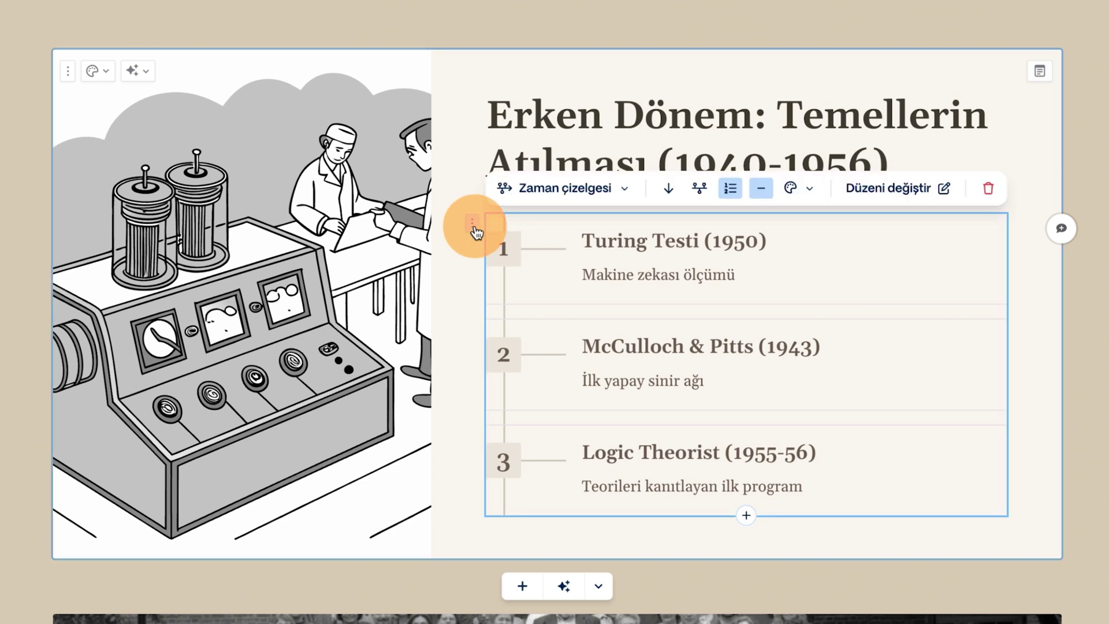
pyautogui.click(581, 190)
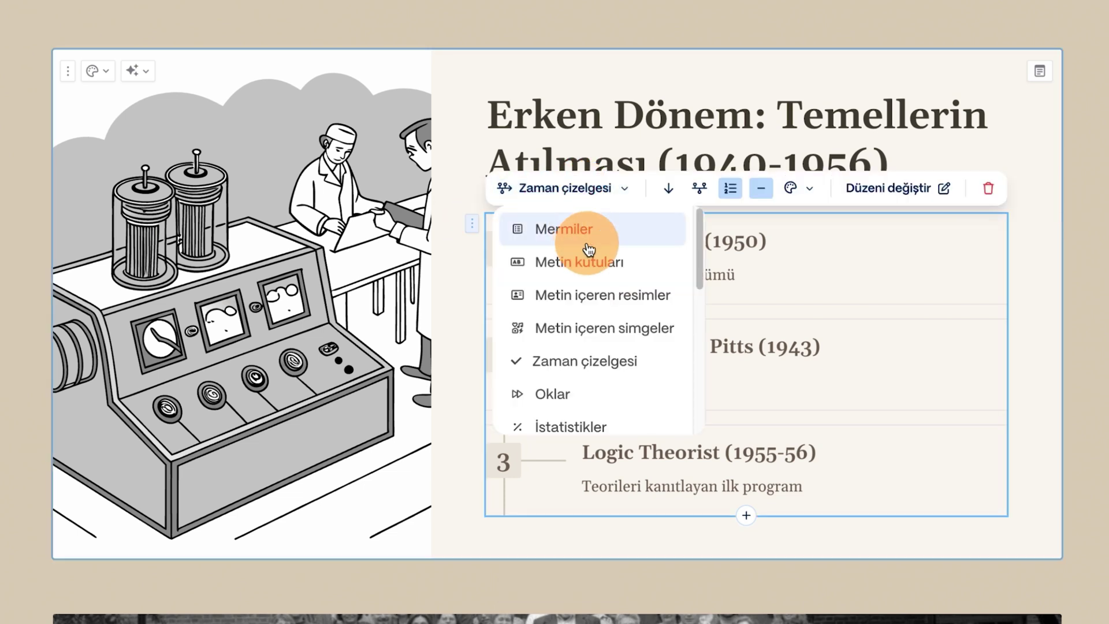
pyautogui.scroll(-5, 613, 347)
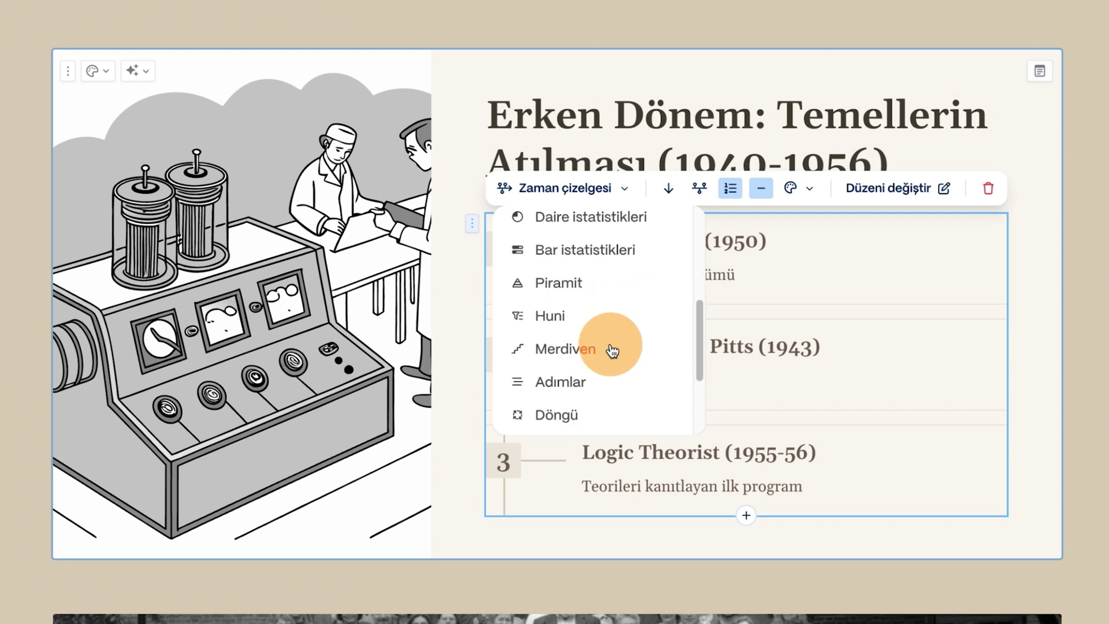
pyautogui.click(613, 333)
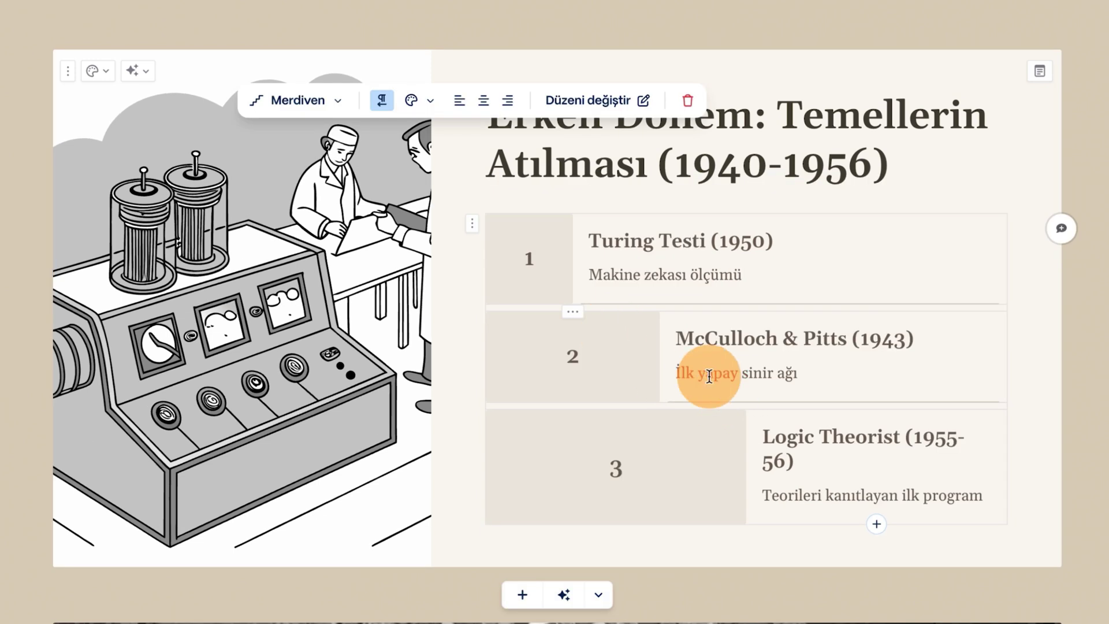
pyautogui.hotkey('ctrl', 'z')
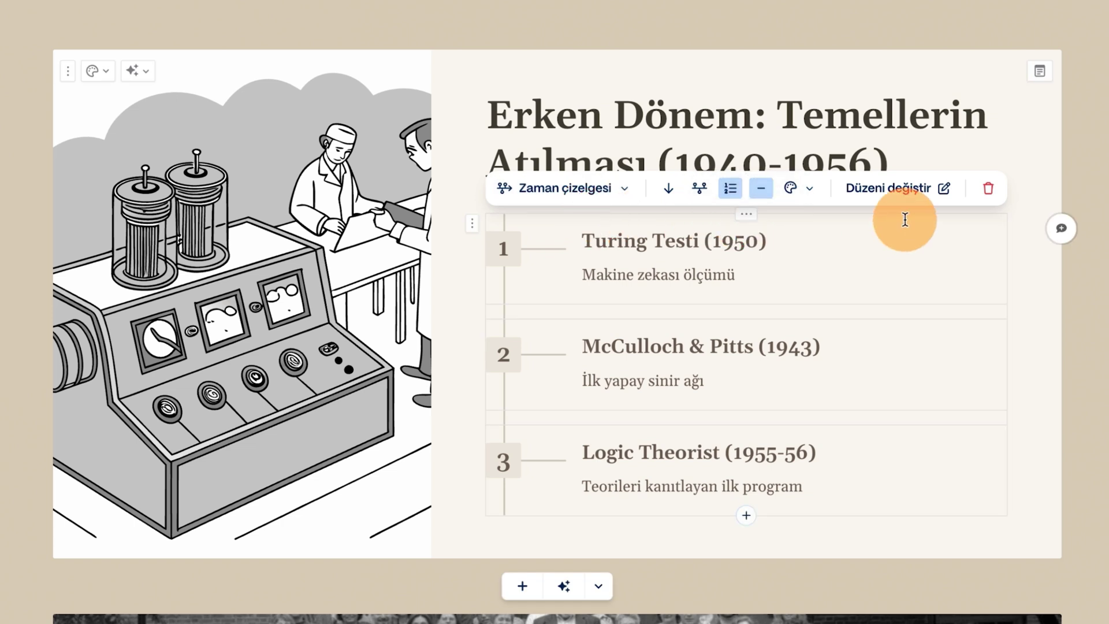
pyautogui.click(897, 196)
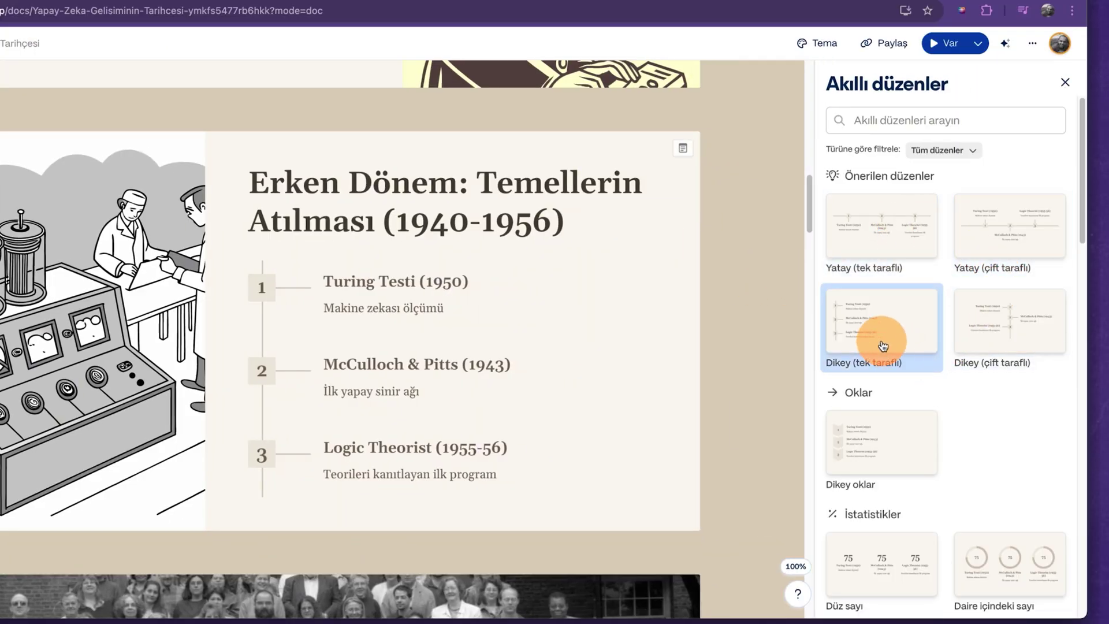
# Scroll through the horizontal and vertical timeline variants in Akıllı düzenler without applying one.
pyautogui.scroll(-2, 961, 425)
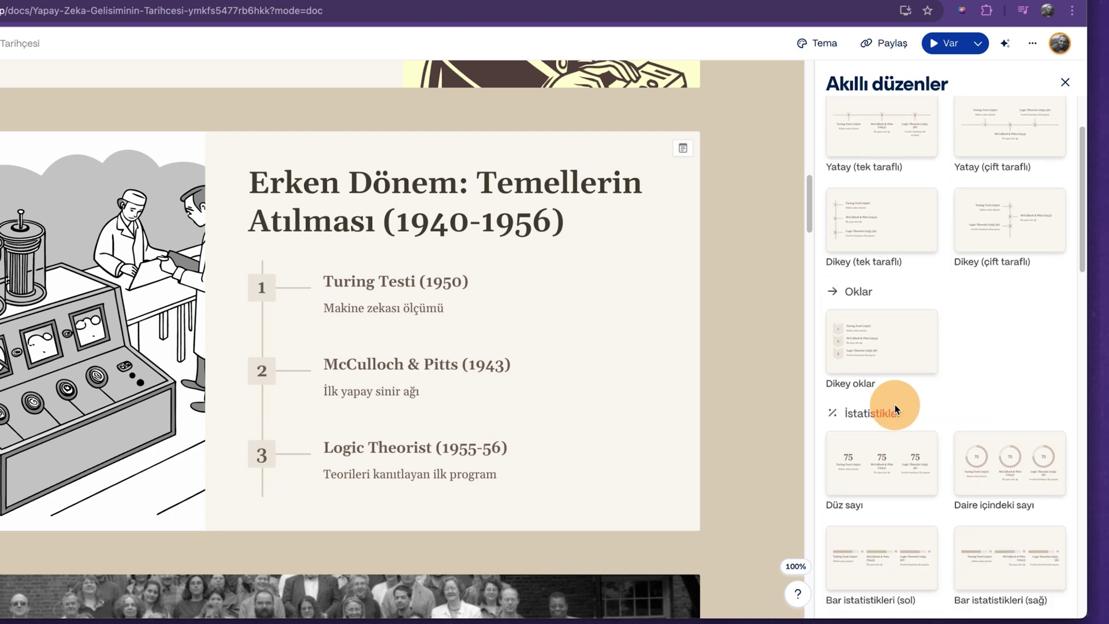
pyautogui.scroll(-2, 1004, 422)
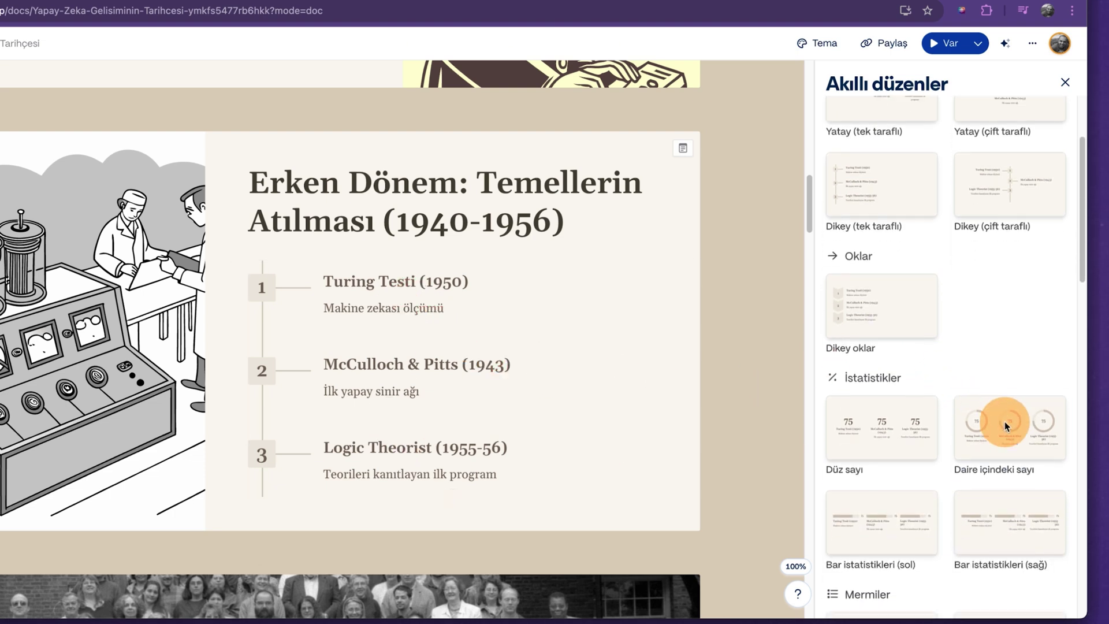
pyautogui.scroll(-10, 1007, 427)
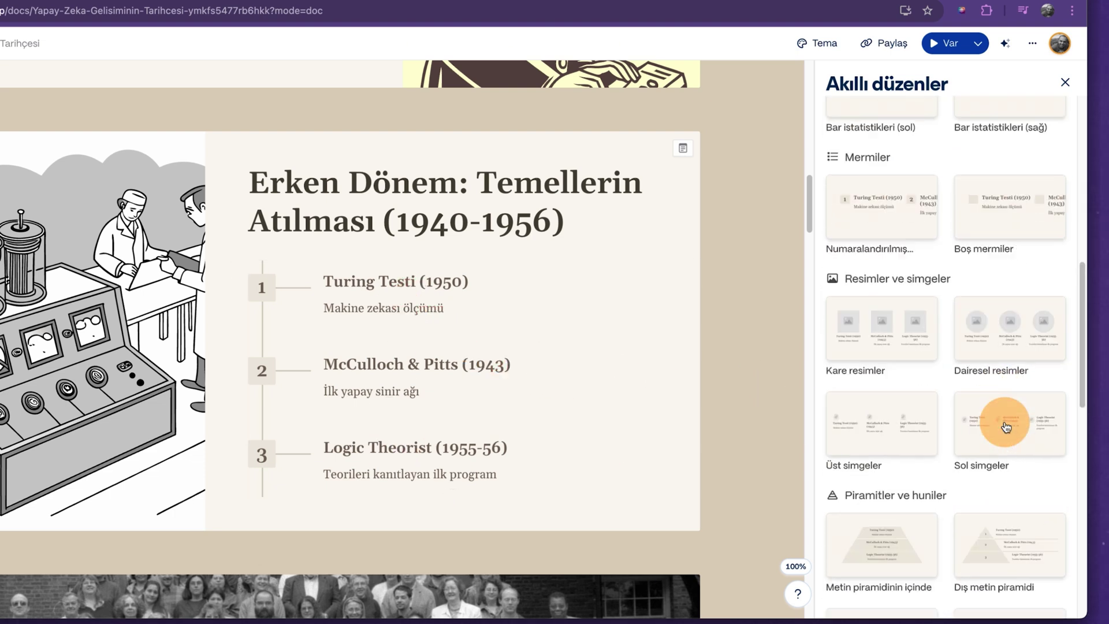
pyautogui.scroll(-12, 1007, 428)
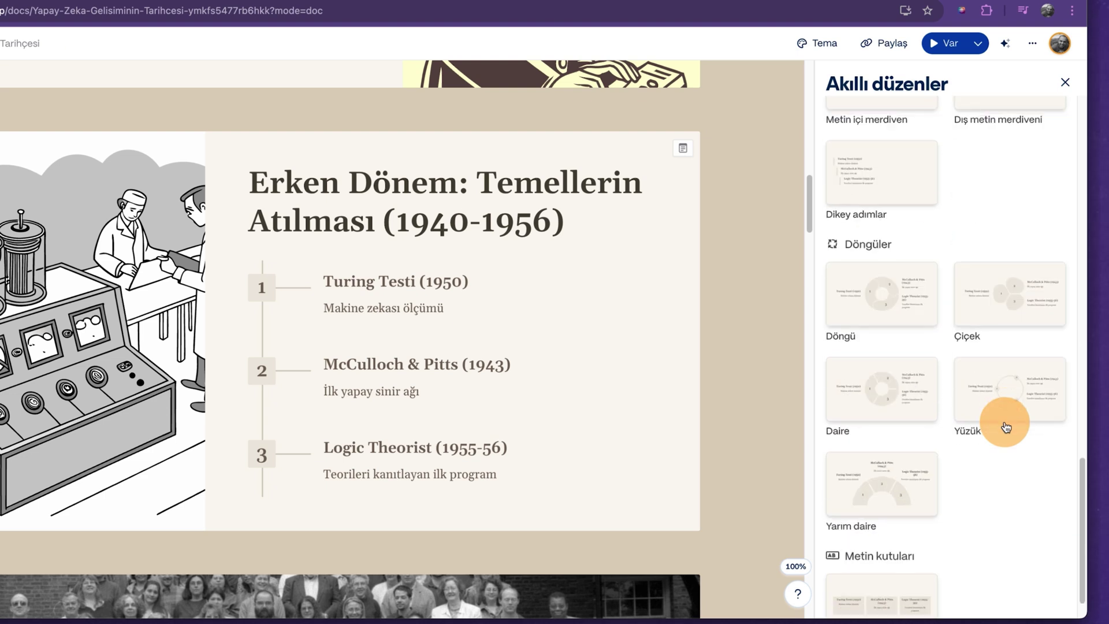
pyautogui.scroll(20, 1006, 424)
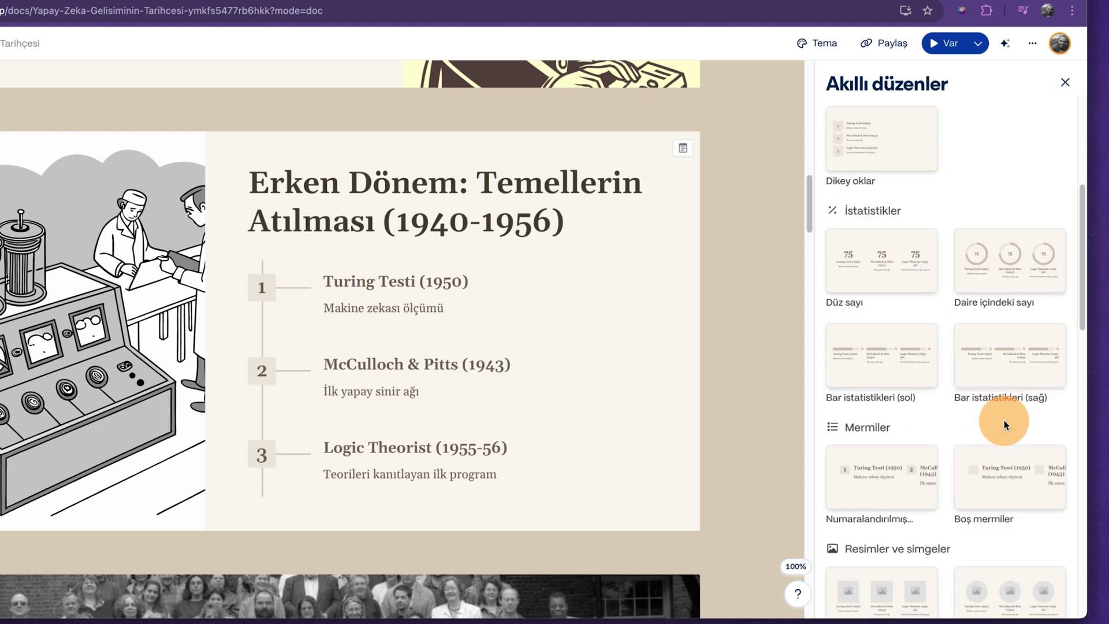
pyautogui.scroll(3, 1005, 421)
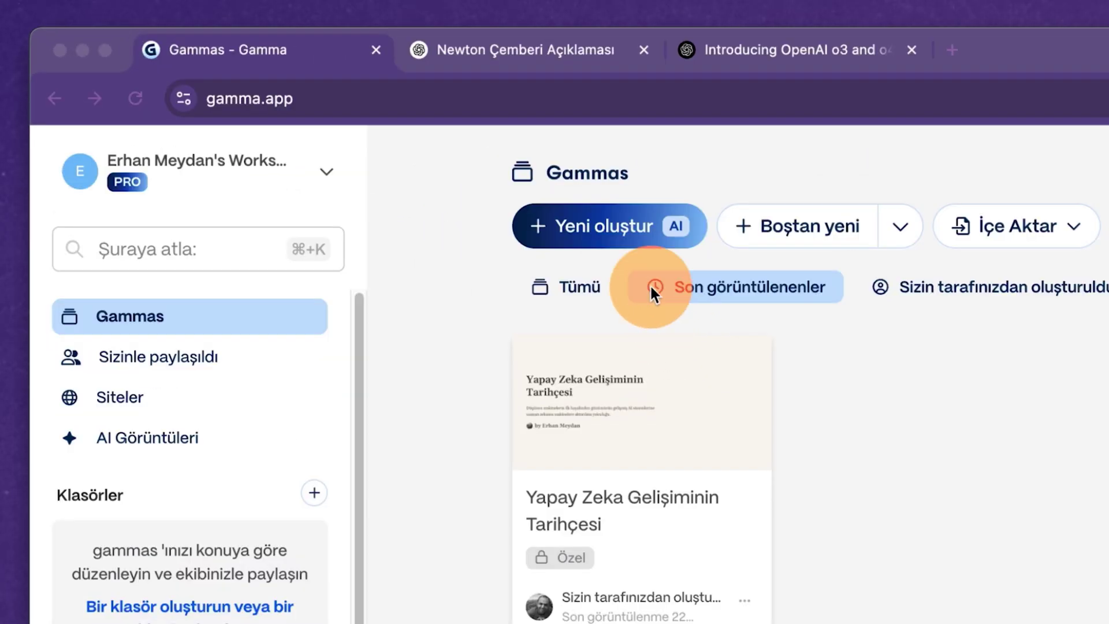
# Paste the copied Newton colour circle explanation into a new gamma's pasted-text box.
pyautogui.click(330, 126)
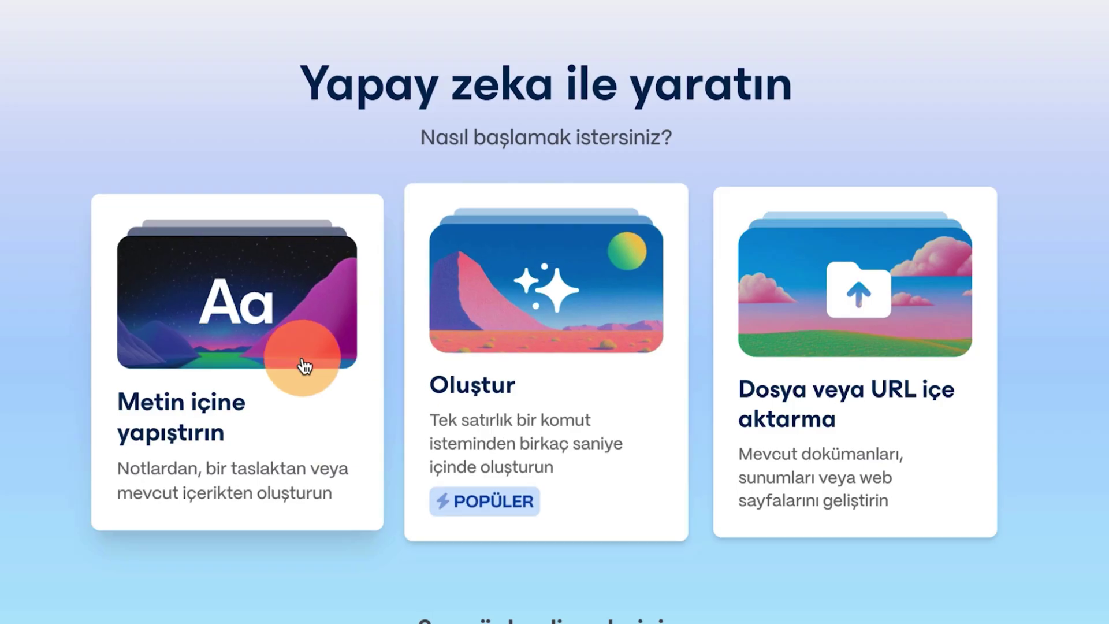
pyautogui.click(305, 366)
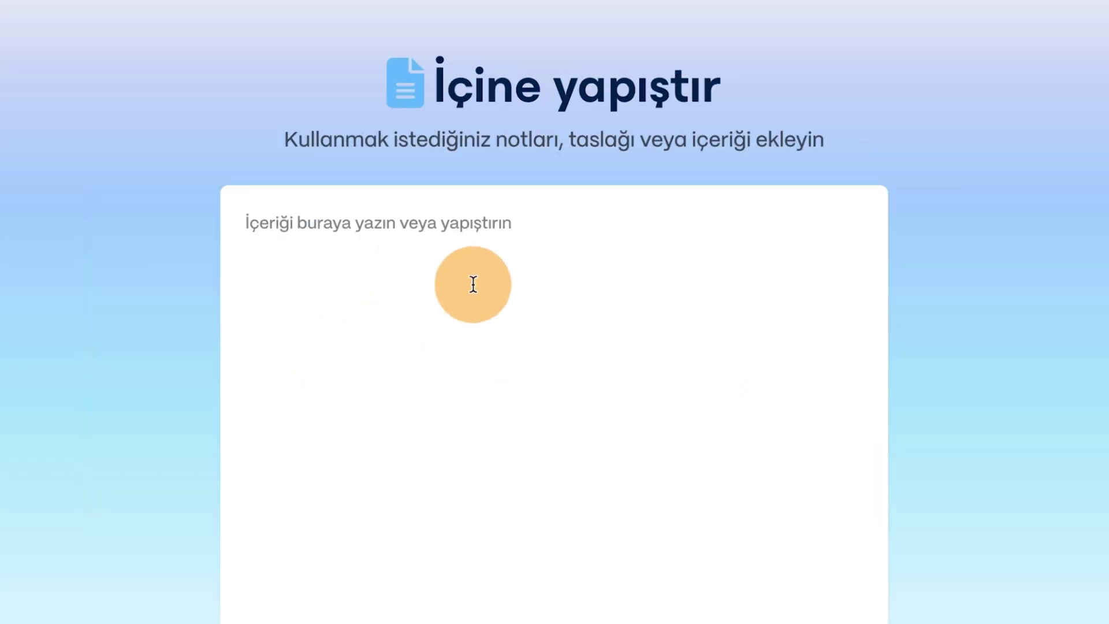
pyautogui.click(278, 35)
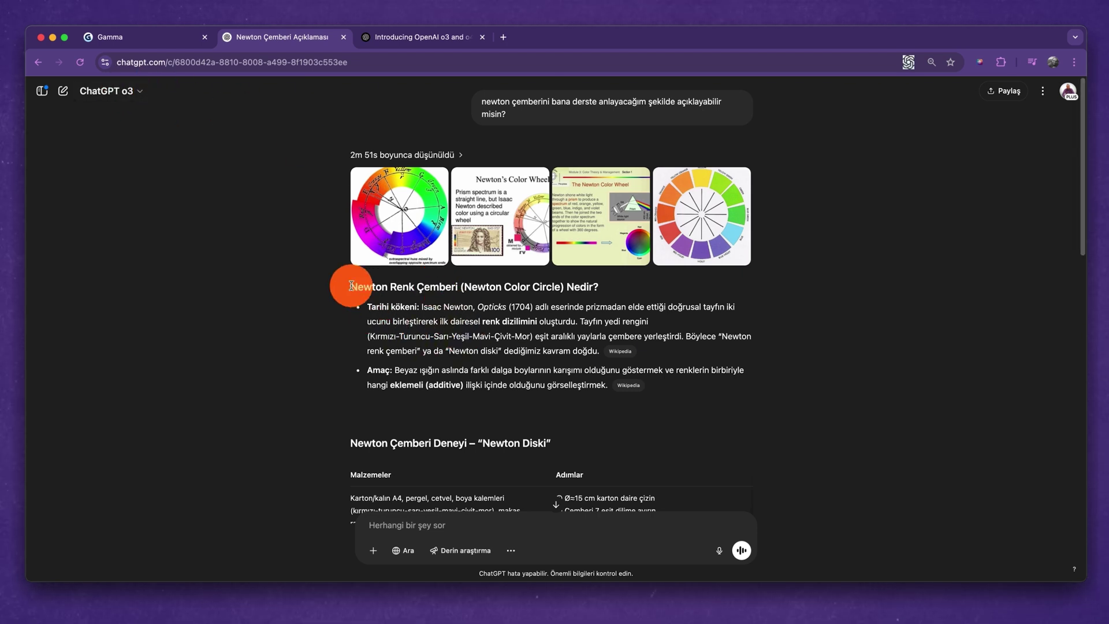
pyautogui.moveTo(351, 285); pyautogui.dragTo(723, 450)
pyautogui.click(123, 46)
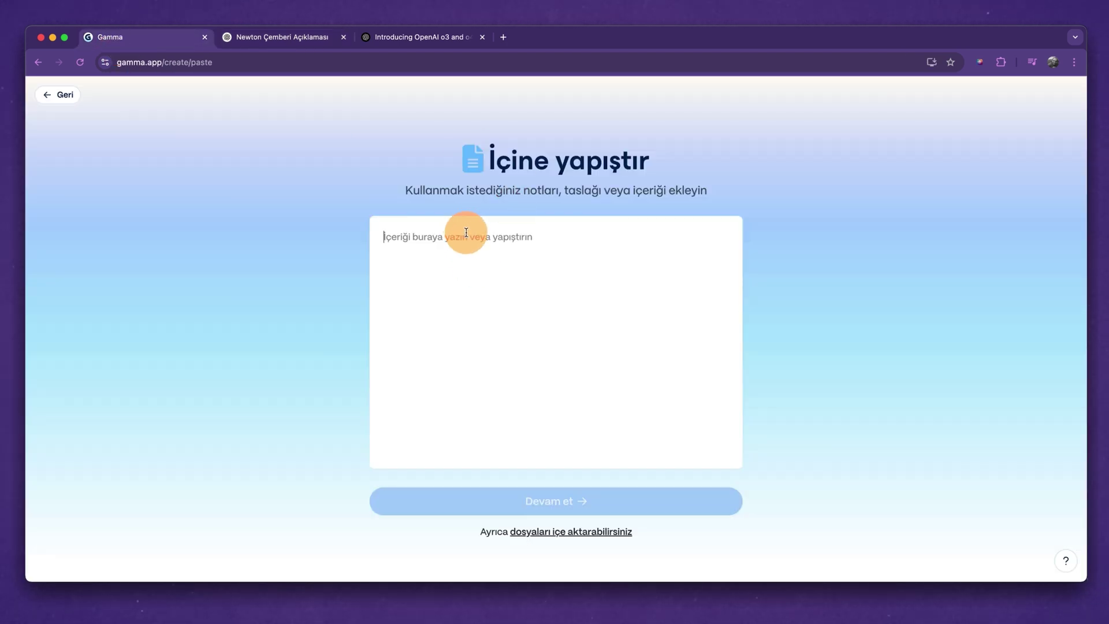
pyautogui.press('super+v')
# Generate an AI-written presentation from the pasted notes in the Cornflower theme.
pyautogui.scroll(-1, 544, 337)
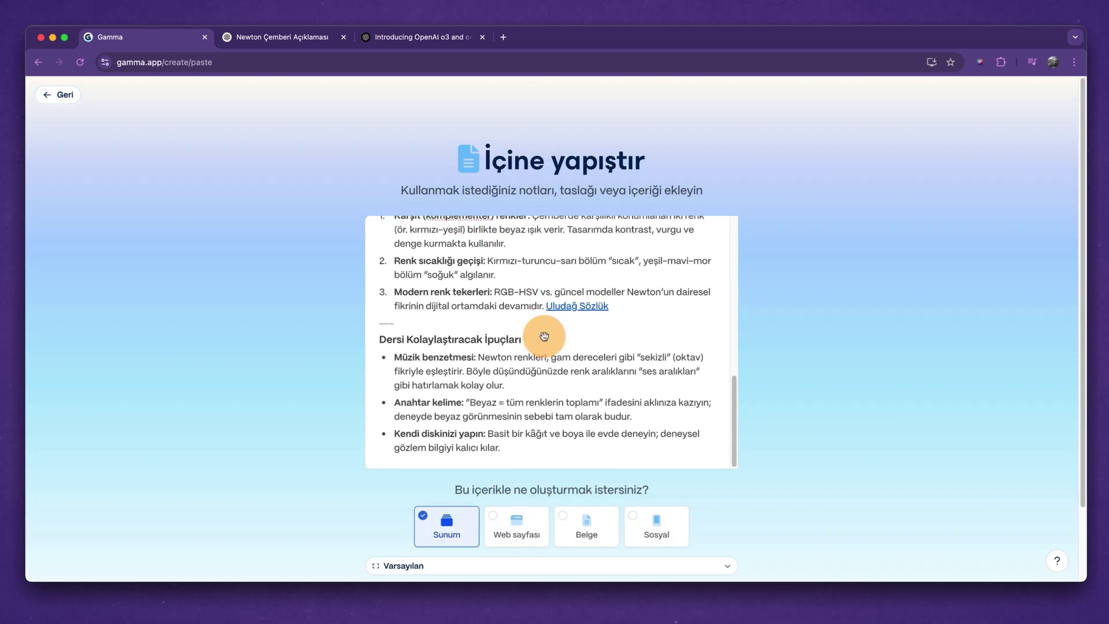
pyautogui.scroll(-2, 777, 370)
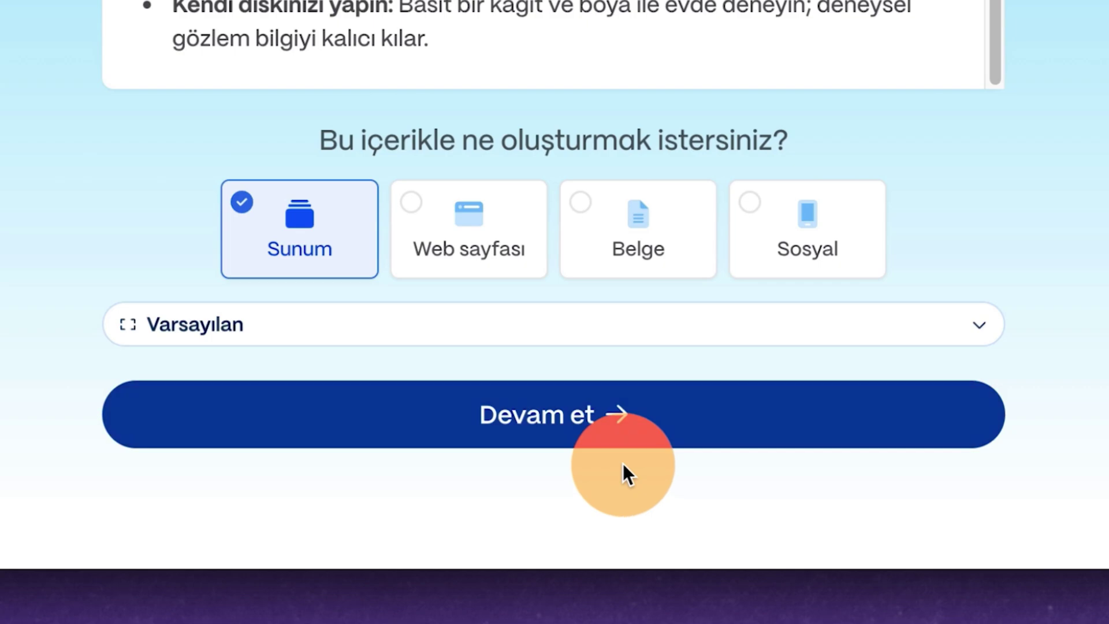
pyautogui.click(595, 425)
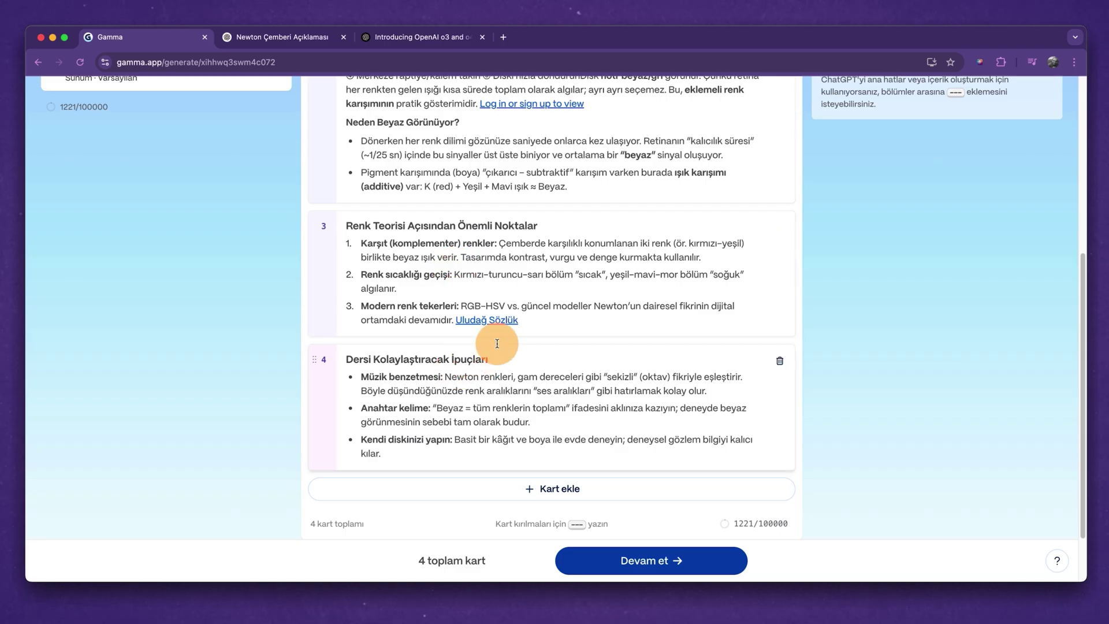
pyautogui.scroll(5, 497, 343)
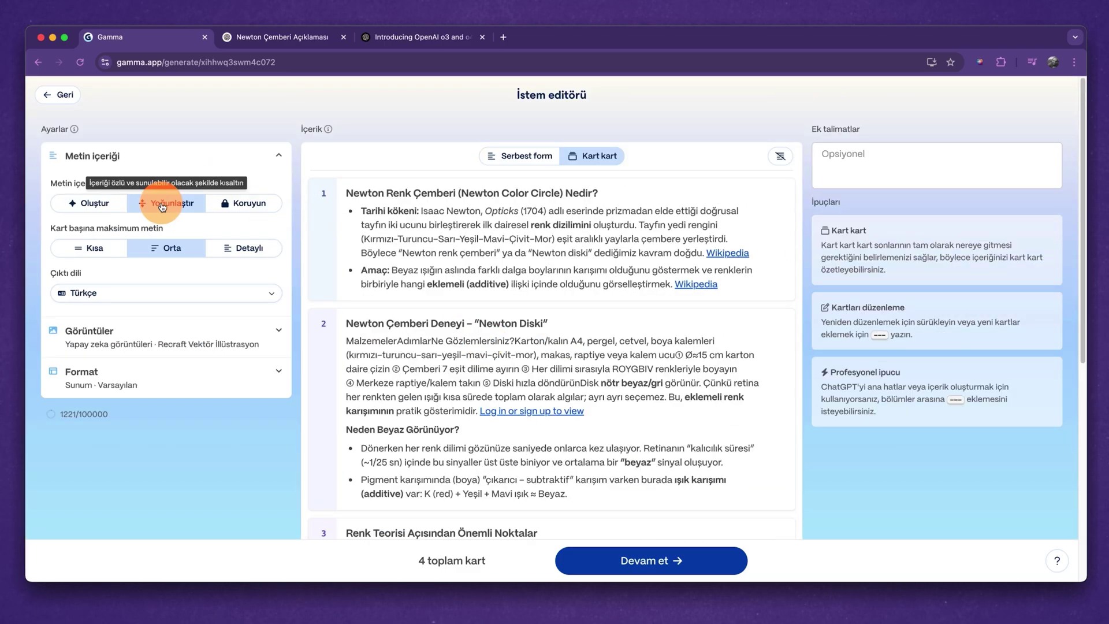
pyautogui.click(88, 204)
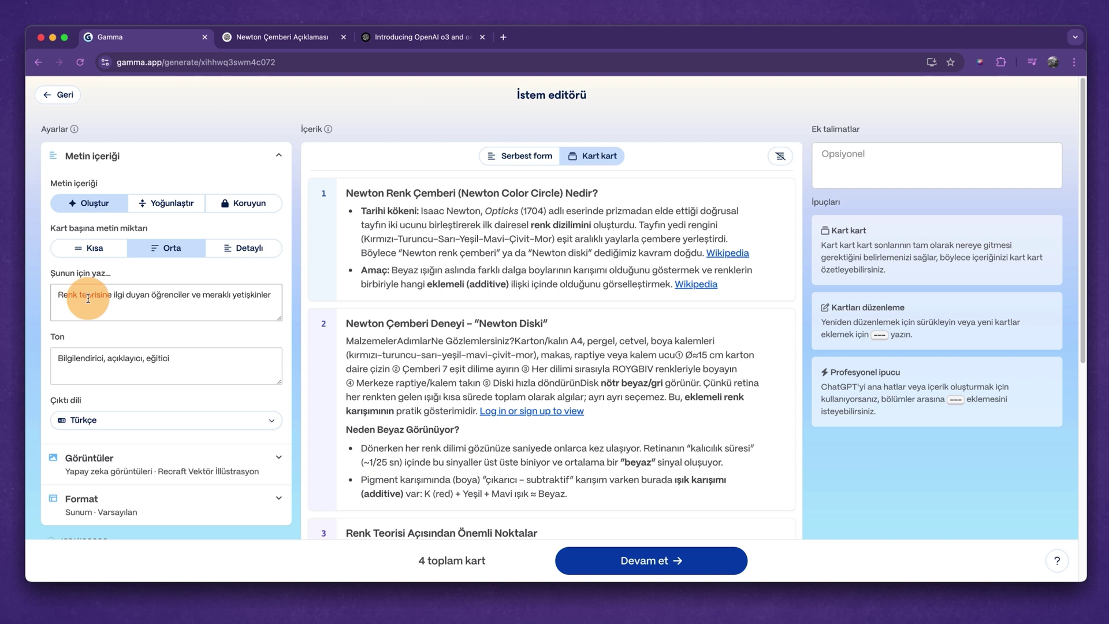
pyautogui.click(108, 359)
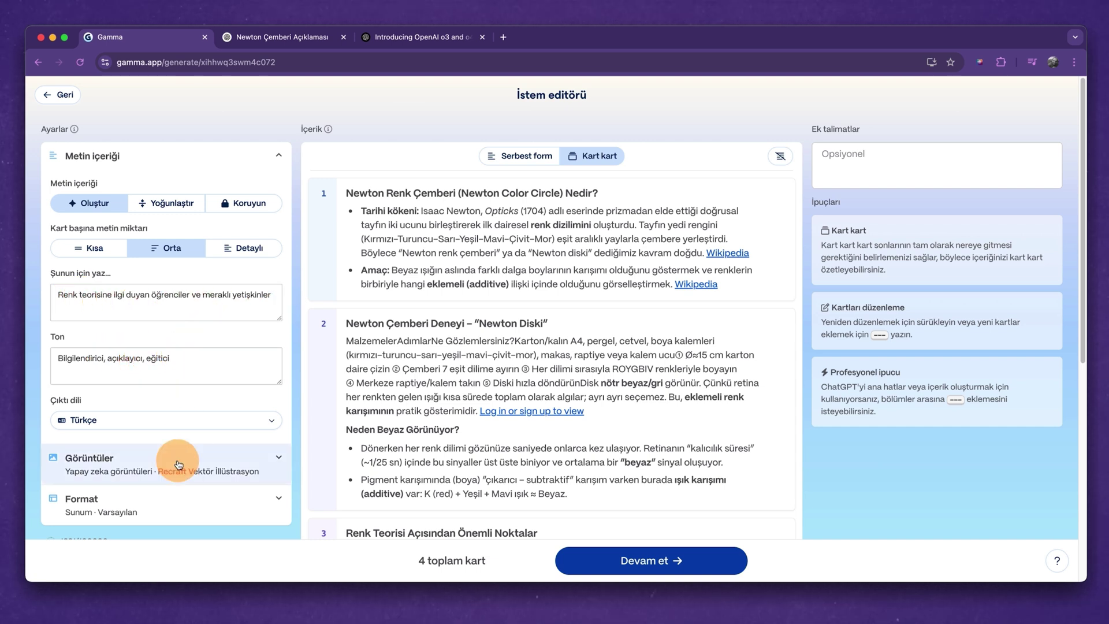
pyautogui.click(722, 560)
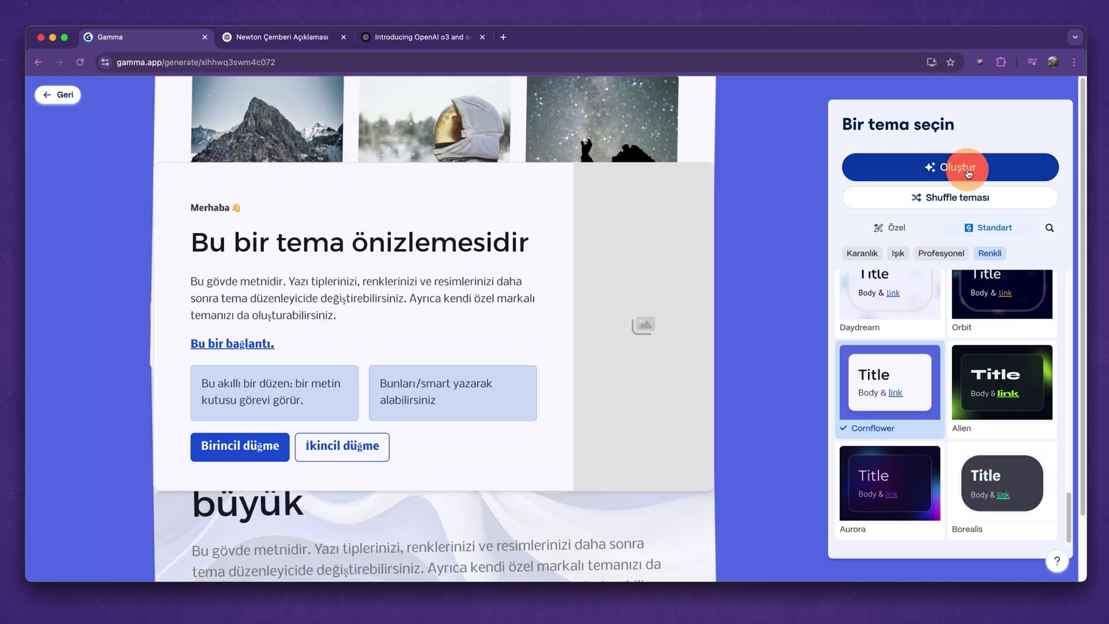
pyautogui.click(879, 167)
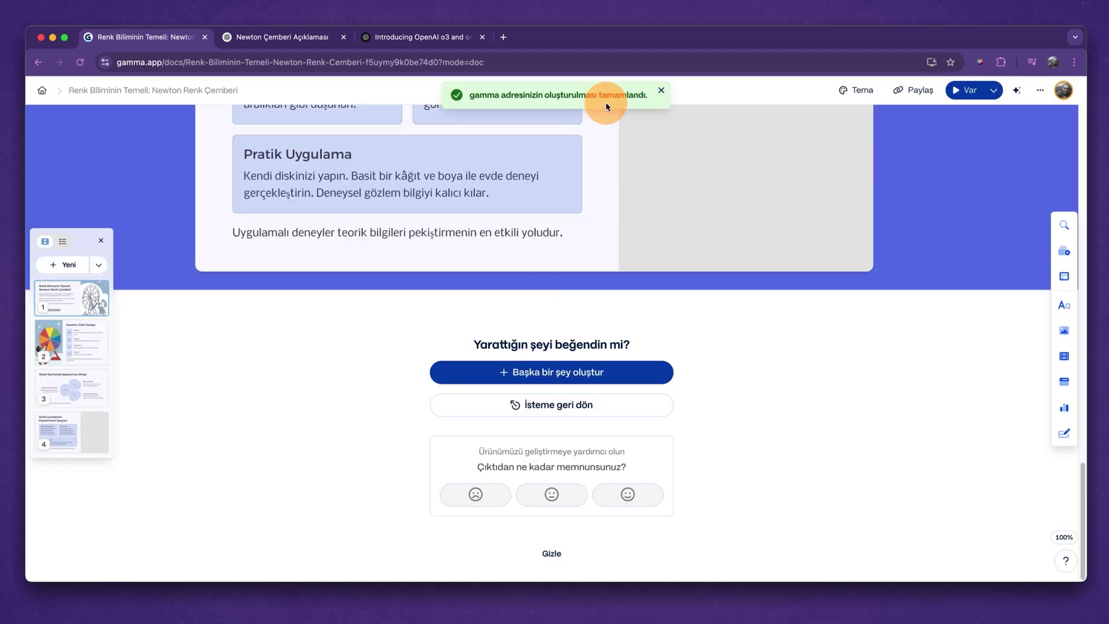
pyautogui.scroll(20, 619, 292)
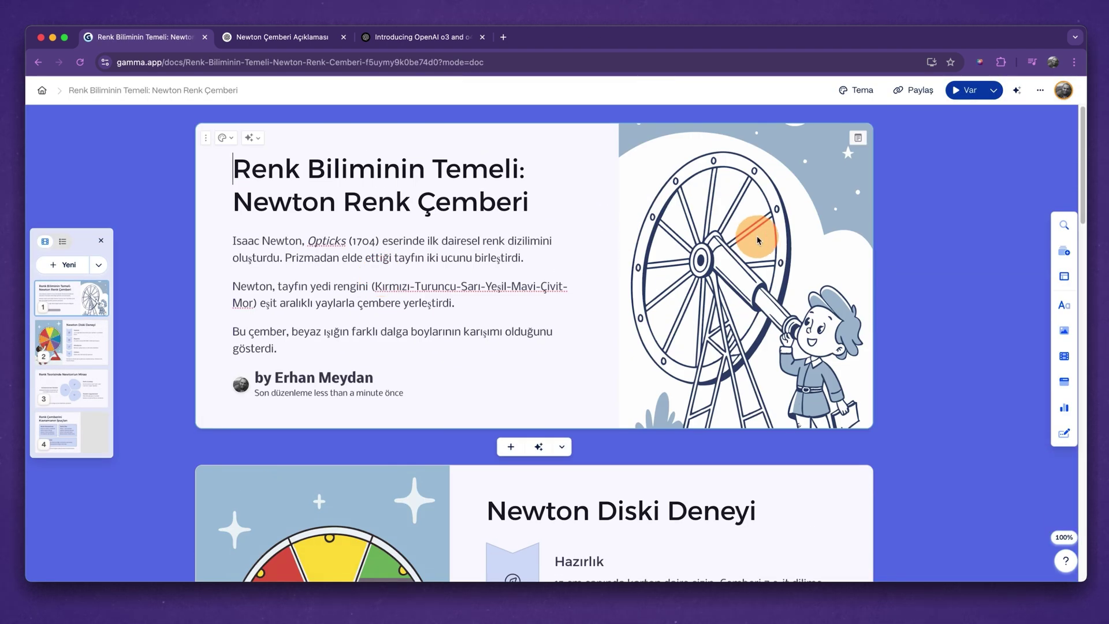
pyautogui.scroll(-10, 636, 266)
pyautogui.scroll(10, 713, 245)
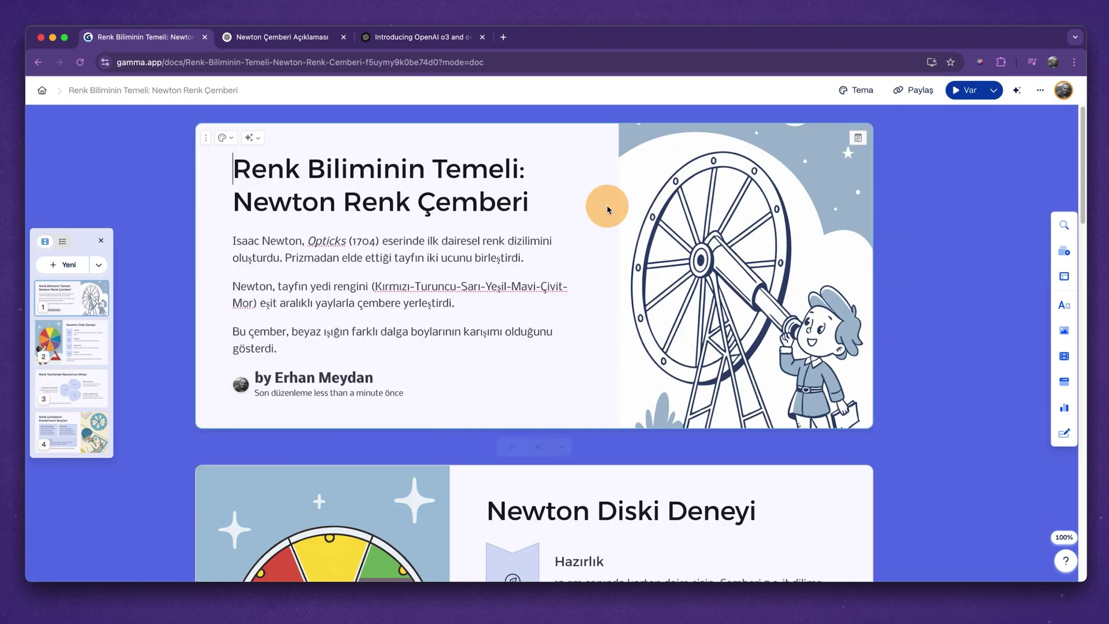
pyautogui.click(325, 387)
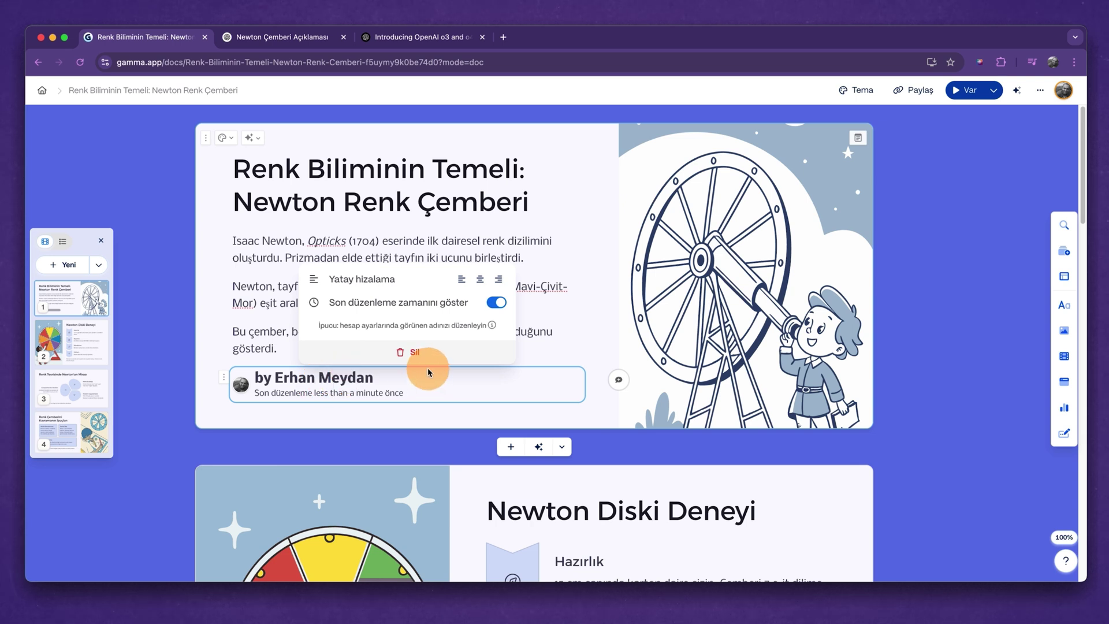
pyautogui.click(415, 353)
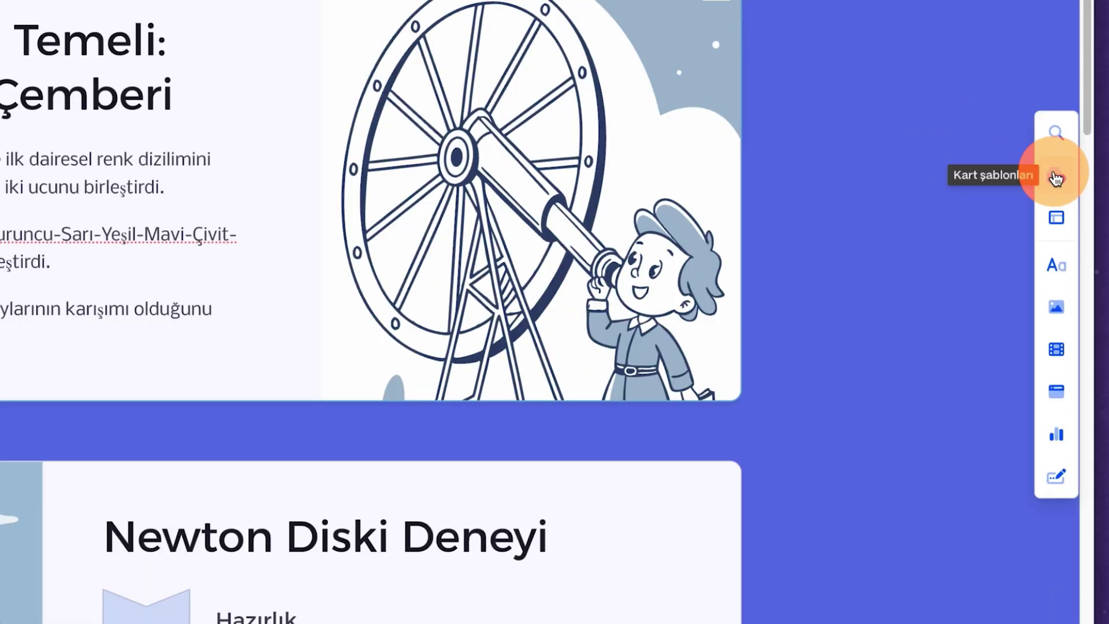
pyautogui.click(611, 114)
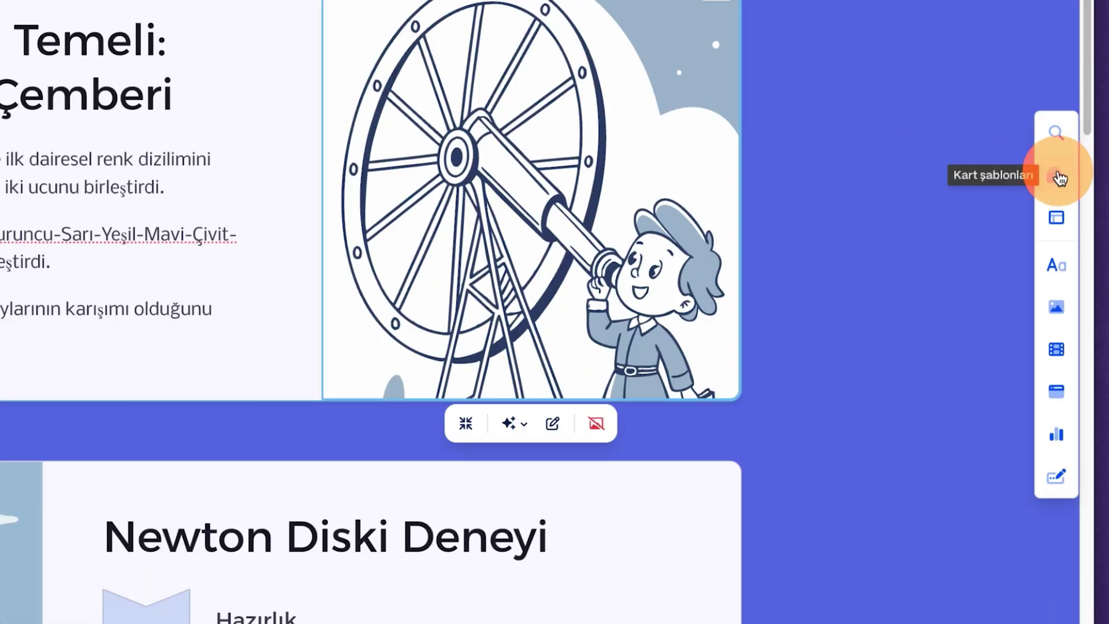
pyautogui.click(1056, 176)
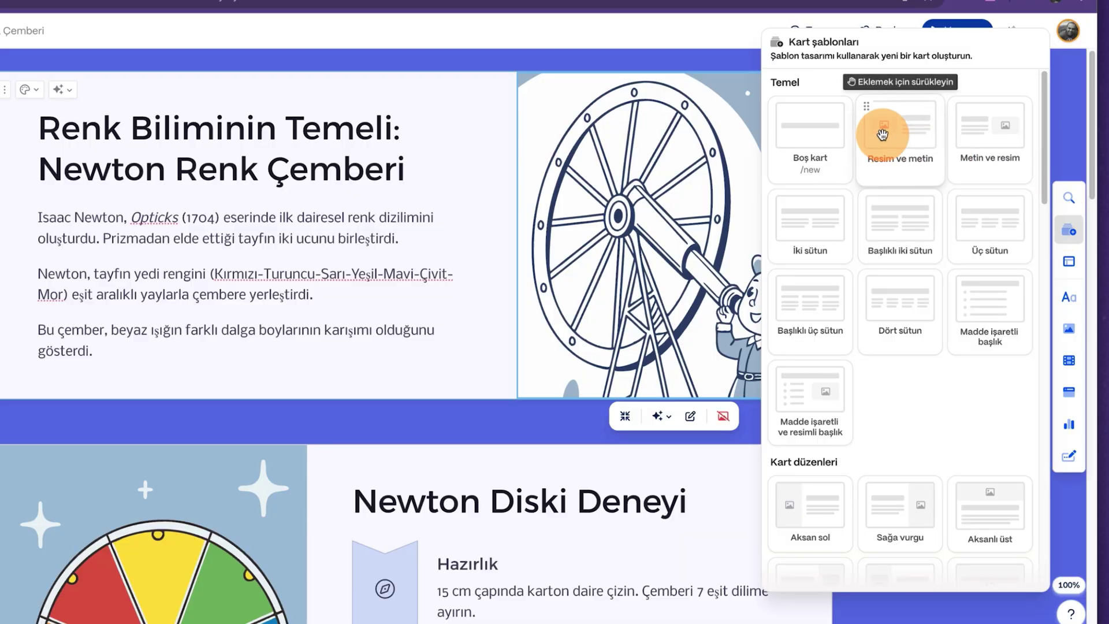
pyautogui.click(1069, 266)
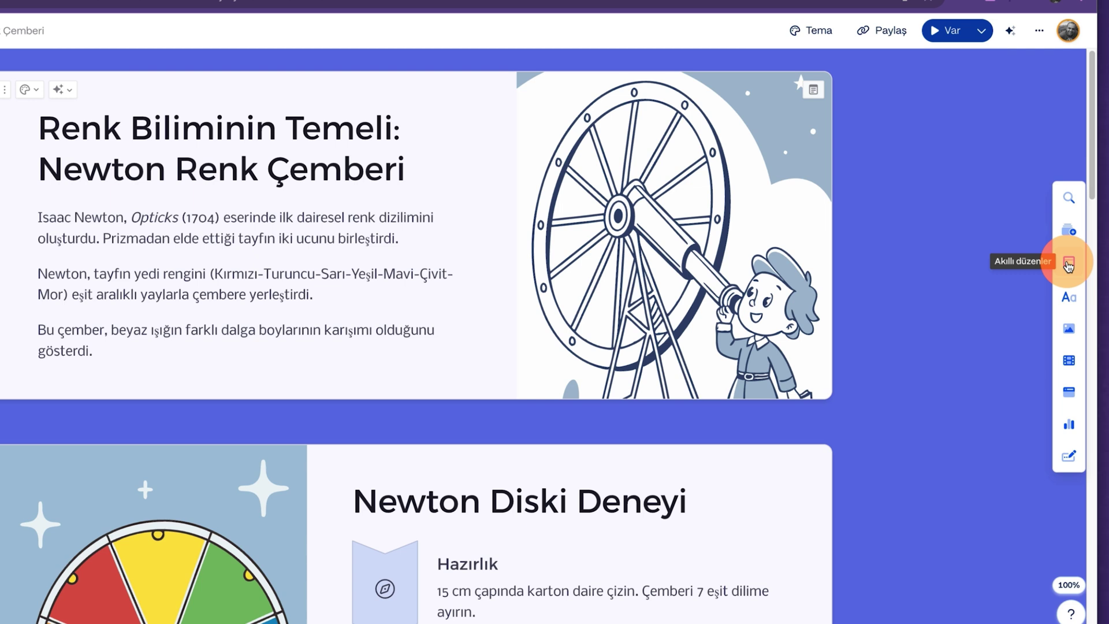
pyautogui.click(1069, 264)
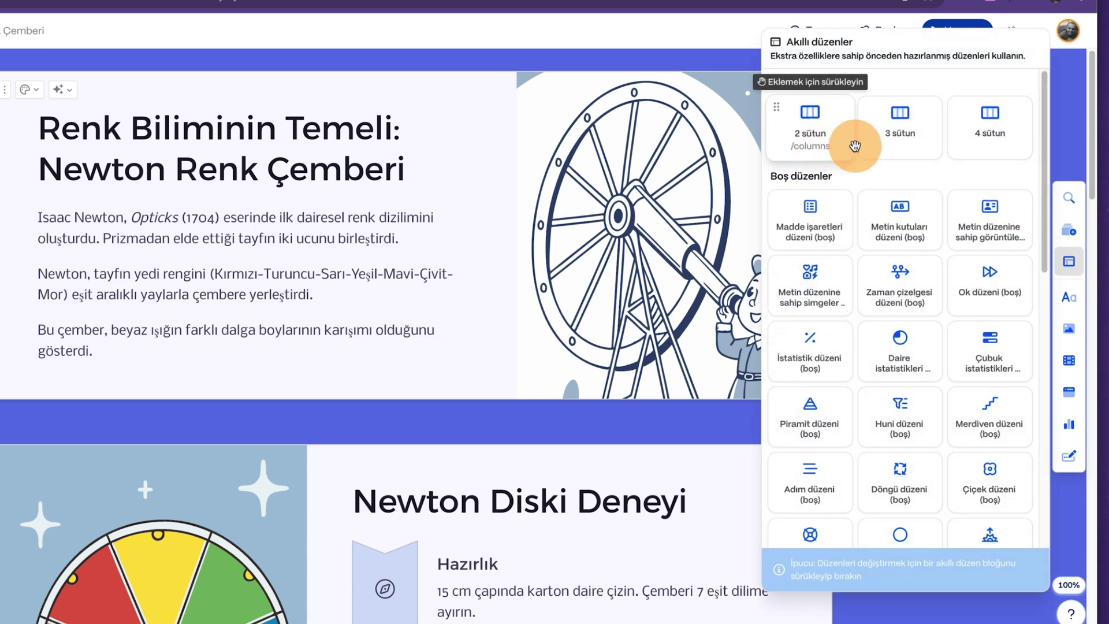
pyautogui.scroll(-4, 913, 277)
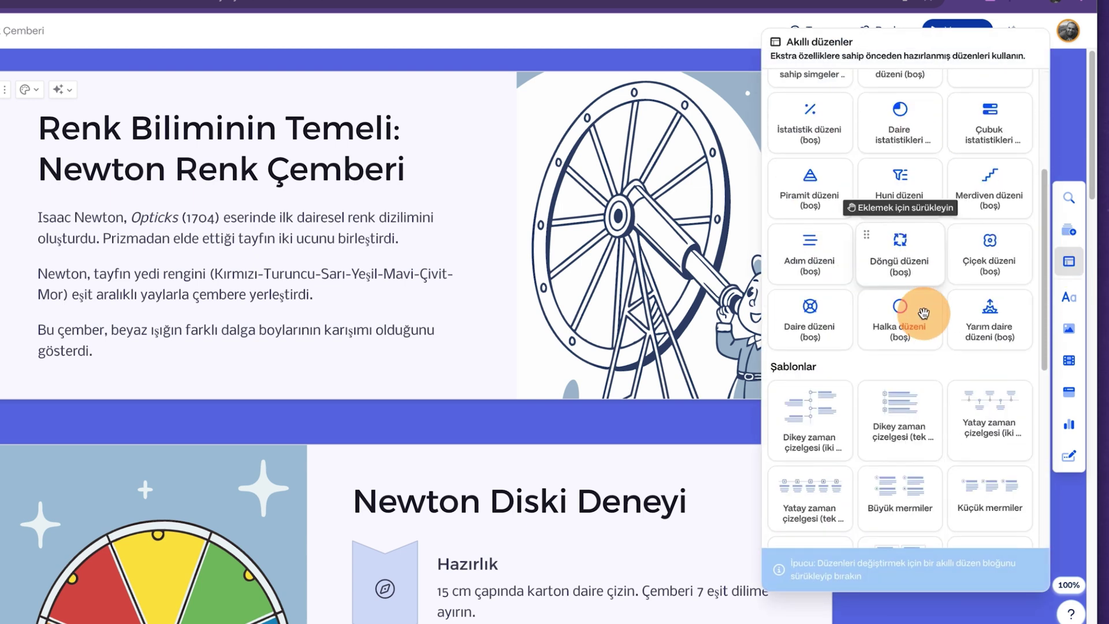
pyautogui.scroll(-5, 924, 313)
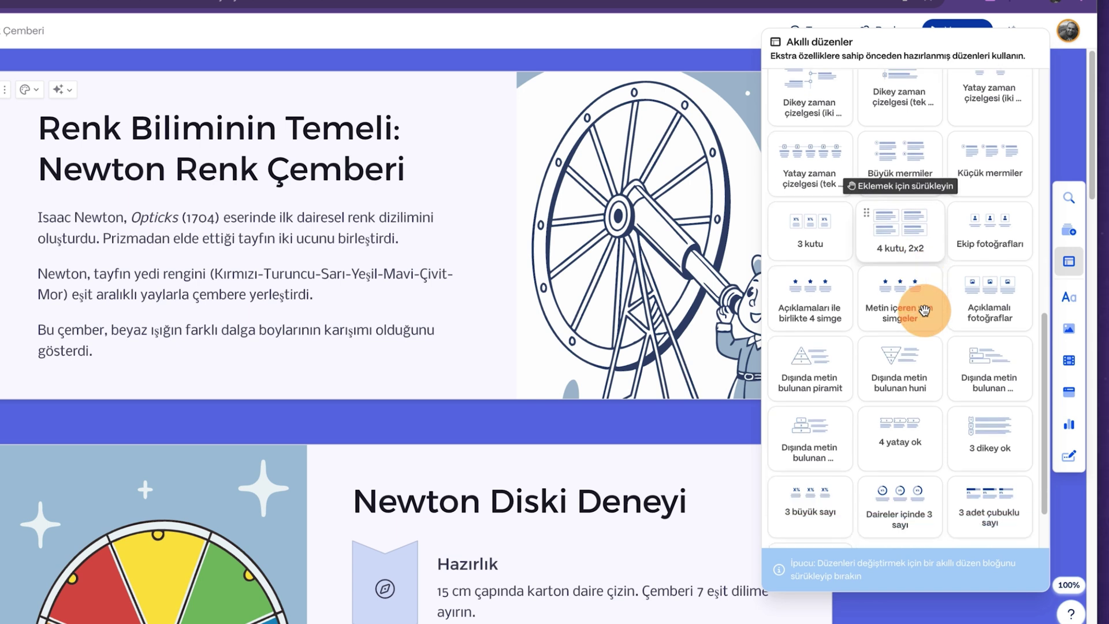
# Add a level-3 heading block to the card, then browse the image and video/media embed options.
pyautogui.click(1034, 284)
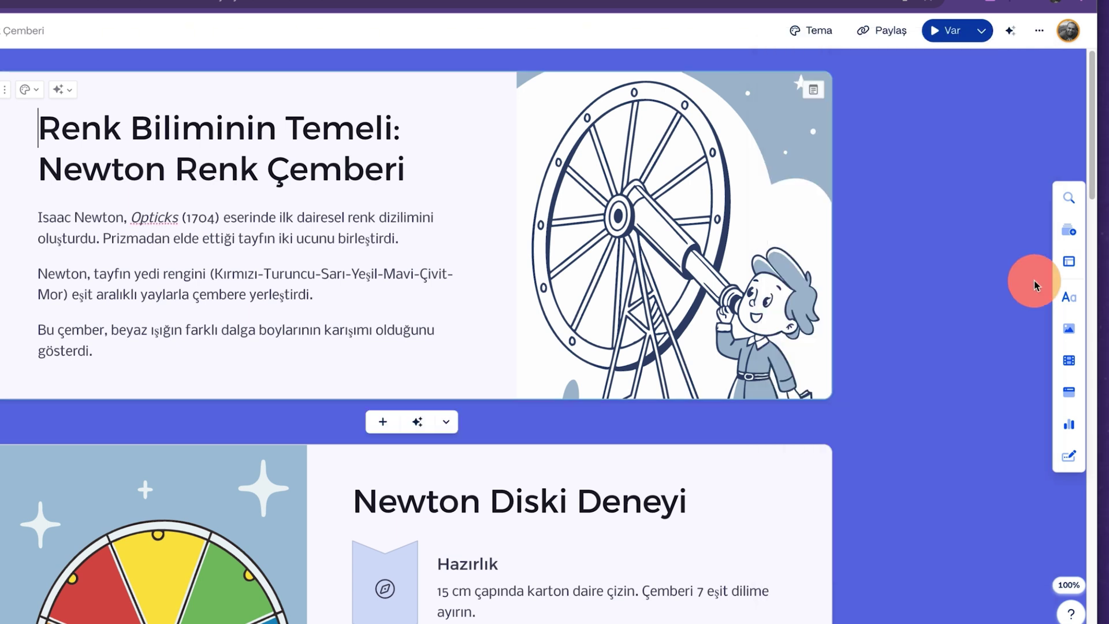
pyautogui.click(1070, 295)
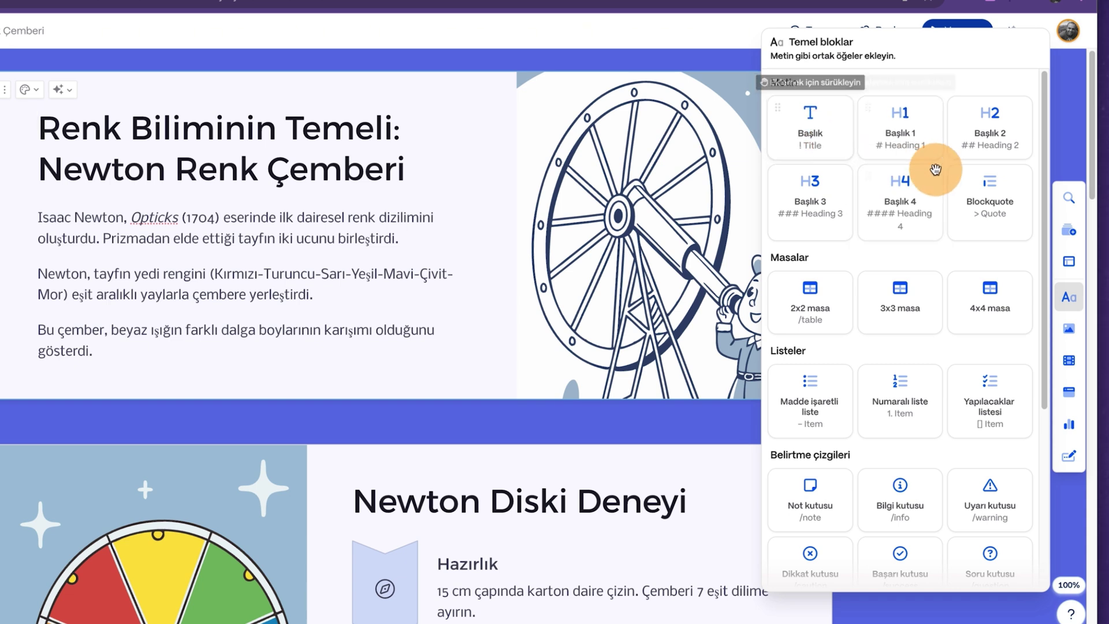
pyautogui.moveTo(787, 193); pyautogui.dragTo(334, 193)
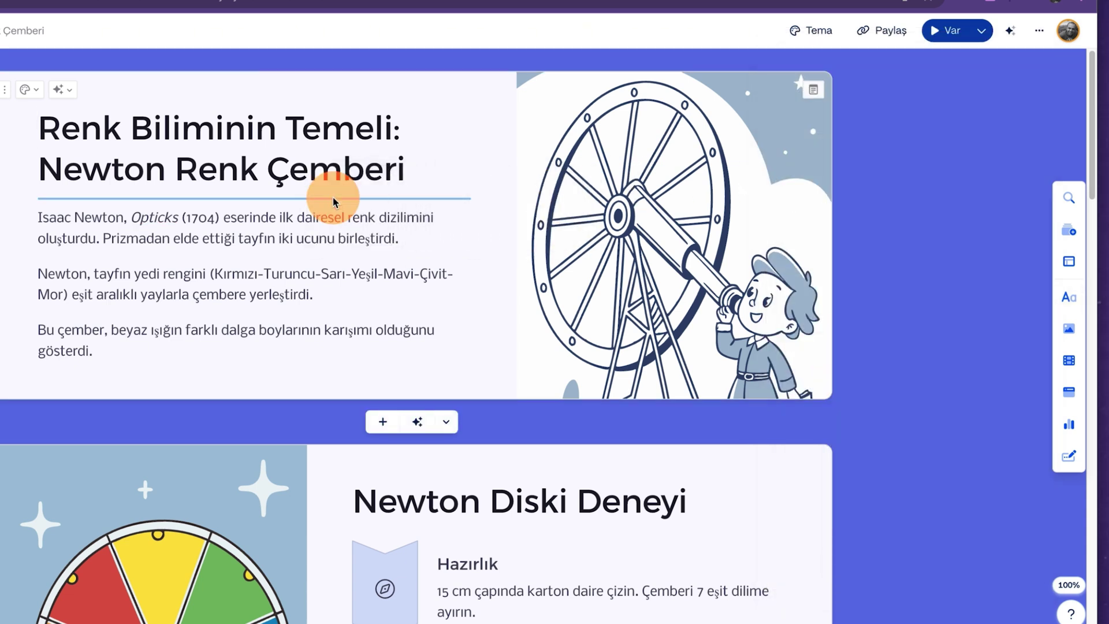
pyautogui.click(1069, 327)
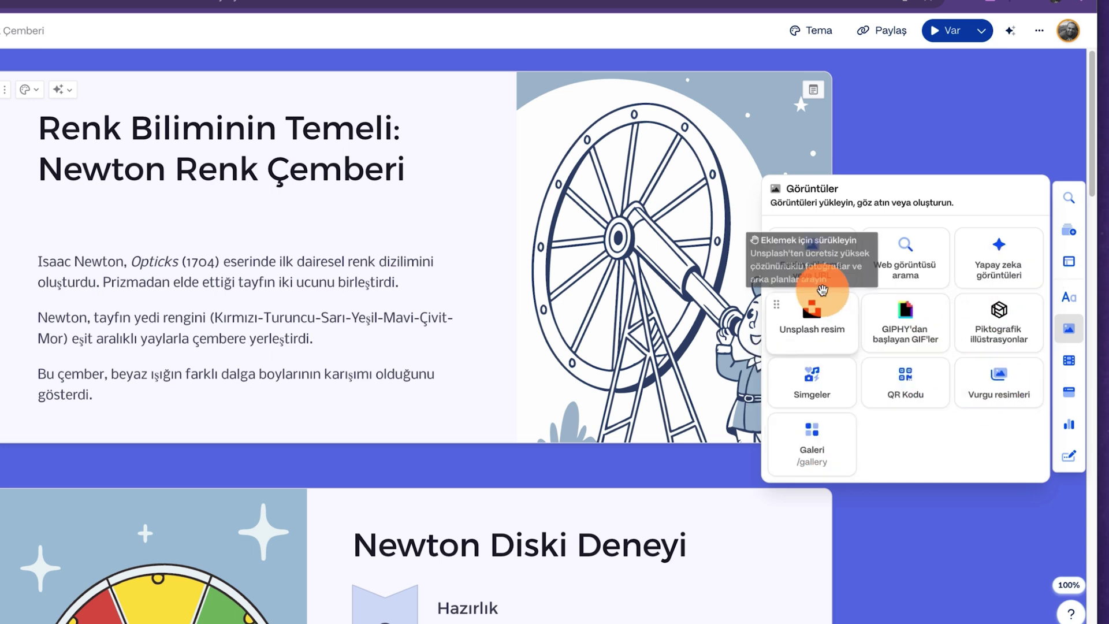
pyautogui.click(1068, 360)
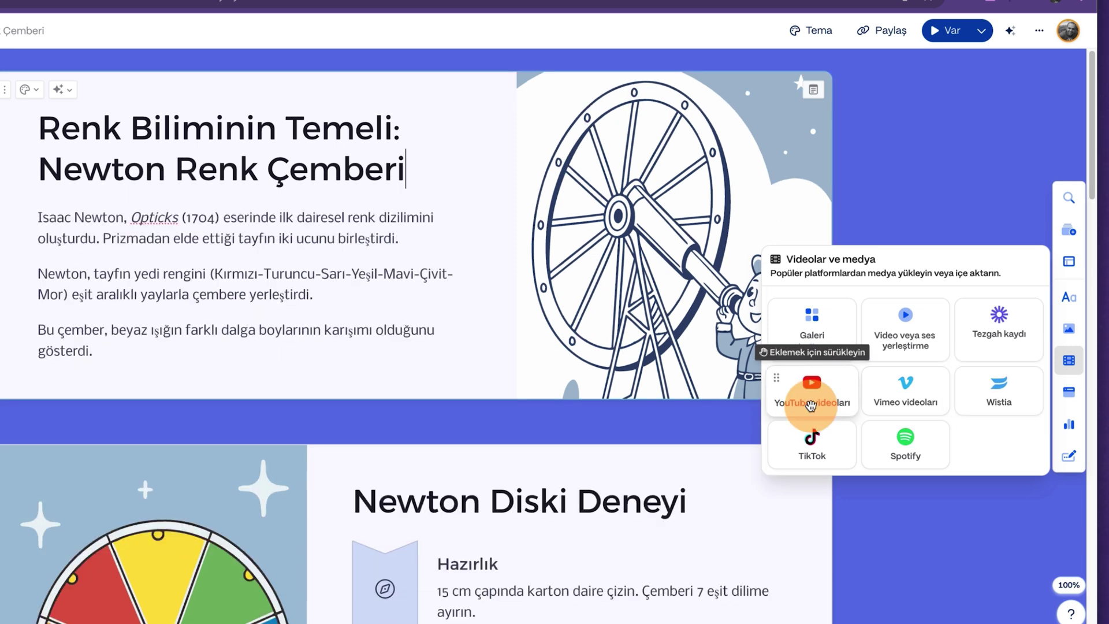
# Embed the Newton colour wheel YouTube Shorts video on the first card from its copied URL.
pyautogui.click(811, 405)
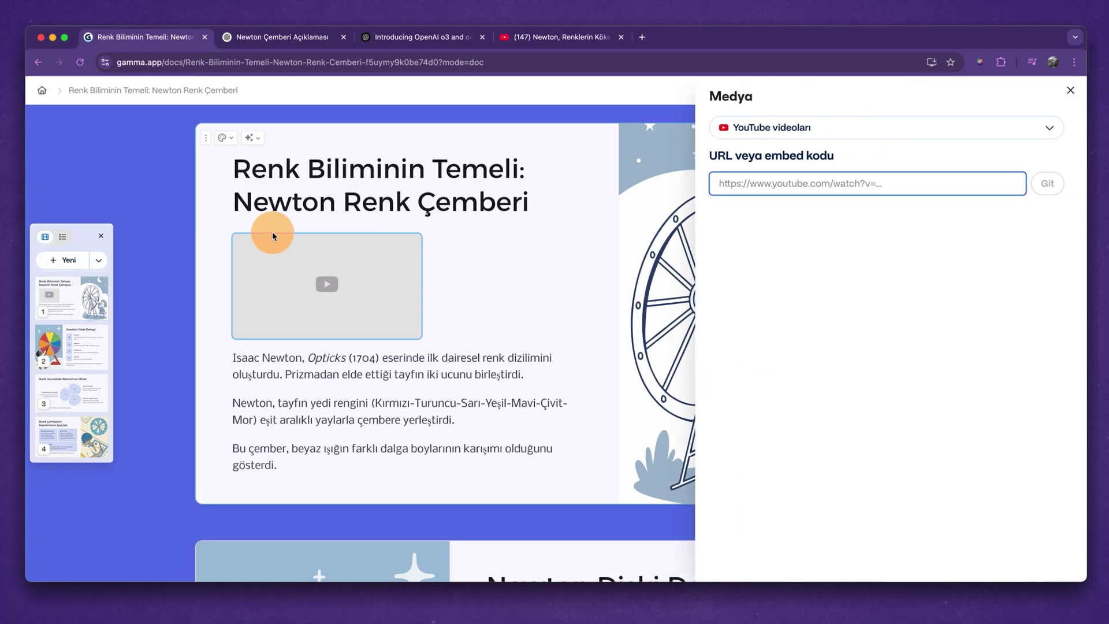
pyautogui.click(536, 41)
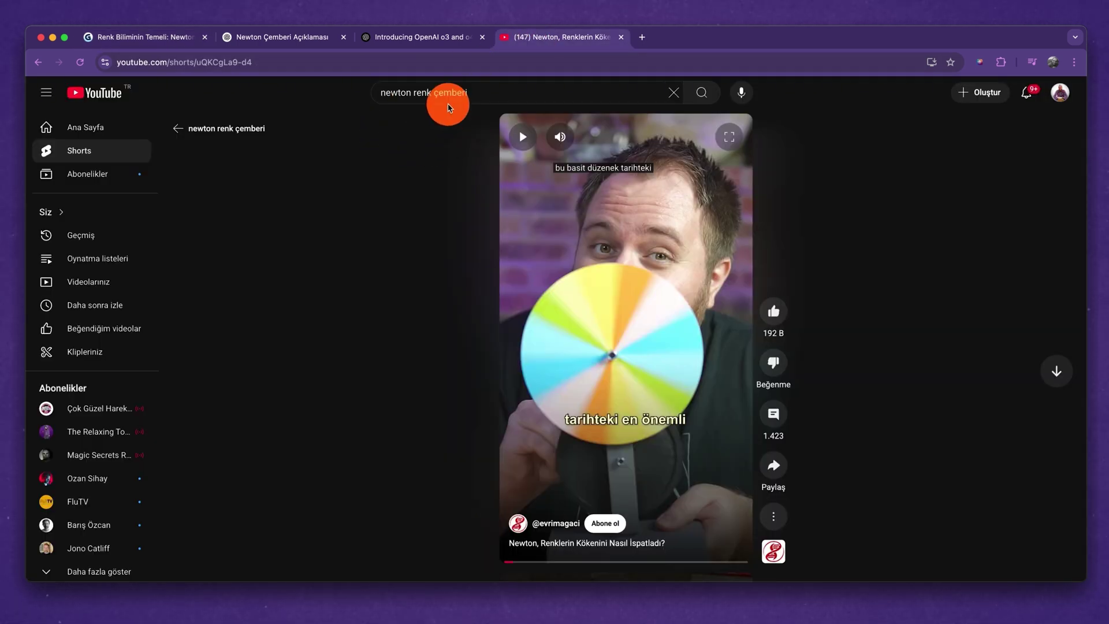
pyautogui.click(234, 63)
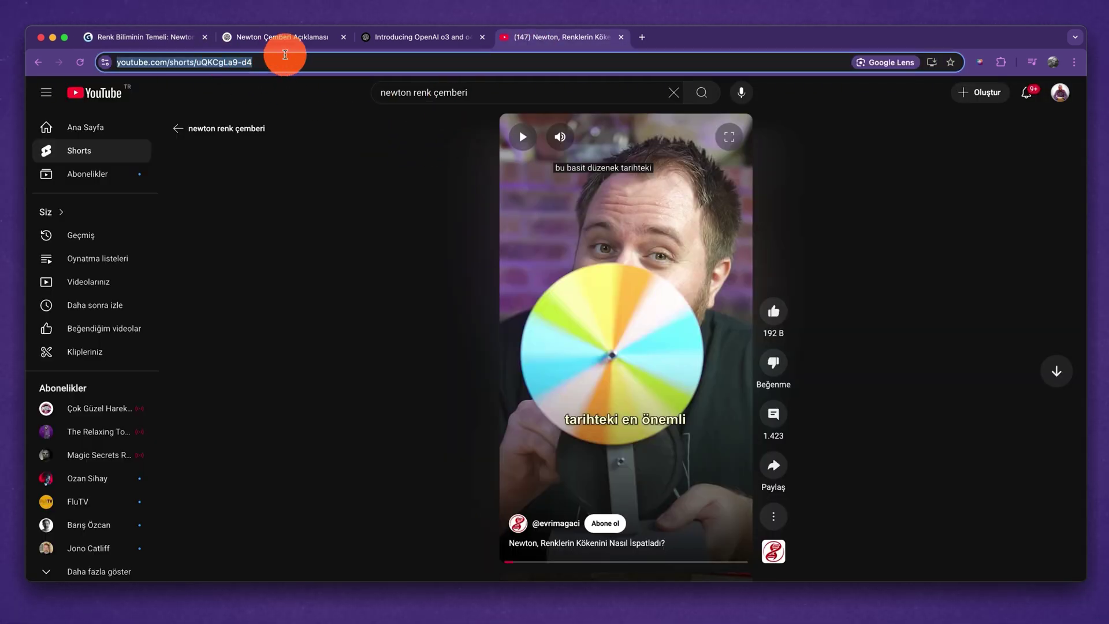
pyautogui.click(154, 38)
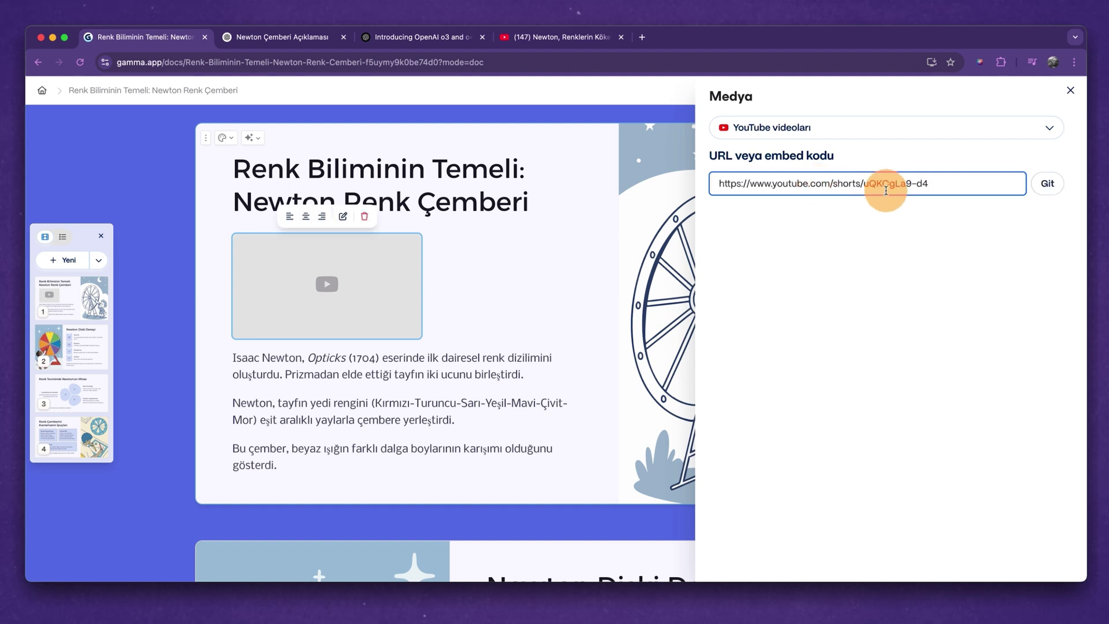
pyautogui.click(1047, 183)
# Open the app and web page embed options listing Figma, Miro, Airtable and PDF.
pyautogui.press('Escape')
pyautogui.scroll(-6, 1065, 390)
pyautogui.click(1065, 384)
pyautogui.click(1013, 344)
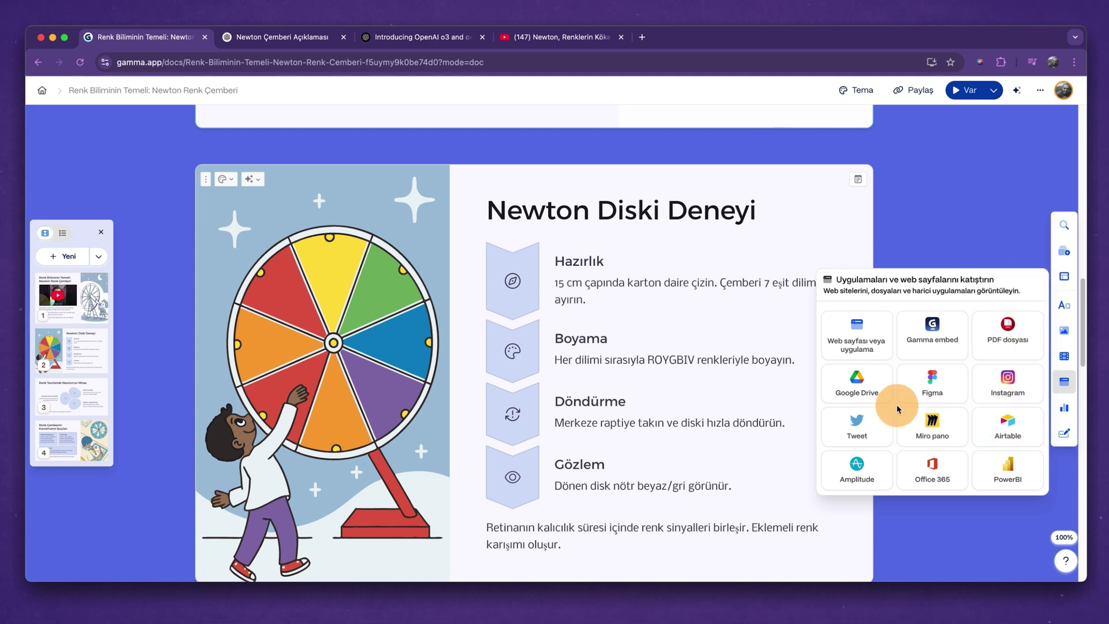
# Place a Typeform form from the Formlar ve düğmeler blocks onto the slide.
pyautogui.moveTo(1062, 407)
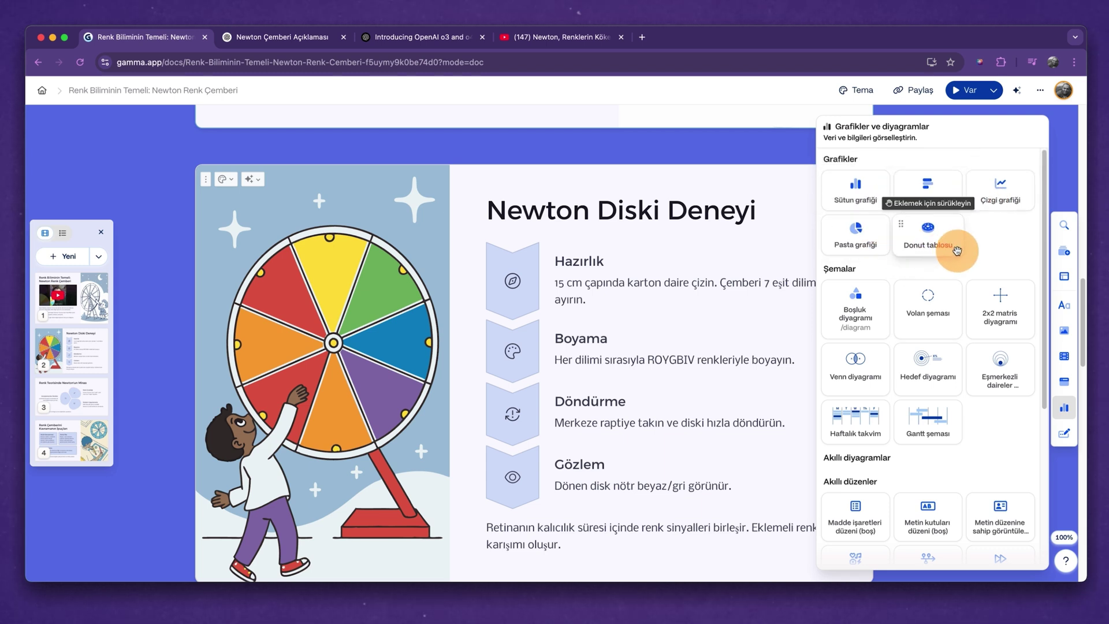
pyautogui.scroll(-5, 911, 383)
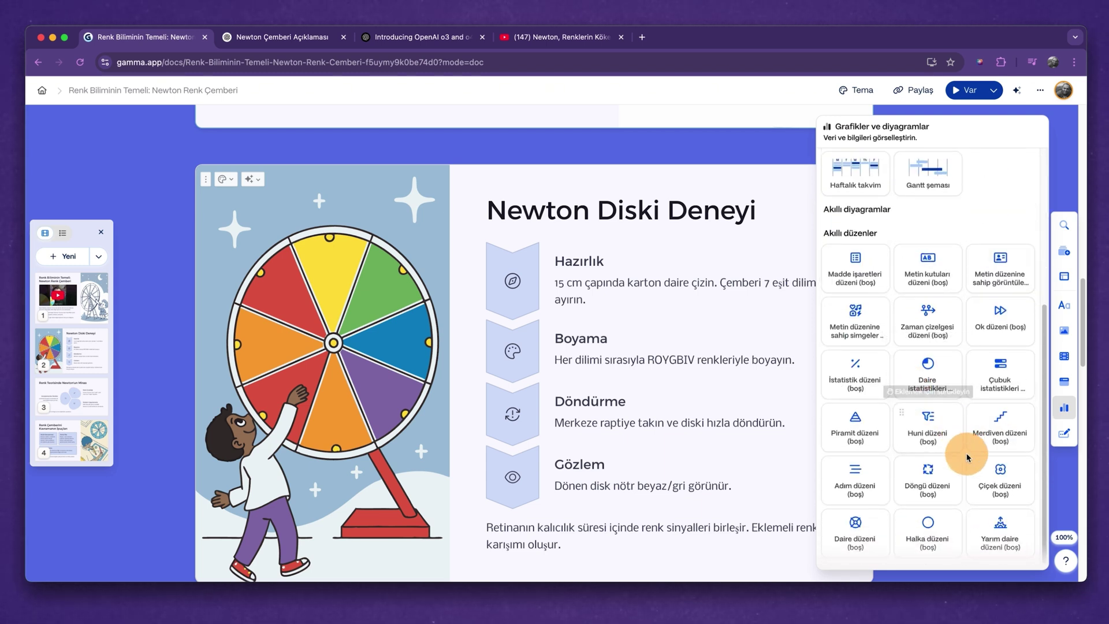
pyautogui.click(1062, 440)
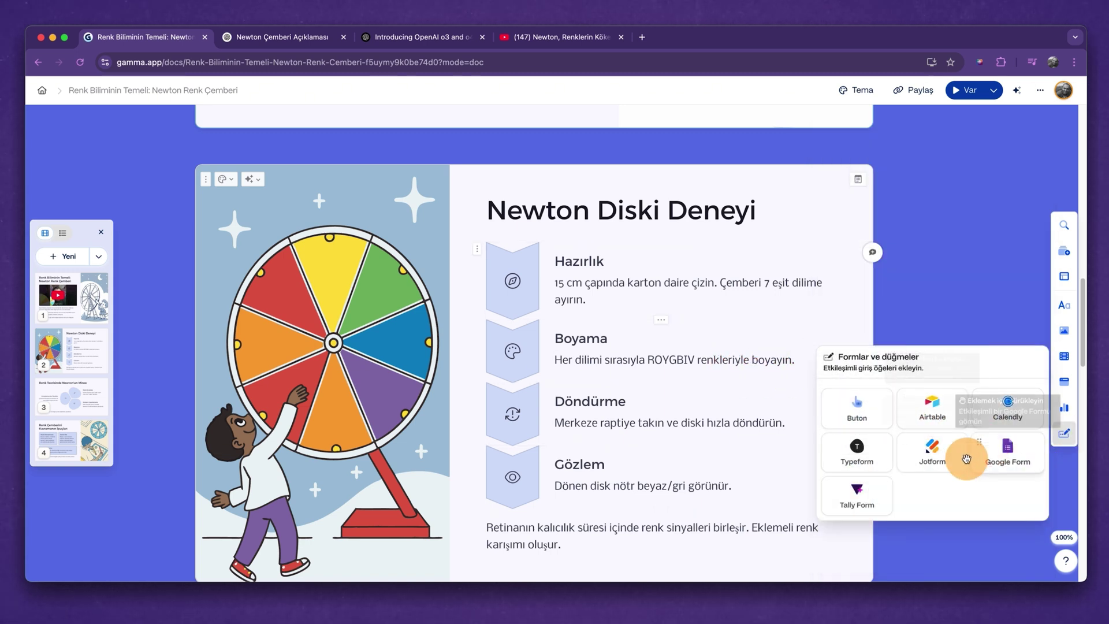
pyautogui.moveTo(859, 453); pyautogui.dragTo(764, 441)
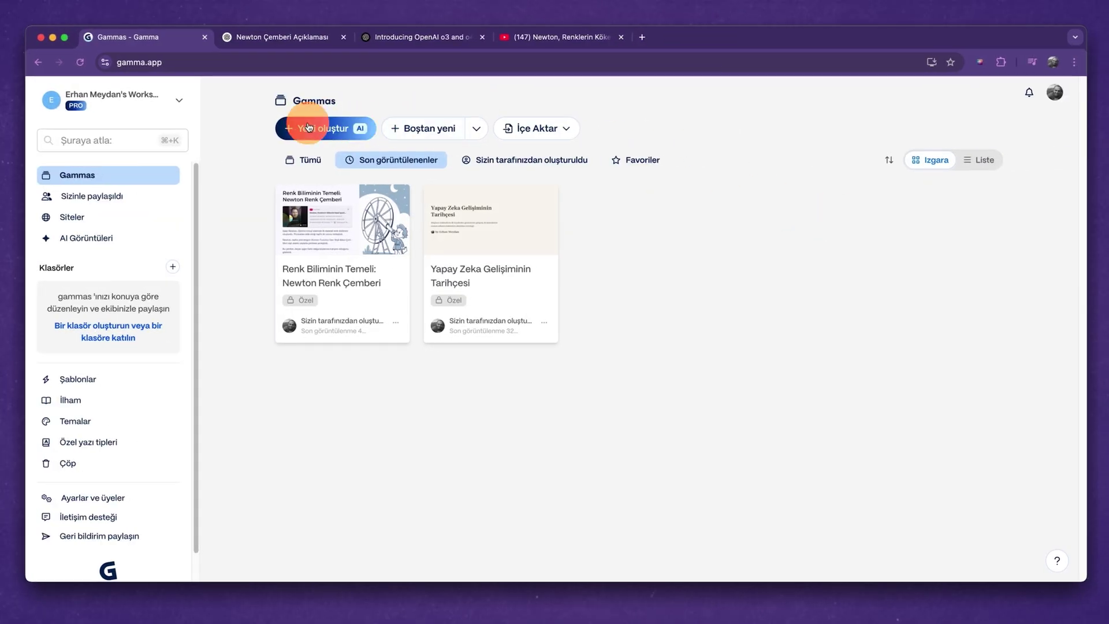
# Start a new AI gamma set to import from a web page URL.
pyautogui.click(310, 127)
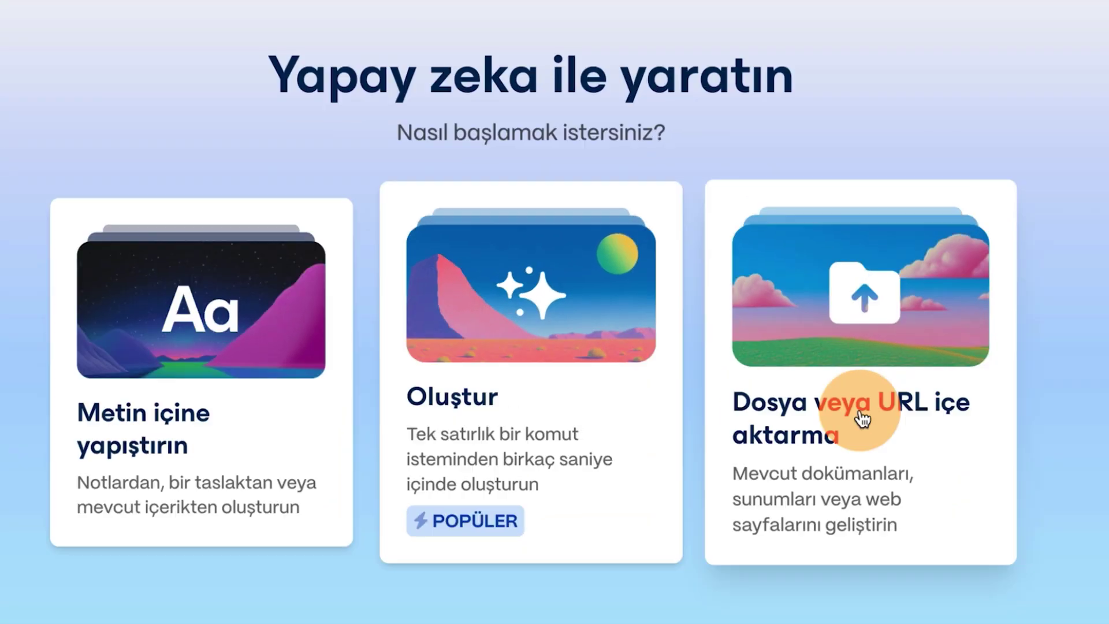
pyautogui.click(861, 403)
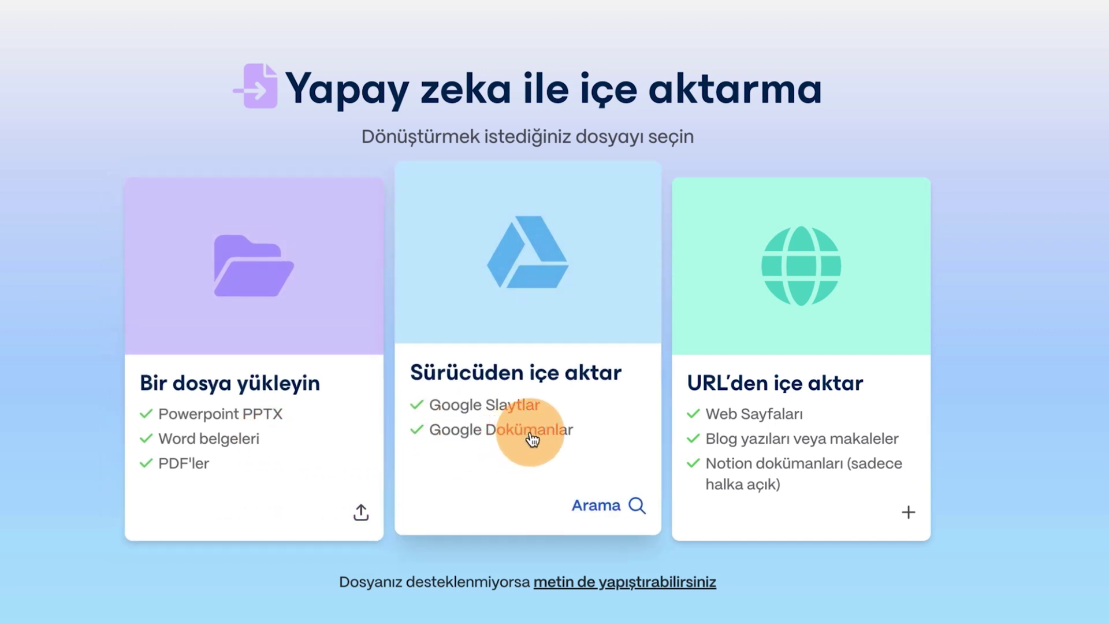
pyautogui.click(777, 423)
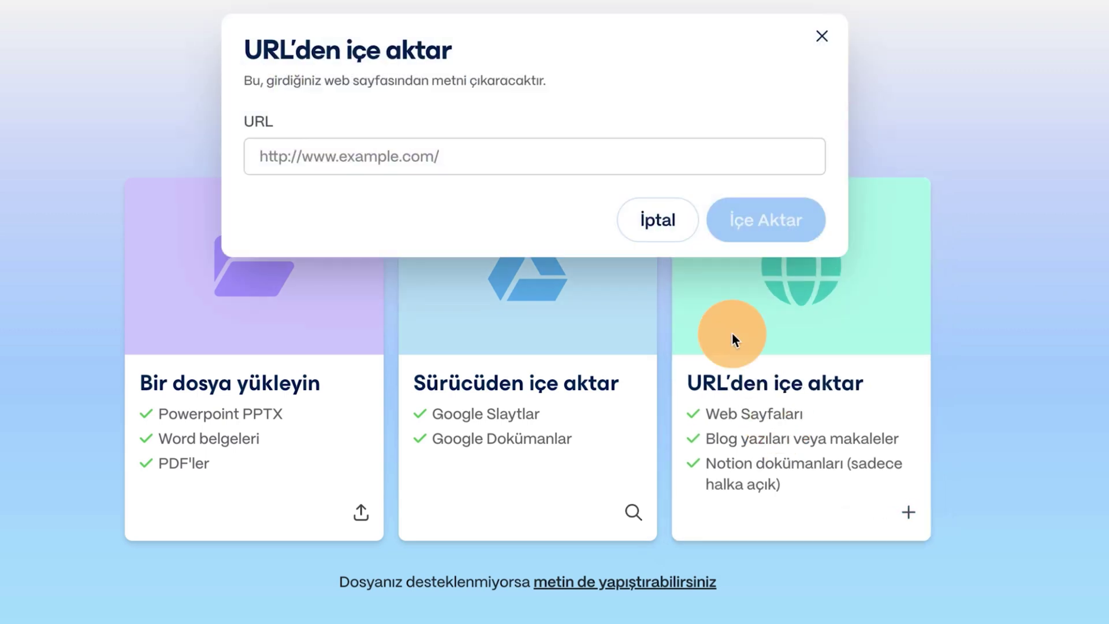
# Copy the OpenAI article's web address from its browser tab.
pyautogui.click(448, 39)
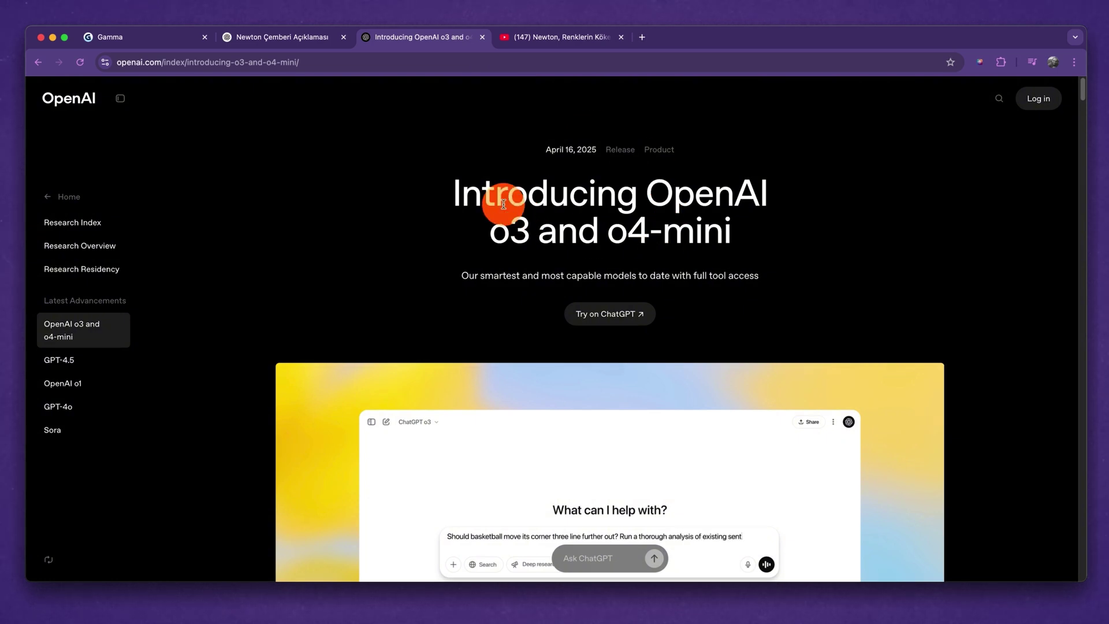
pyautogui.moveTo(504, 203); pyautogui.dragTo(553, 248)
pyautogui.click(412, 263)
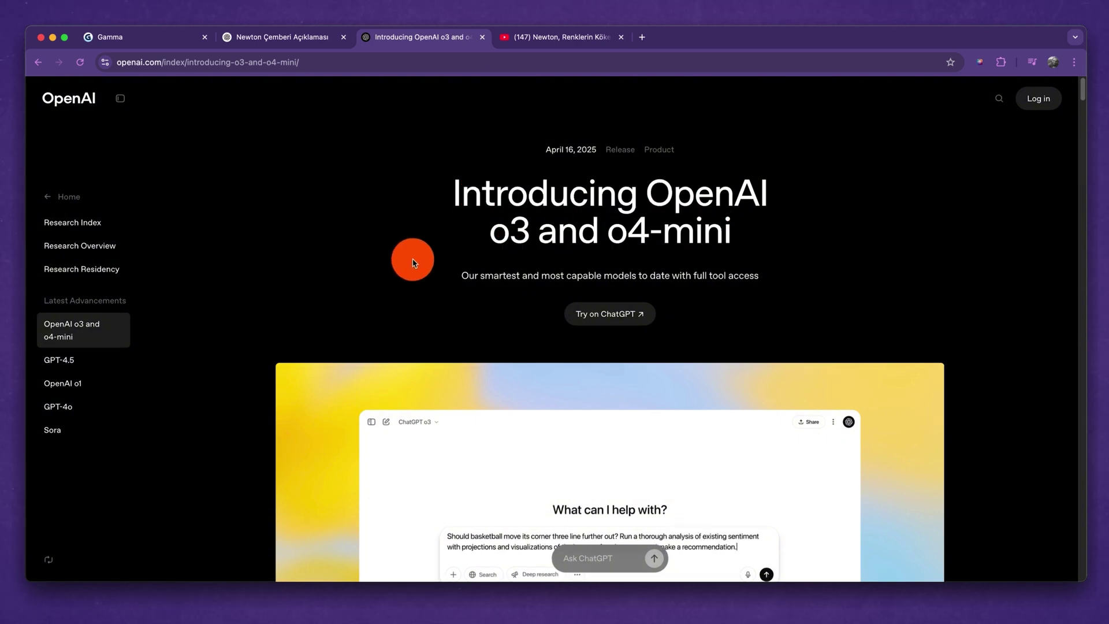
pyautogui.scroll(-20, 413, 258)
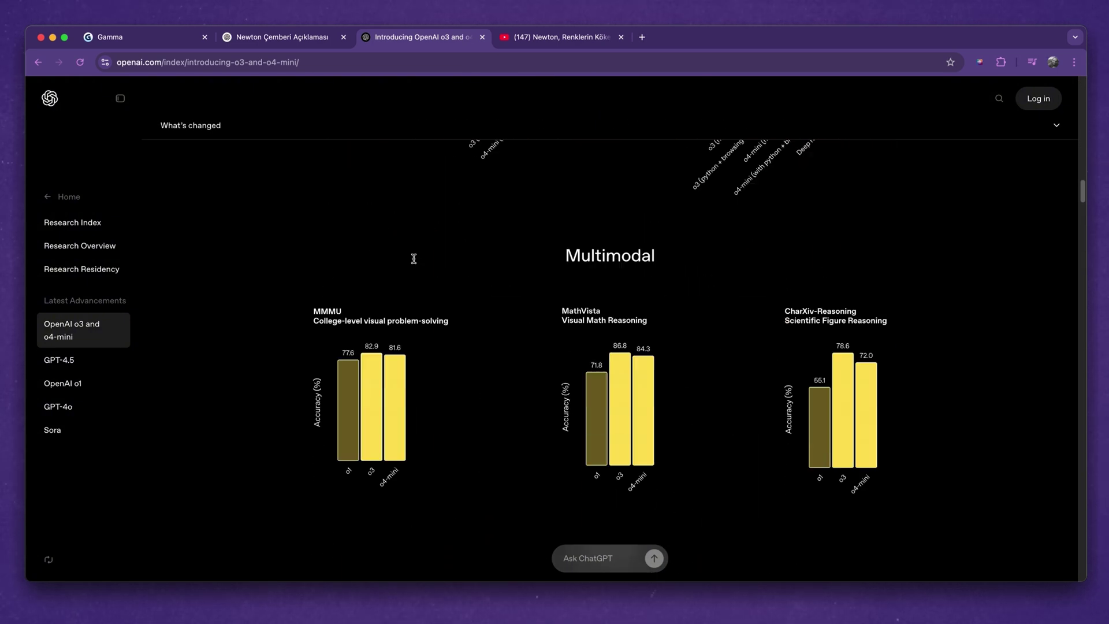
pyautogui.scroll(-15, 414, 258)
pyautogui.click(306, 63)
pyautogui.press('super+c')
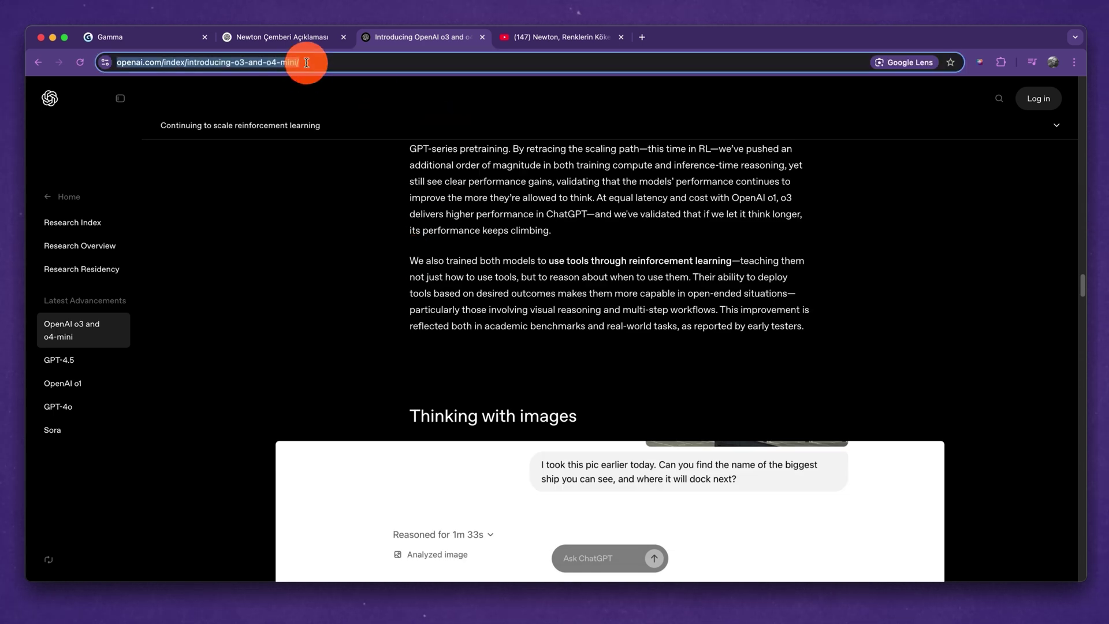
pyautogui.click(147, 44)
# Import the OpenAI o3 and o4-mini article from its pasted URL.
pyautogui.click(396, 200)
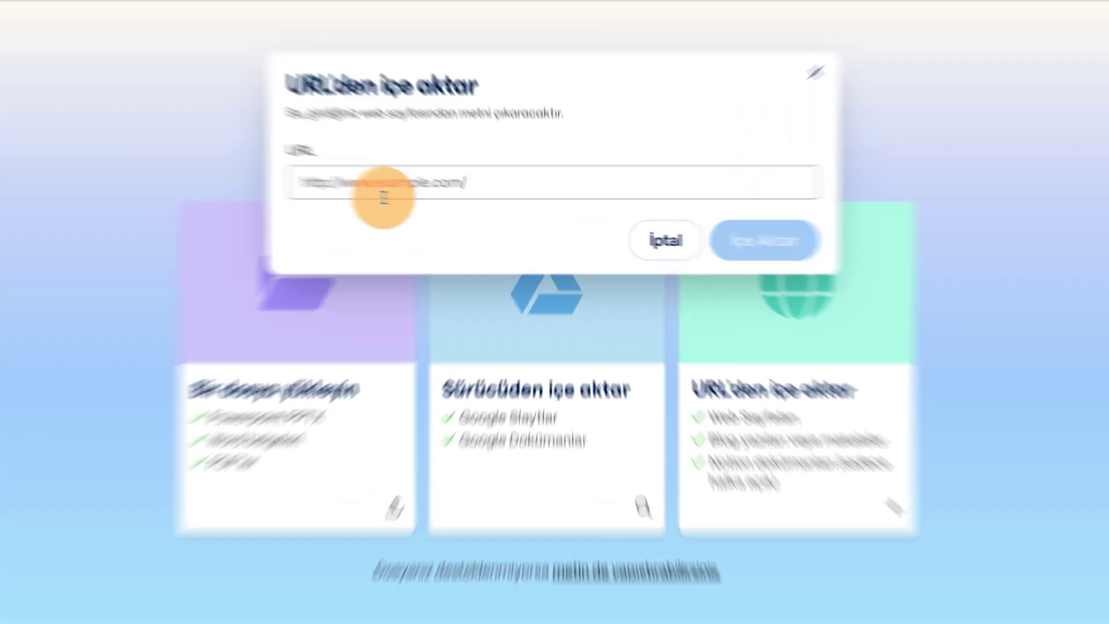
pyautogui.press('super+v')
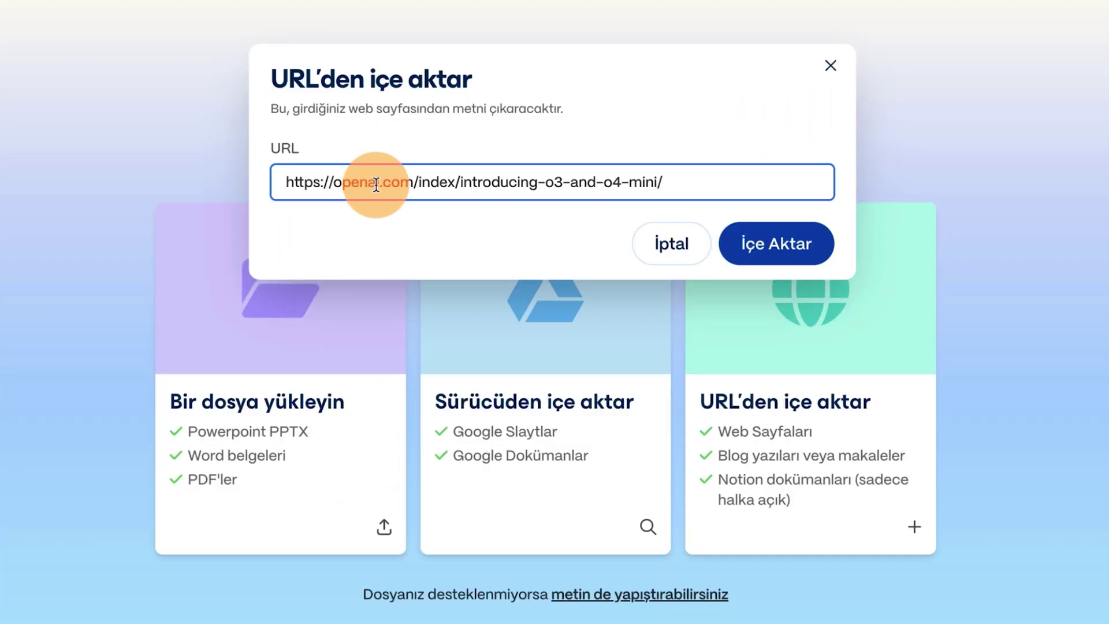
pyautogui.click(777, 234)
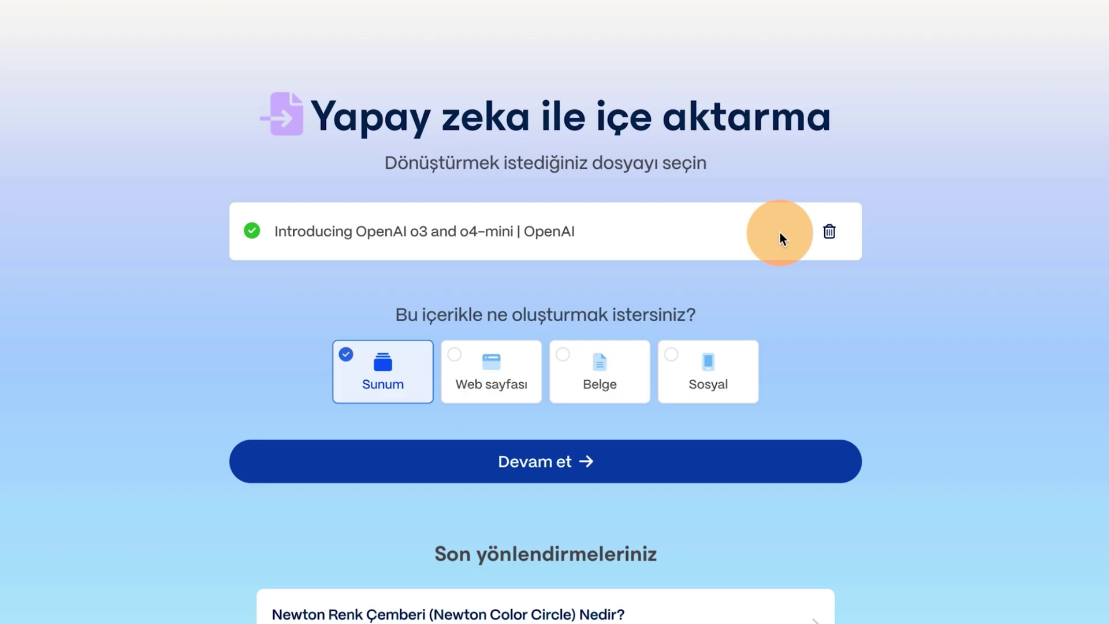
# Set the imported article's presentation to 10 cards in the prompt editor.
pyautogui.click(561, 466)
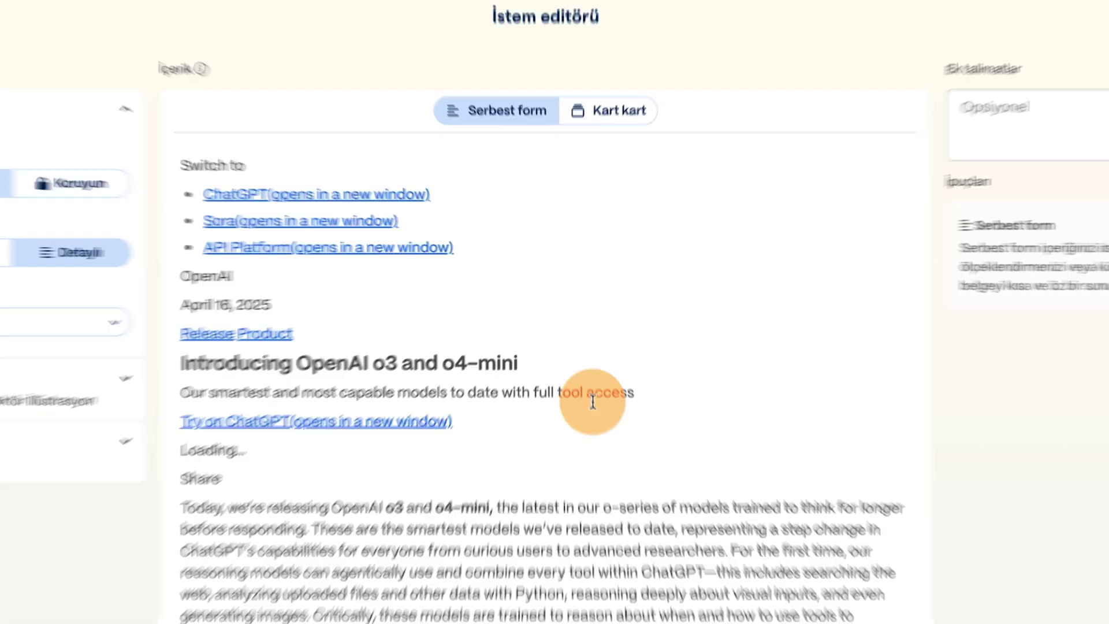
pyautogui.scroll(-15, 570, 359)
pyautogui.click(534, 562)
pyautogui.click(534, 561)
pyautogui.scroll(20, 531, 439)
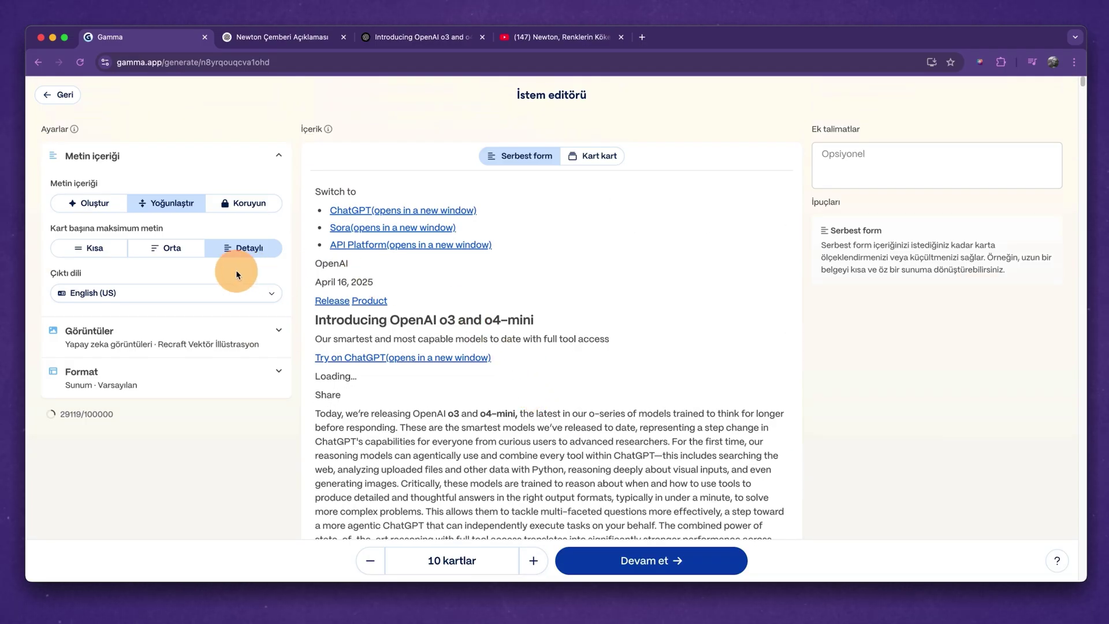
# Set the deck's output language to Türkçe.
pyautogui.click(164, 301)
pyautogui.scroll(-6, 162, 347)
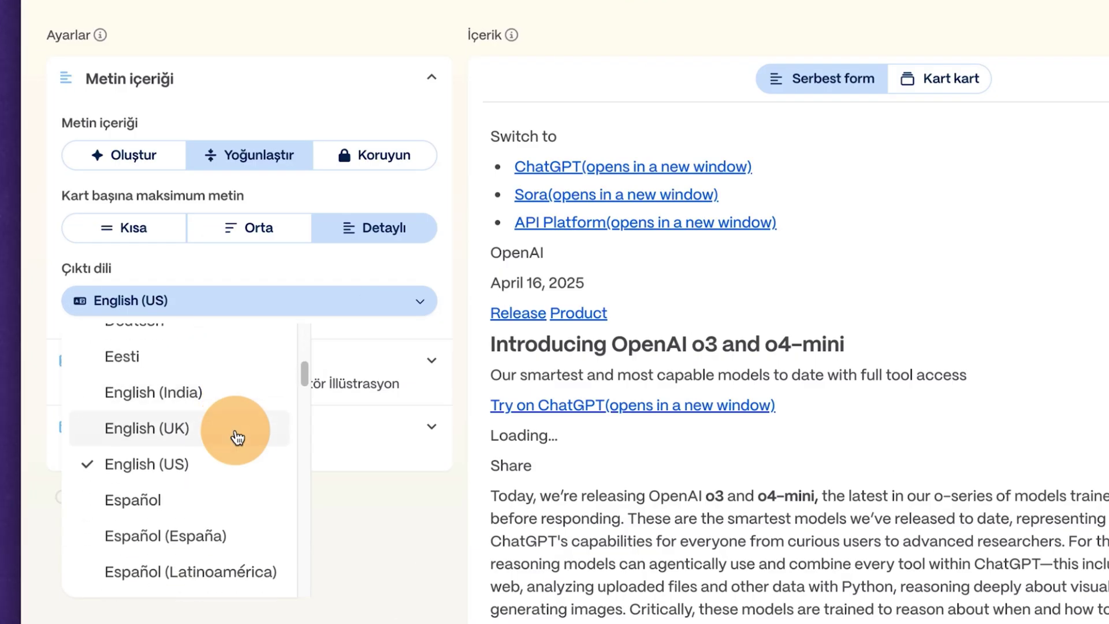
pyautogui.scroll(-15, 237, 437)
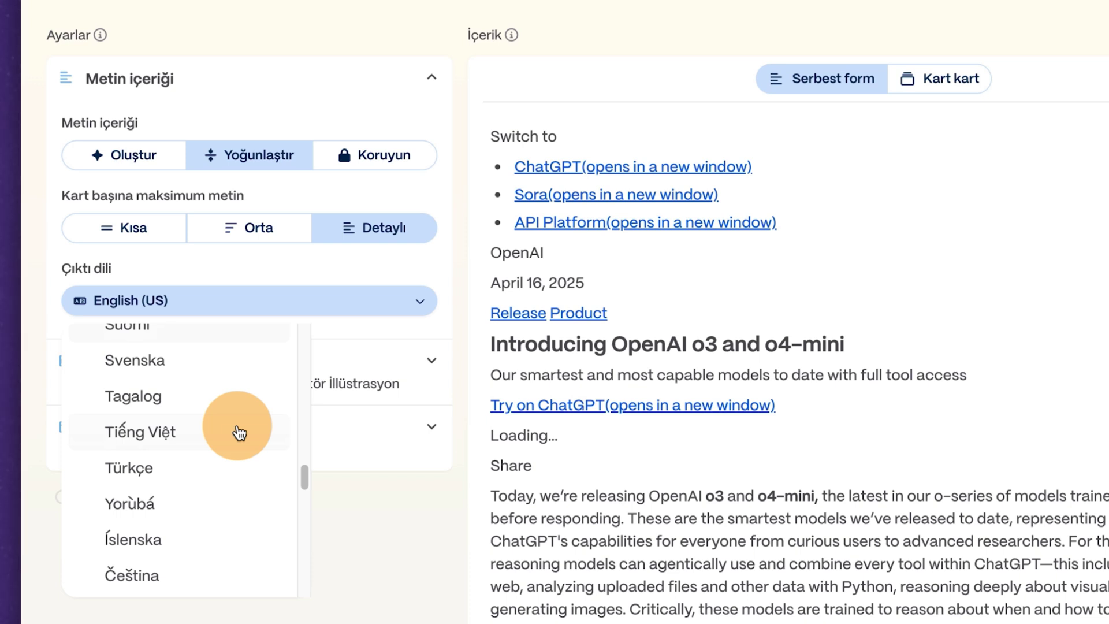
pyautogui.click(194, 466)
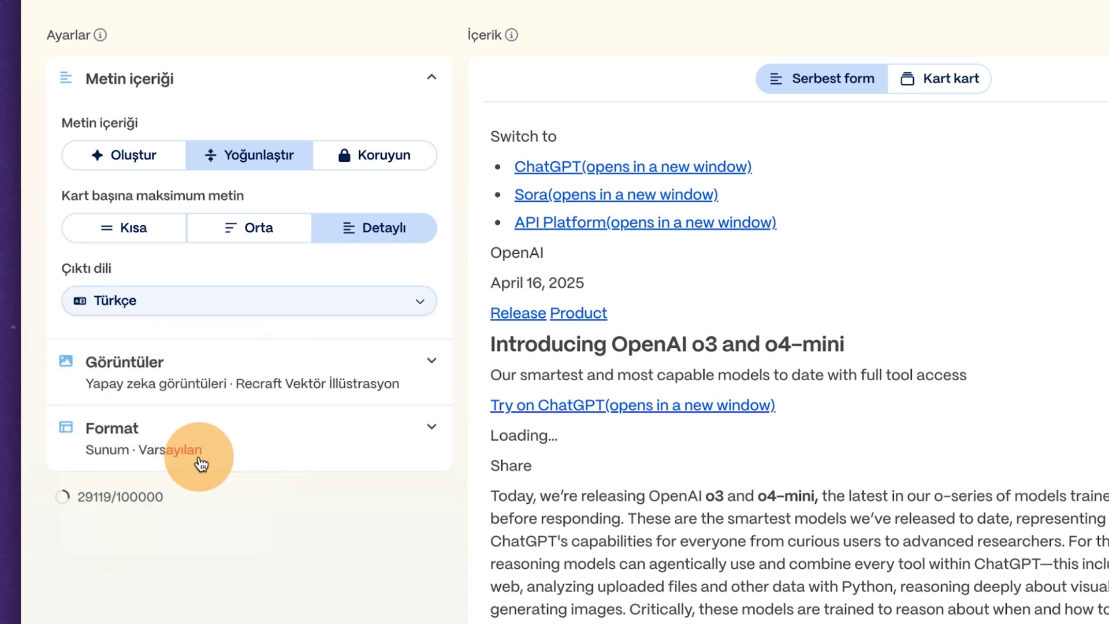
# Use Flux Pro for images and have the text generated fresh from the source.
pyautogui.click(199, 346)
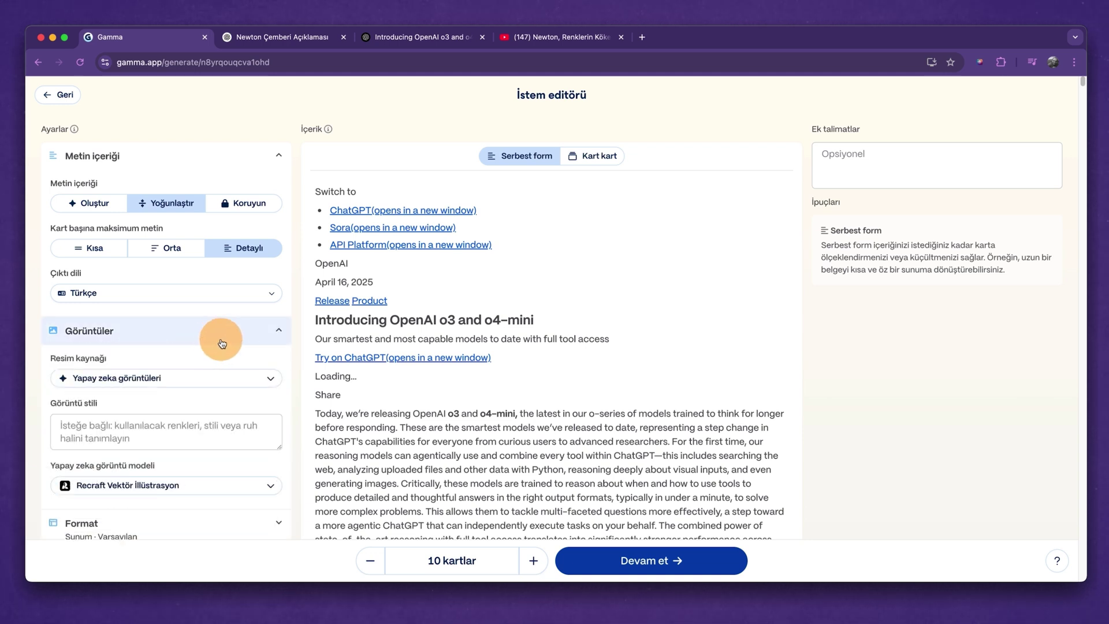
pyautogui.click(190, 485)
pyautogui.scroll(-1, 200, 382)
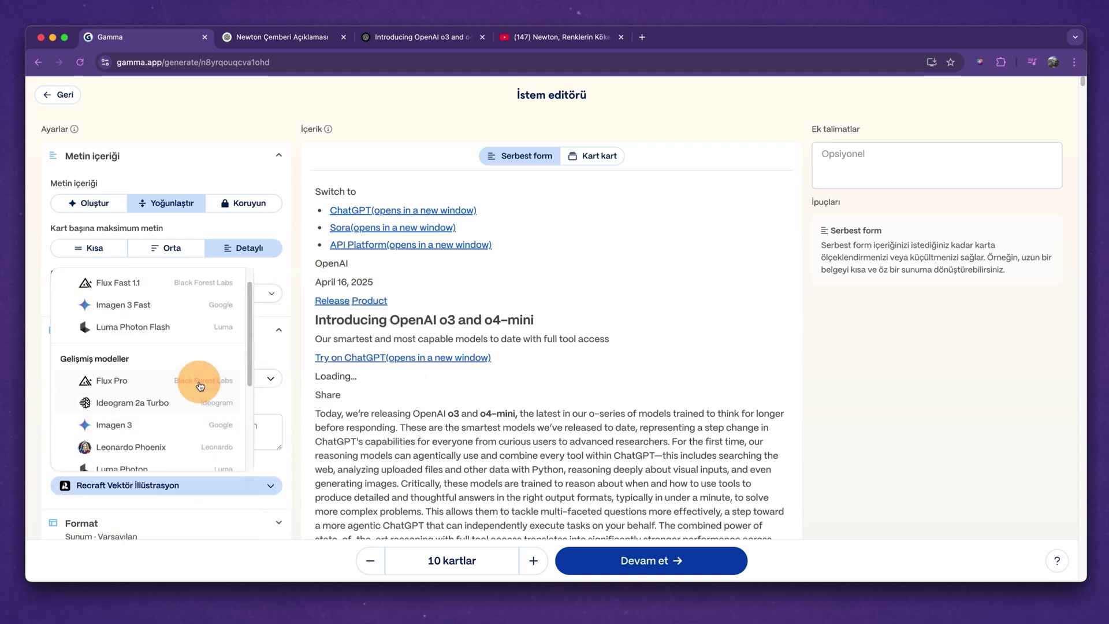
pyautogui.click(200, 372)
pyautogui.scroll(-1, 168, 289)
pyautogui.click(92, 191)
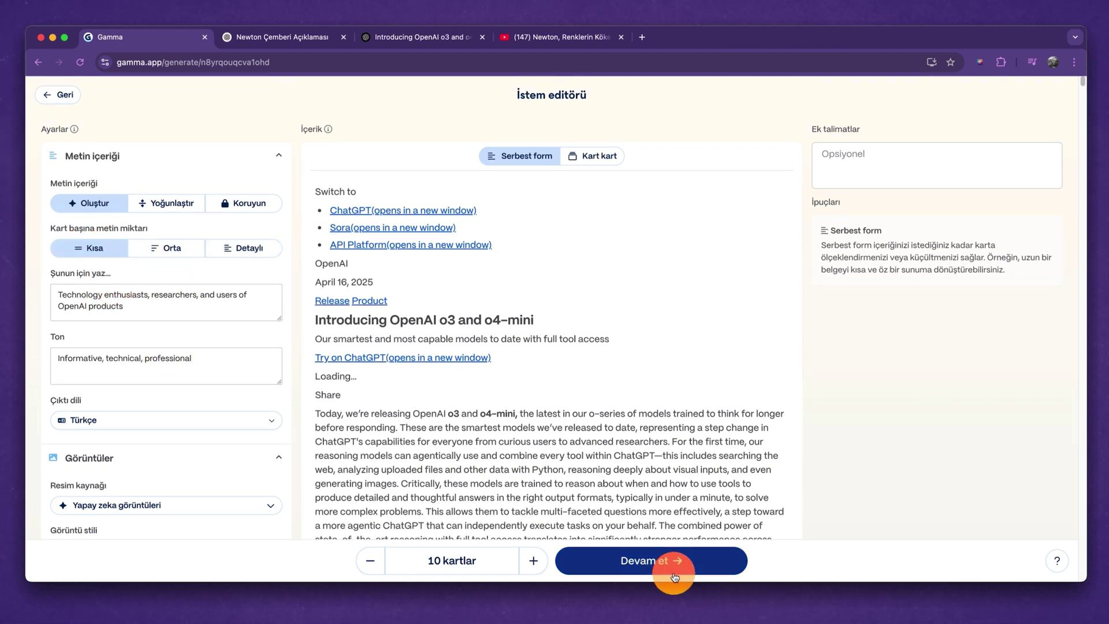
pyautogui.click(723, 561)
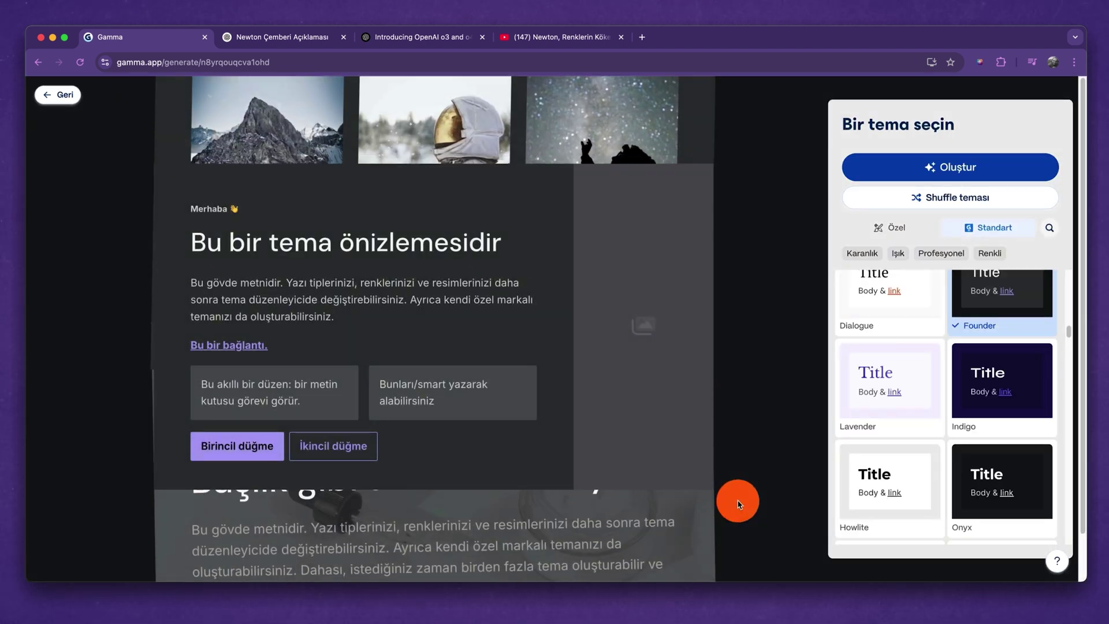
# Generate the 10-card 'OpenAI o3 ve o4-mini Tanıtımı' deck in the Founder theme and scroll through its slides.
pyautogui.click(969, 169)
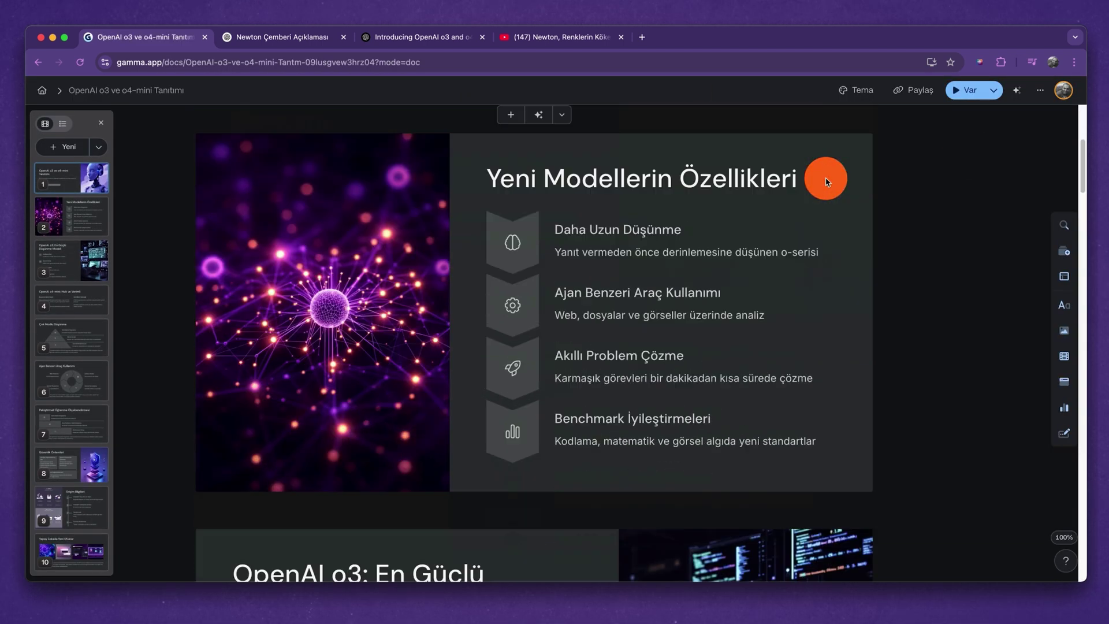
pyautogui.scroll(-3, 828, 175)
pyautogui.scroll(-1, 826, 178)
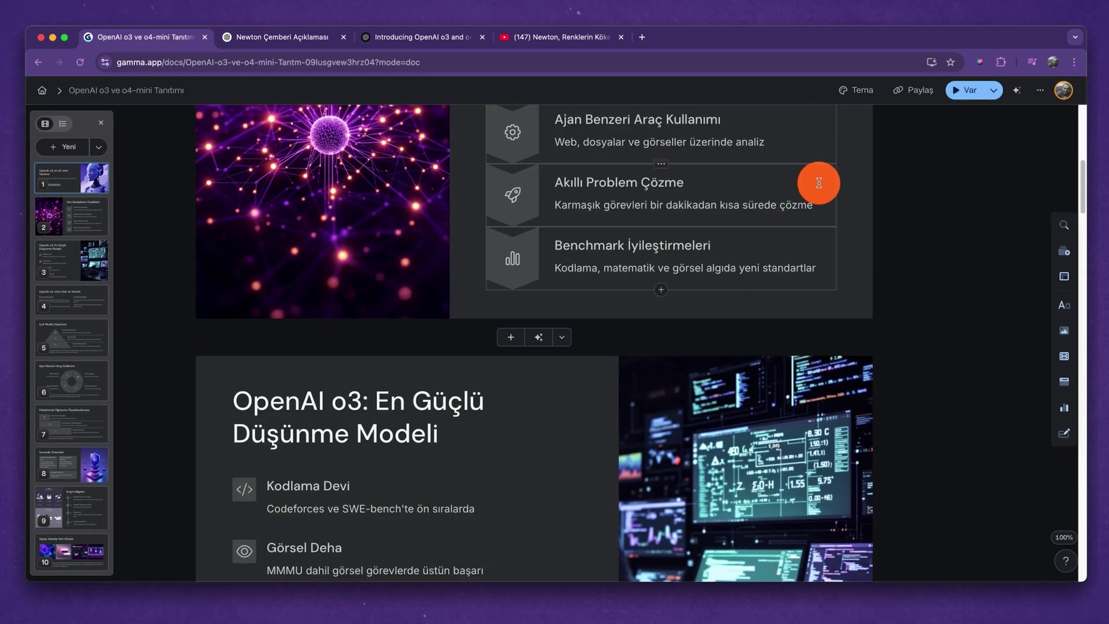
pyautogui.scroll(-10, 819, 183)
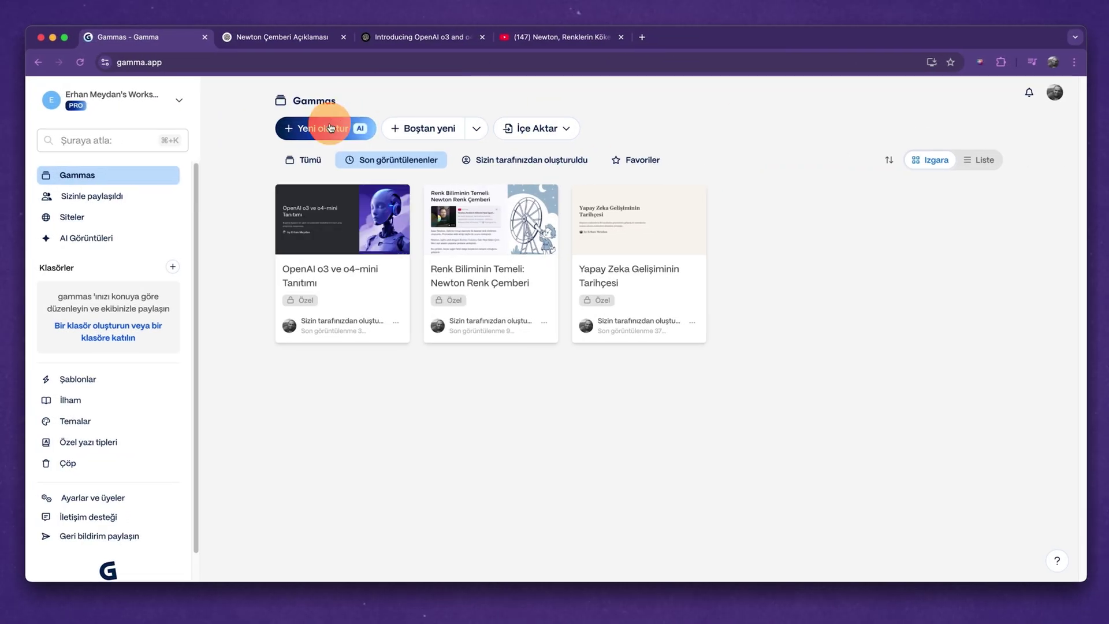
# Start a new Gamma presentation by importing from a file upload.
pyautogui.click(330, 128)
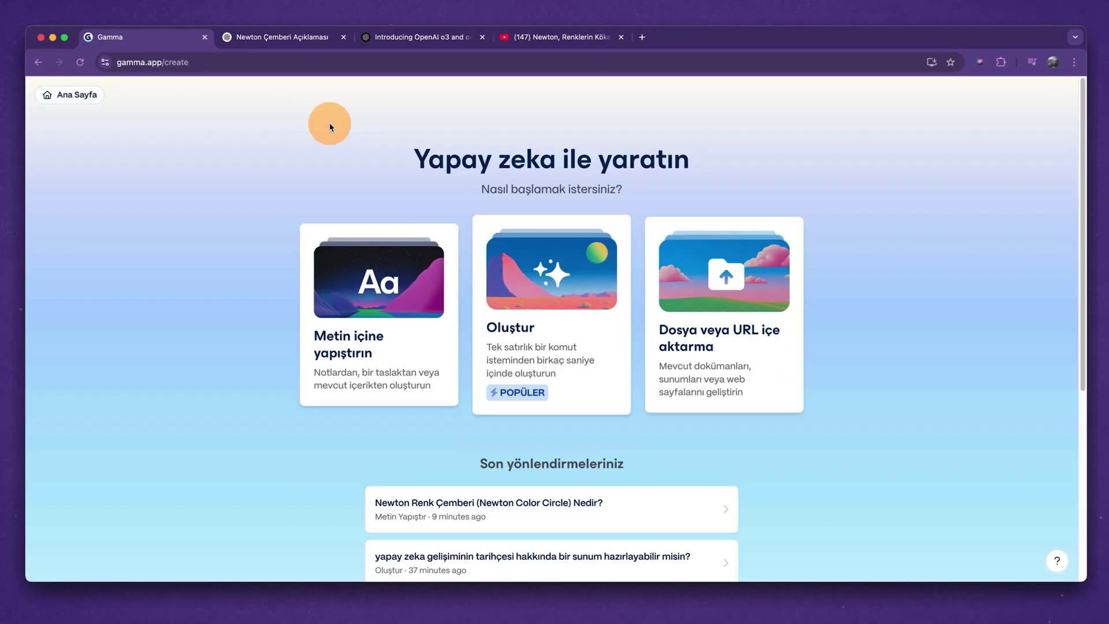
pyautogui.click(850, 383)
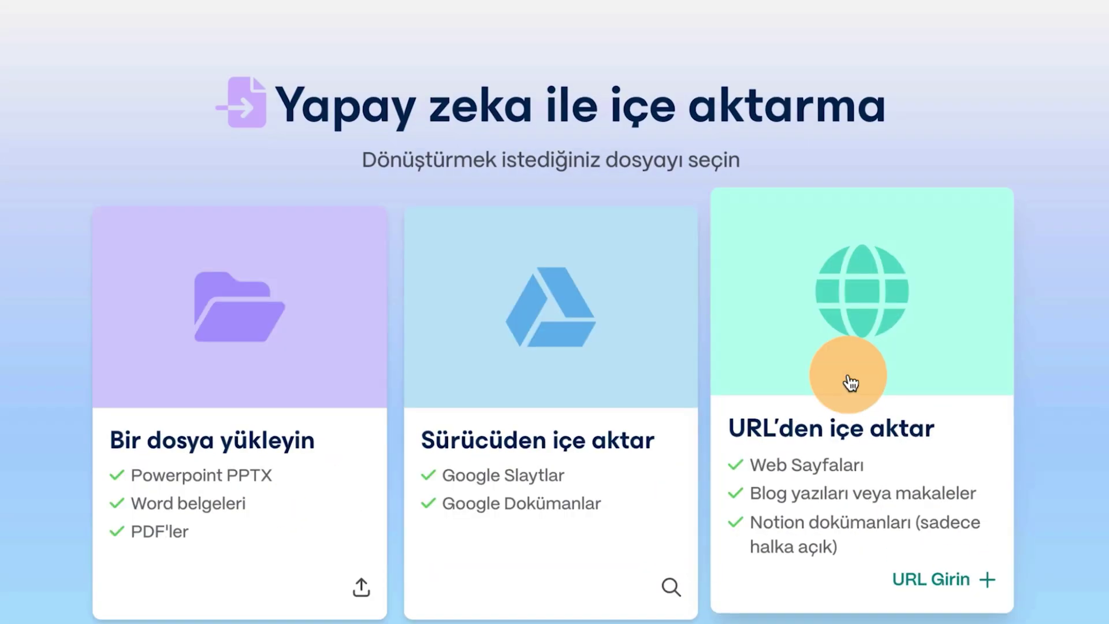
pyautogui.click(225, 442)
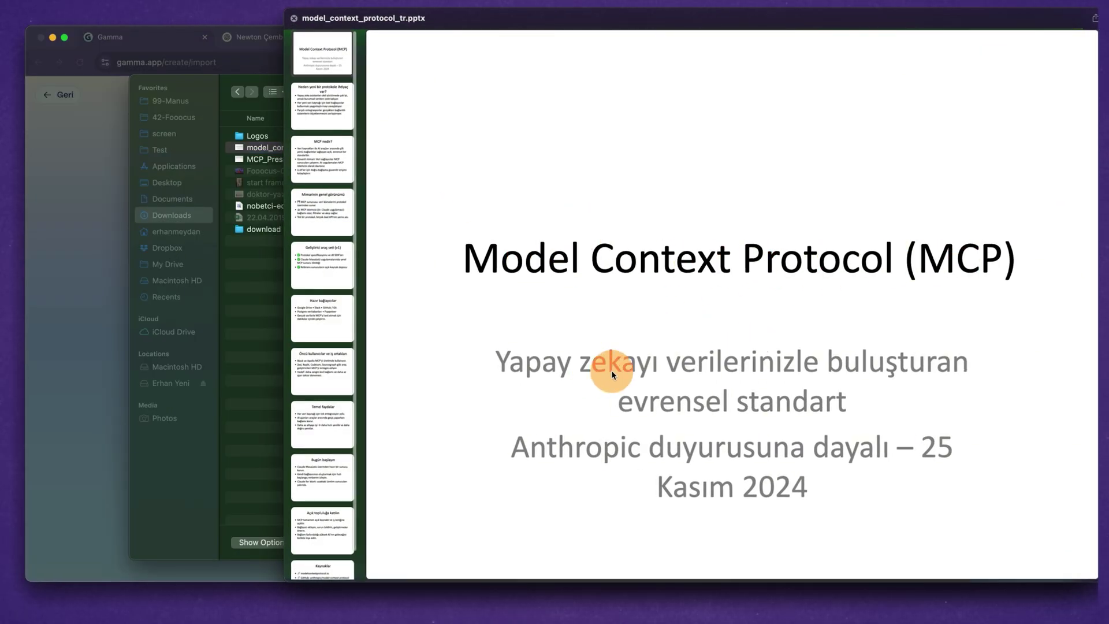
# Preview slides 2–4 of model_context_protocol_tr.pptx in Quick Look, then upload it.
pyautogui.click(317, 110)
pyautogui.click(317, 155)
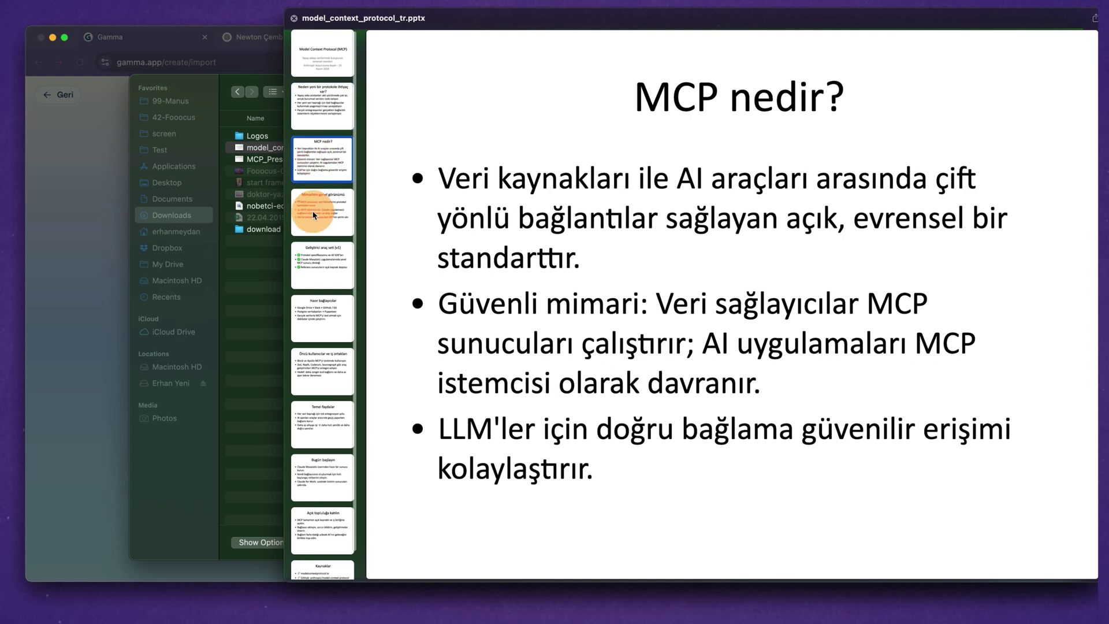
pyautogui.click(316, 212)
pyautogui.click(948, 522)
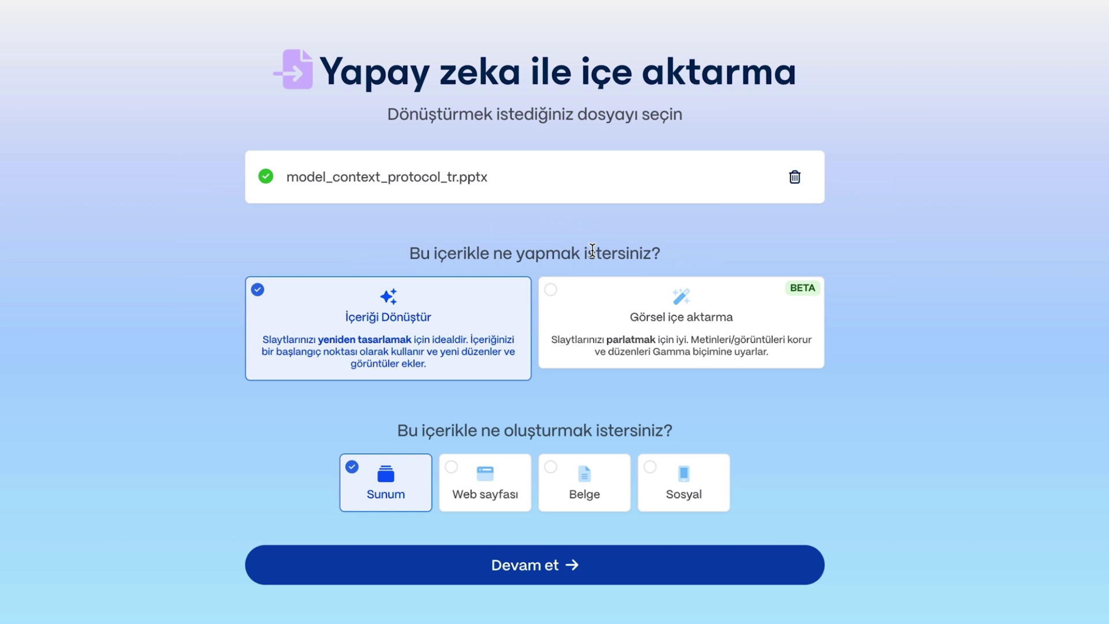
# Continue to the 11-card editor and review the audience and tone descriptions.
pyautogui.click(754, 339)
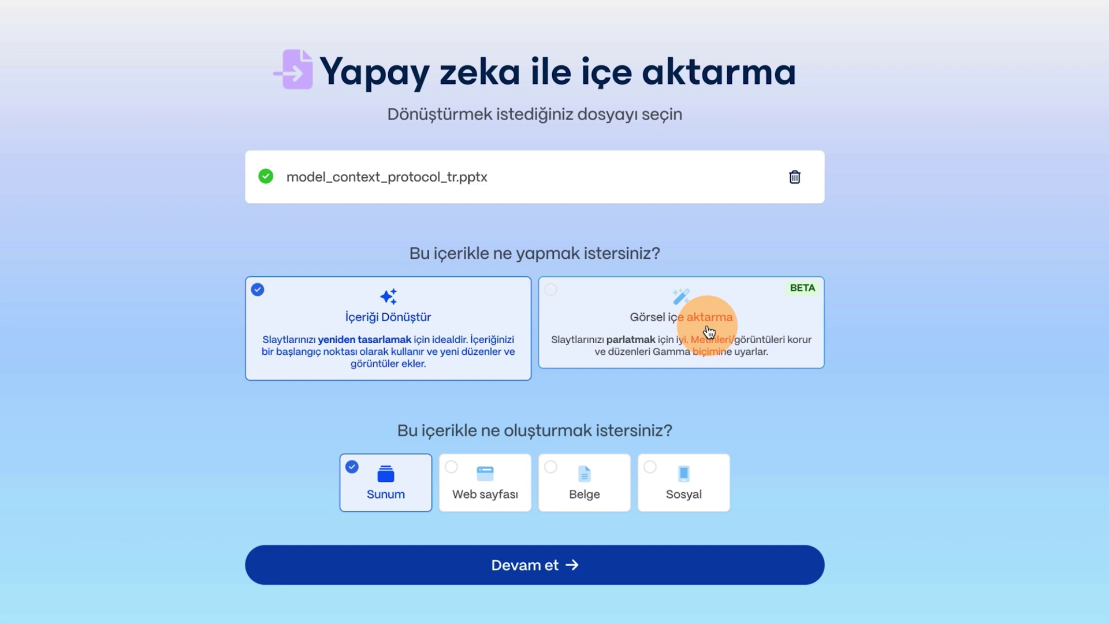
pyautogui.click(562, 553)
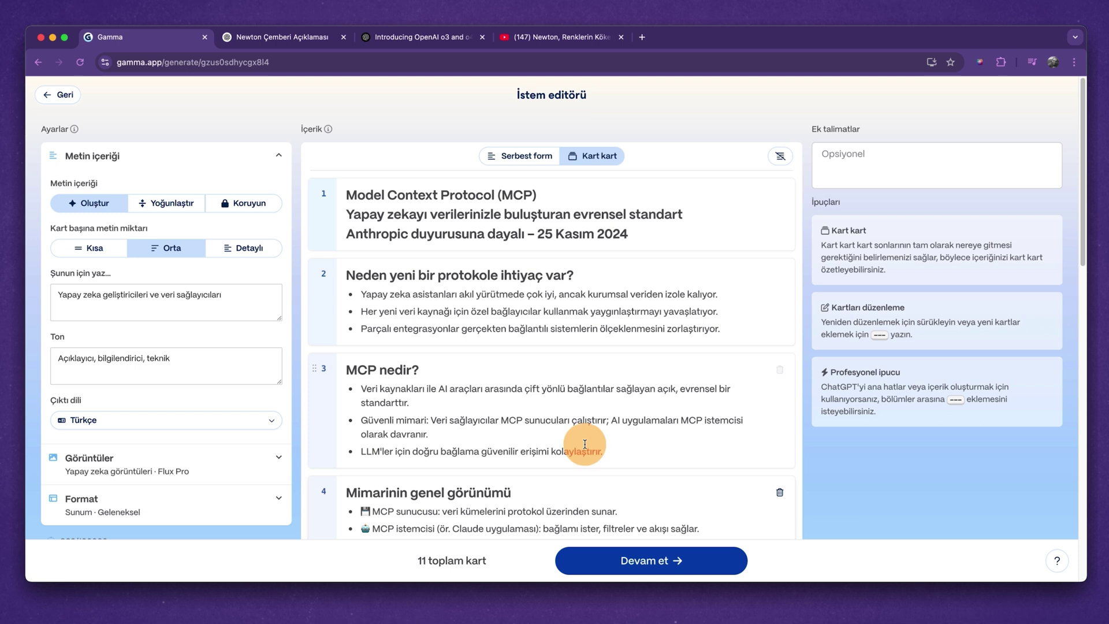
pyautogui.scroll(-4, 514, 376)
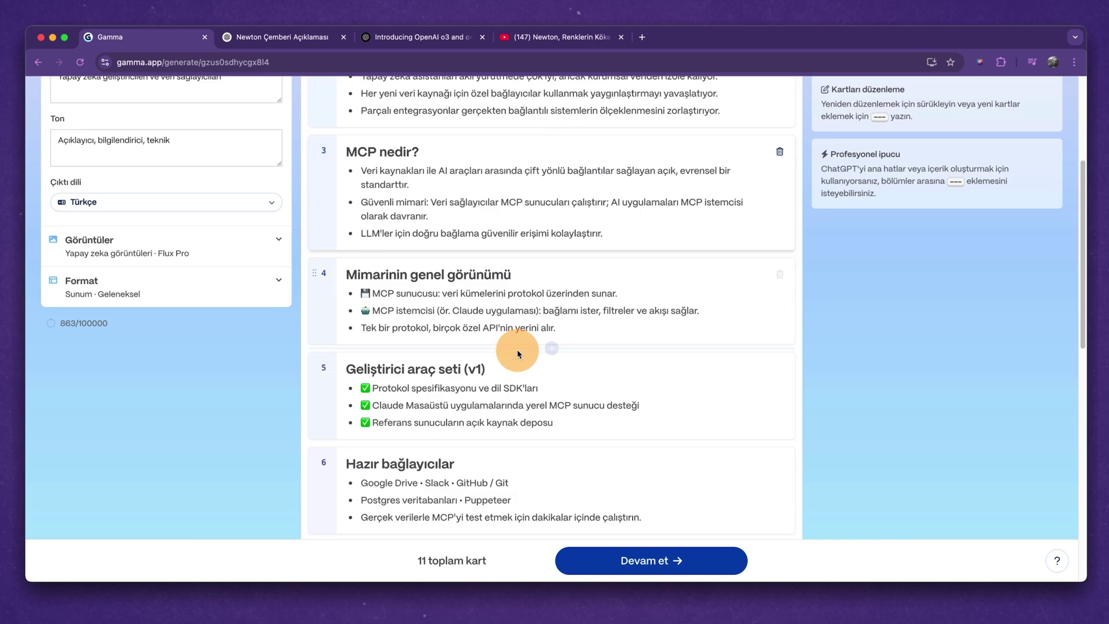
pyautogui.scroll(-10, 518, 354)
pyautogui.scroll(15, 515, 335)
pyautogui.moveTo(77, 295); pyautogui.dragTo(196, 305)
pyautogui.moveTo(81, 360); pyautogui.dragTo(132, 367)
# Set the image model to Recraft Vektör İllüstrasyon and proceed to theme selection.
pyautogui.click(153, 458)
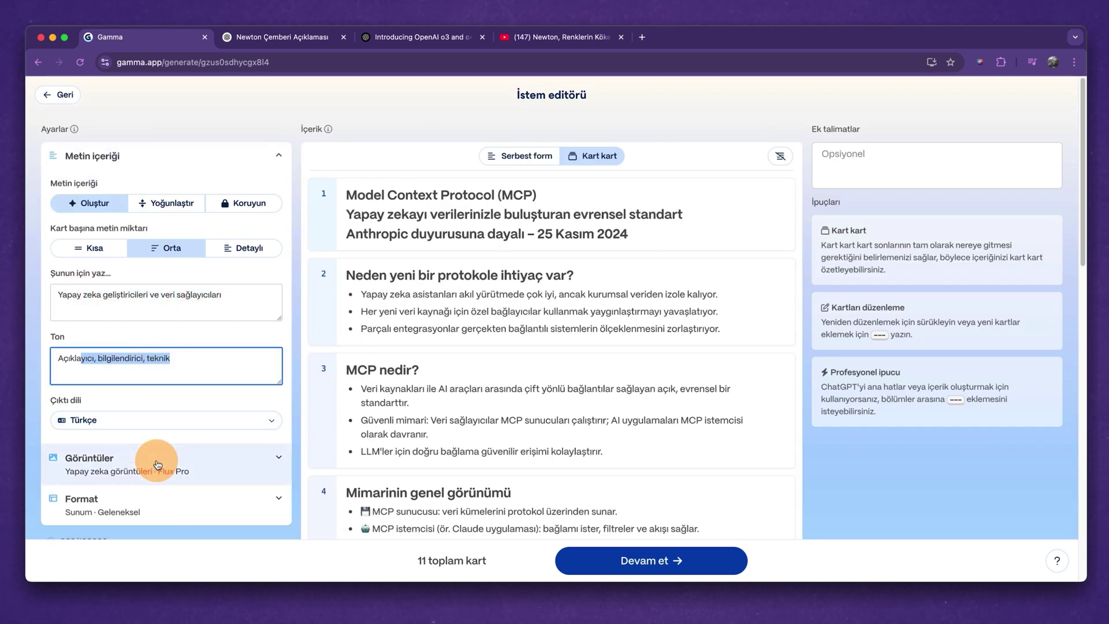
pyautogui.scroll(-3, 174, 459)
pyautogui.click(137, 439)
pyautogui.scroll(-5, 167, 376)
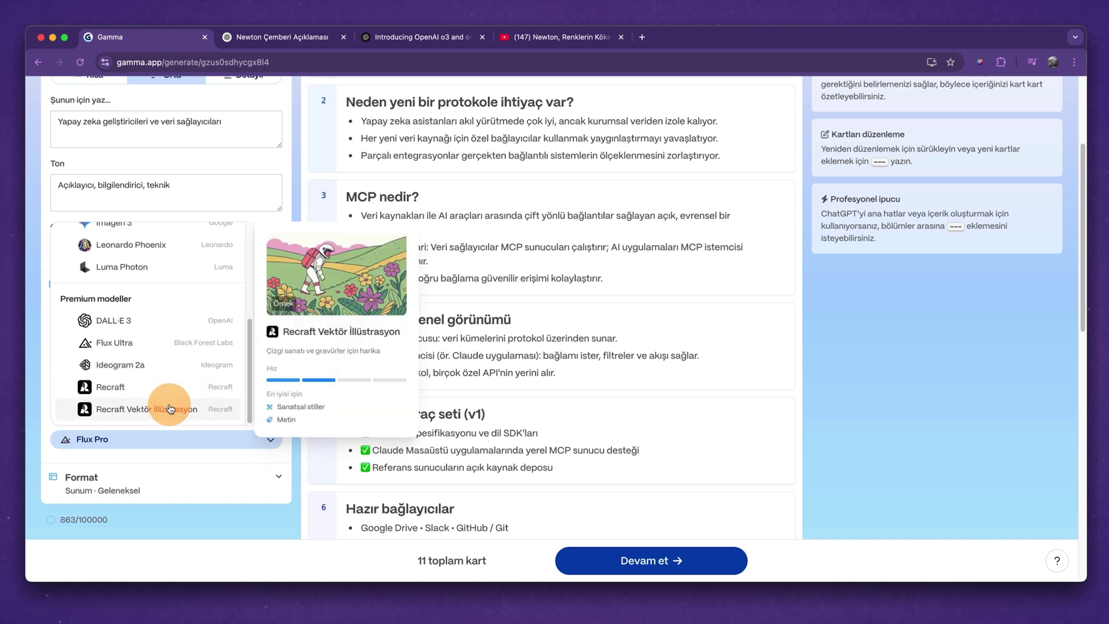
pyautogui.click(169, 408)
pyautogui.scroll(5, 191, 347)
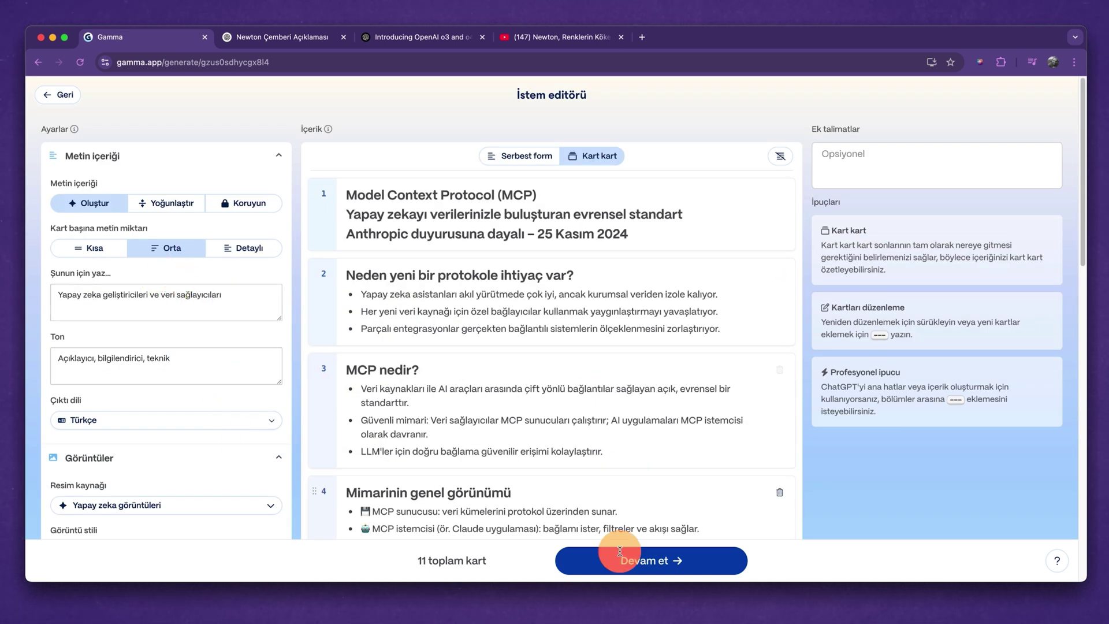
pyautogui.click(674, 557)
# Generate the MCP presentation with the Basic Light theme.
pyautogui.scroll(-3, 956, 410)
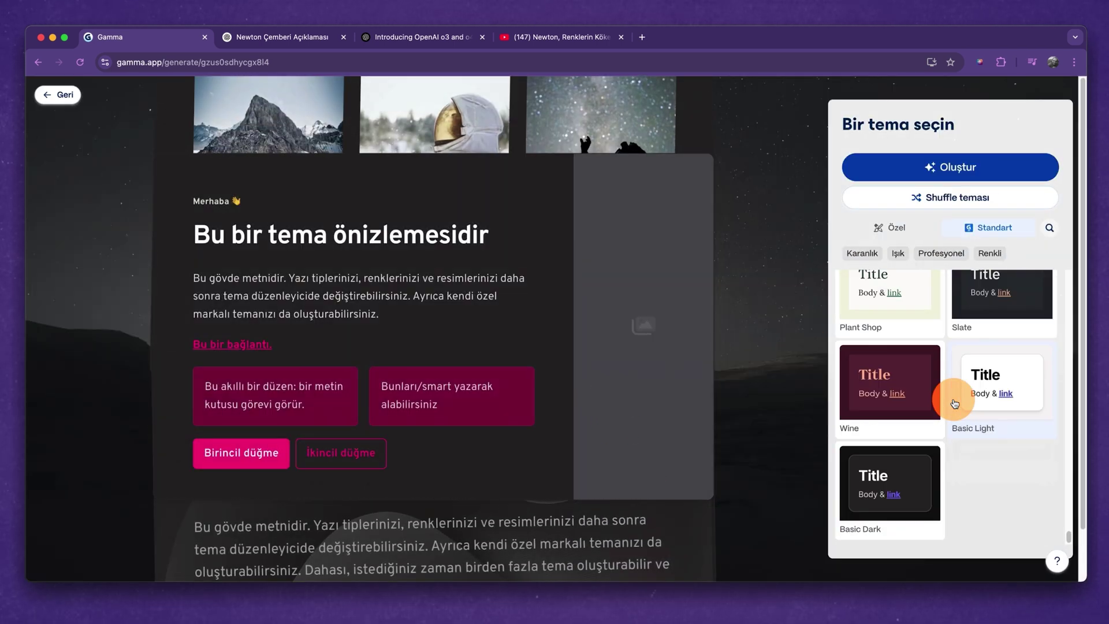
pyautogui.click(1006, 389)
pyautogui.click(951, 167)
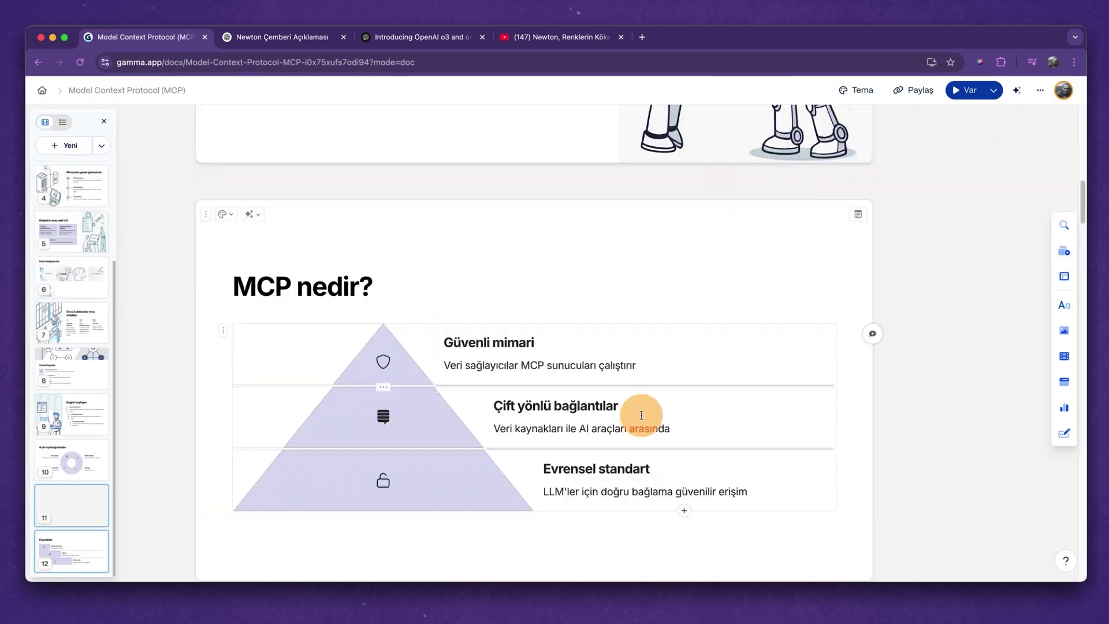
# Scroll the generated MCP deck, then step through the original pptx slides from slide 4.
pyautogui.scroll(-15, 420, 400)
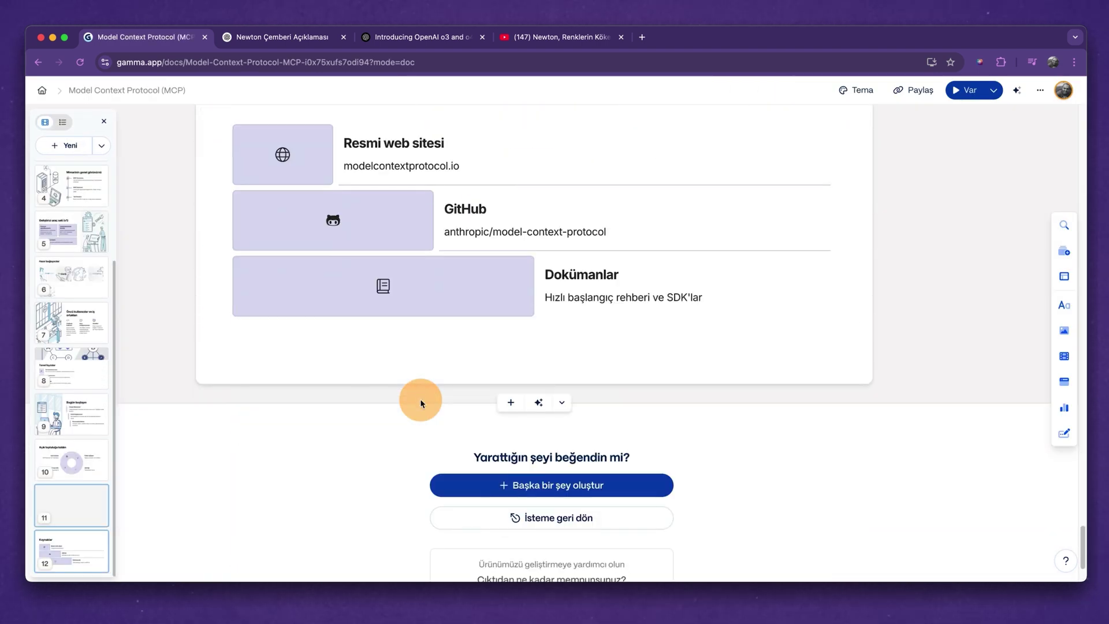
pyautogui.scroll(20, 421, 399)
pyautogui.scroll(20, 422, 400)
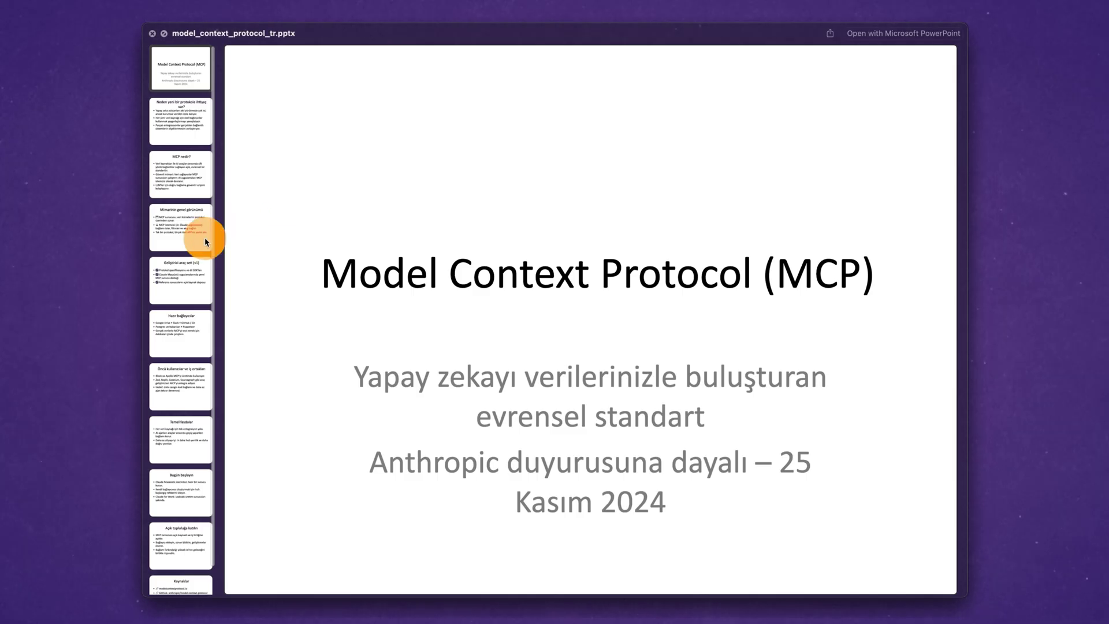
pyautogui.click(204, 238)
pyautogui.click(193, 282)
# Step through the original pptx in Quick Look to the Öncü kullanıcılar slide.
pyautogui.click(185, 332)
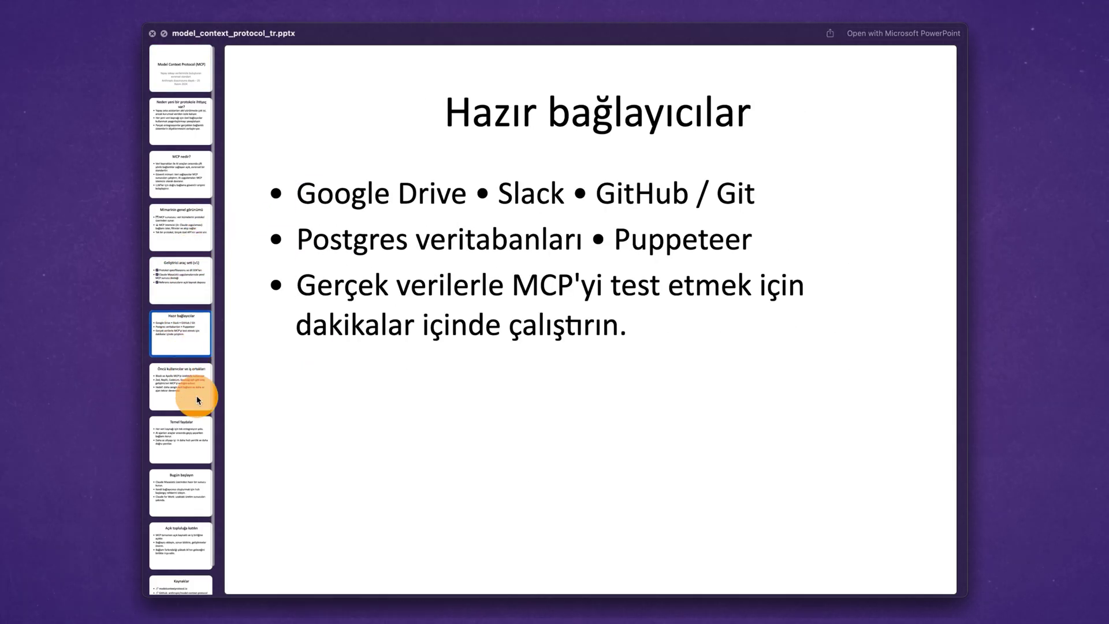
pyautogui.click(199, 388)
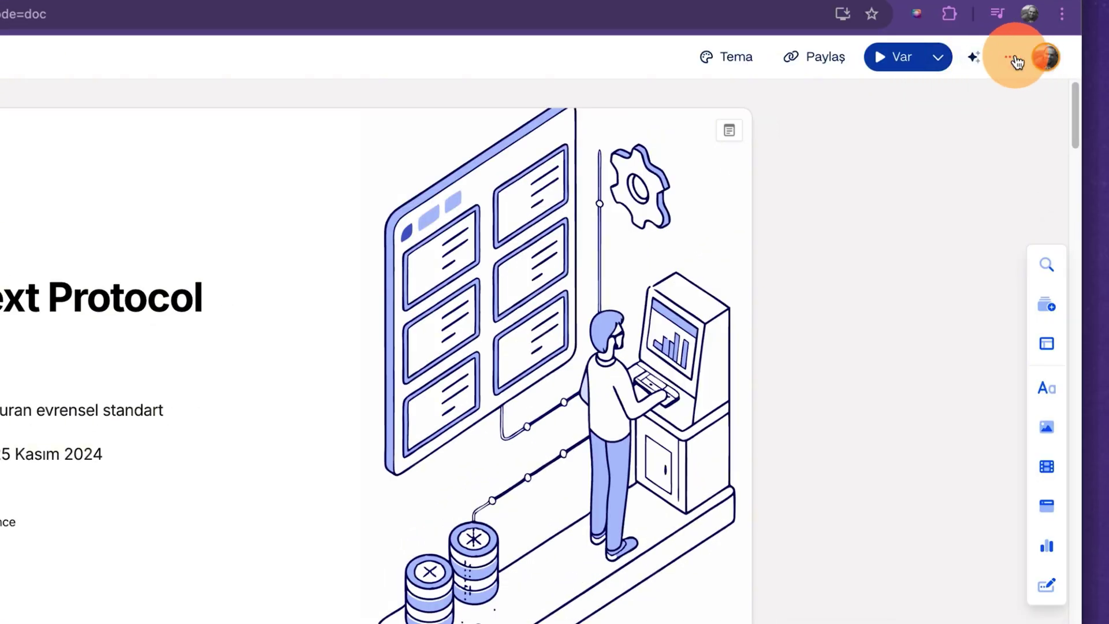
# Customise the Basic Light theme with pink accent colour #BC4965 and save it.
pyautogui.click(1047, 91)
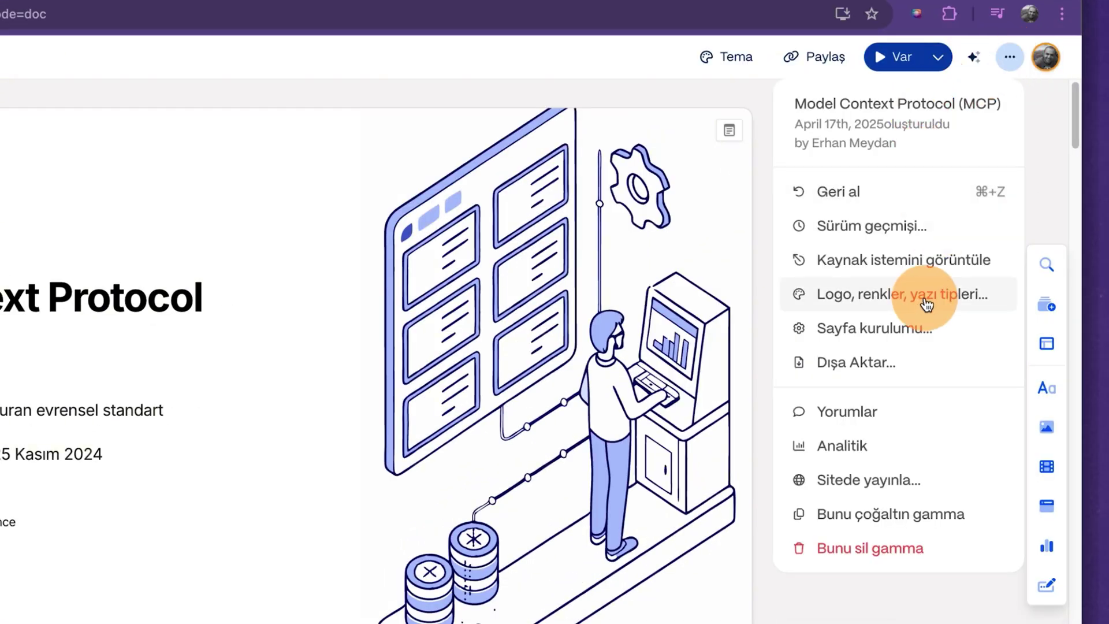
pyautogui.click(905, 306)
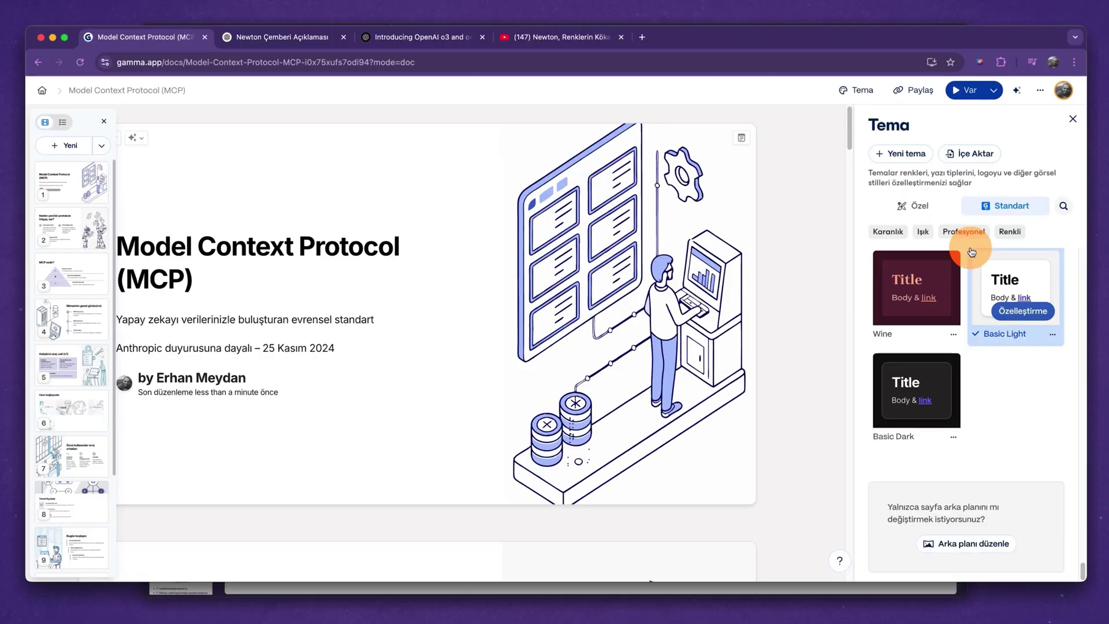
pyautogui.click(1034, 315)
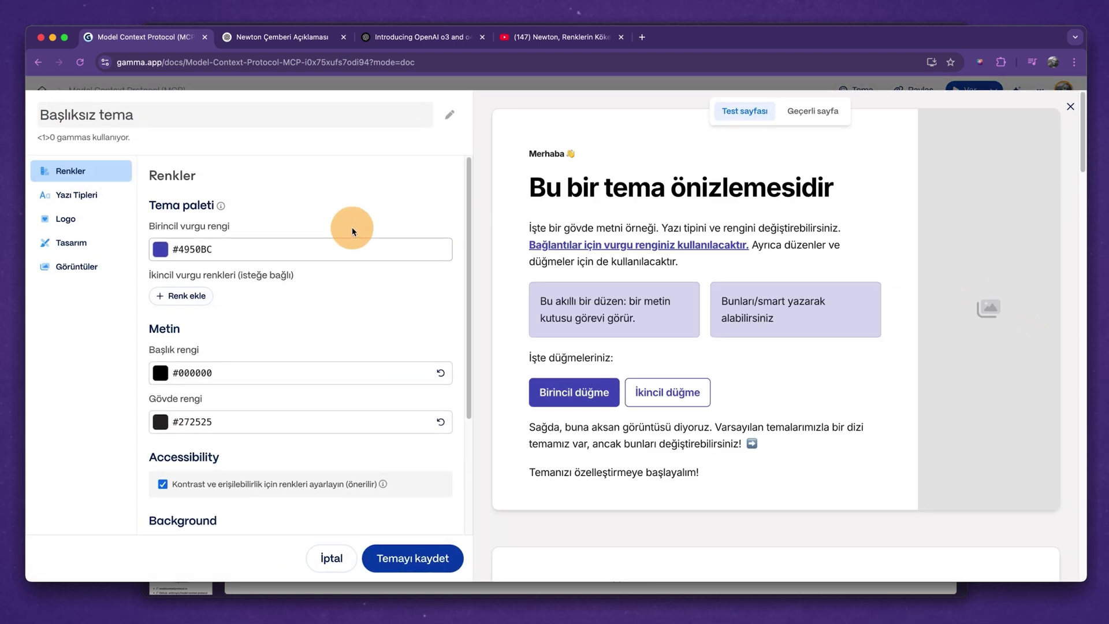
pyautogui.click(161, 249)
pyautogui.moveTo(198, 398); pyautogui.dragTo(212, 400)
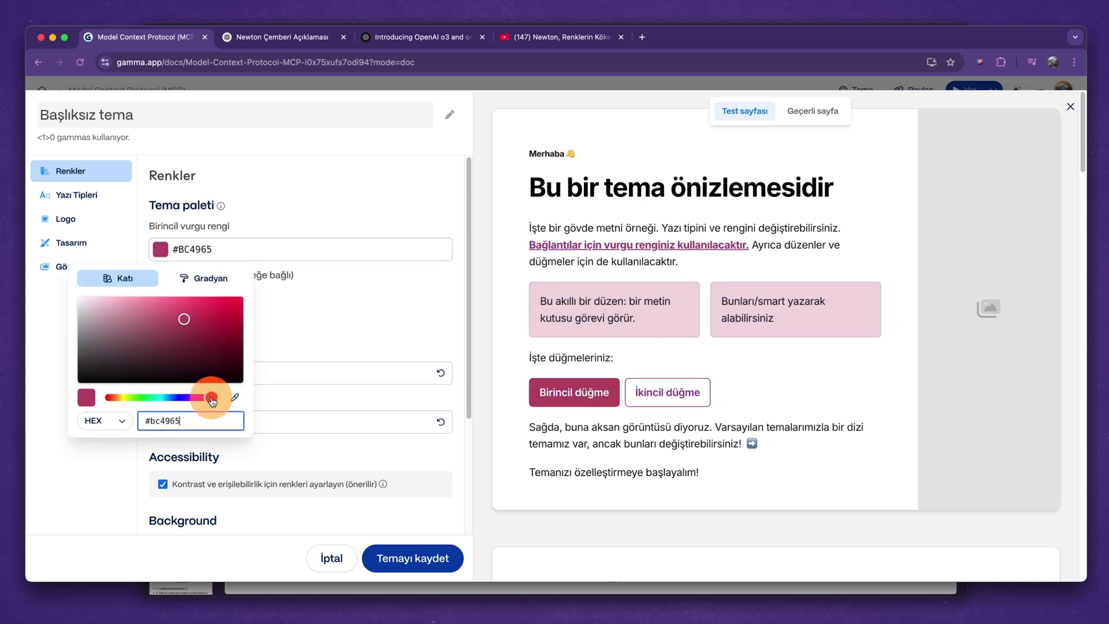
pyautogui.click(442, 561)
pyautogui.scroll(-5, 346, 346)
pyautogui.scroll(-5, 291, 362)
# Give the custom theme a light pink #F8E4E4 card background.
pyautogui.click(937, 295)
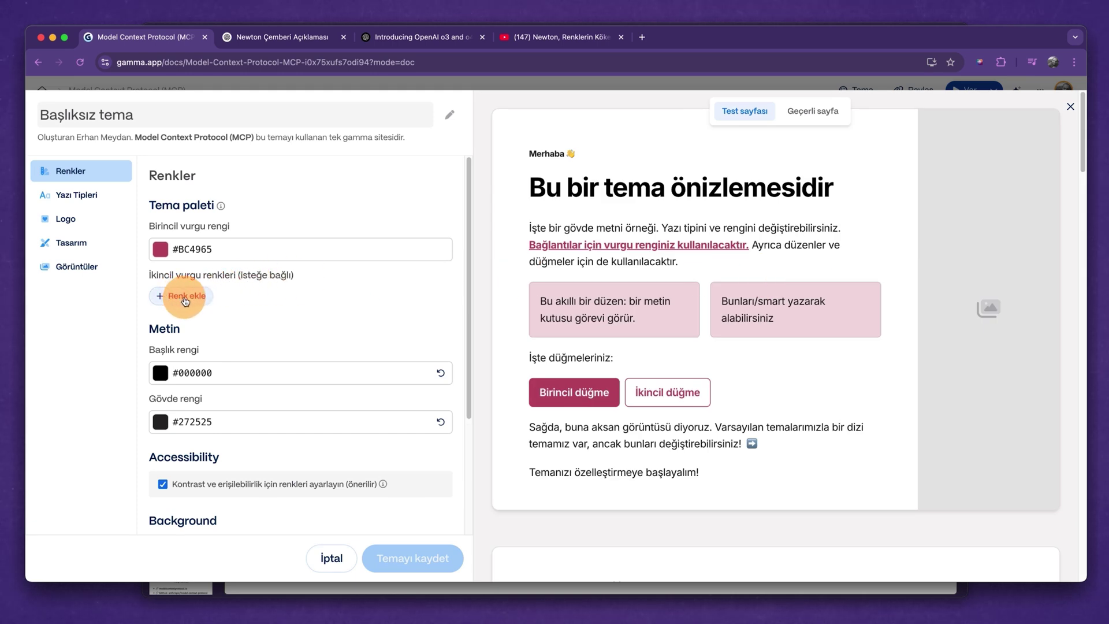
pyautogui.scroll(-3, 185, 300)
pyautogui.click(202, 399)
pyautogui.click(84, 231)
pyautogui.click(410, 529)
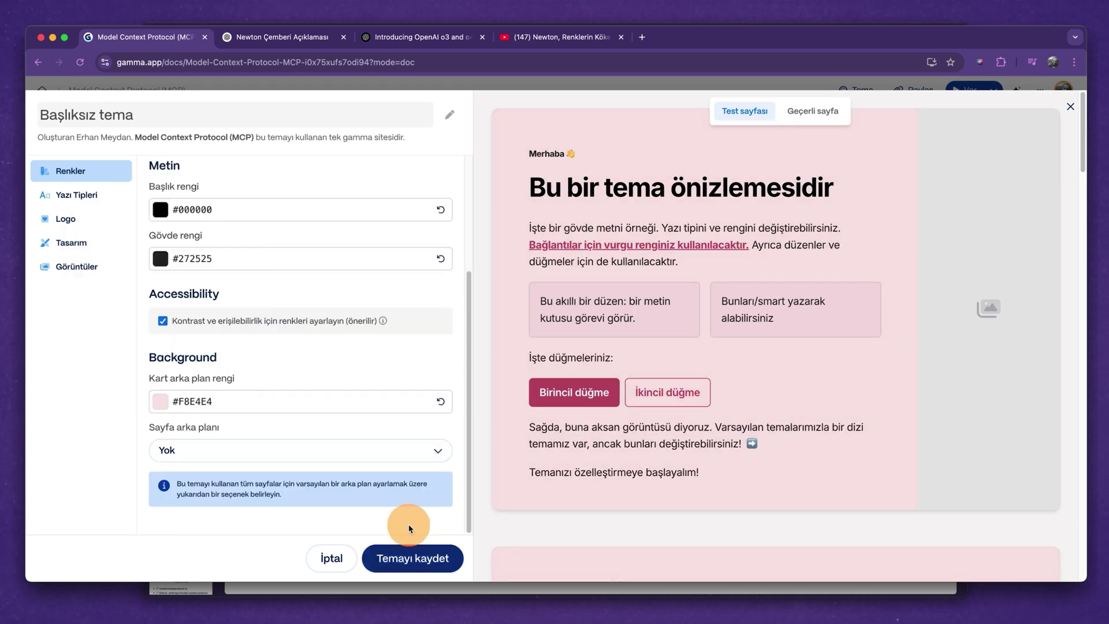
# Set the theme's heading font to Bebas Neue, then go to the custom font upload page.
pyautogui.click(87, 194)
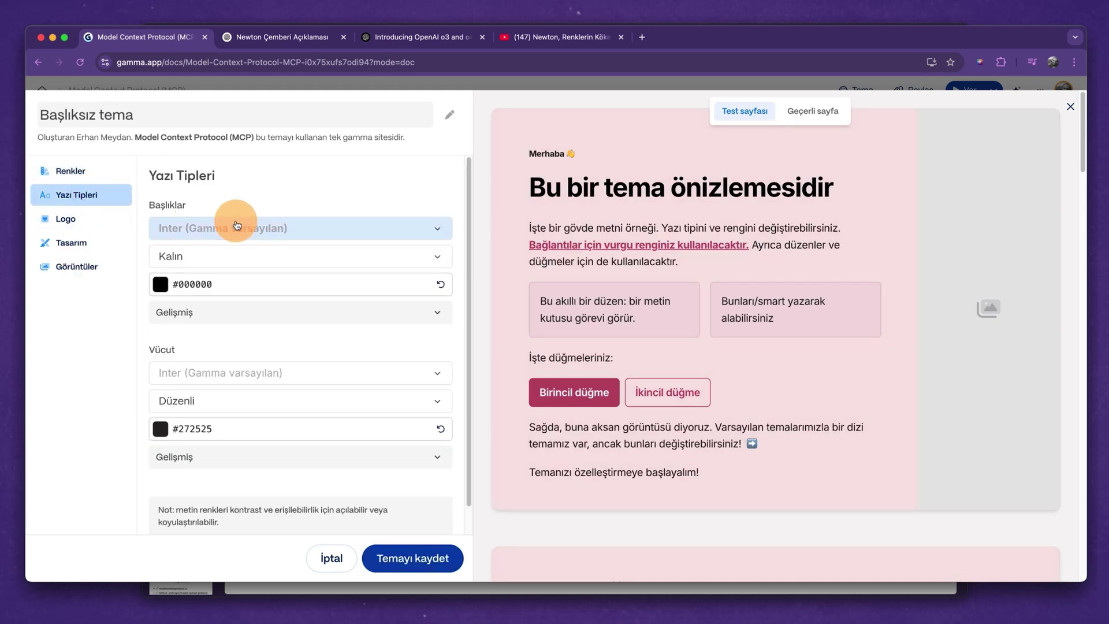
pyautogui.click(272, 227)
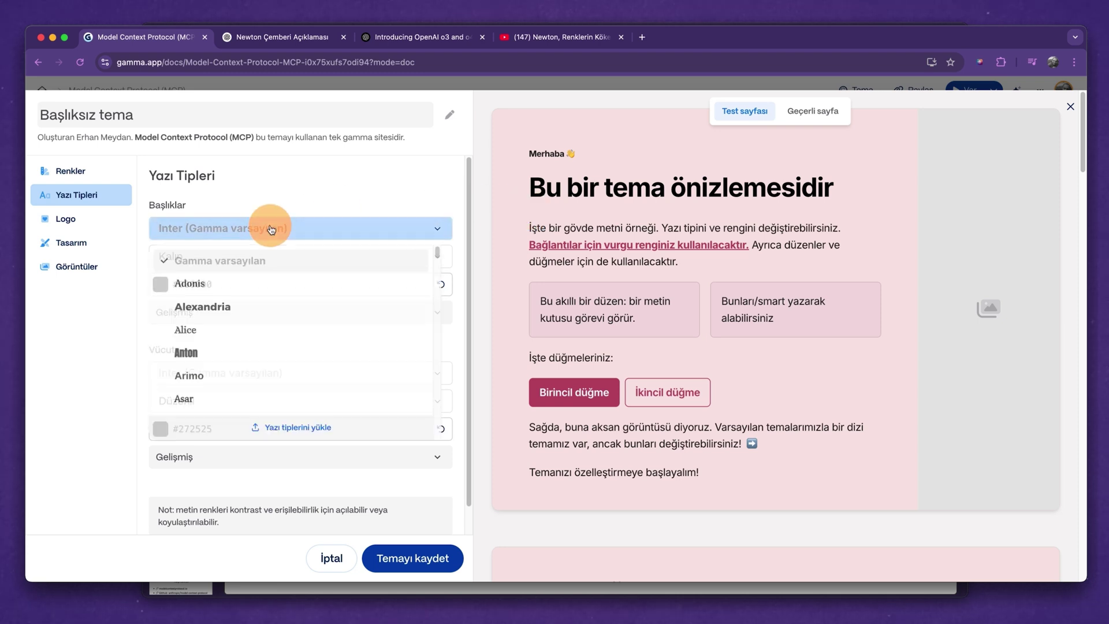
pyautogui.scroll(-4, 254, 314)
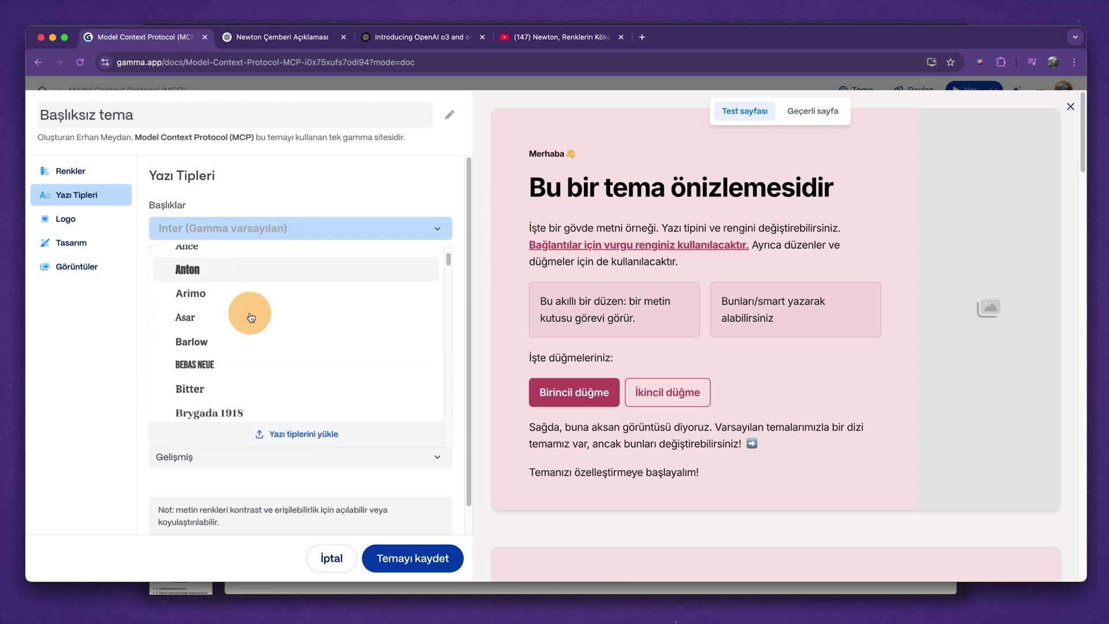
pyautogui.scroll(-2, 251, 317)
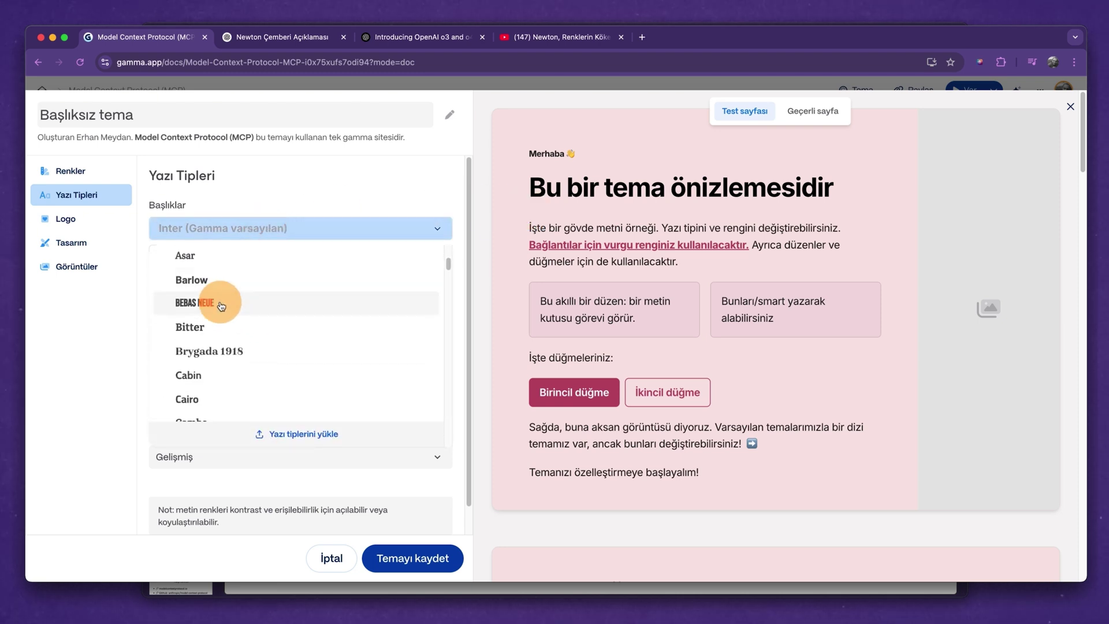
pyautogui.click(225, 303)
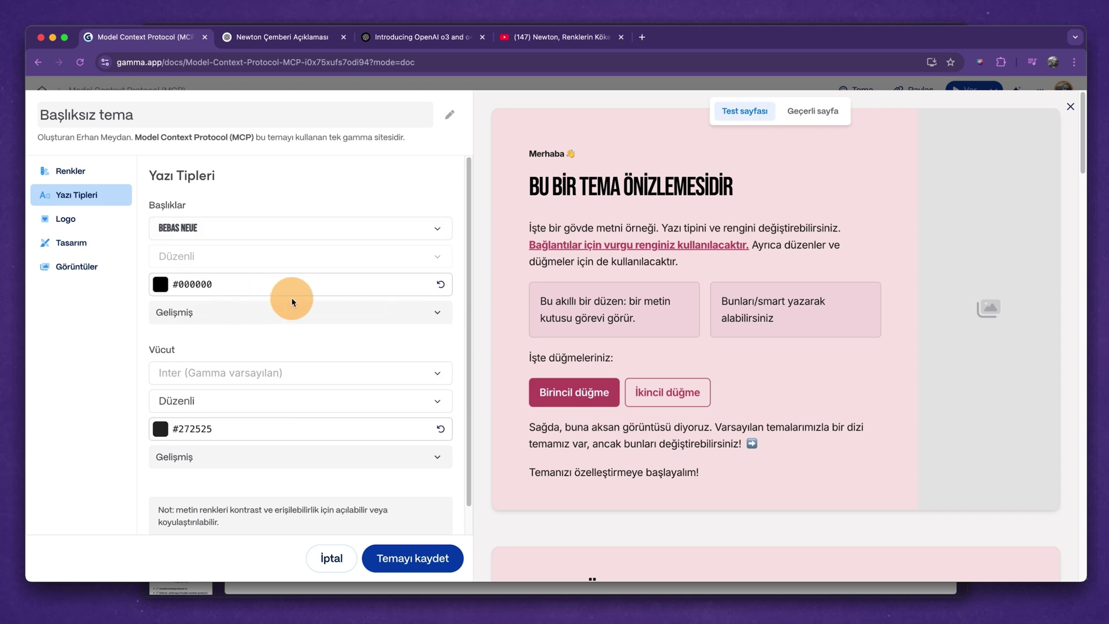
pyautogui.click(292, 229)
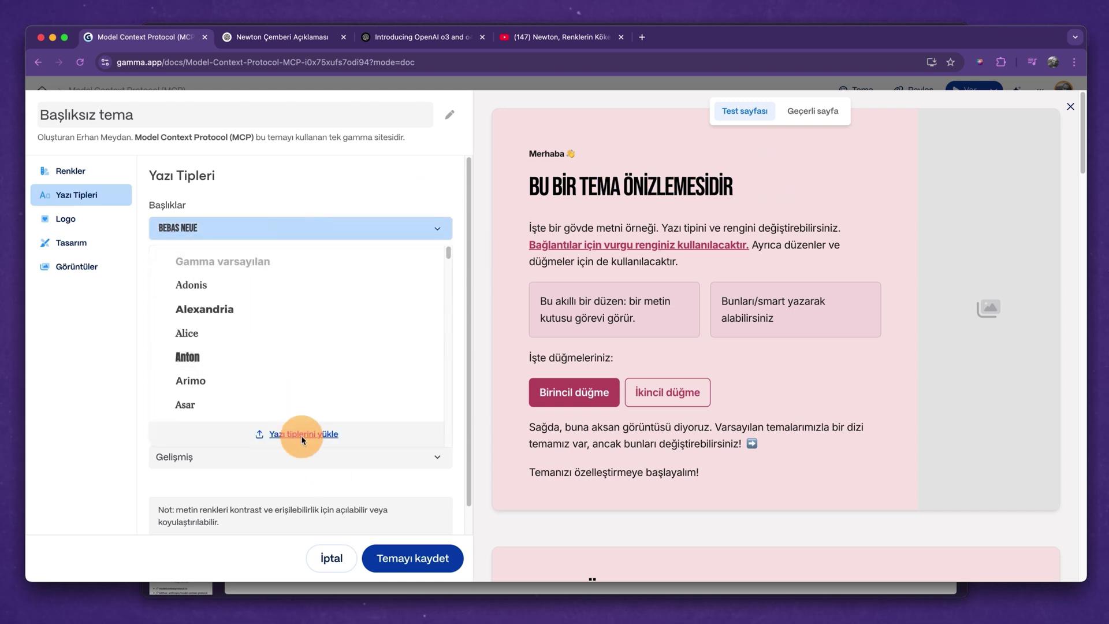
pyautogui.click(302, 438)
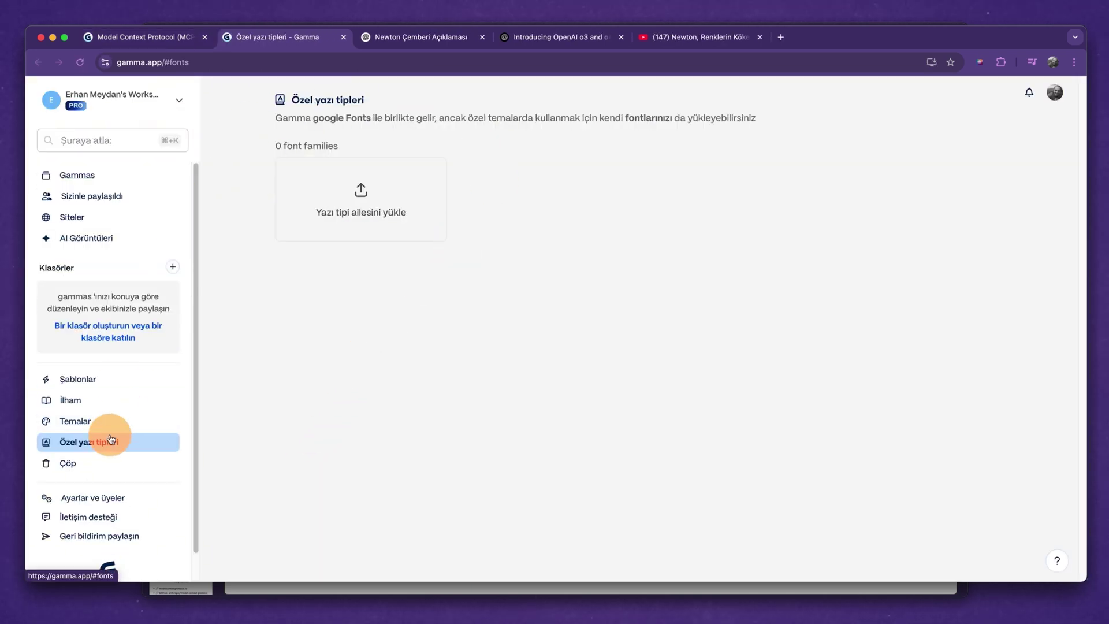
# Upload all seven Recoleta .ttf files from Library/Fonts/Recoleta as a custom font family.
pyautogui.click(360, 194)
pyautogui.click(556, 367)
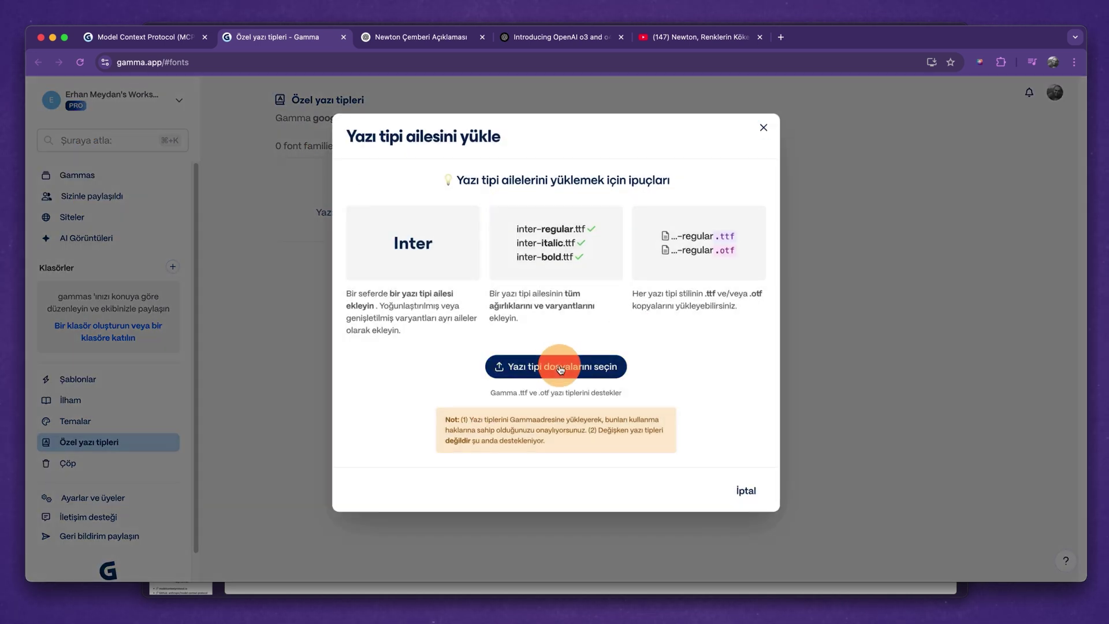
pyautogui.click(177, 280)
pyautogui.doubleClick(257, 136)
pyautogui.doubleClick(287, 393)
pyautogui.doubleClick(279, 148)
pyautogui.press('super+a')
pyautogui.click(951, 542)
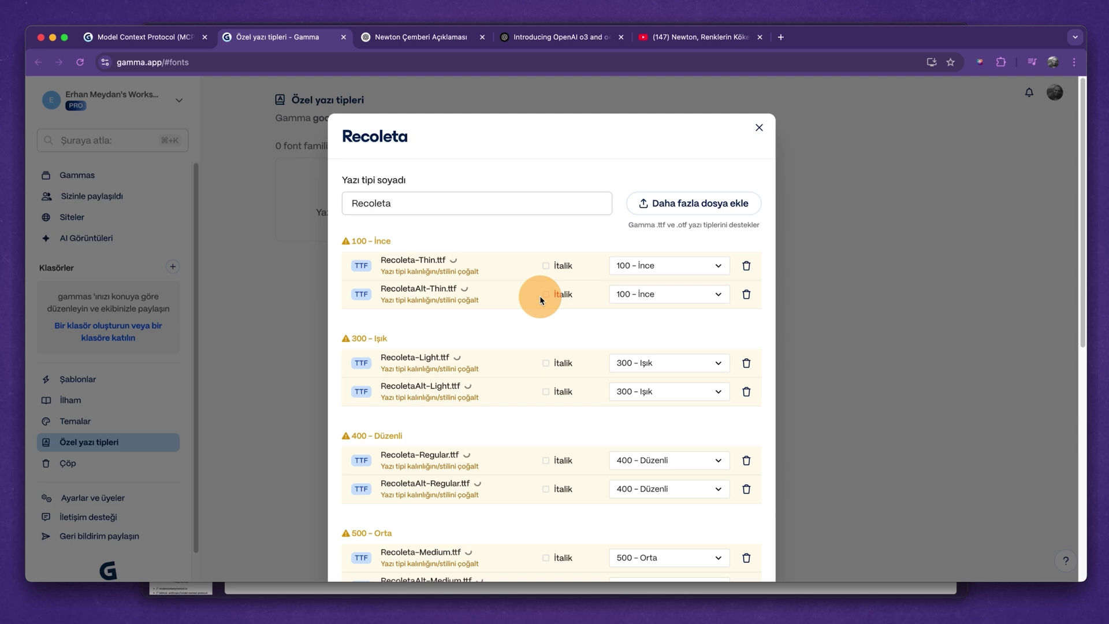
pyautogui.scroll(-7, 595, 235)
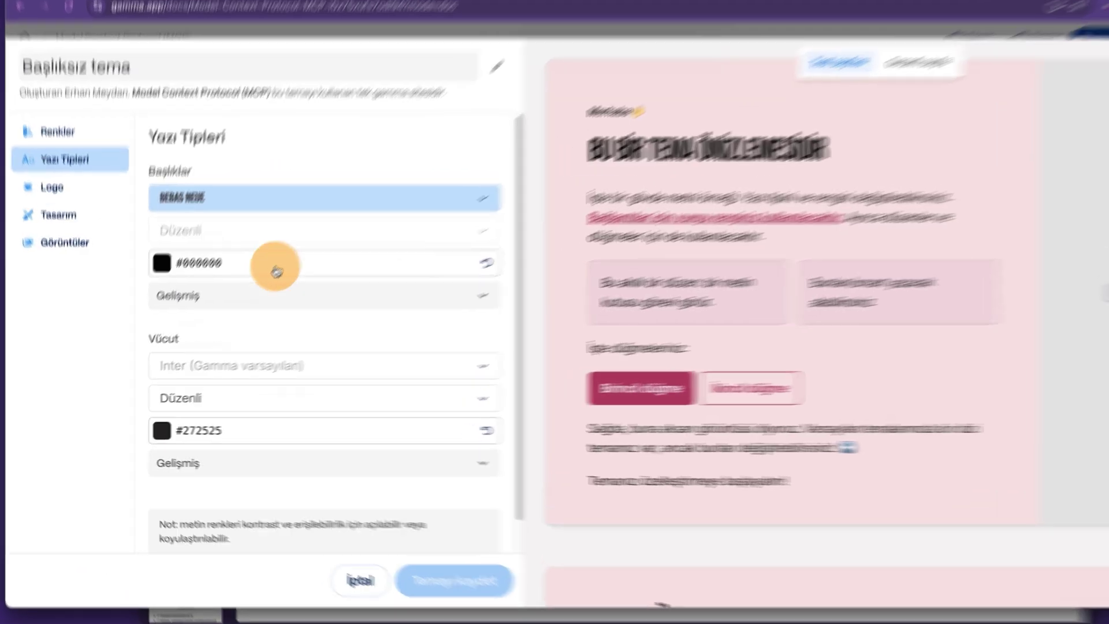
pyautogui.click(277, 198)
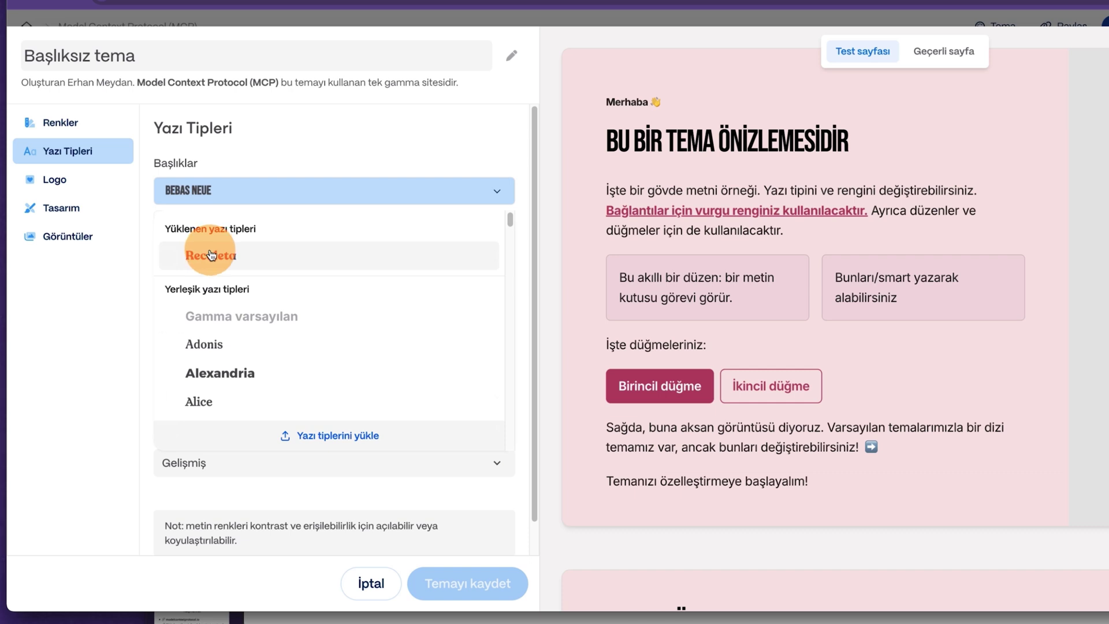
# Set headings to Recoleta semi-bold (Yarı Kalın) and body text to Recoleta.
pyautogui.click(211, 254)
pyautogui.click(272, 224)
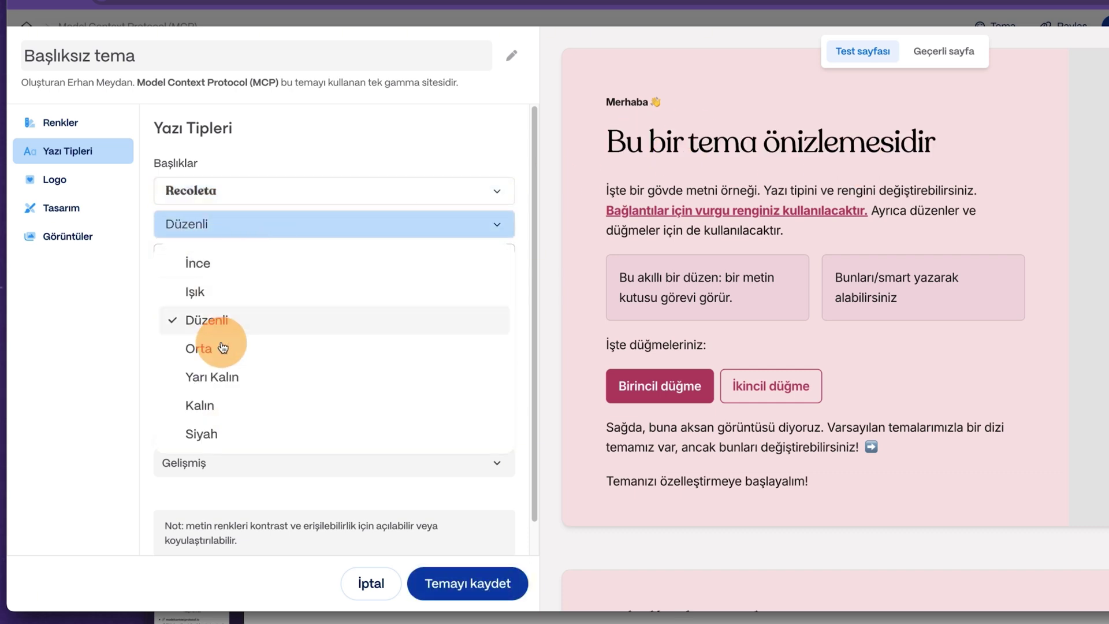
pyautogui.click(220, 406)
pyautogui.click(252, 222)
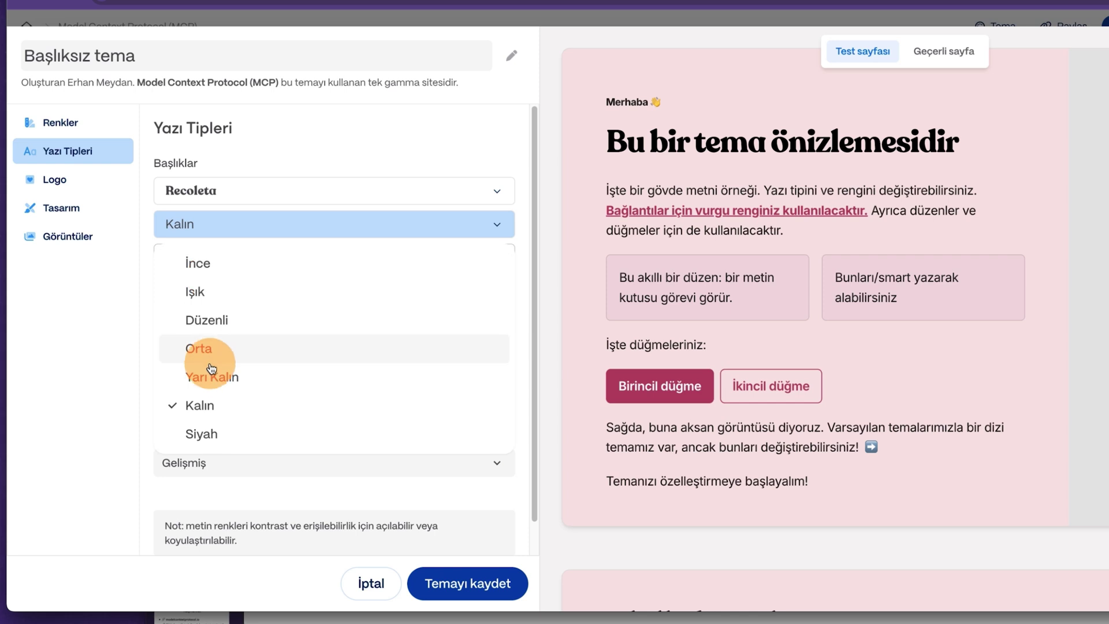
pyautogui.click(212, 374)
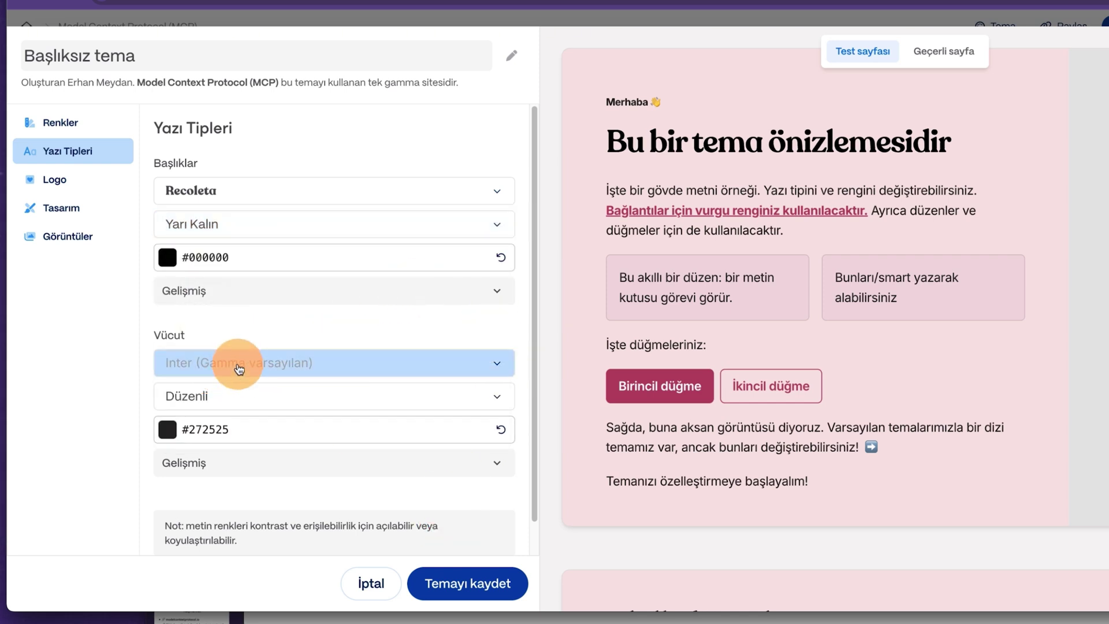
pyautogui.click(239, 368)
pyautogui.click(225, 145)
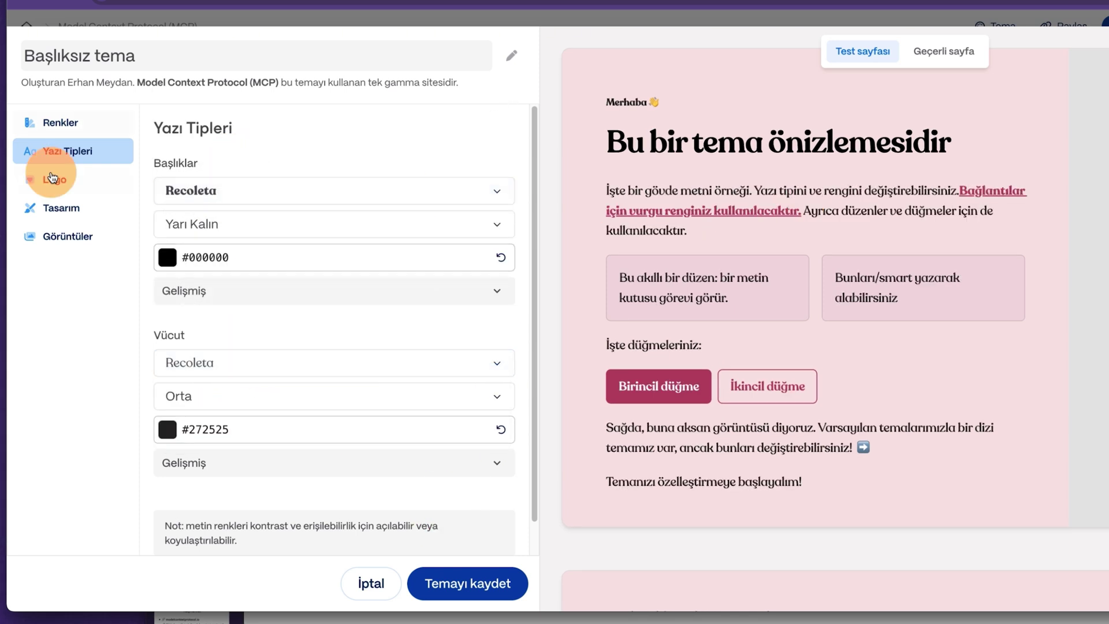
# Upload Gamma_Wordmark_Black.png from Downloads/Logos/Black as the theme logo.
pyautogui.click(52, 178)
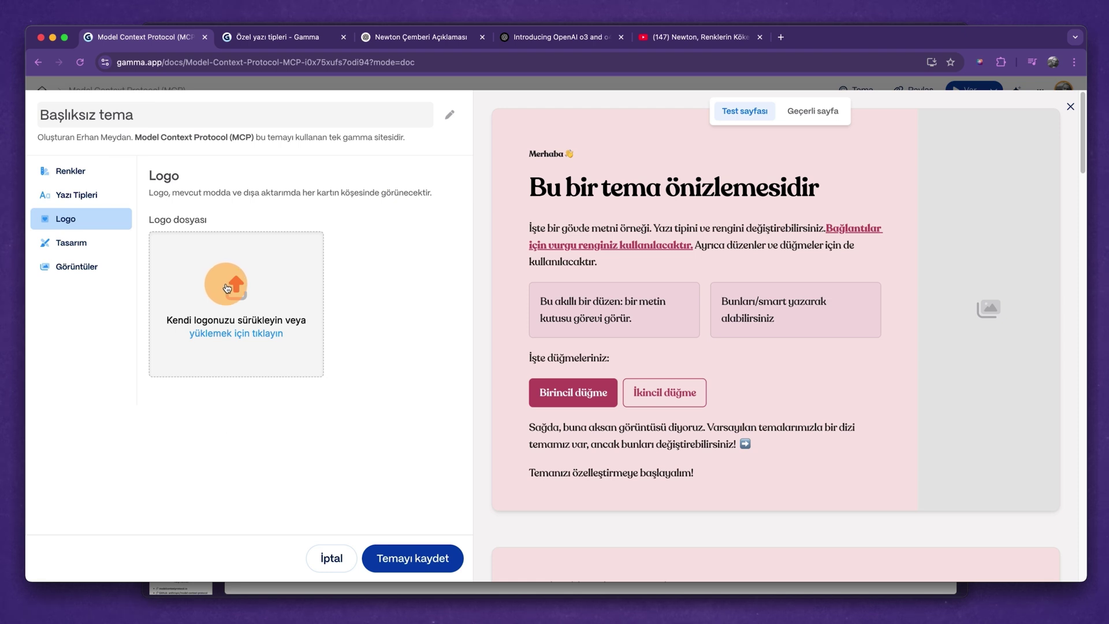
pyautogui.click(227, 288)
pyautogui.click(171, 215)
pyautogui.doubleClick(231, 153)
pyautogui.doubleClick(306, 137)
pyautogui.click(300, 171)
pyautogui.click(951, 542)
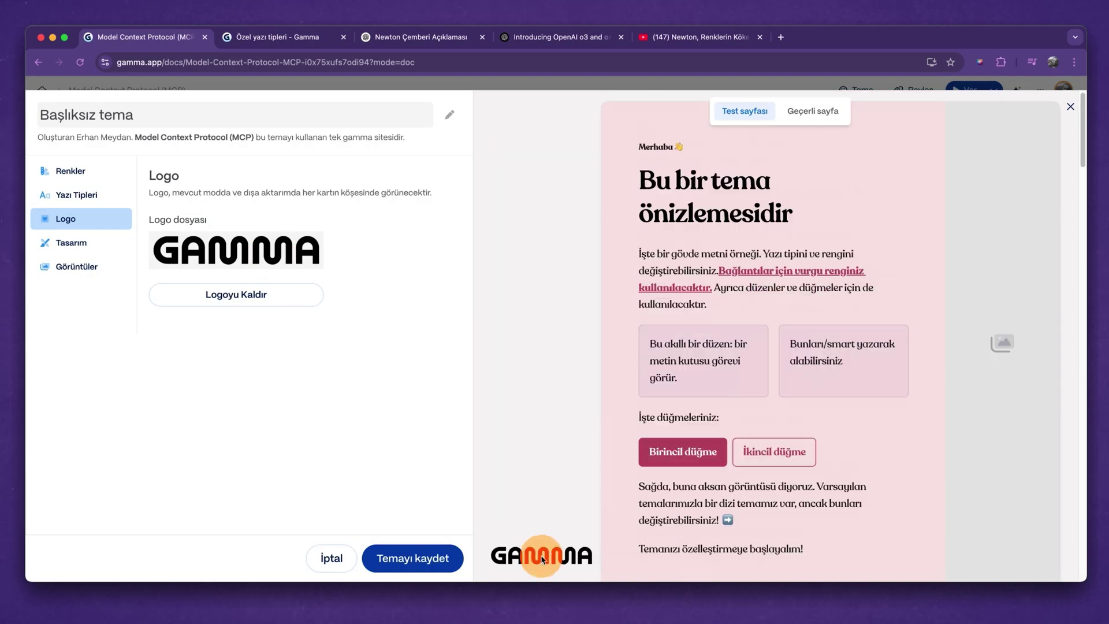
# Review the design and image settings, save the theme, and check it applied to the deck.
pyautogui.click(71, 243)
pyautogui.click(76, 267)
pyautogui.click(419, 549)
pyautogui.click(857, 90)
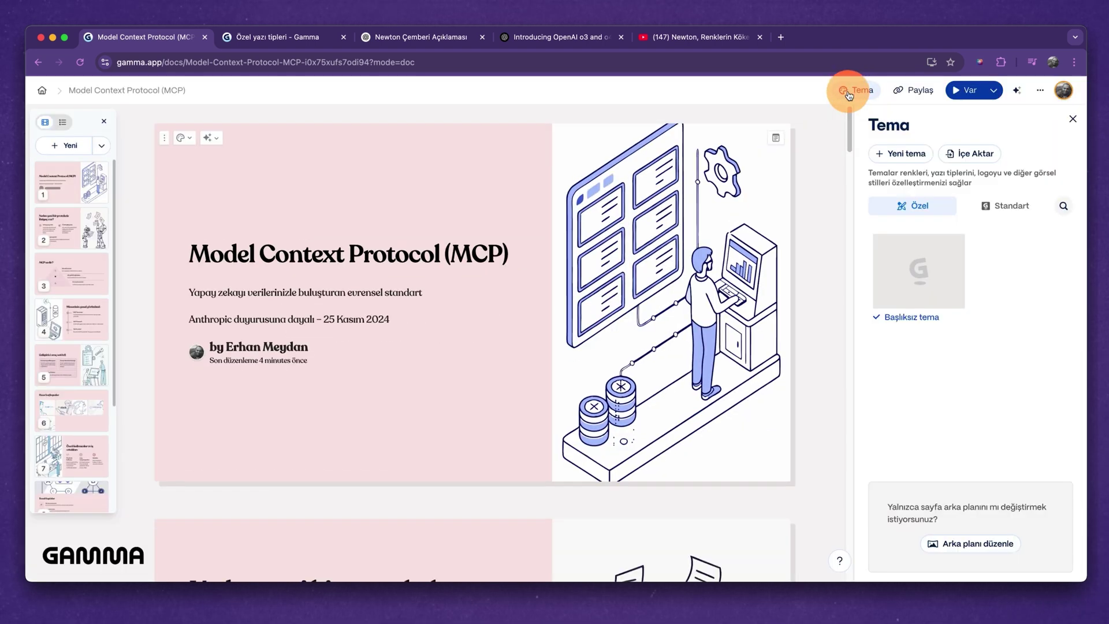
pyautogui.moveTo(910, 285)
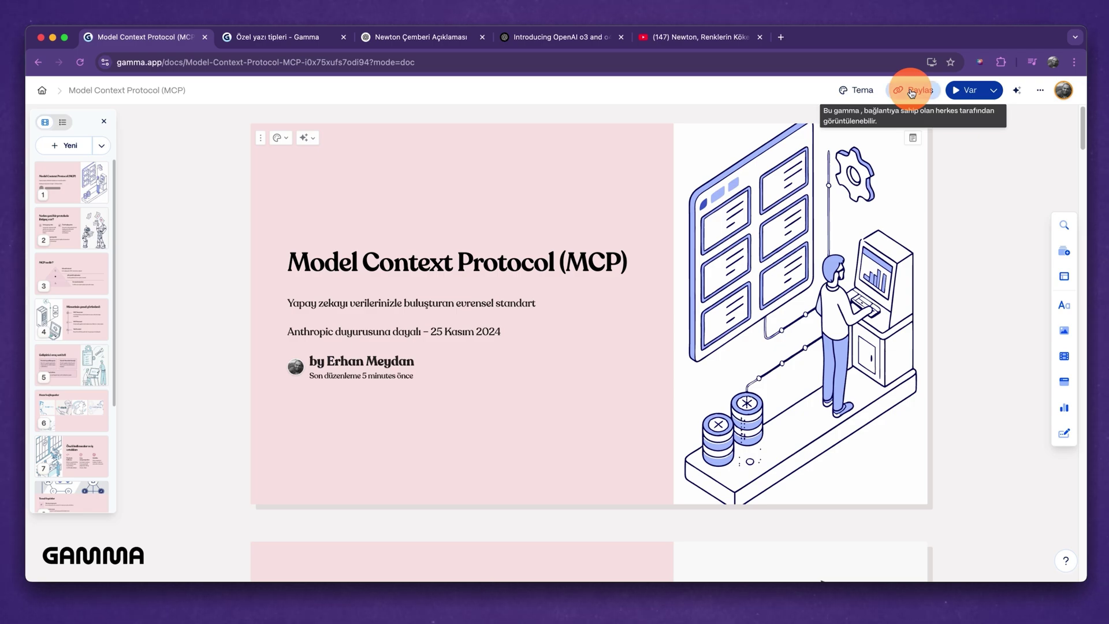
# Bring up the Paylaş sharing options for the pink Recoleta MCP deck.
pyautogui.click(912, 92)
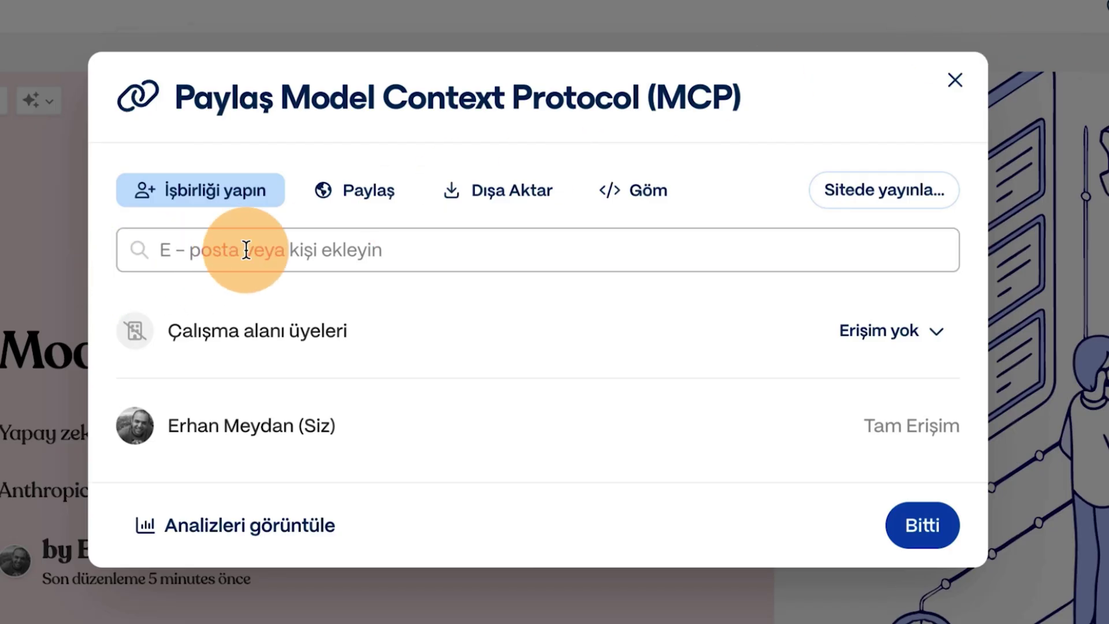
# Enter a collaborator's e-mail, copy the deck's public link, and switch to the Dışa Aktar options.
pyautogui.click(246, 250)
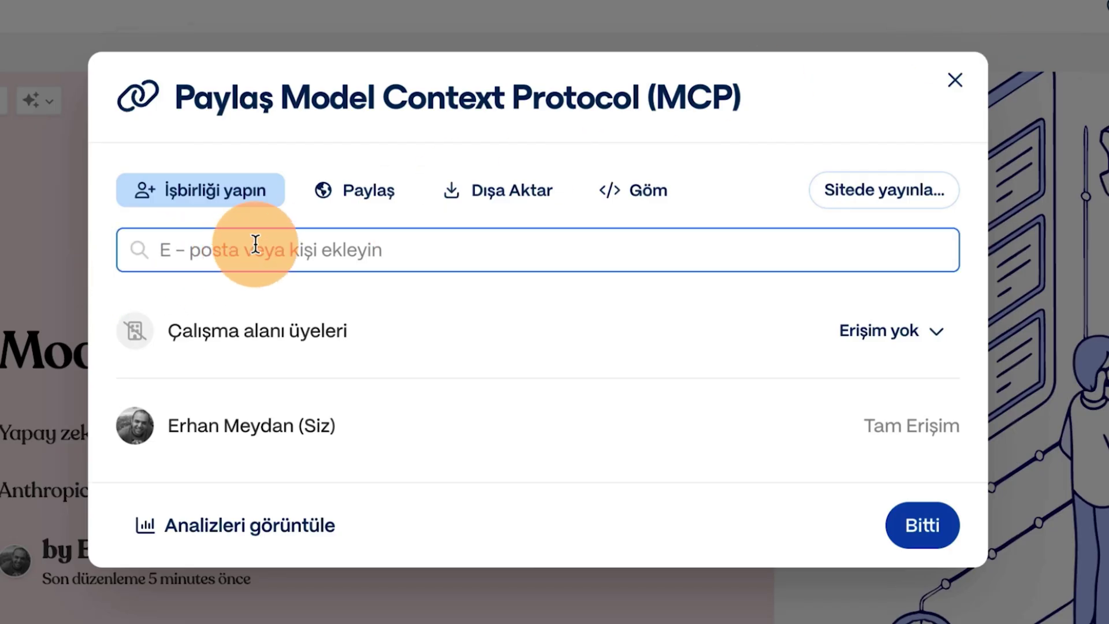
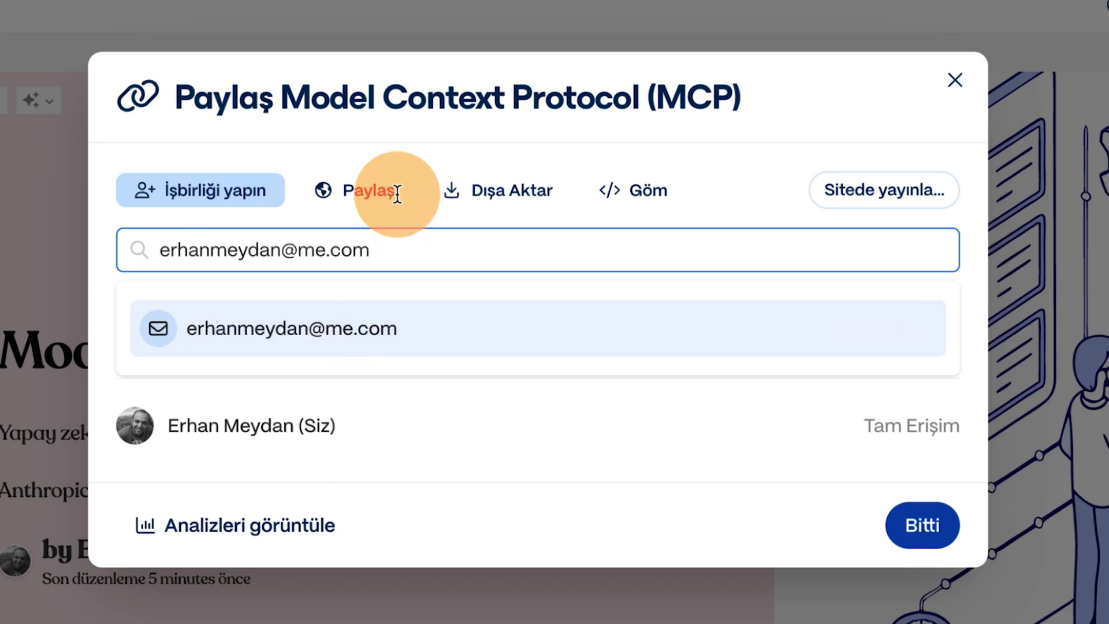
pyautogui.click(366, 193)
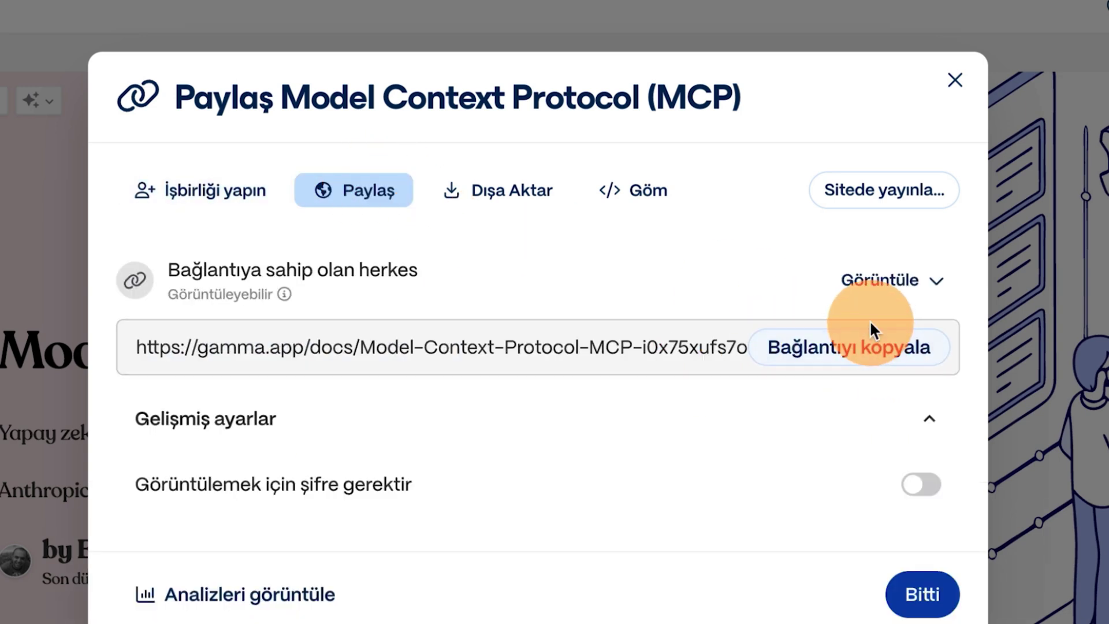
pyautogui.click(879, 341)
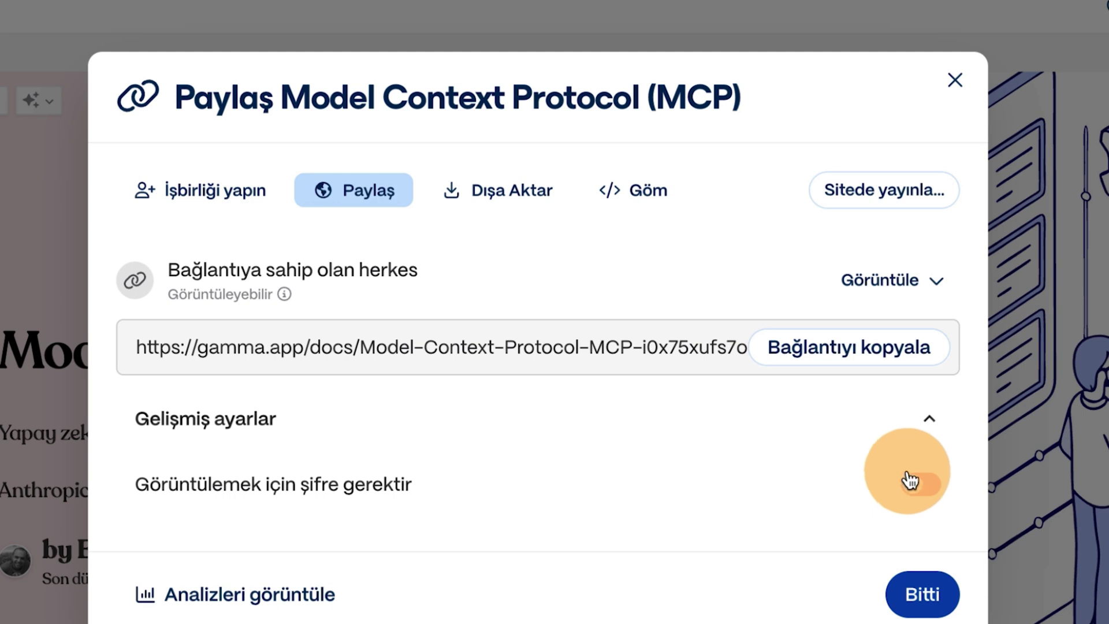
pyautogui.click(483, 193)
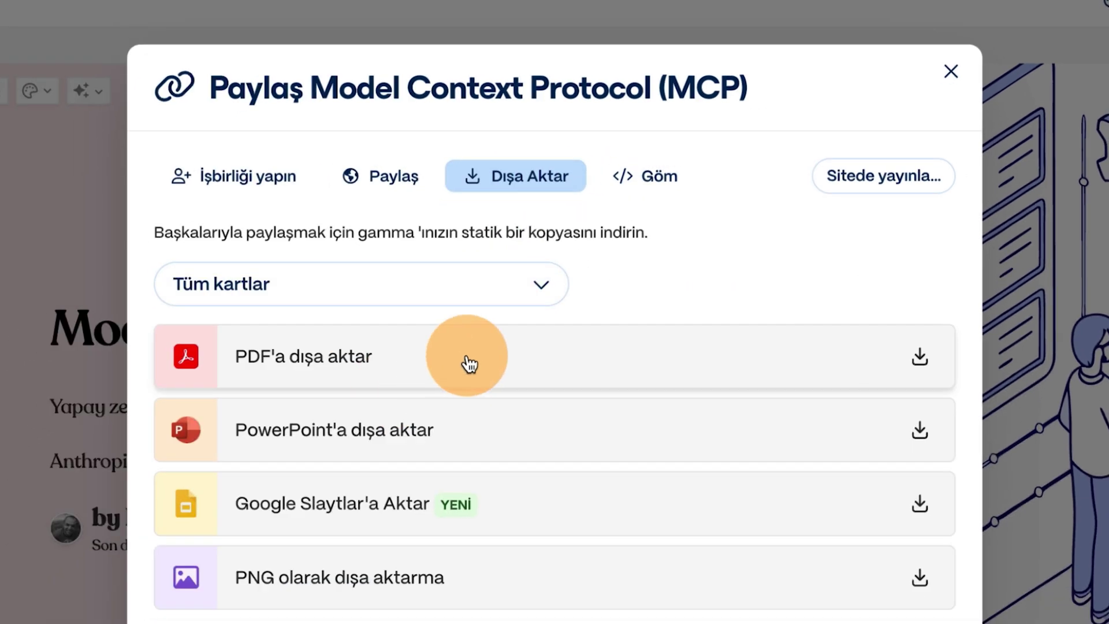
# Export the MCP deck as PDF, PowerPoint, Google Slides and PNG images.
pyautogui.click(469, 363)
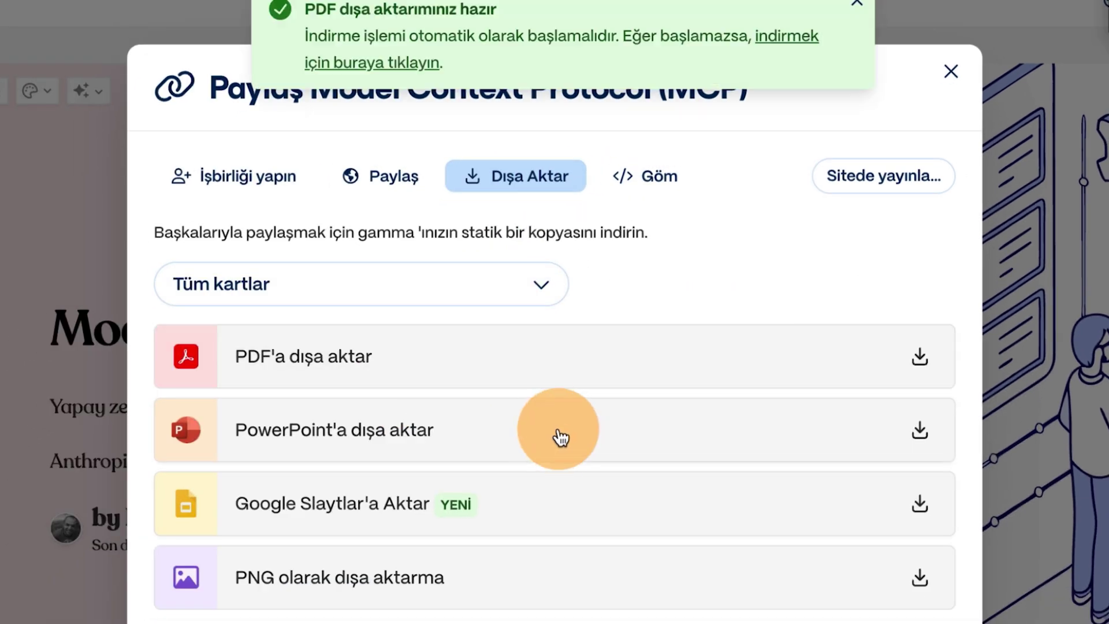
pyautogui.click(557, 435)
pyautogui.click(558, 498)
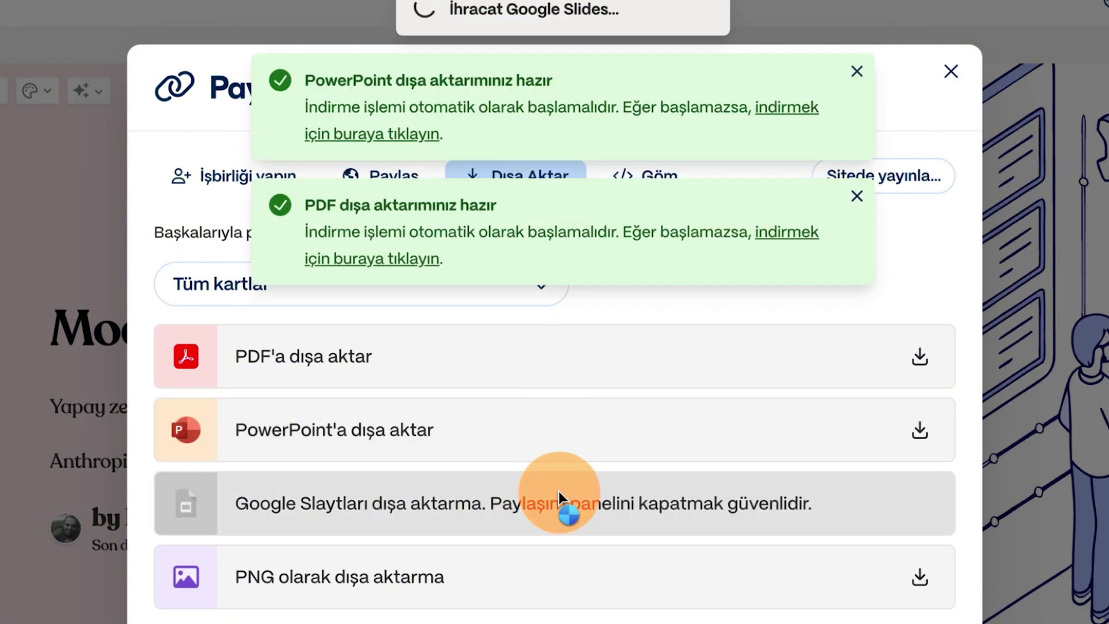
pyautogui.click(503, 590)
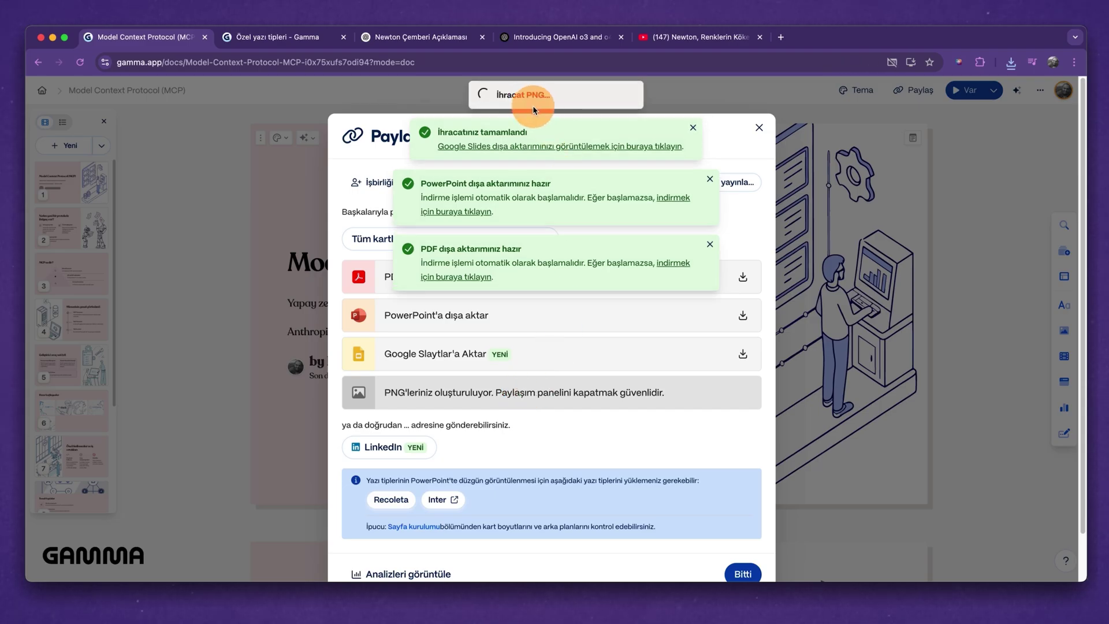
# Dismiss the LinkedIn post window and bring up the deck's iframe embed code.
pyautogui.click(421, 446)
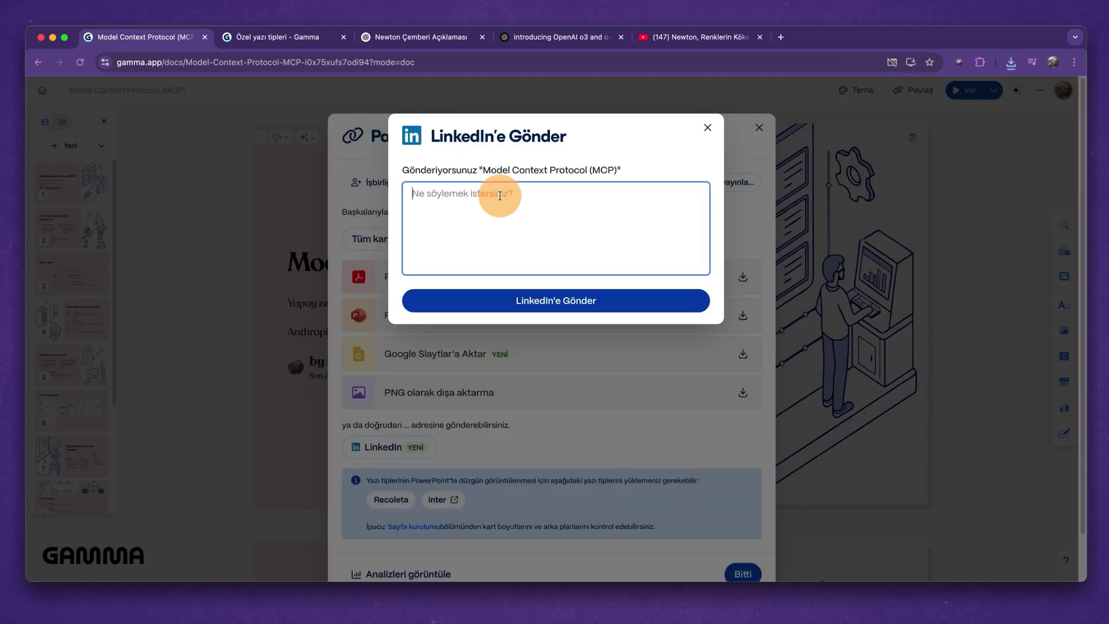
pyautogui.click(709, 126)
pyautogui.click(604, 182)
# Copy the iframe embed code, then review the deck's view analytics and per-card engagement.
pyautogui.click(545, 263)
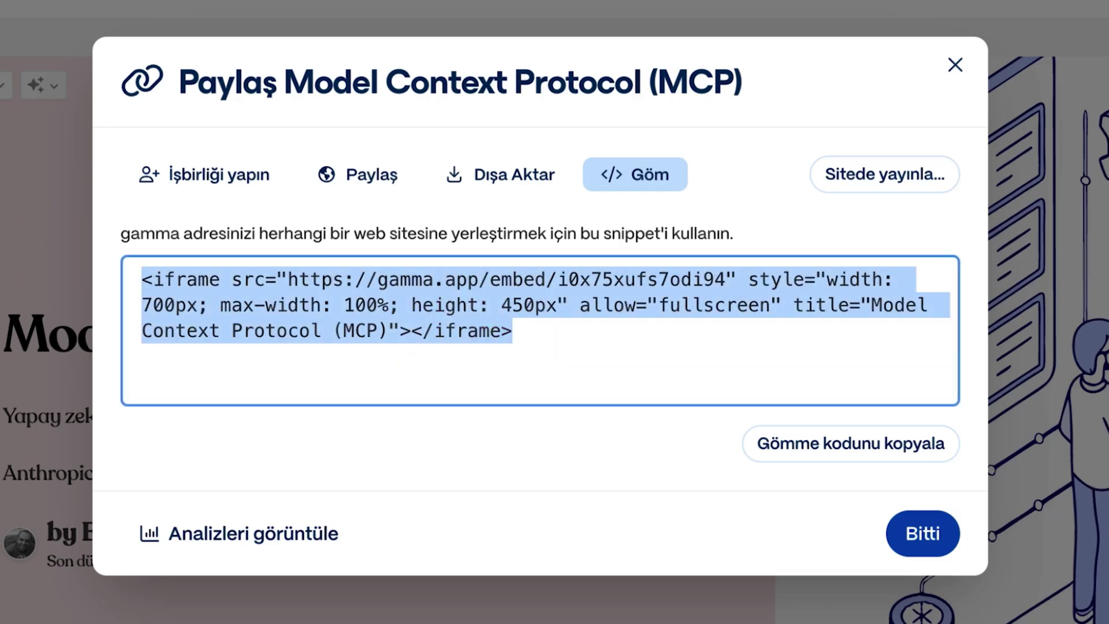
pyautogui.click(725, 313)
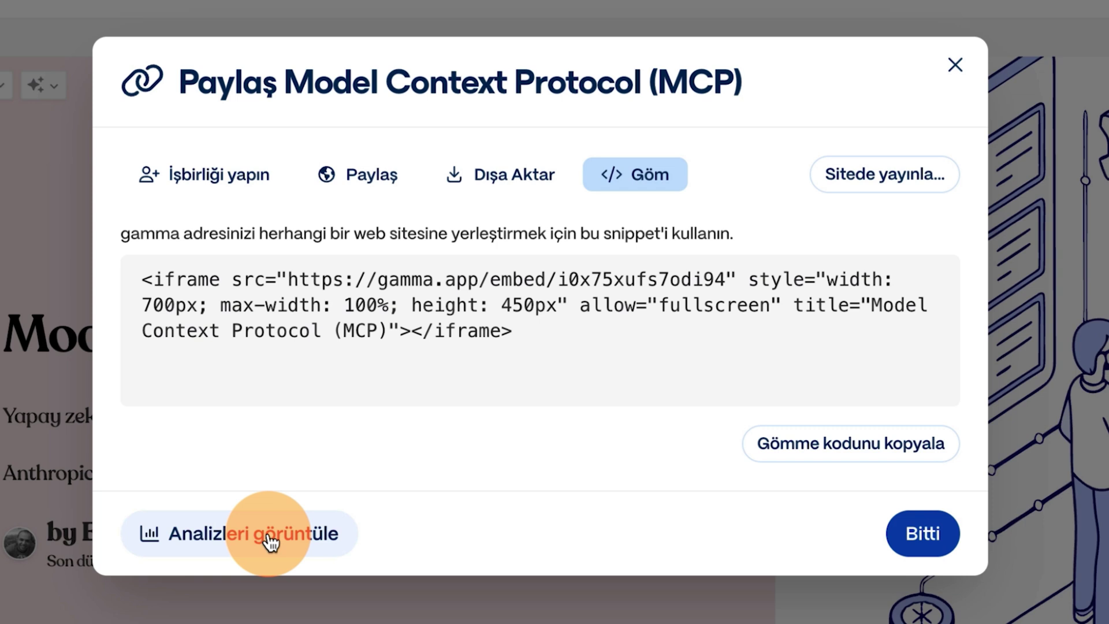
pyautogui.click(268, 536)
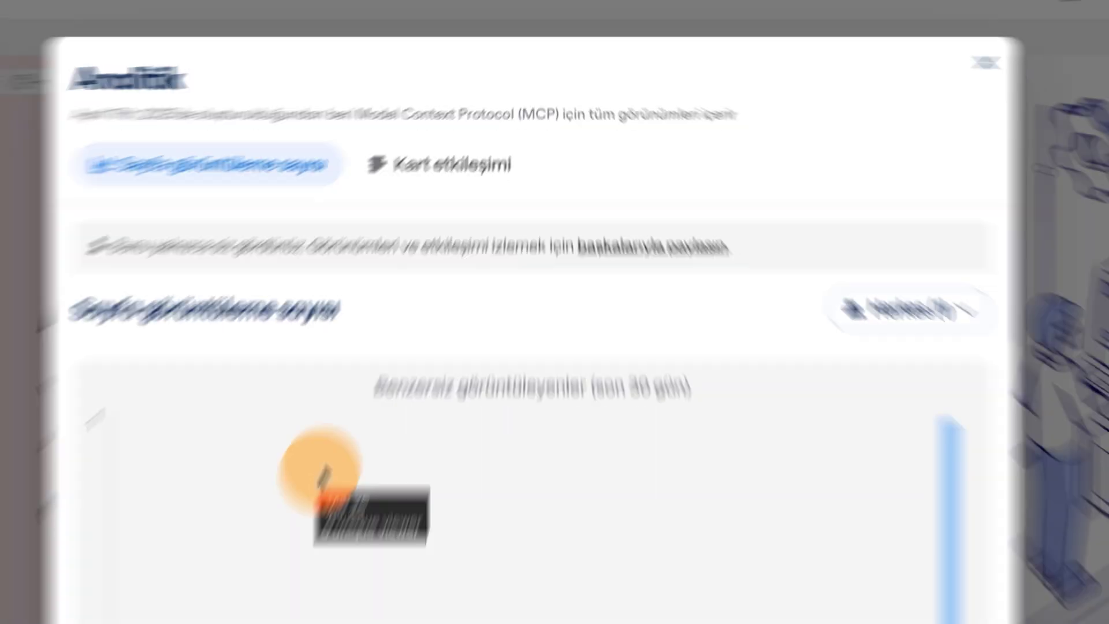
pyautogui.scroll(-2, 623, 237)
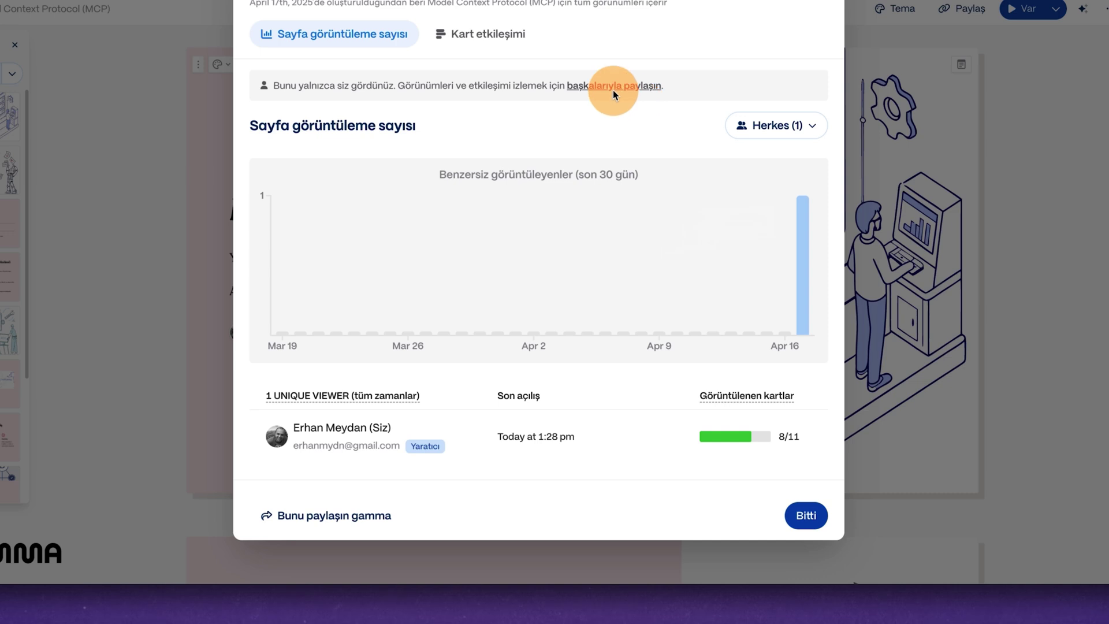
pyautogui.click(458, 33)
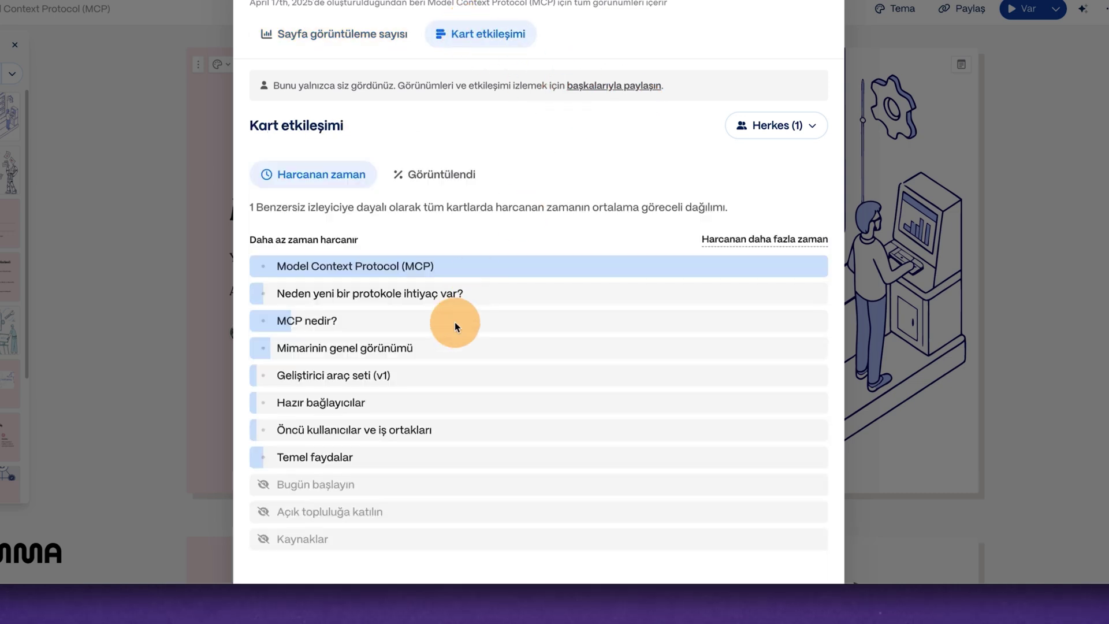
pyautogui.scroll(-5, 456, 325)
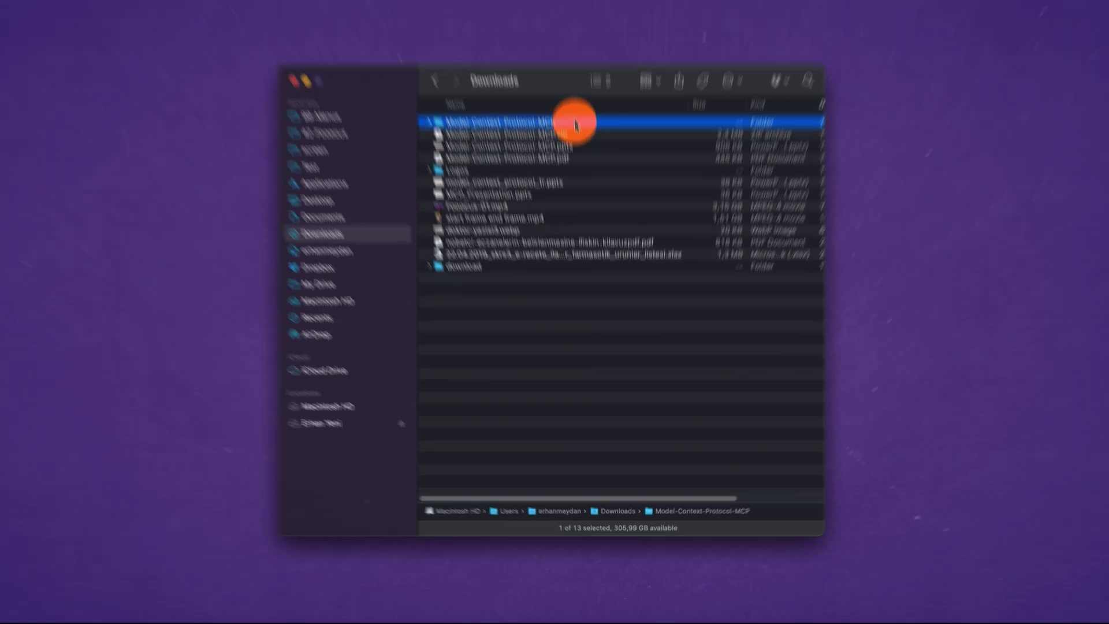
# Preview the exported PNG slide images in Quick Look, stepping through them.
pyautogui.press('Right')
pyautogui.press('Down')
pyautogui.press('space')
pyautogui.press('Down')
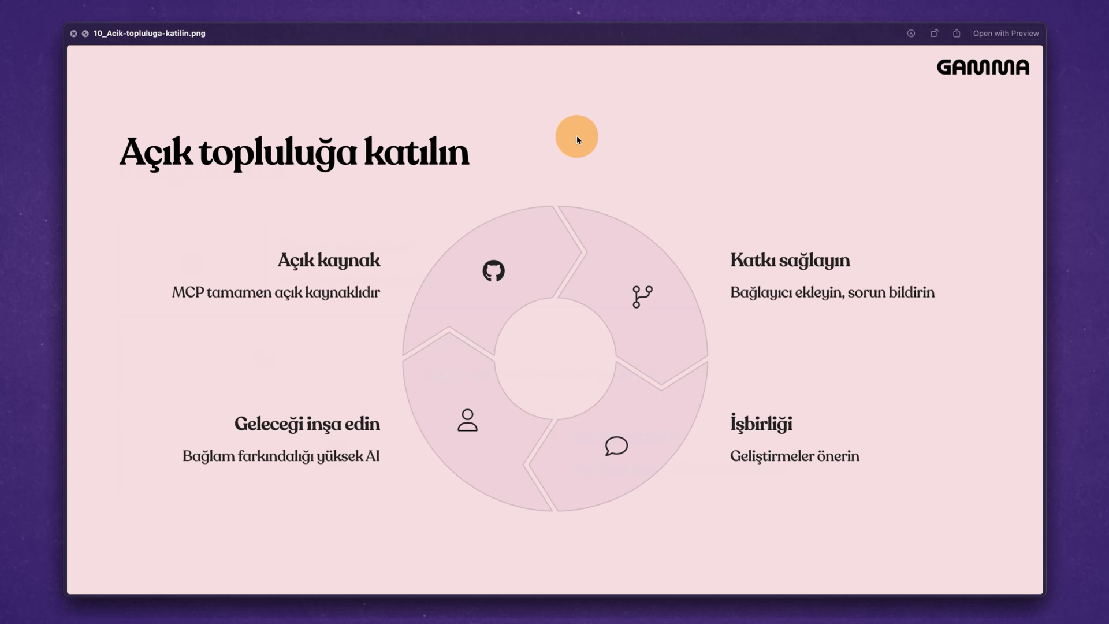
pyautogui.press('Down')
pyautogui.press('Down')
pyautogui.press('Down')
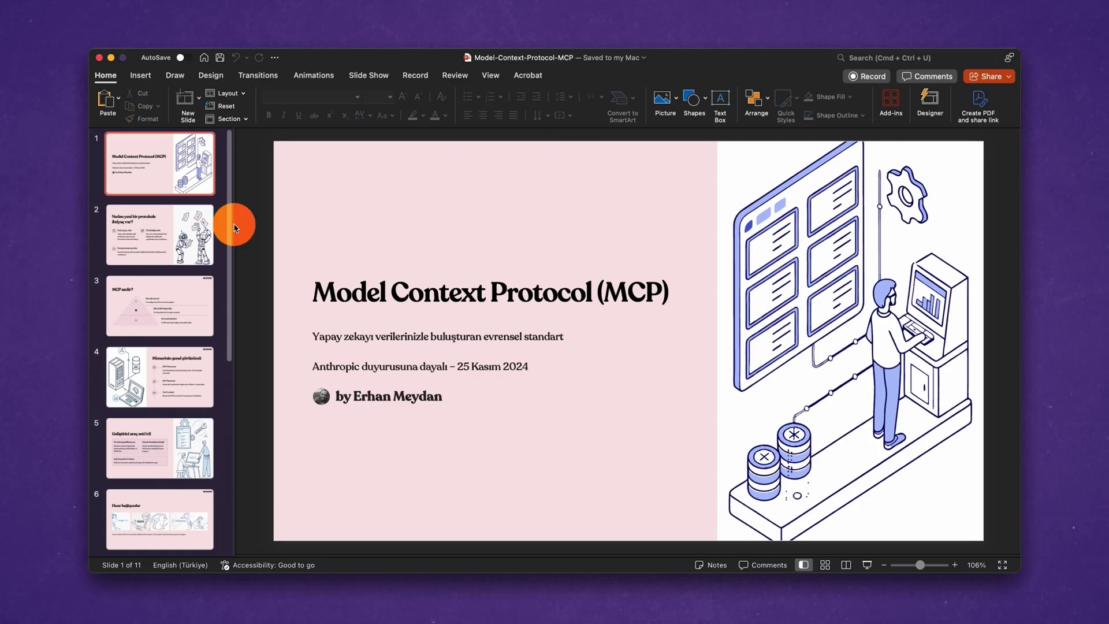
# On slide 2, select the İzole yapay zeka heading, brain icon and robot illustration individually.
pyautogui.click(196, 224)
pyautogui.click(409, 235)
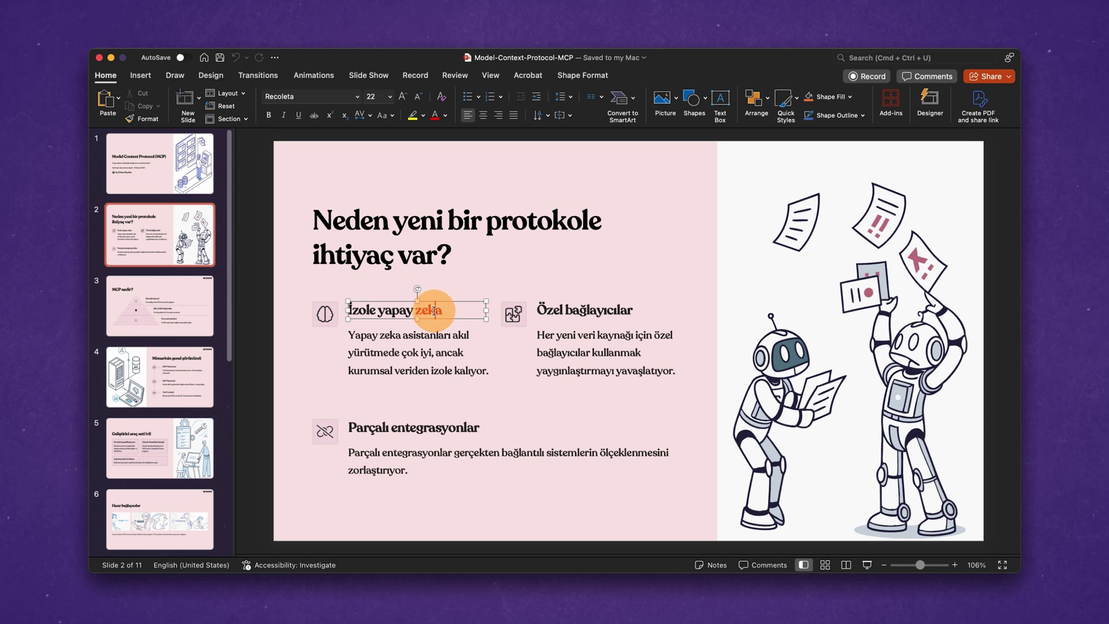
pyautogui.click(326, 315)
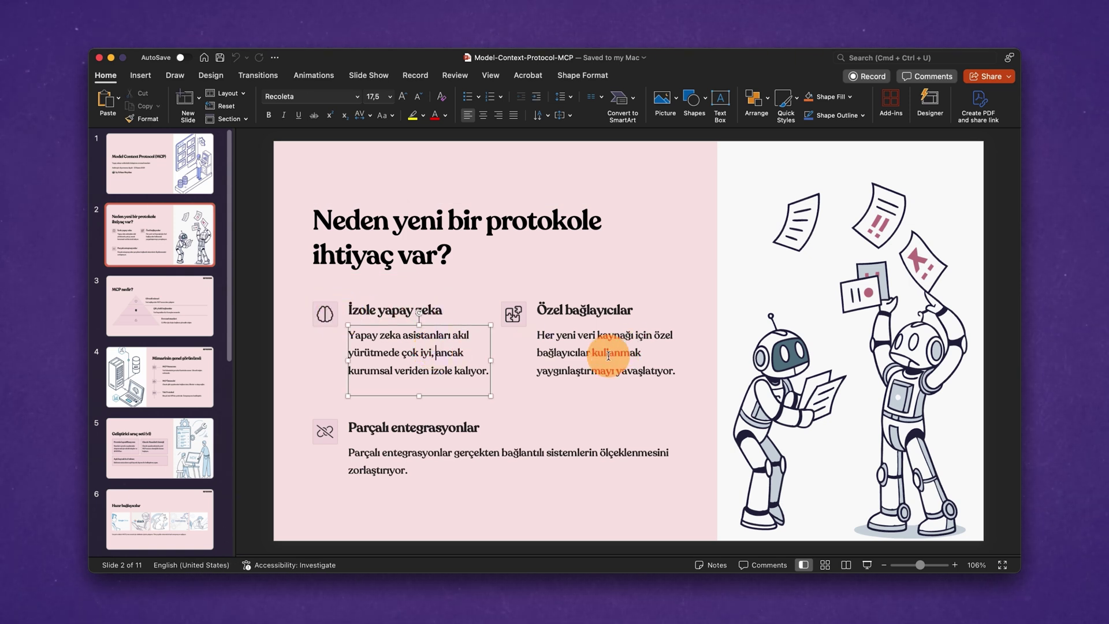
pyautogui.click(832, 288)
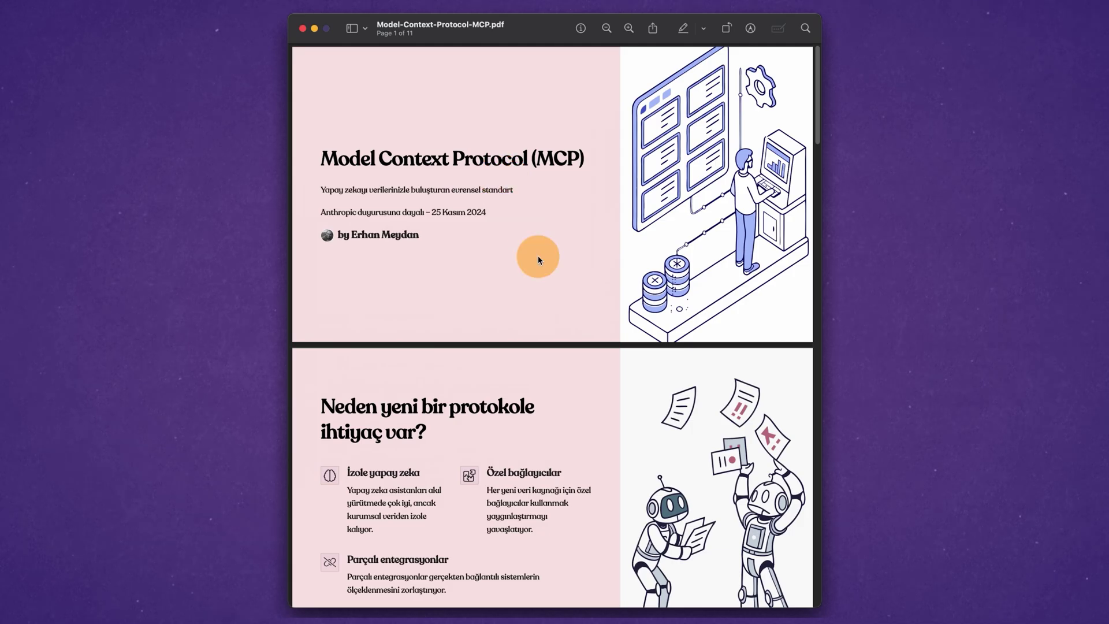
pyautogui.scroll(-20, 542, 262)
pyautogui.scroll(-10, 542, 261)
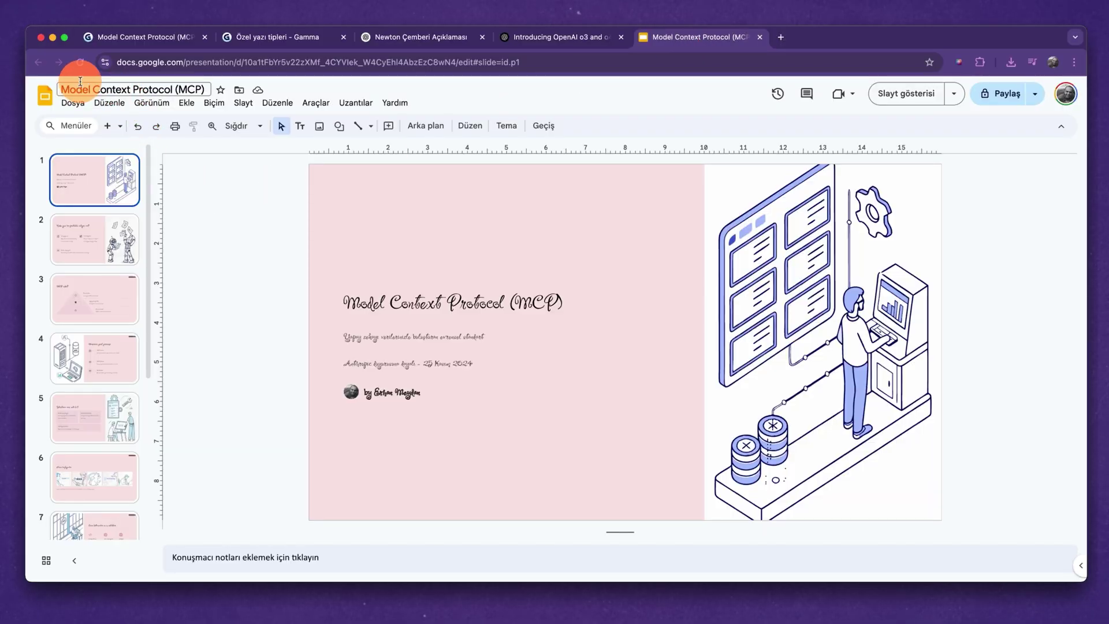
# Check the cursive title and slides 2–4 in Google Slides, then present the Gamma deck full screen.
pyautogui.click(446, 305)
pyautogui.moveTo(446, 303); pyautogui.dragTo(513, 304)
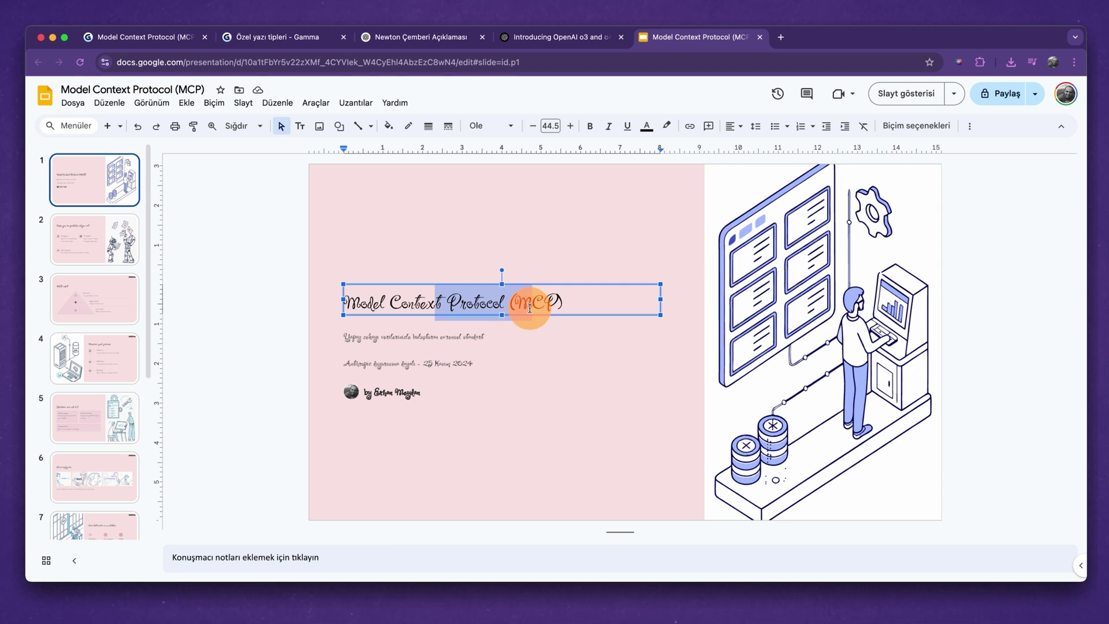
pyautogui.click(60, 257)
pyautogui.click(62, 305)
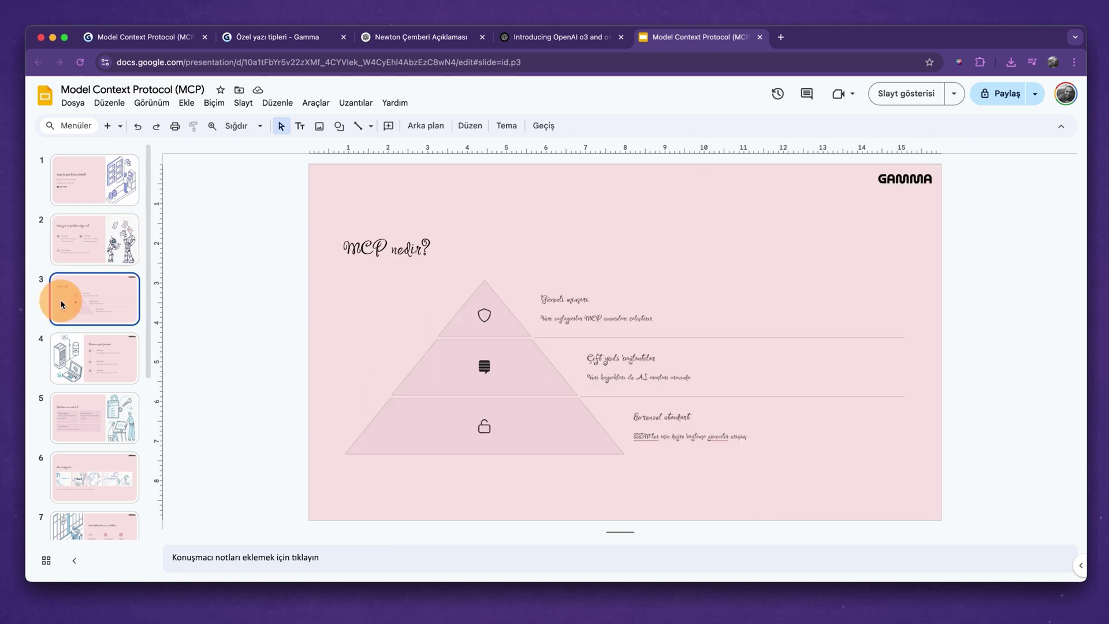
pyautogui.click(73, 358)
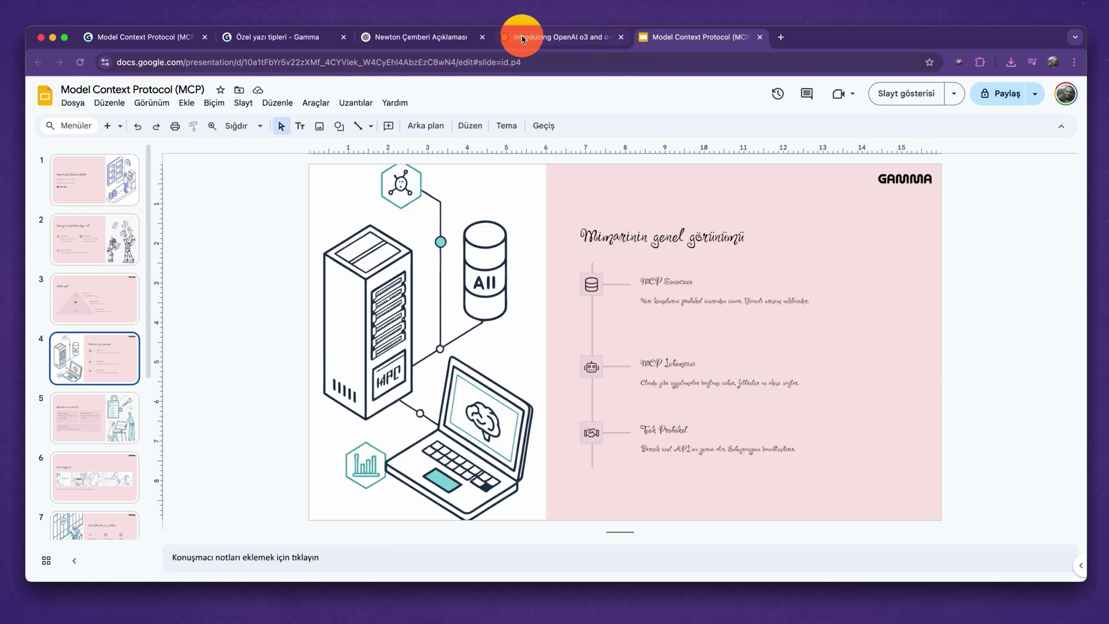
pyautogui.click(144, 36)
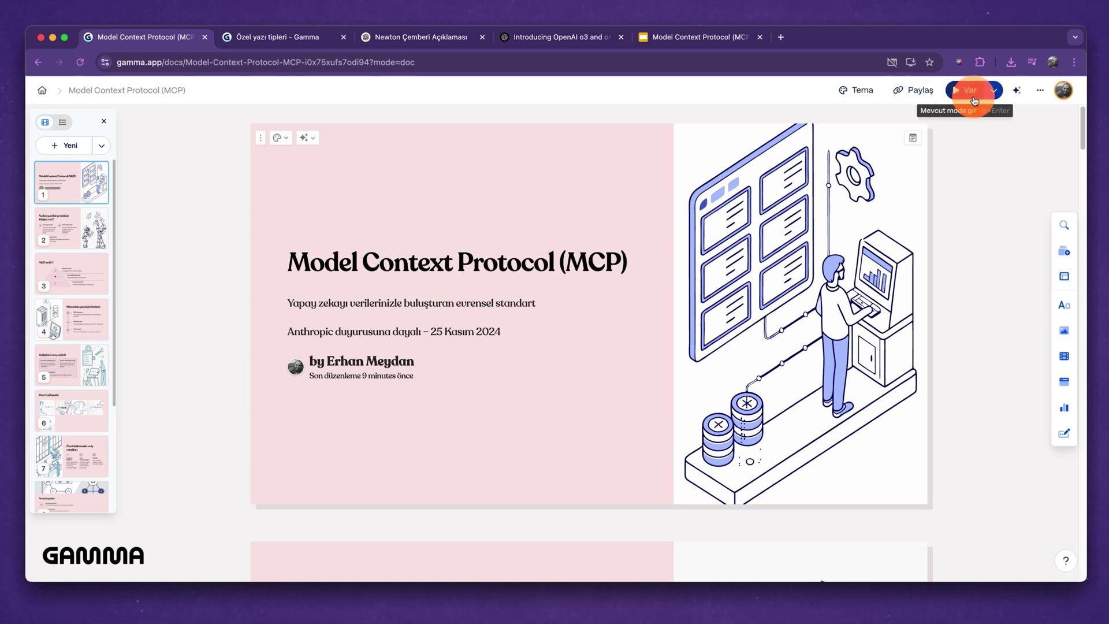
pyautogui.click(971, 93)
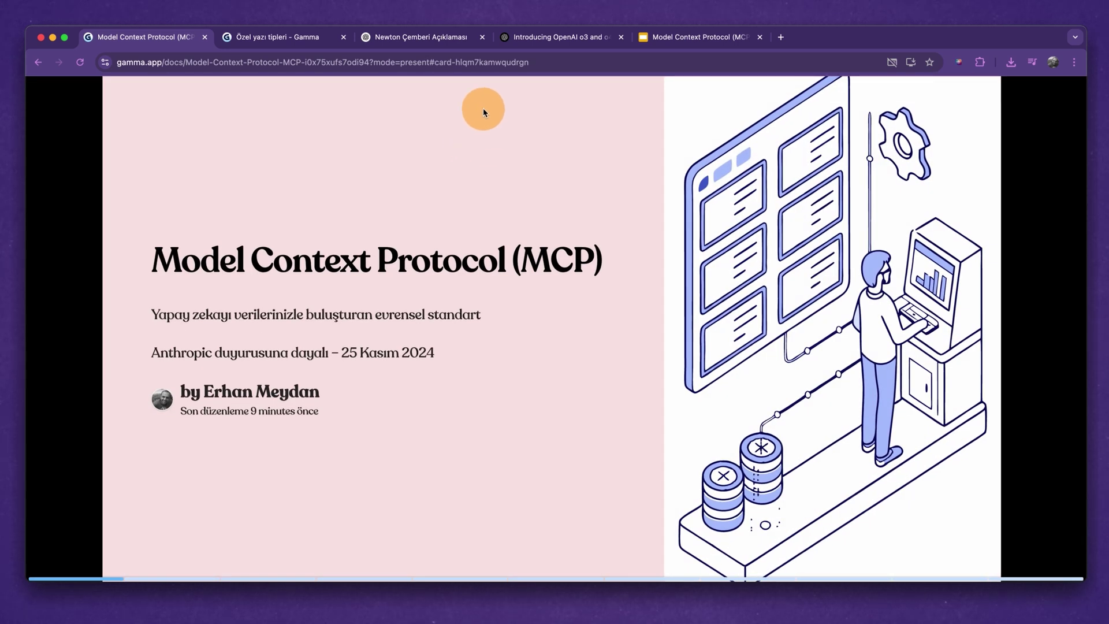
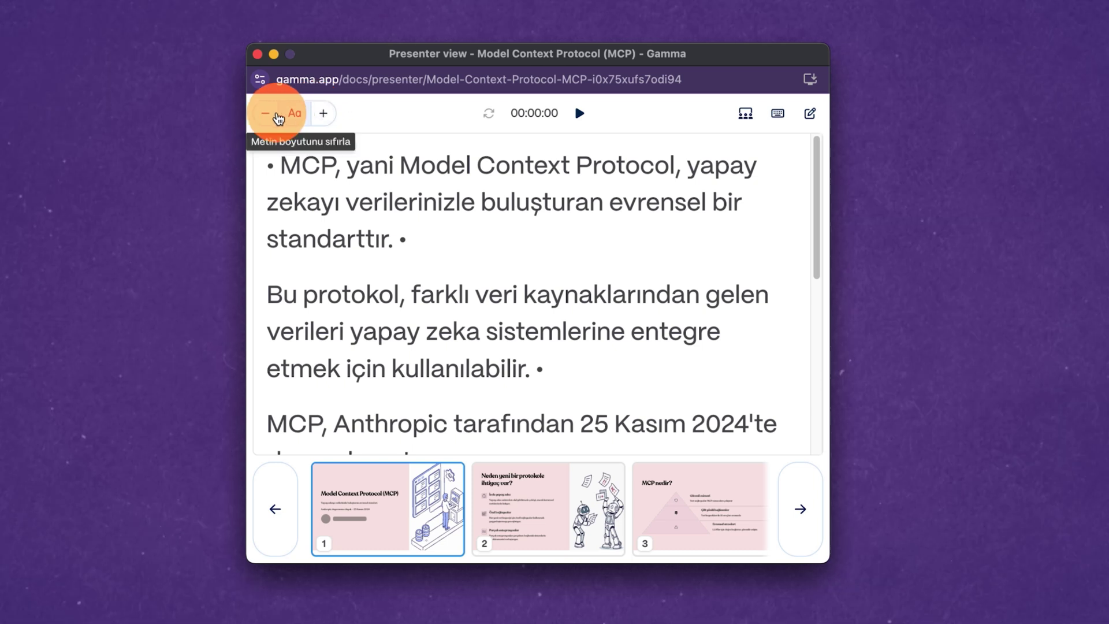
pyautogui.click(265, 113)
# In presenter view, shrink, reset, then enlarge the speaker-notes text size.
pyautogui.click(298, 113)
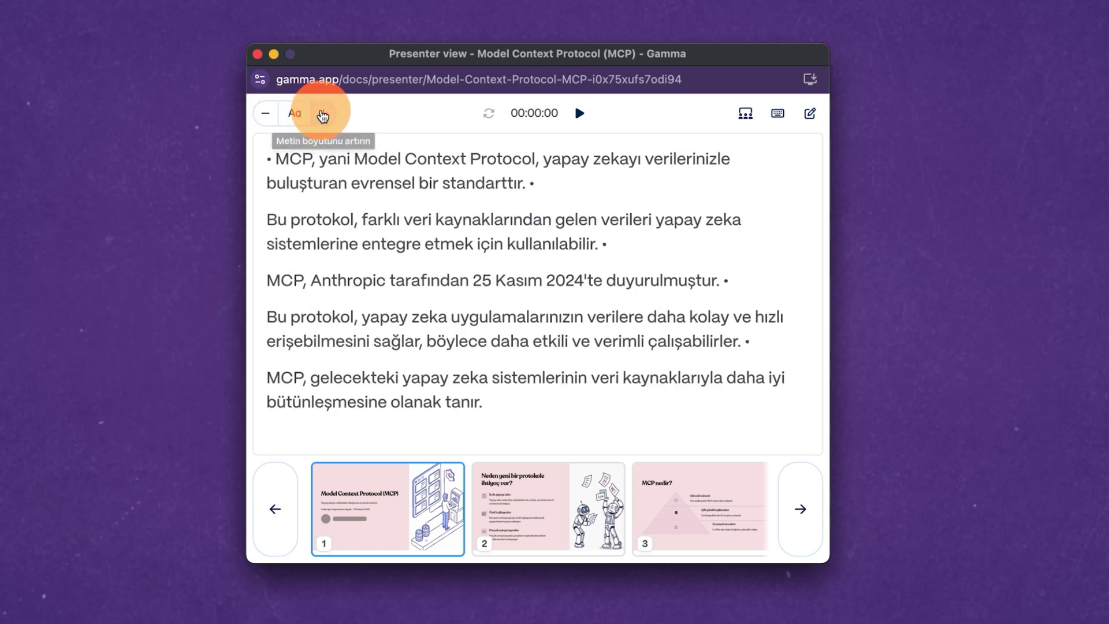
pyautogui.click(578, 123)
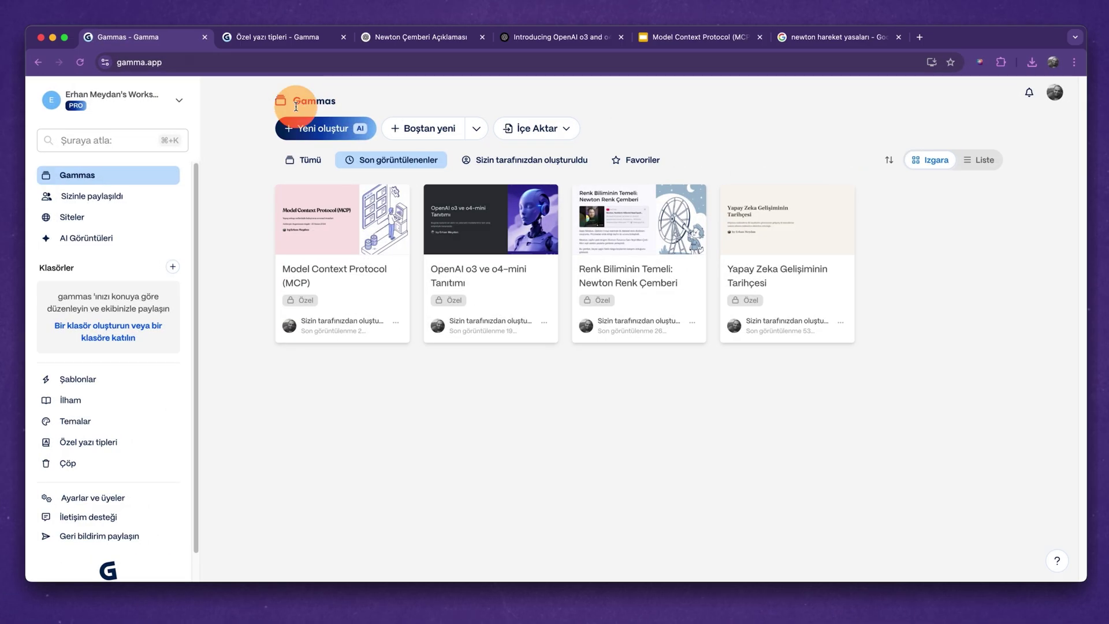
# Create a web page from the prompt 'ben birikler üretebilir sayfası hazırlayabilir misin?' and generate its outline.
pyautogui.click(324, 129)
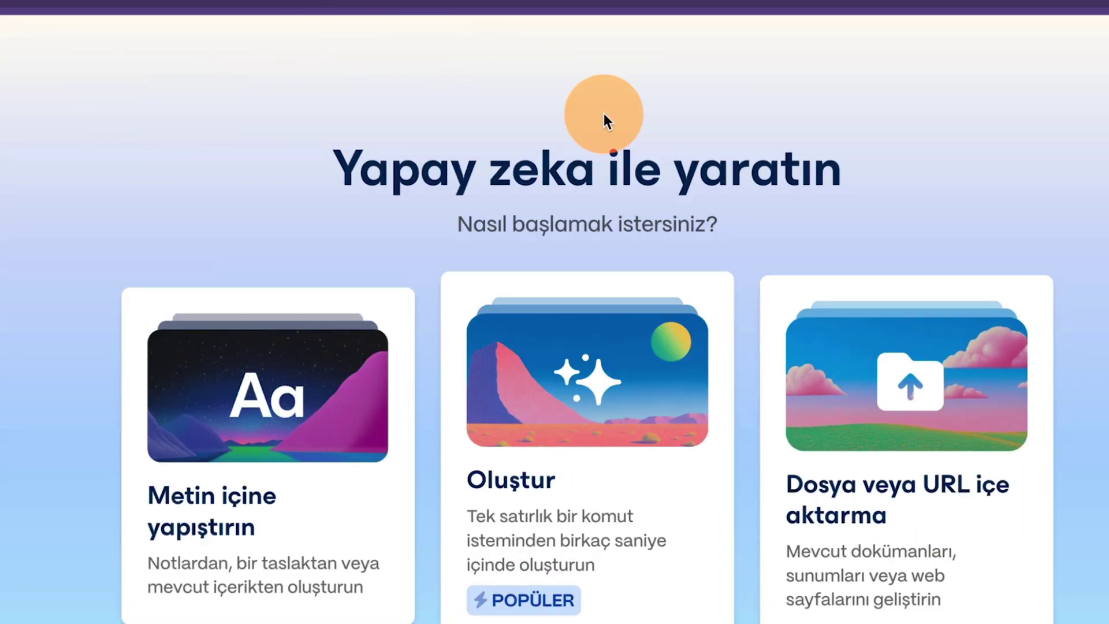
pyautogui.click(575, 482)
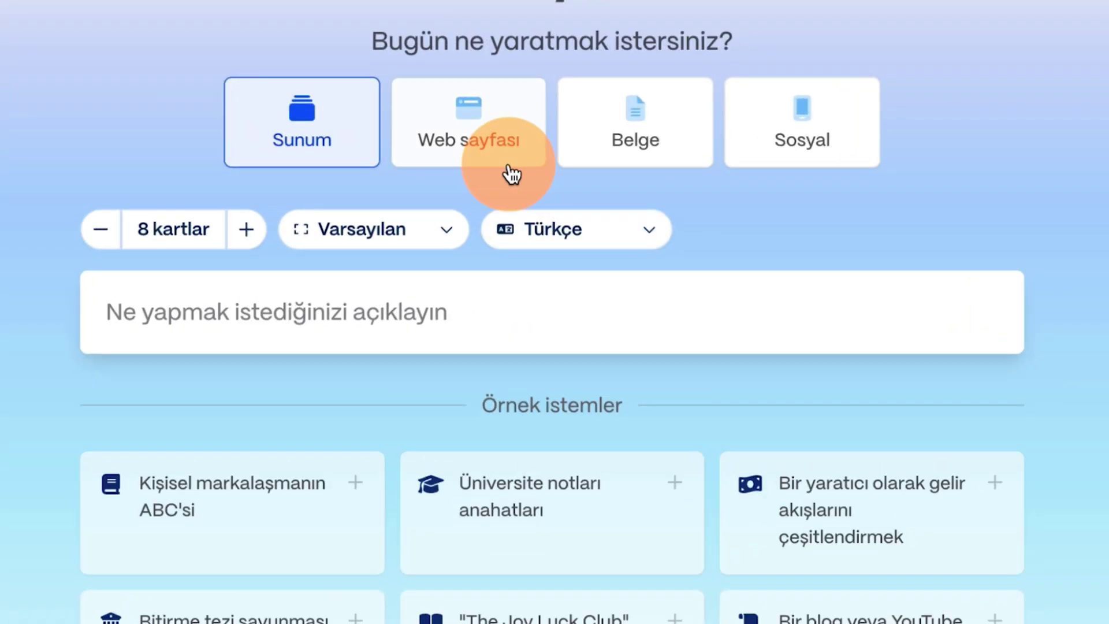
pyautogui.click(480, 141)
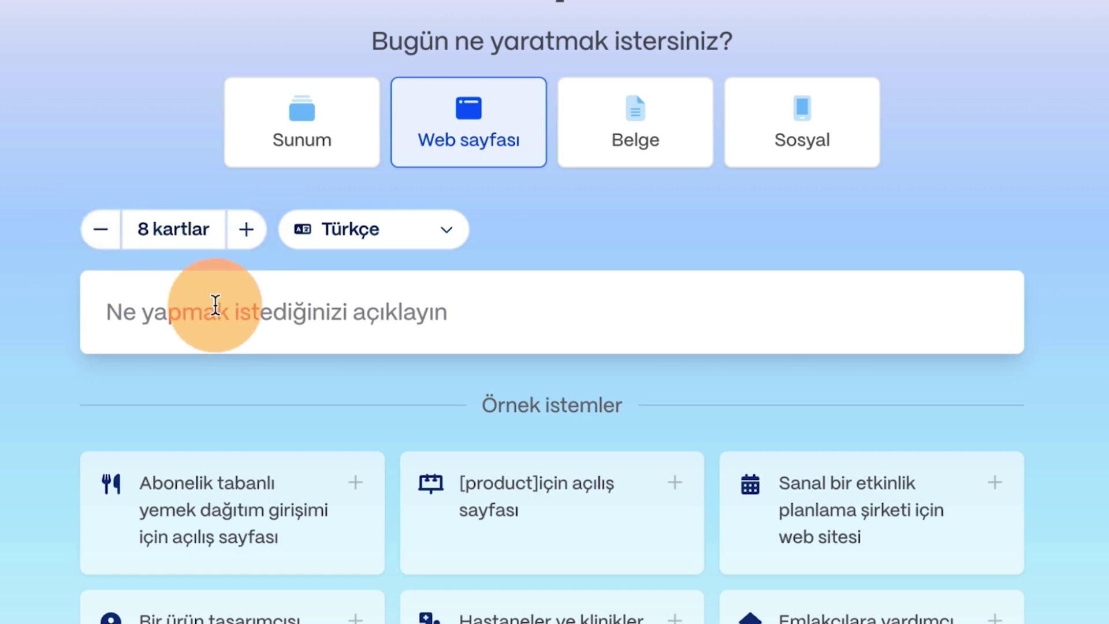
pyautogui.click(234, 299)
pyautogui.write('ben bir video içerik üreticisiyim. Her k')
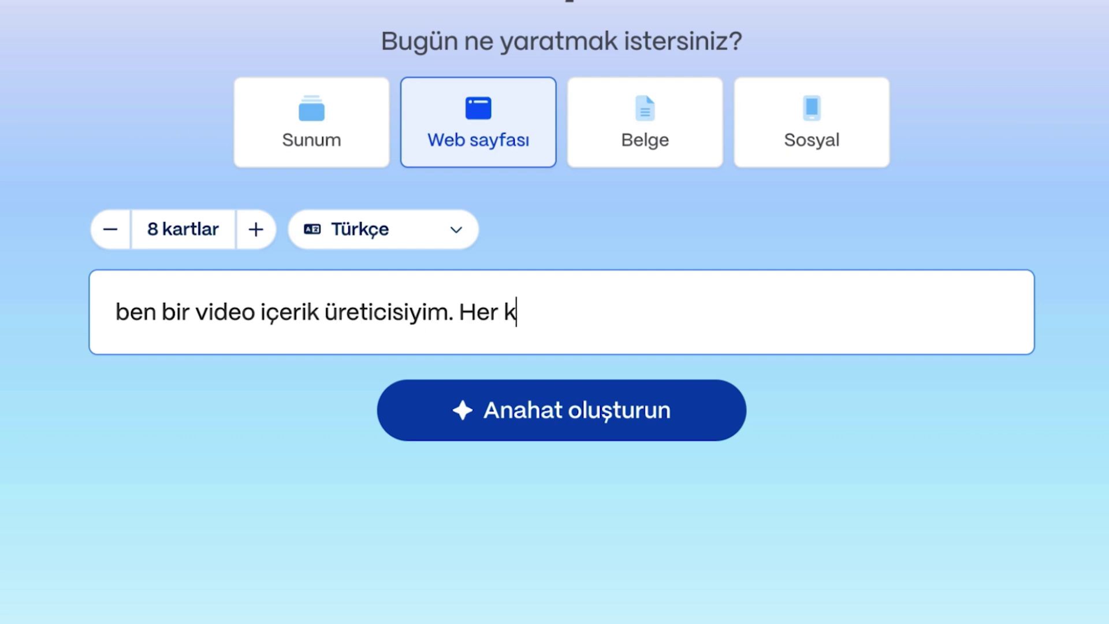
pyautogui.write('rikler üretebilirim. Adım Erhan Meydan, yaptığım')
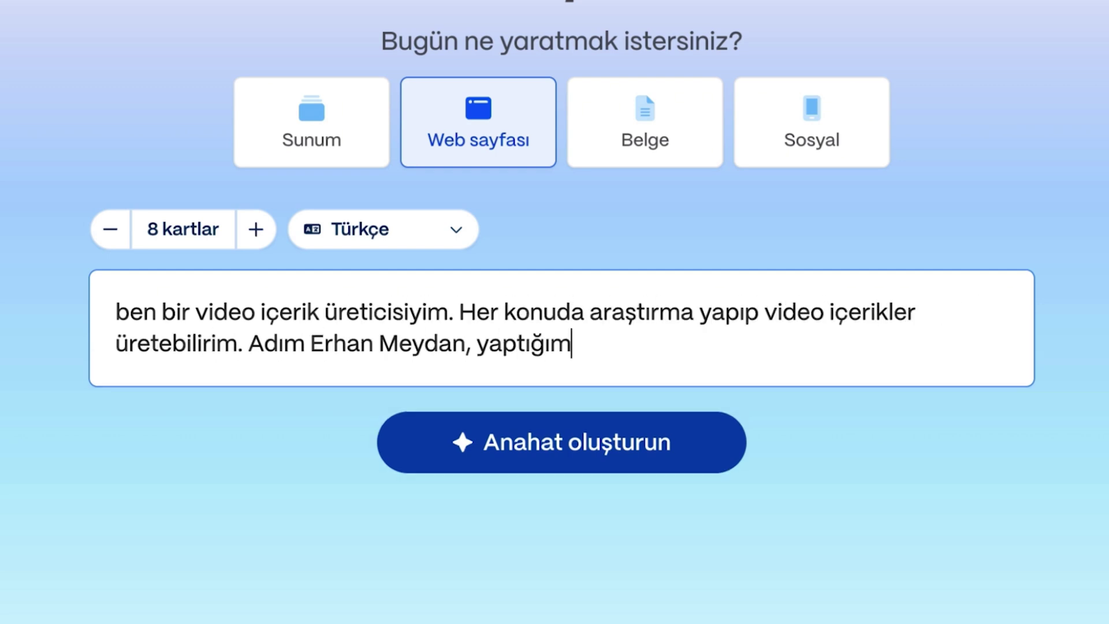
pyautogui.write(' sayfası ')
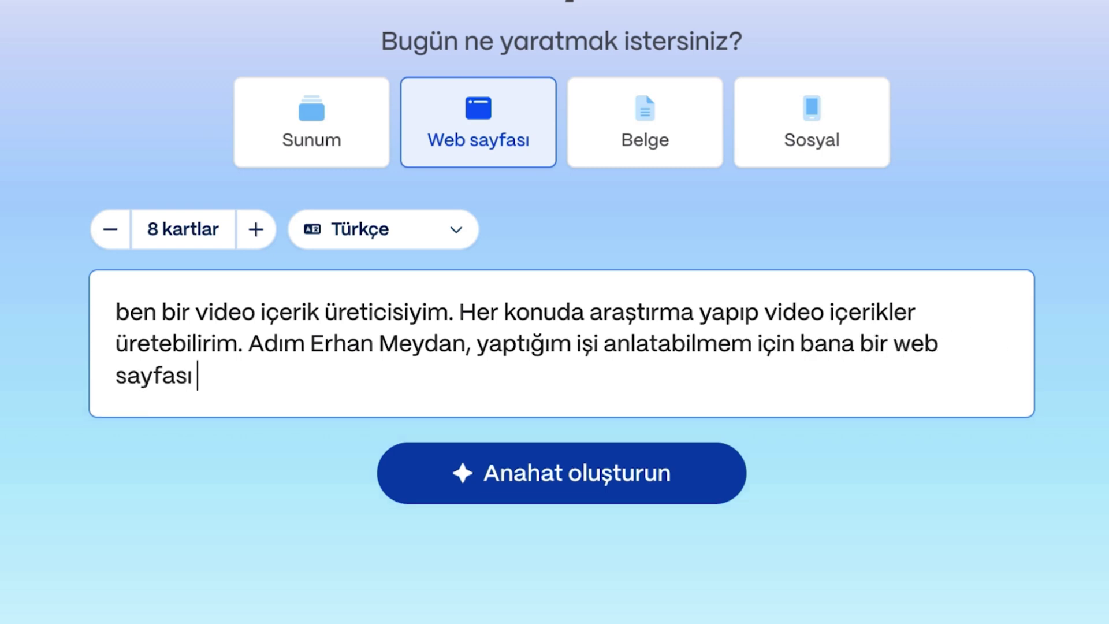
pyautogui.write('hazırlayabilir misin?')
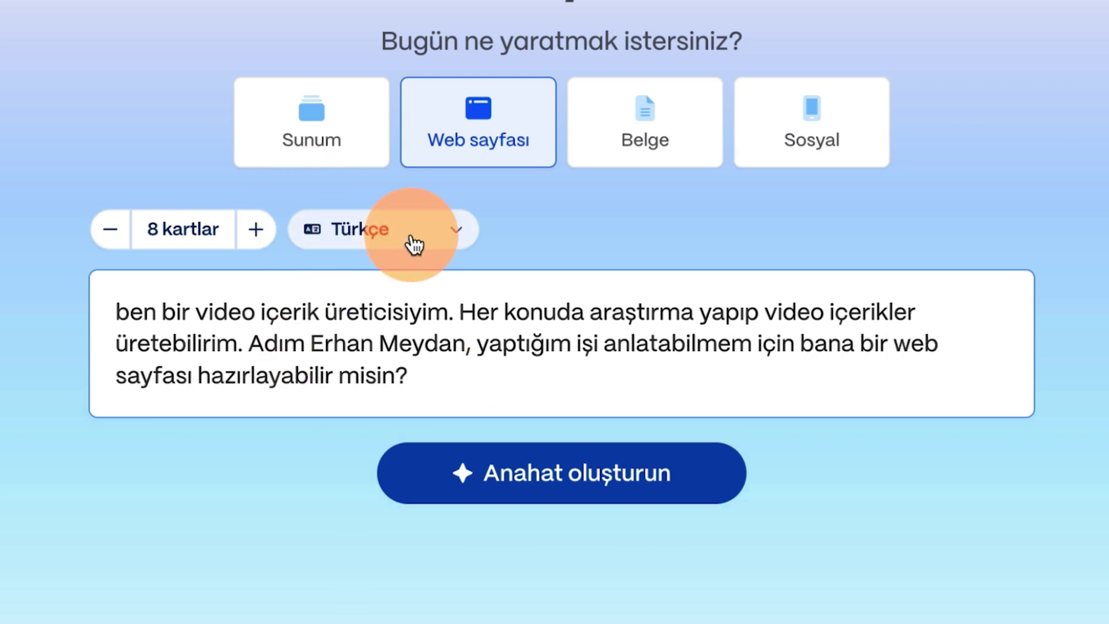
pyautogui.click(546, 485)
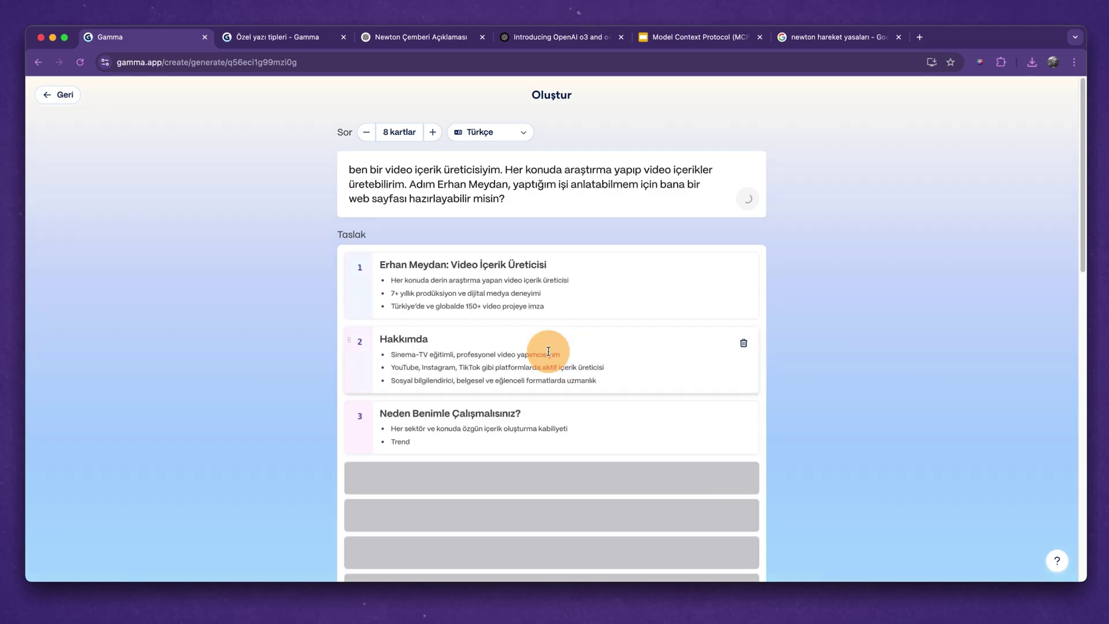
pyautogui.scroll(-1, 547, 346)
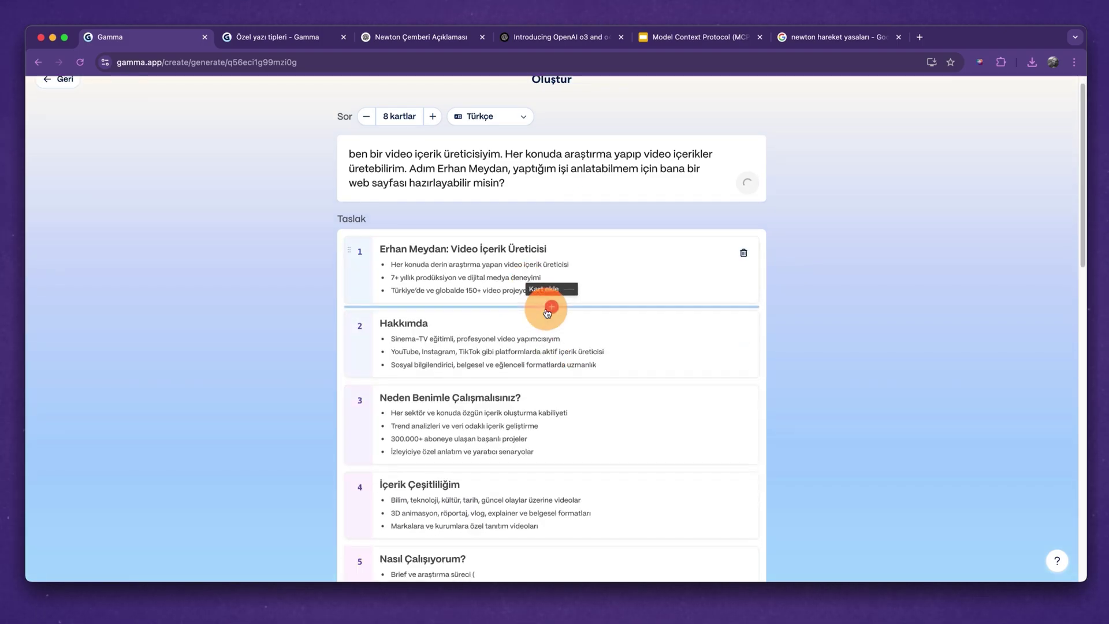
# Apply the untitled custom theme (Başlıksız tema) from the full Özel themes list.
pyautogui.scroll(-3, 448, 251)
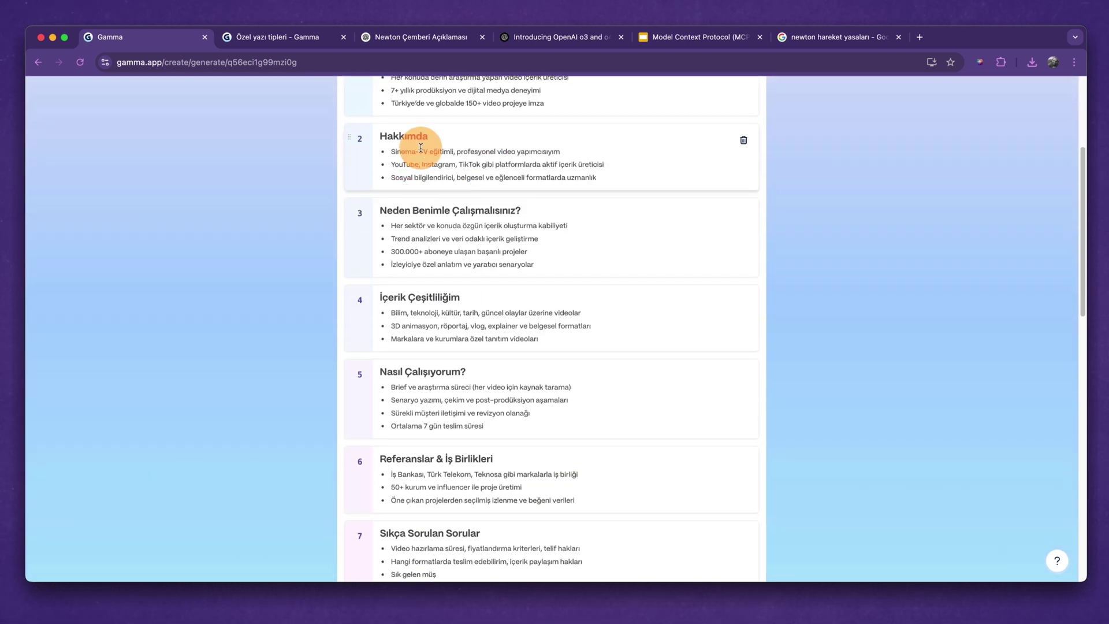
pyautogui.scroll(-15, 460, 284)
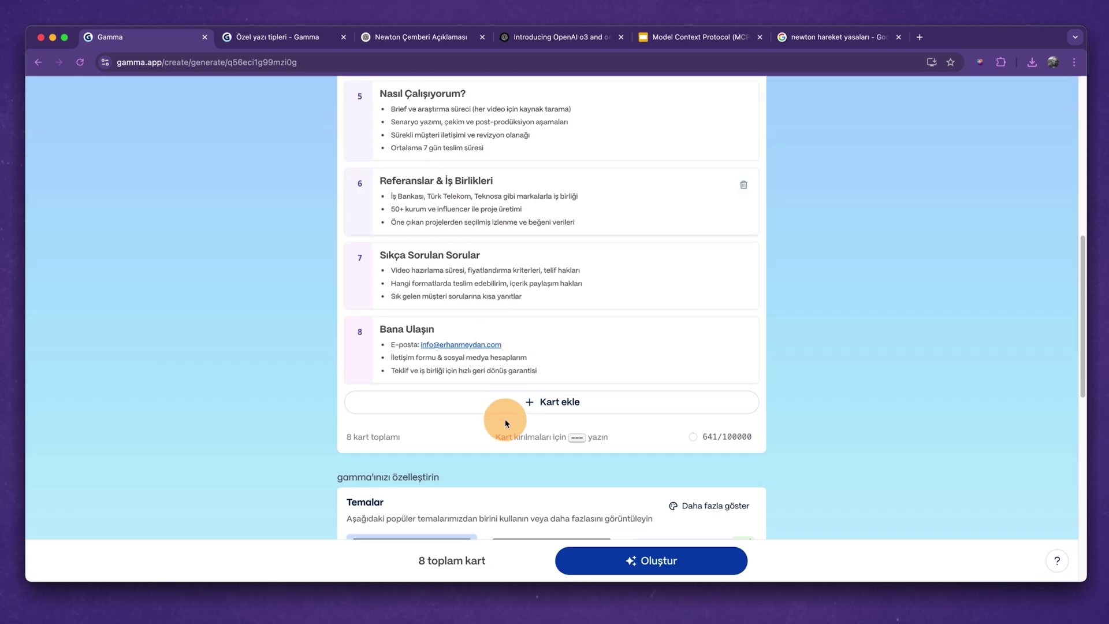
pyautogui.click(406, 308)
pyautogui.scroll(-2, 406, 307)
pyautogui.click(720, 128)
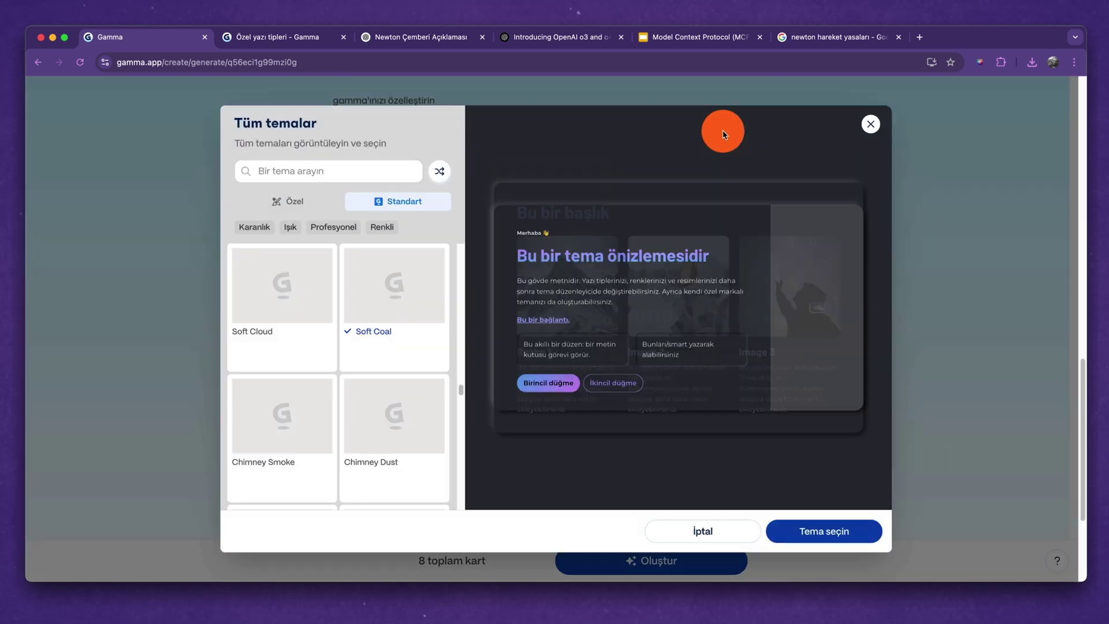
pyautogui.click(287, 201)
pyautogui.click(284, 272)
pyautogui.click(837, 540)
# Set the text amount to Kısa, keep the image source, and continue to confirmation.
pyautogui.click(450, 322)
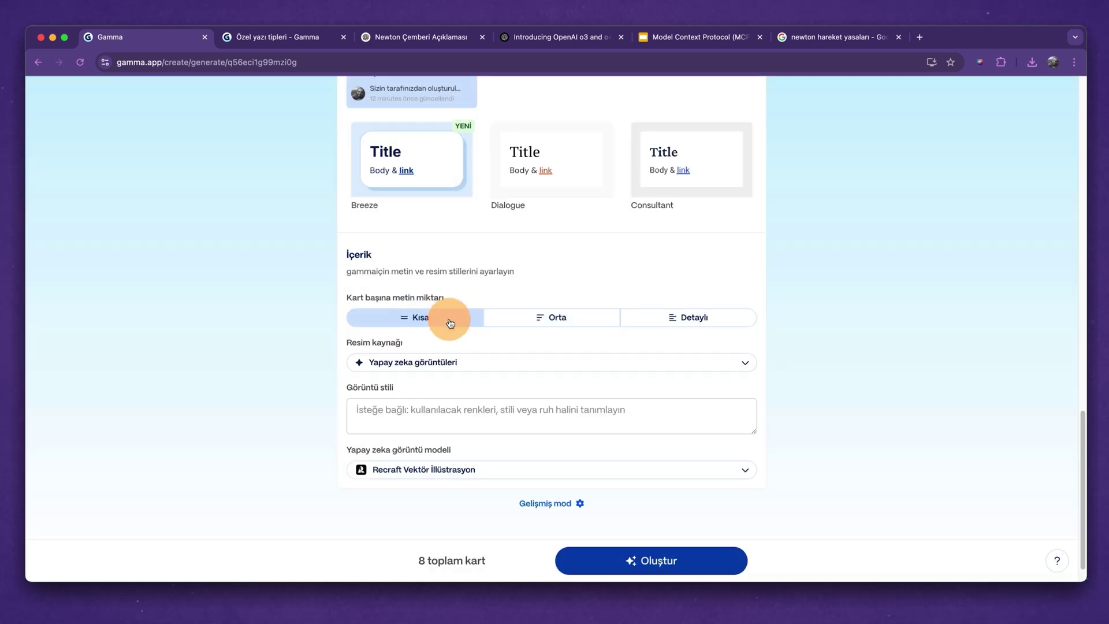
pyautogui.click(465, 363)
pyautogui.click(496, 268)
pyautogui.click(520, 470)
pyautogui.scroll(-1, 528, 389)
pyautogui.moveTo(457, 416)
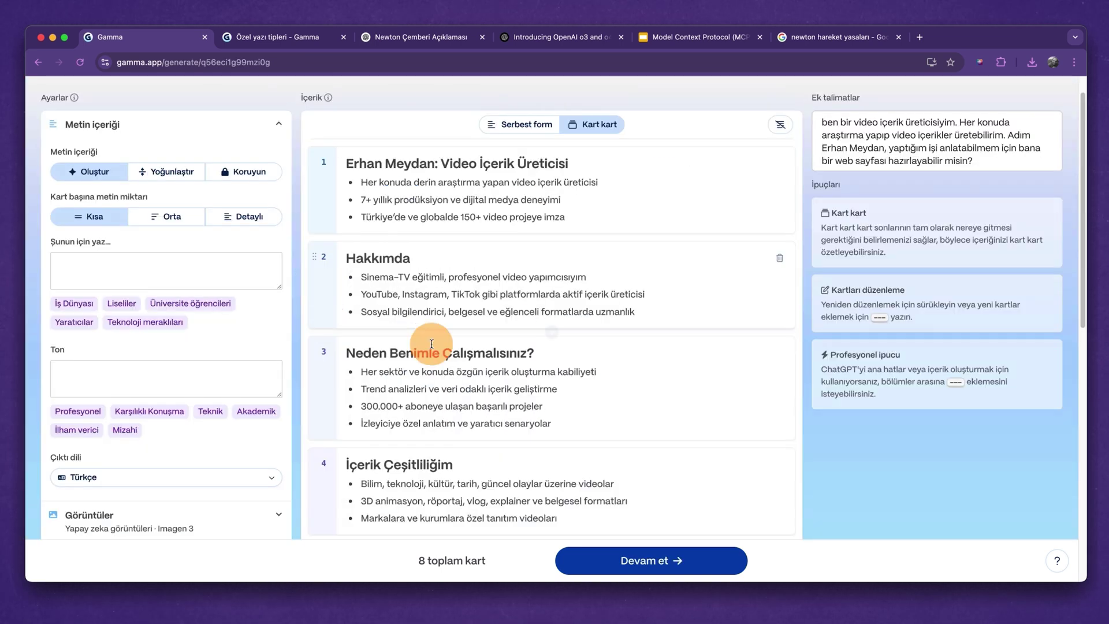
pyautogui.scroll(-5, 644, 361)
pyautogui.click(664, 560)
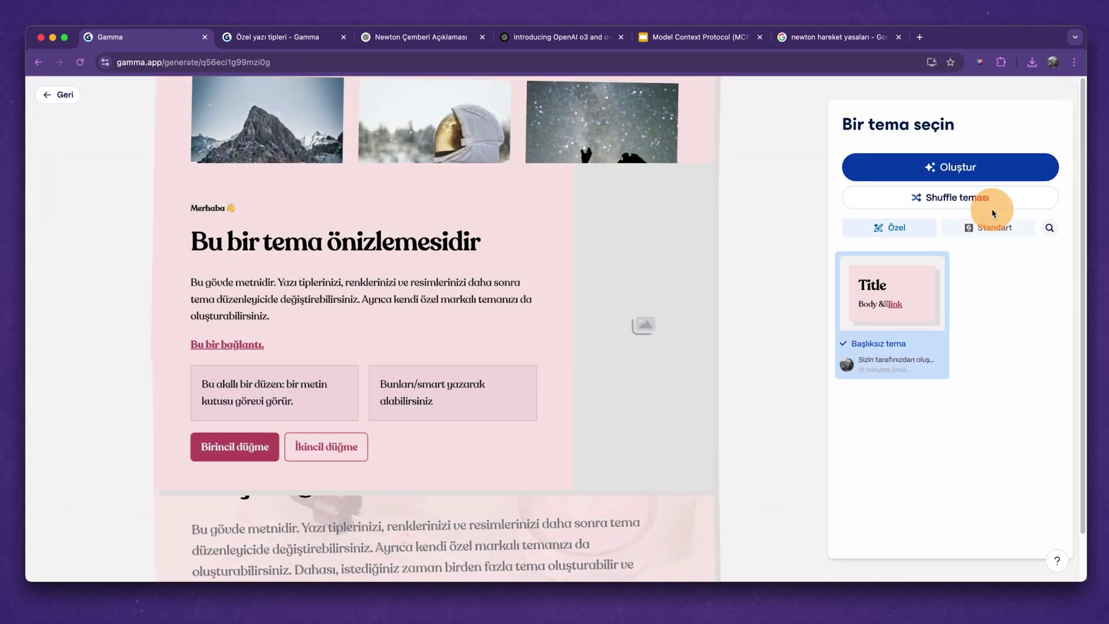
# Generate and publish the 8-card website, then check the Hızlı Yanıt contact card.
pyautogui.click(939, 164)
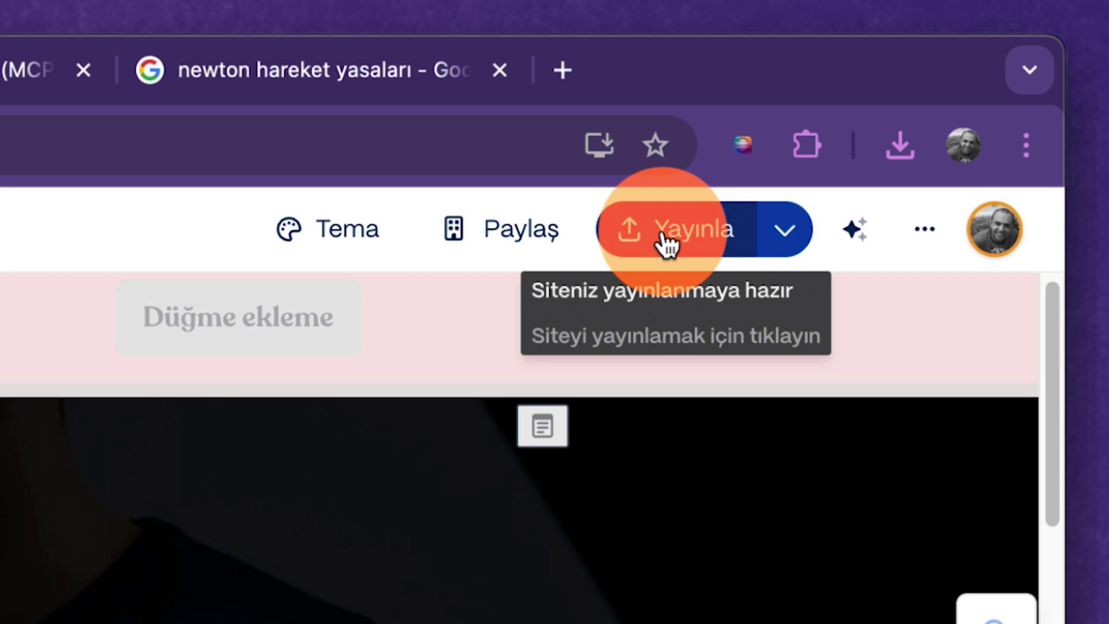
pyautogui.click(667, 243)
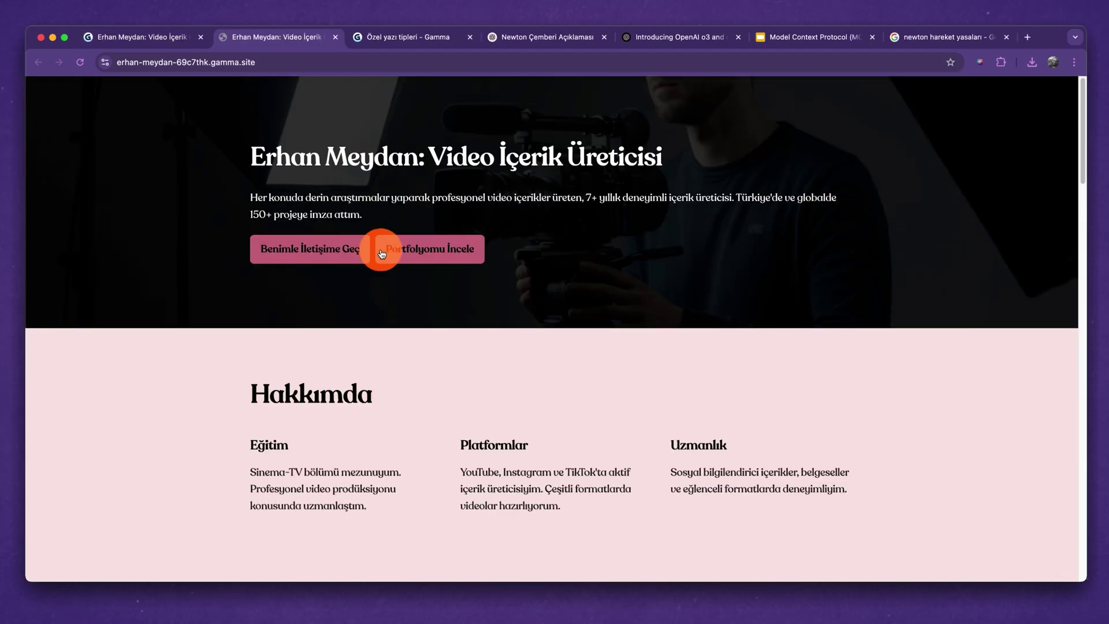
pyautogui.scroll(-10, 411, 315)
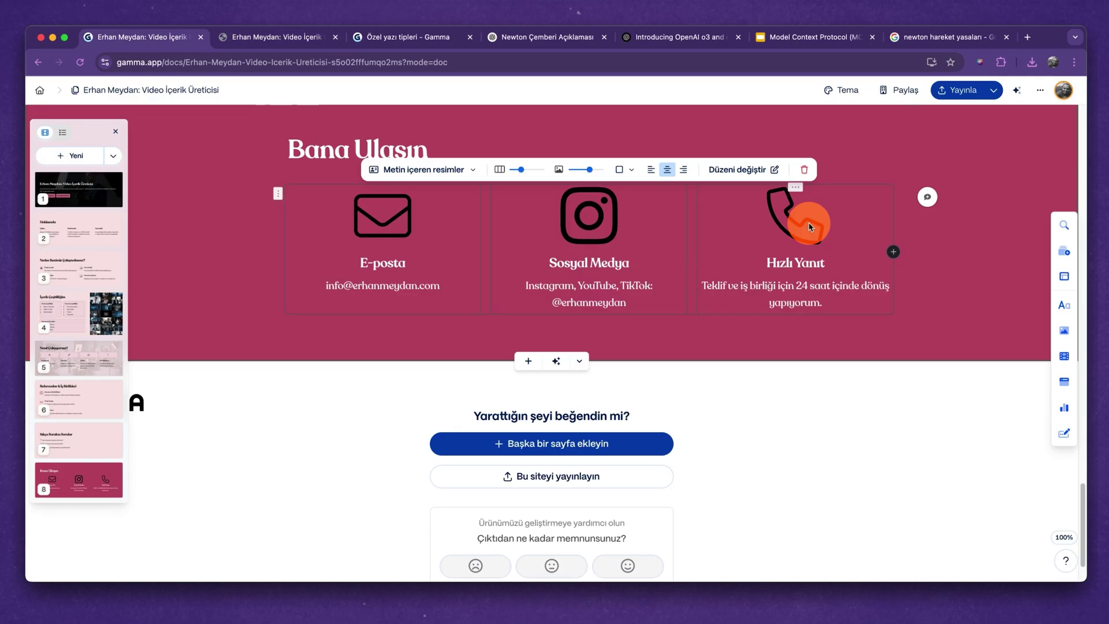
pyautogui.click(810, 226)
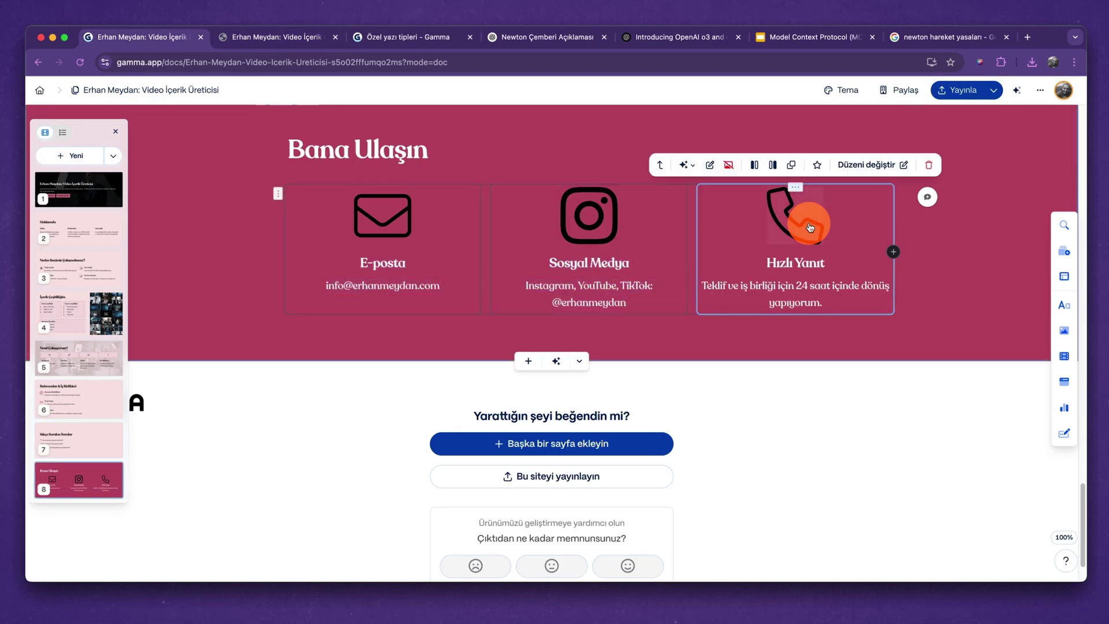
pyautogui.click(936, 414)
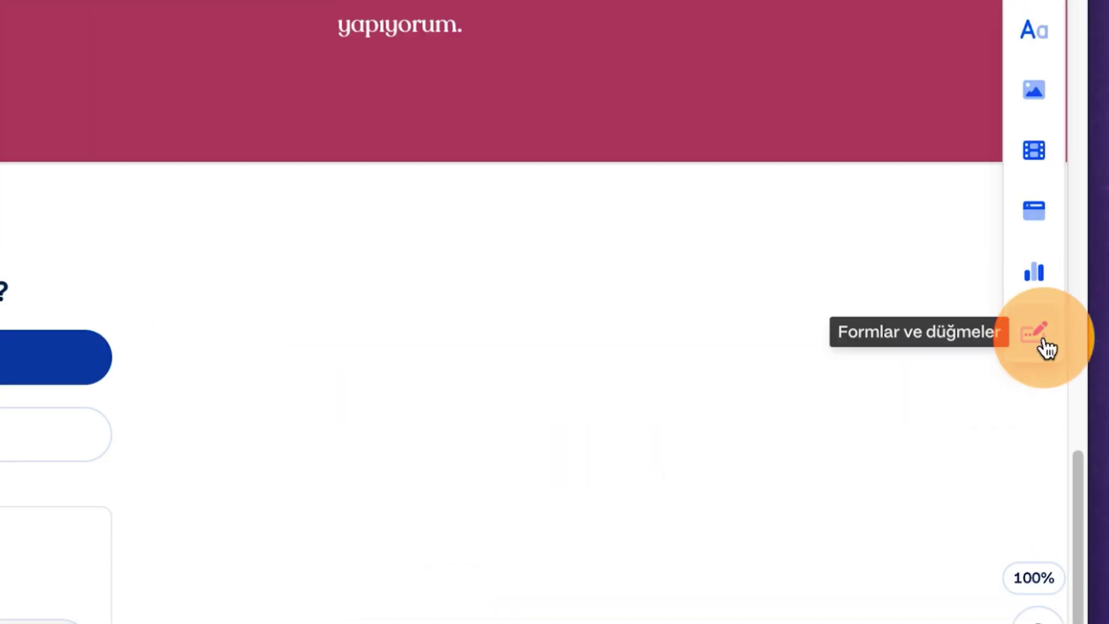
# Embed the İletişim bilgileri Google Form from its pasted link, then republish the site.
pyautogui.click(1076, 435)
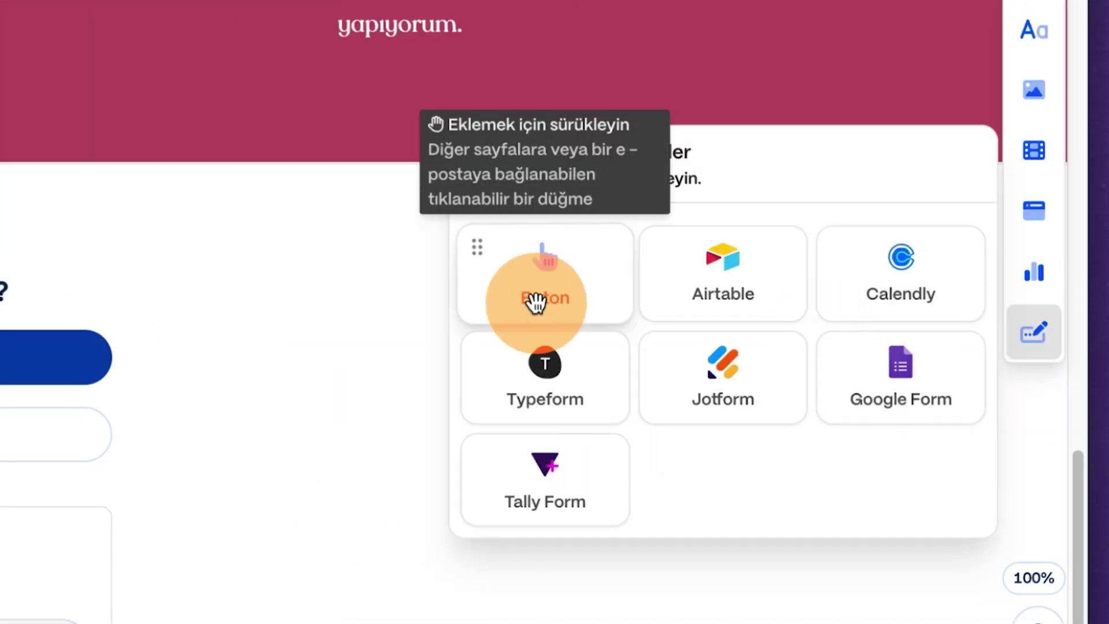
pyautogui.click(889, 365)
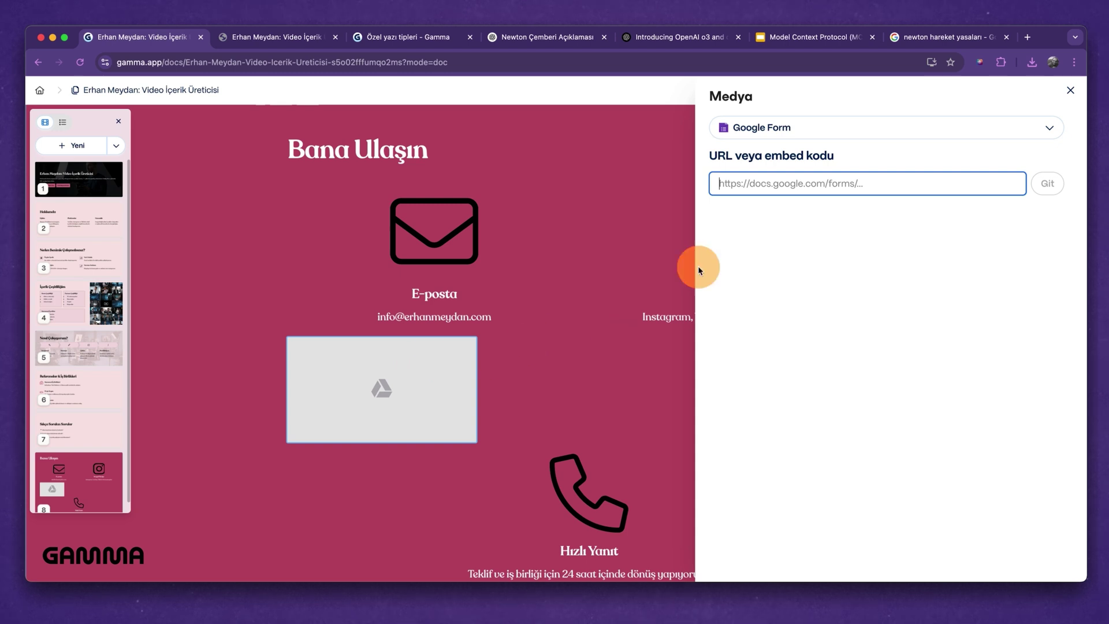
pyautogui.press('super+v')
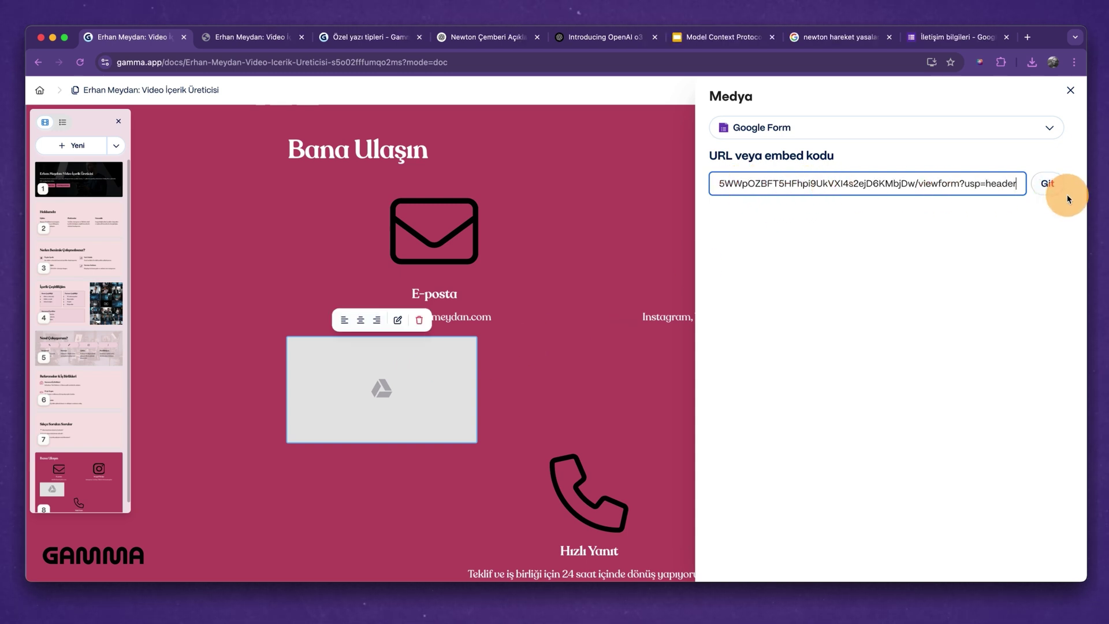
pyautogui.click(1047, 184)
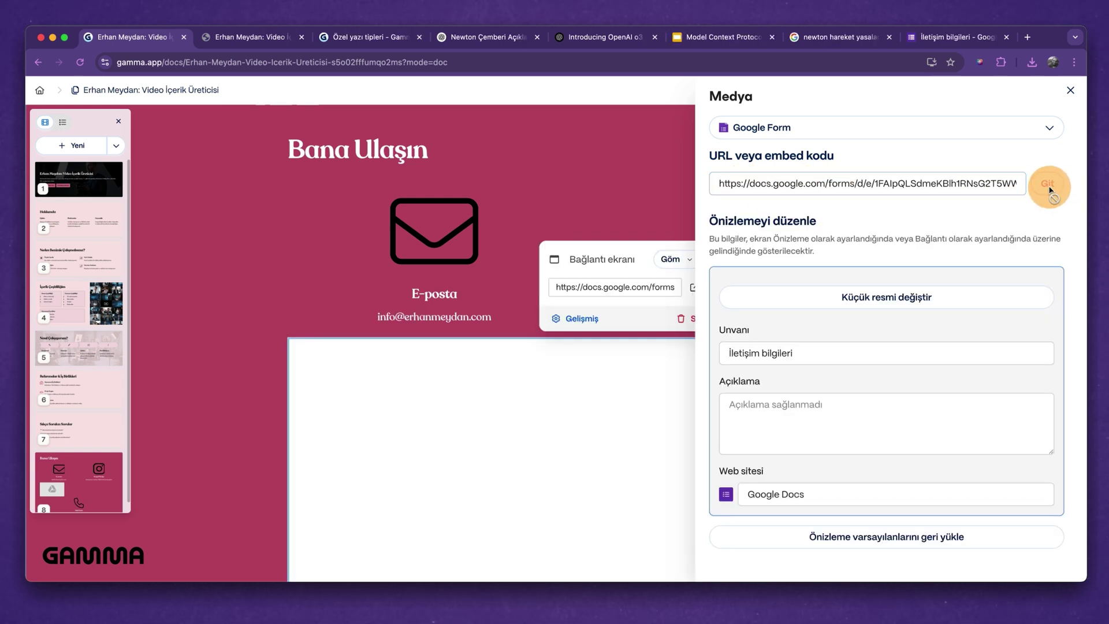
pyautogui.click(586, 195)
pyautogui.scroll(-4, 669, 394)
pyautogui.scroll(4, 672, 394)
pyautogui.scroll(-3, 920, 417)
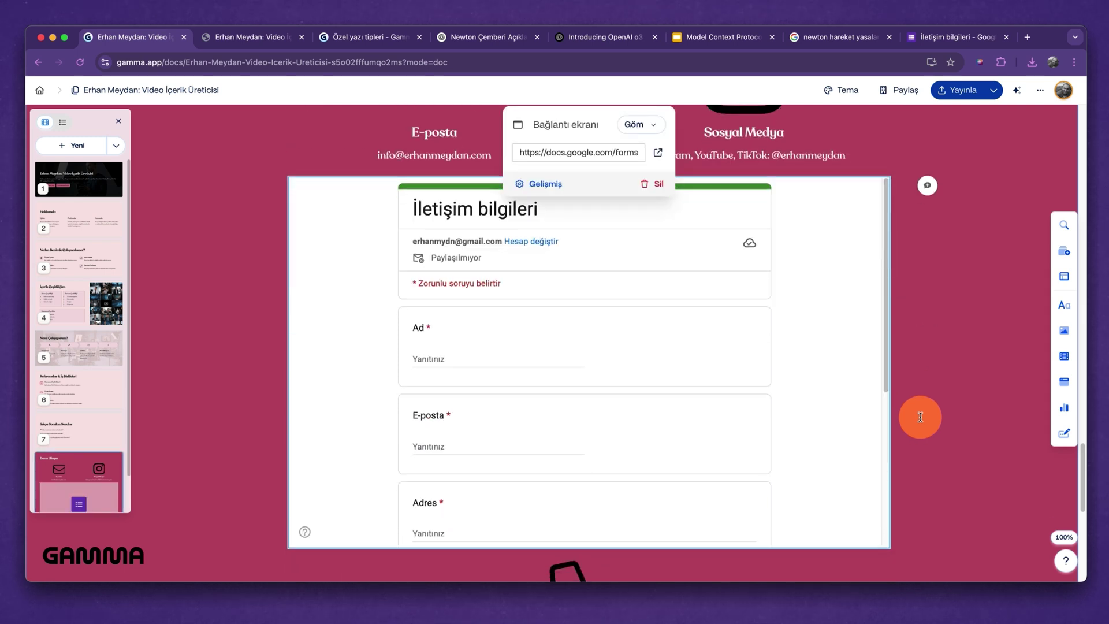
pyautogui.click(826, 361)
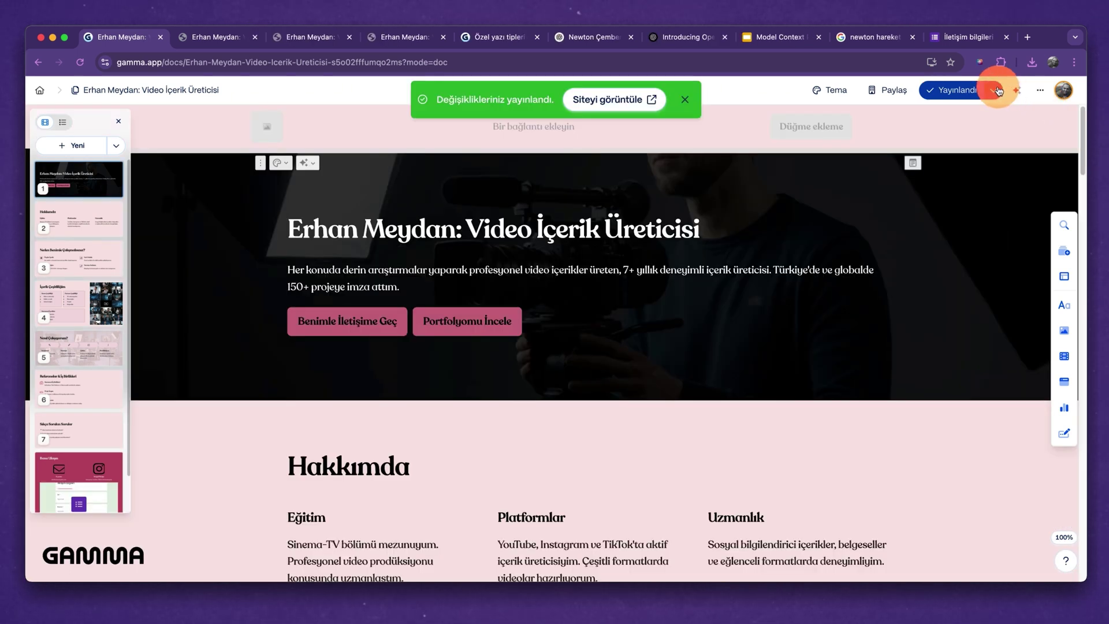
pyautogui.click(995, 90)
# Open the site's publishing domain settings and begin getting a new domain name.
pyautogui.click(916, 227)
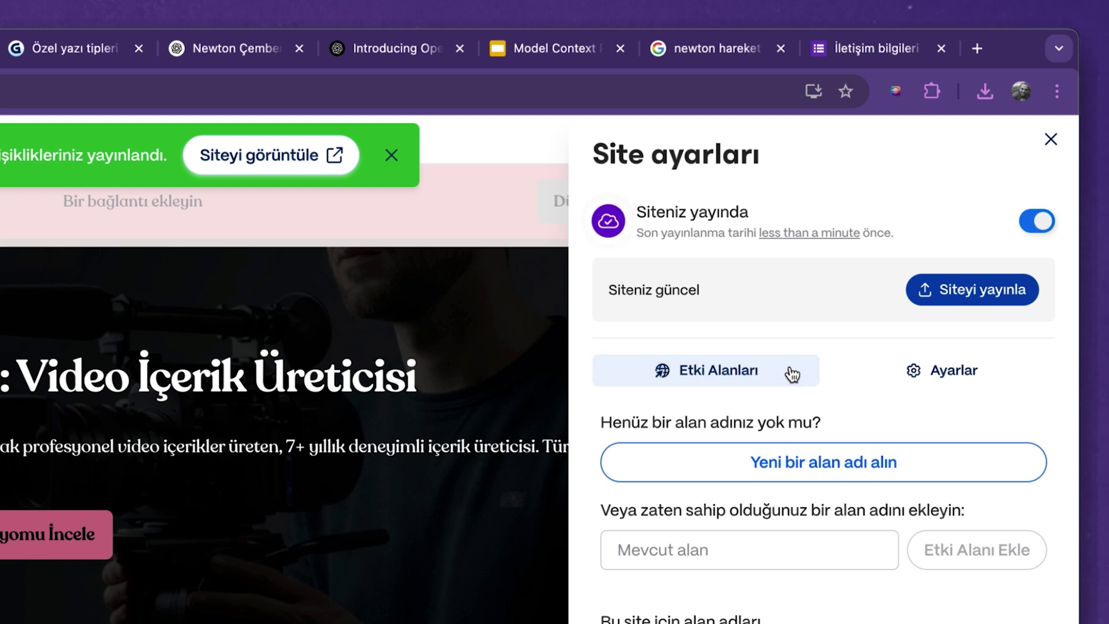
pyautogui.click(791, 371)
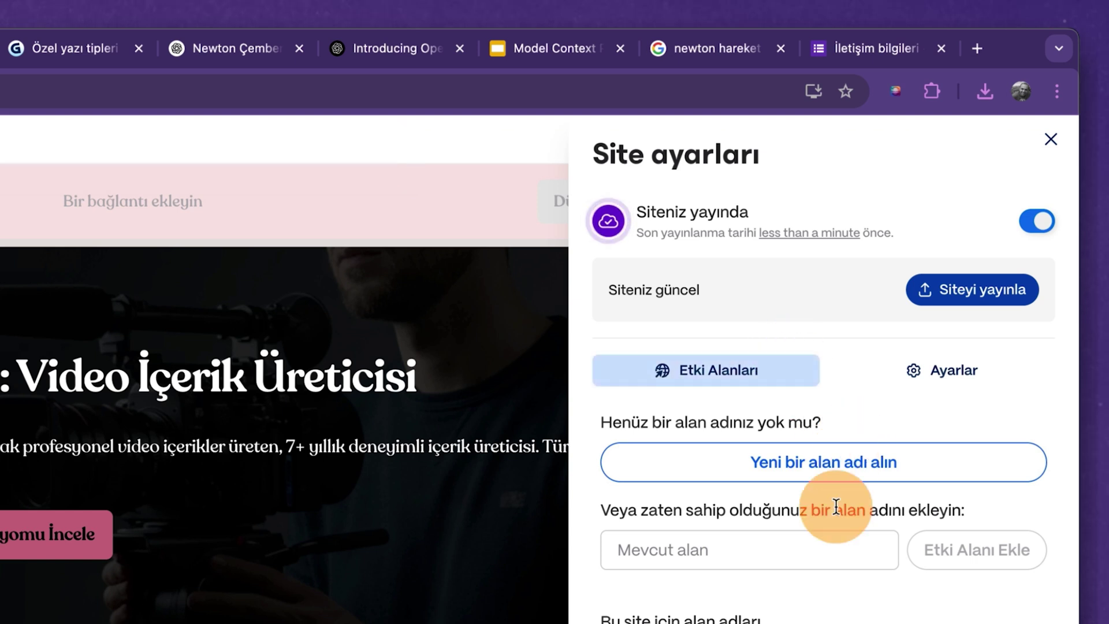
pyautogui.click(832, 465)
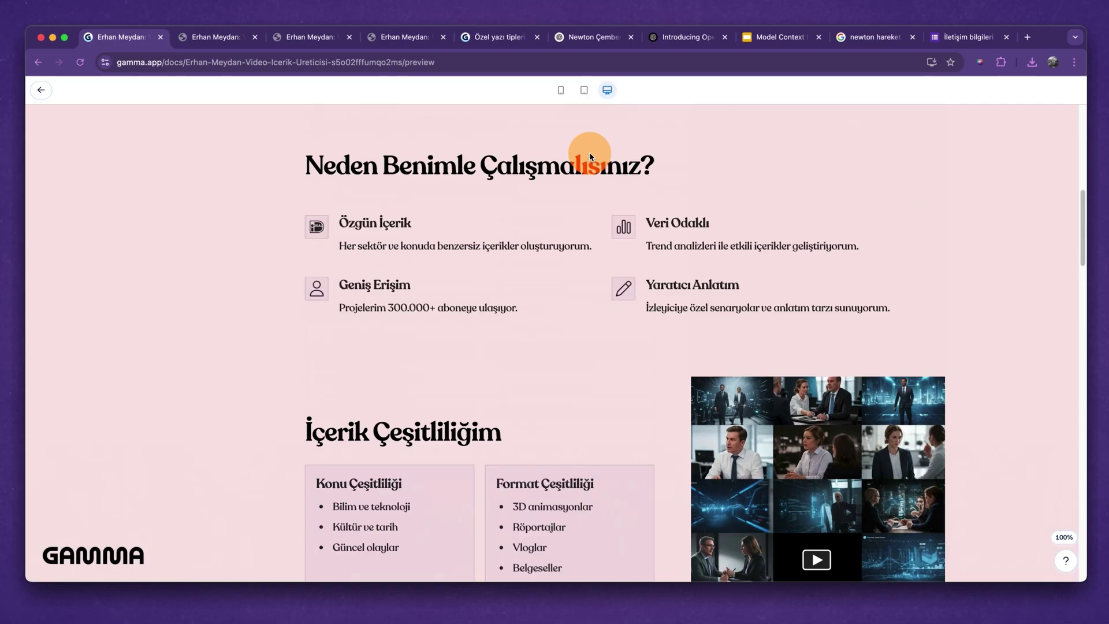
pyautogui.scroll(10, 589, 151)
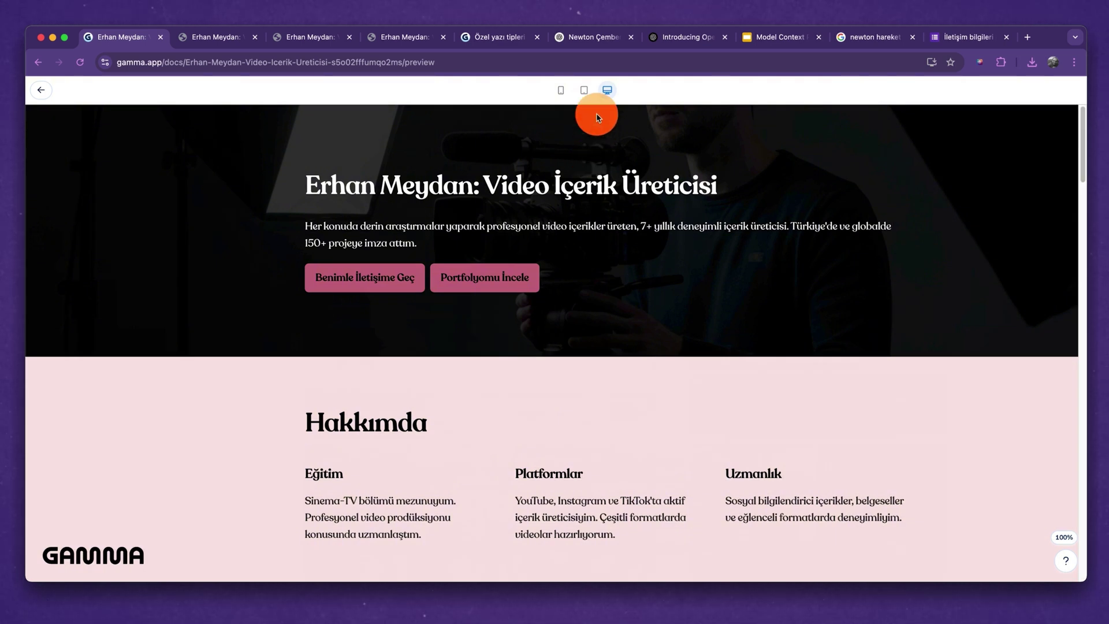
# Preview the site at tablet and mobile widths, then start a new creation.
pyautogui.click(584, 89)
pyautogui.click(560, 91)
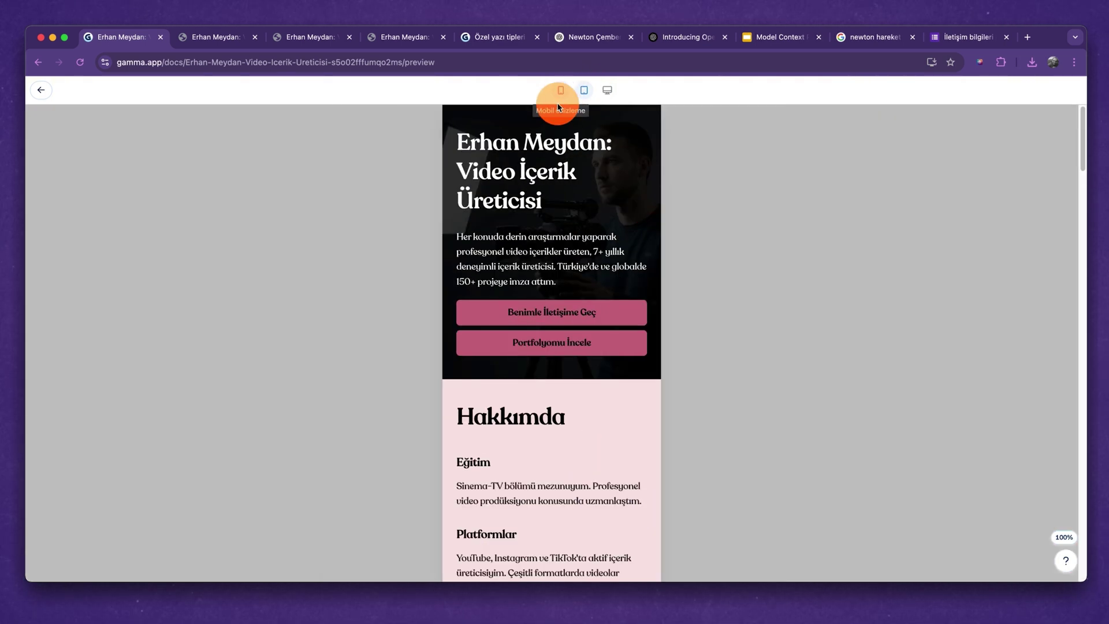
pyautogui.scroll(-9, 580, 278)
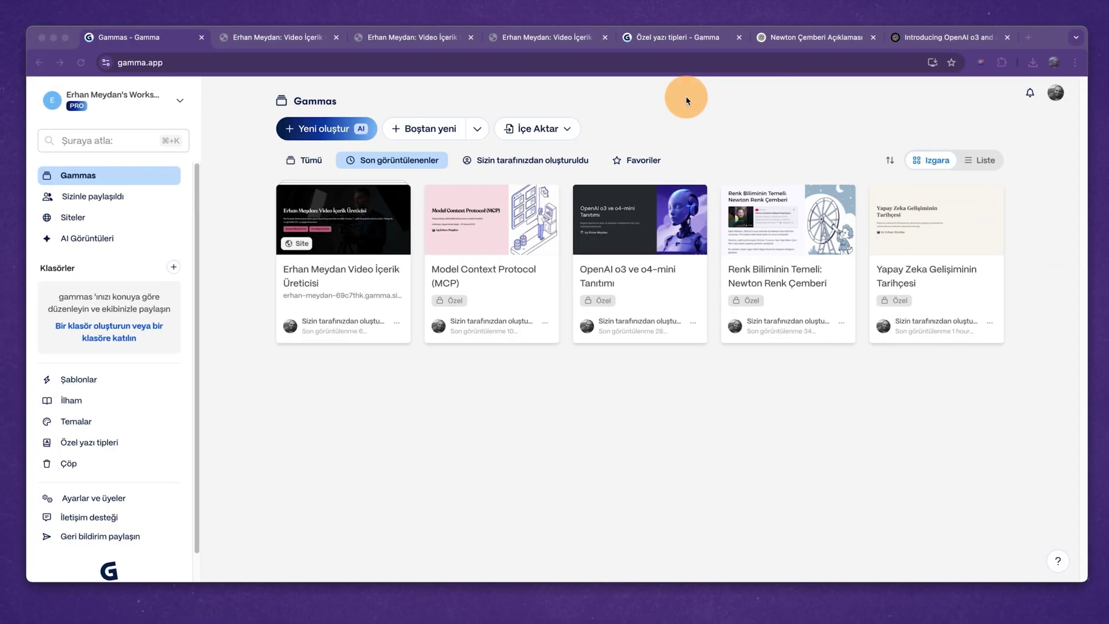
pyautogui.click(302, 131)
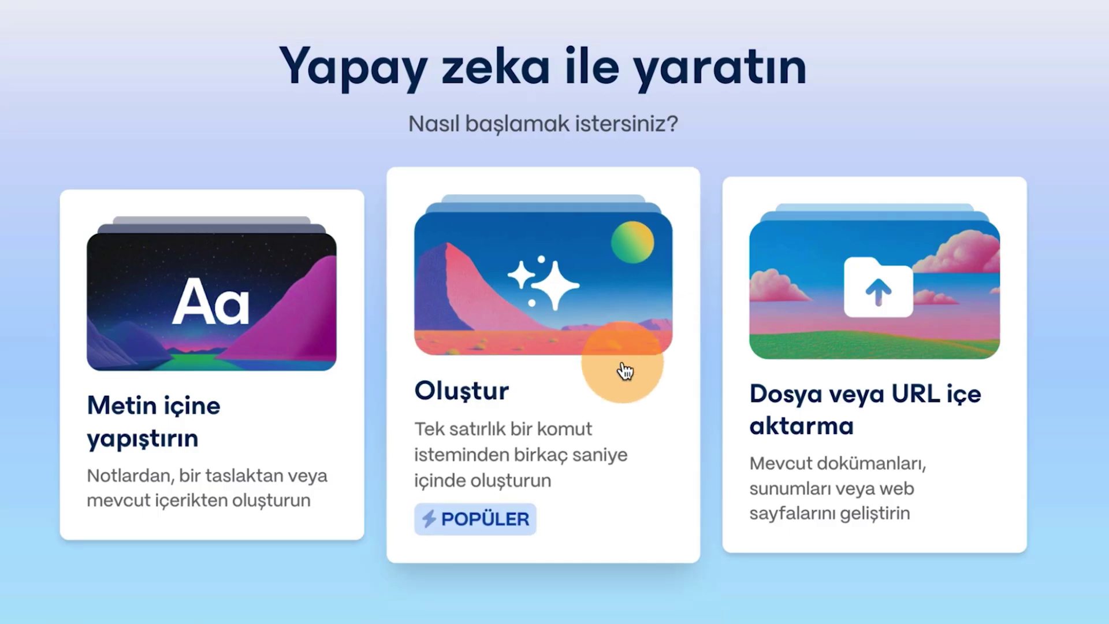
# Prompt a Belge document on AI in education with 5 cards and A4 page style, and generate the outline.
pyautogui.click(570, 364)
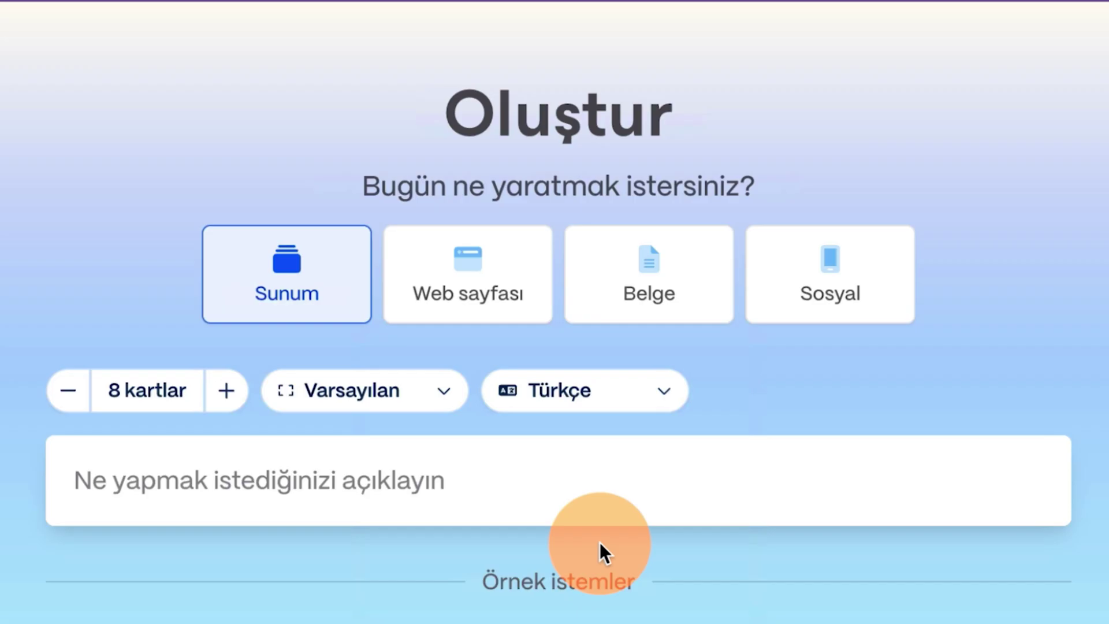
pyautogui.click(670, 270)
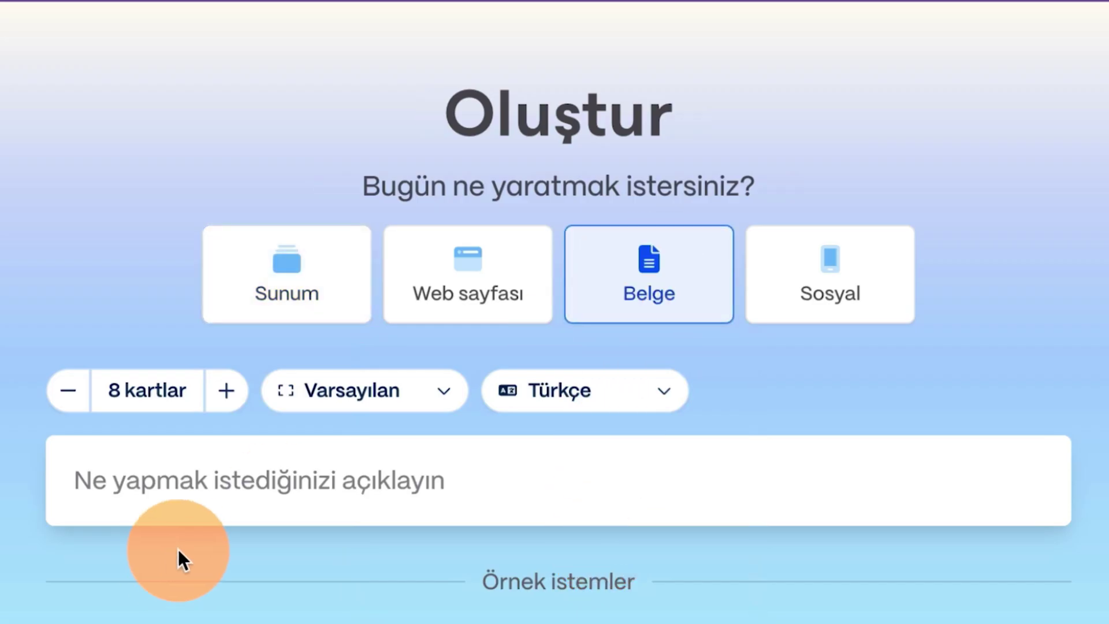
pyautogui.click(306, 477)
pyautogui.write('Yapay zekanın eğitimde kullanım alanları ile ilgili bir içerik hazırlayabilir m')
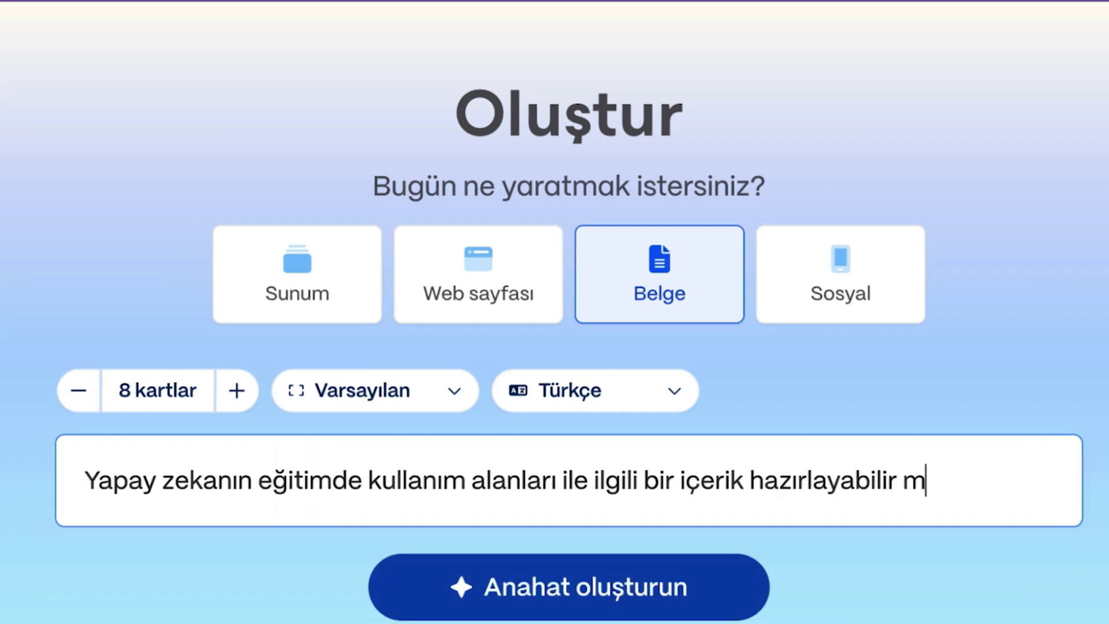
pyautogui.write('isin?')
pyautogui.click(76, 391)
pyautogui.click(75, 391)
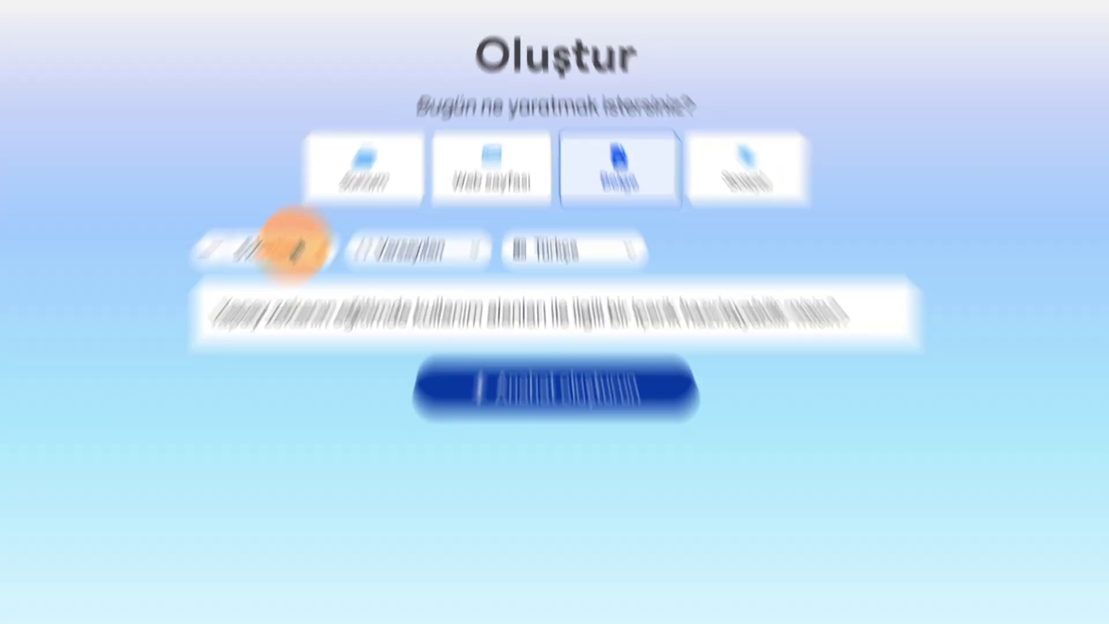
pyautogui.click(421, 400)
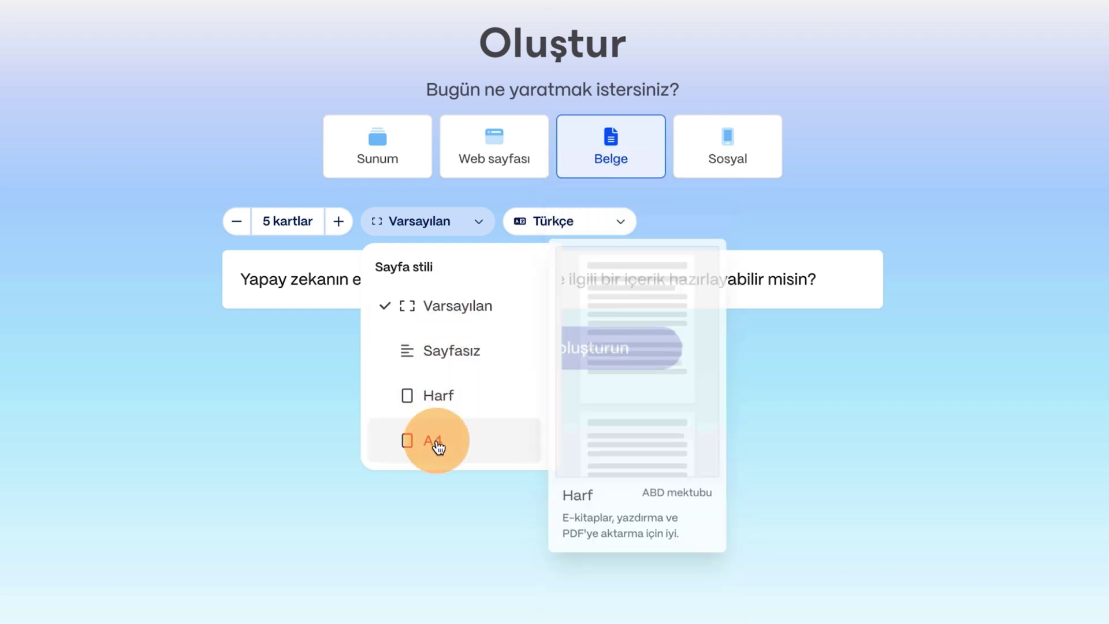
pyautogui.click(439, 446)
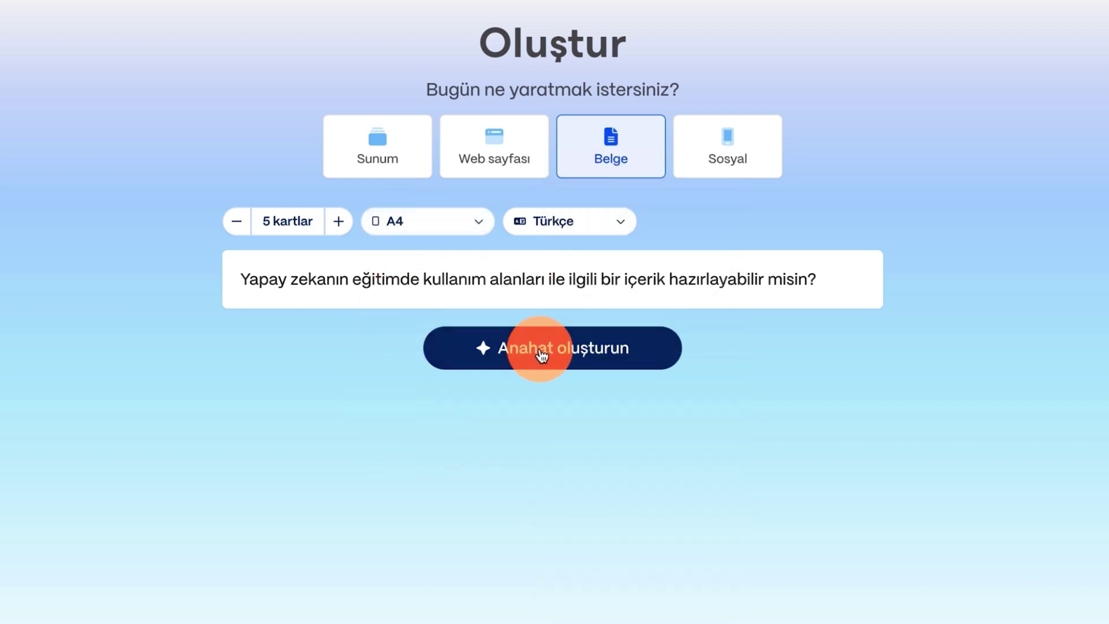
pyautogui.click(529, 347)
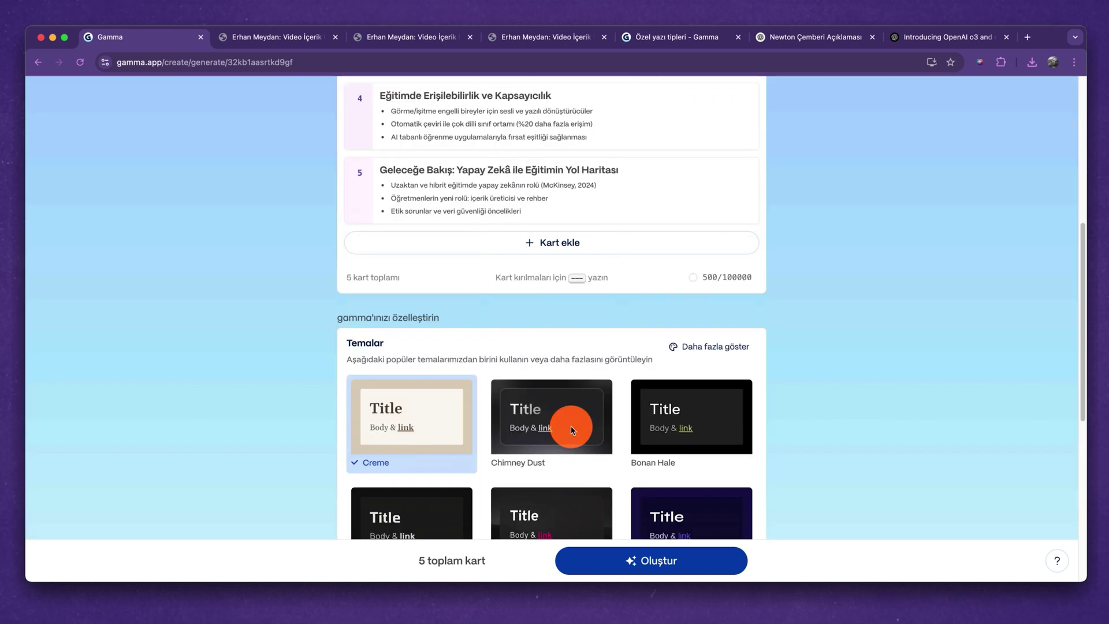
# Choose the Consultant theme and switch the AI image model to Recraft.
pyautogui.click(722, 347)
pyautogui.click(283, 361)
pyautogui.click(867, 529)
pyautogui.scroll(-4, 640, 406)
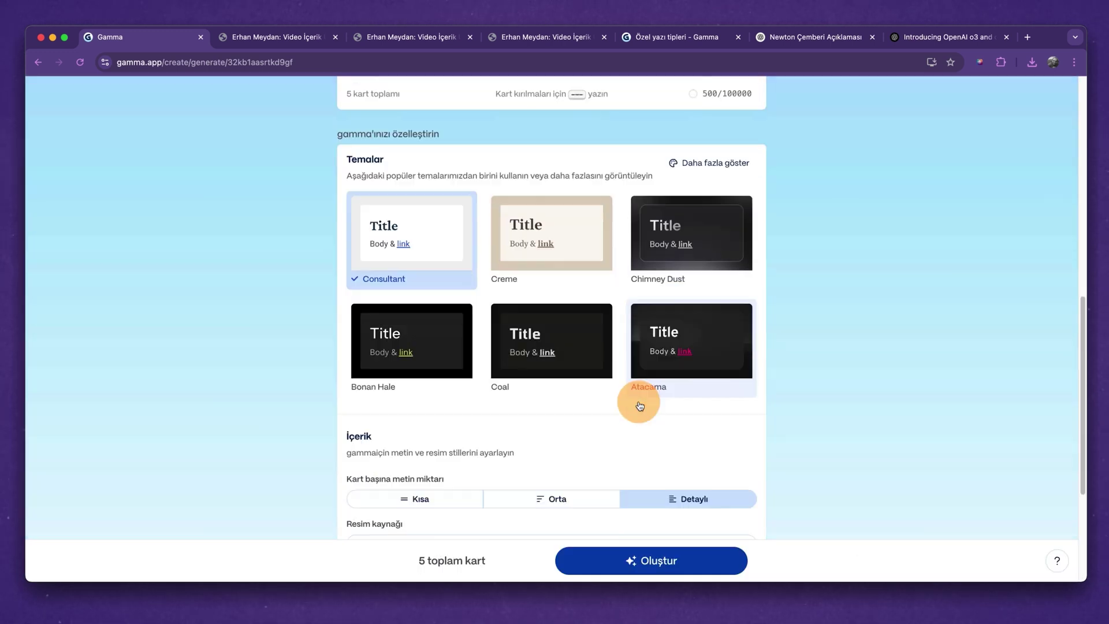
pyautogui.scroll(-3, 636, 405)
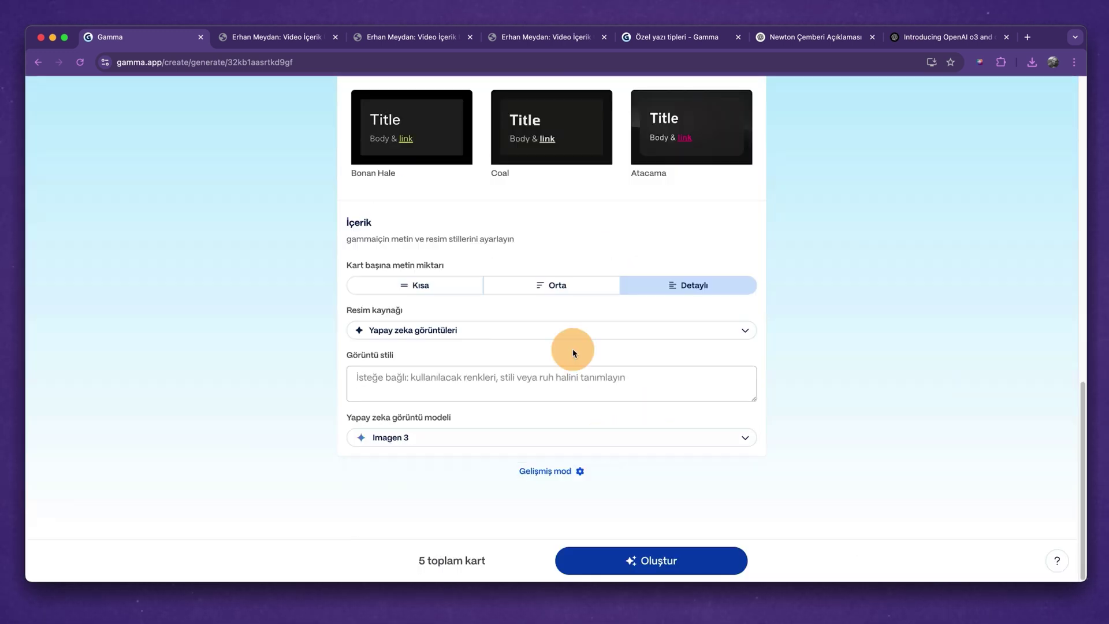
pyautogui.click(508, 438)
pyautogui.scroll(-3, 462, 358)
pyautogui.click(444, 388)
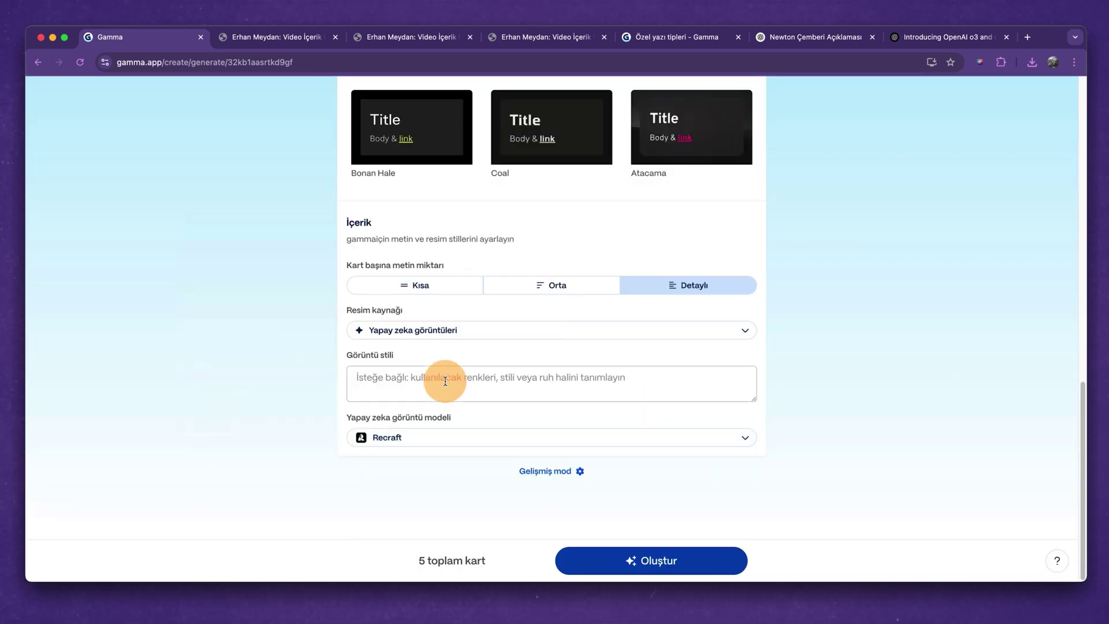
# Target university students with an academic tone in advanced mode and generate the document.
pyautogui.click(560, 473)
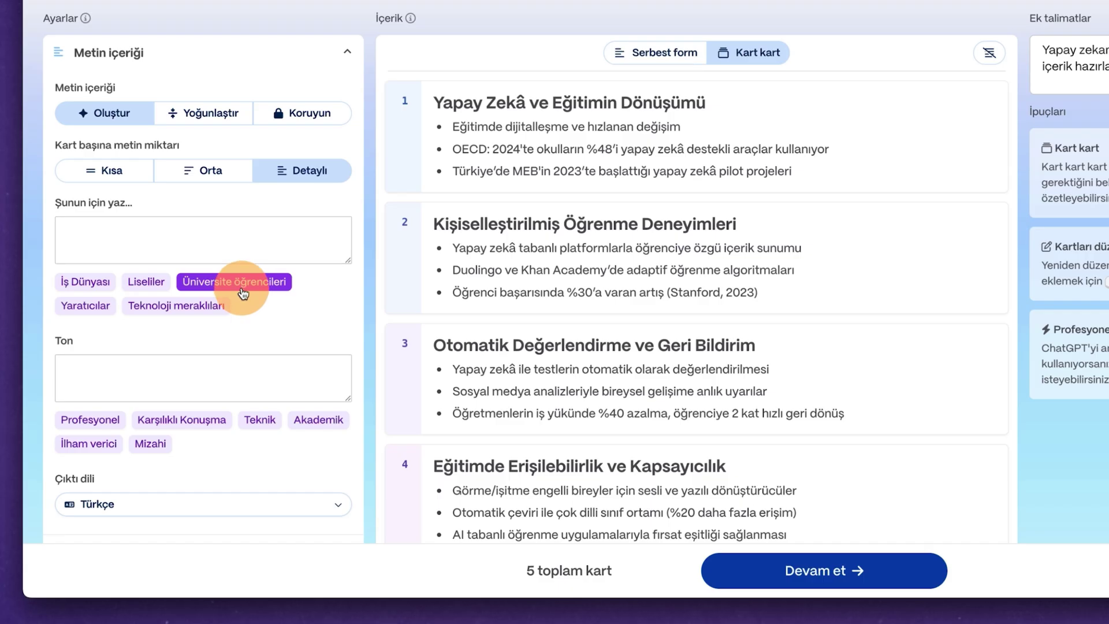
pyautogui.click(242, 291)
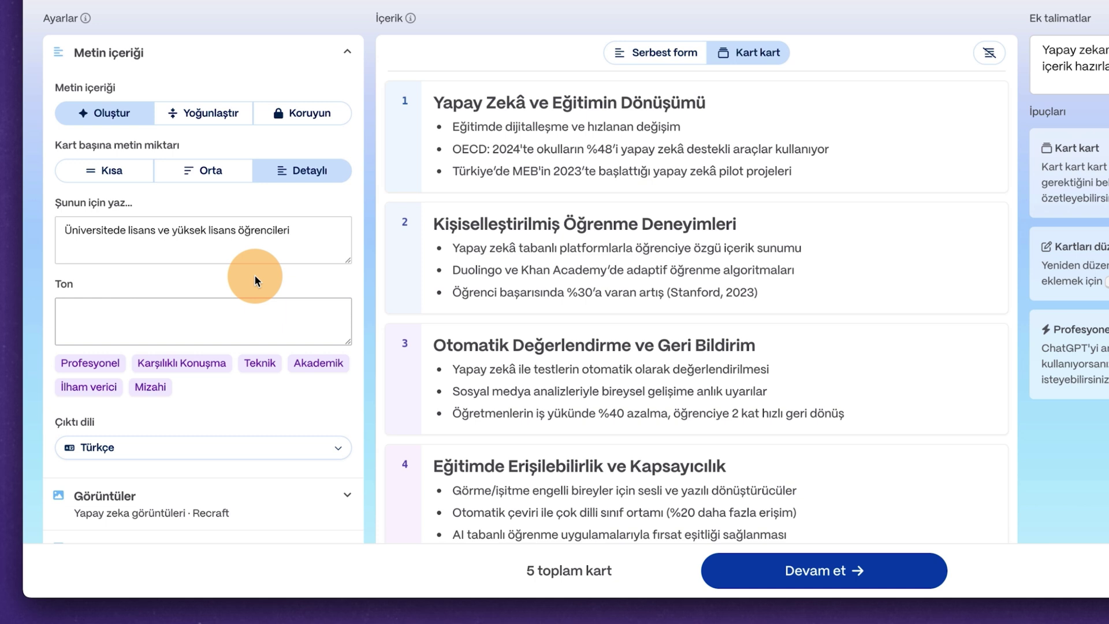
pyautogui.click(295, 364)
pyautogui.scroll(-1, 242, 366)
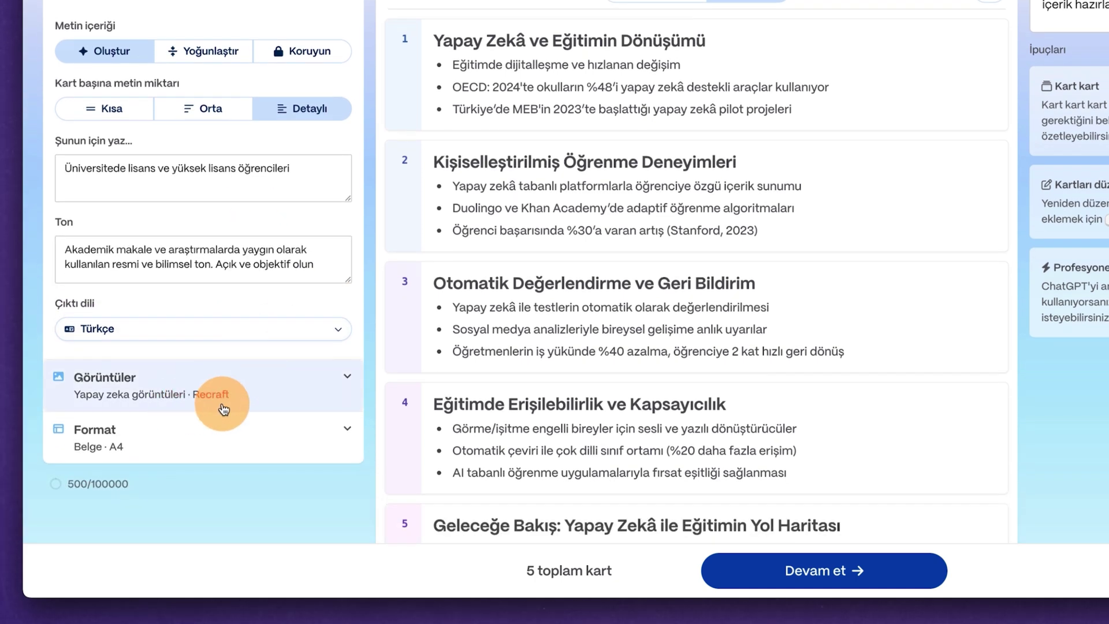
pyautogui.click(825, 590)
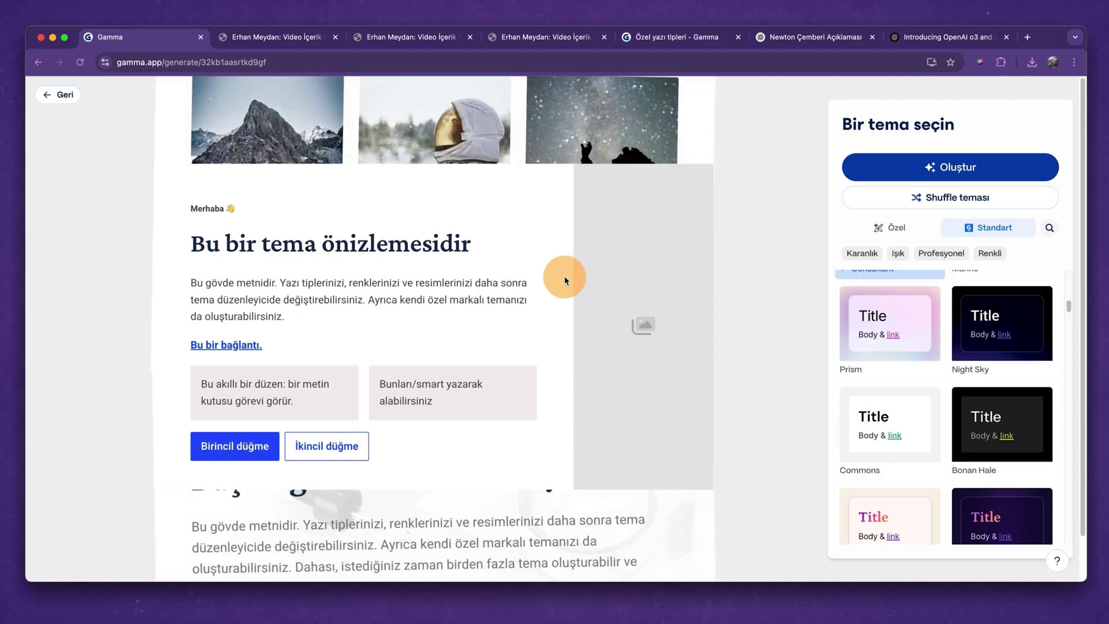
pyautogui.click(956, 168)
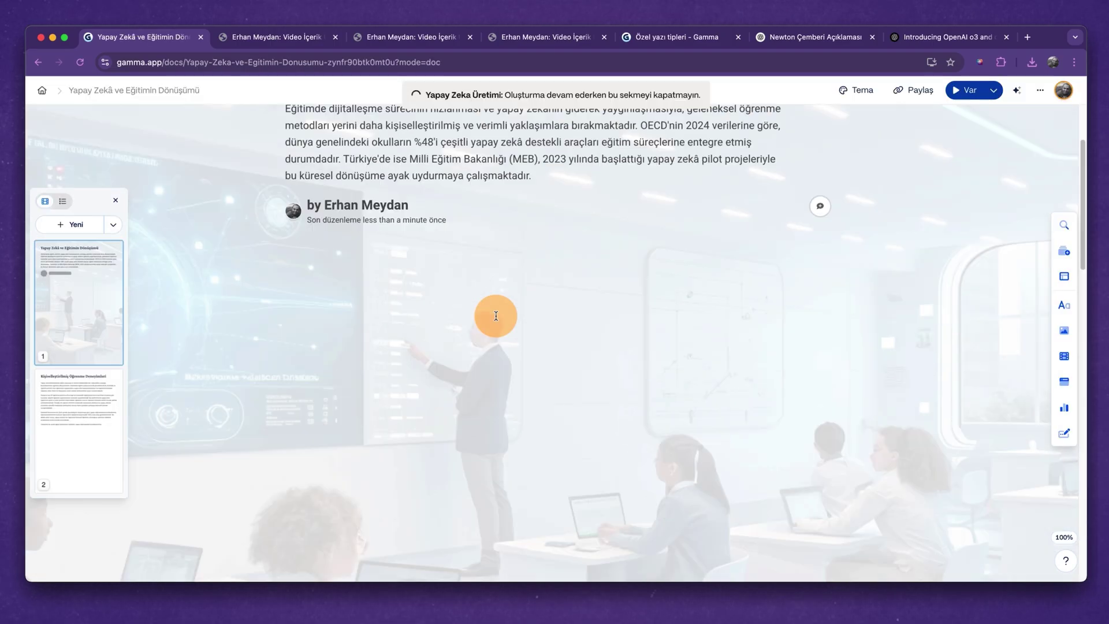
pyautogui.scroll(-1, 495, 317)
pyautogui.click(82, 426)
pyautogui.scroll(-8, 533, 355)
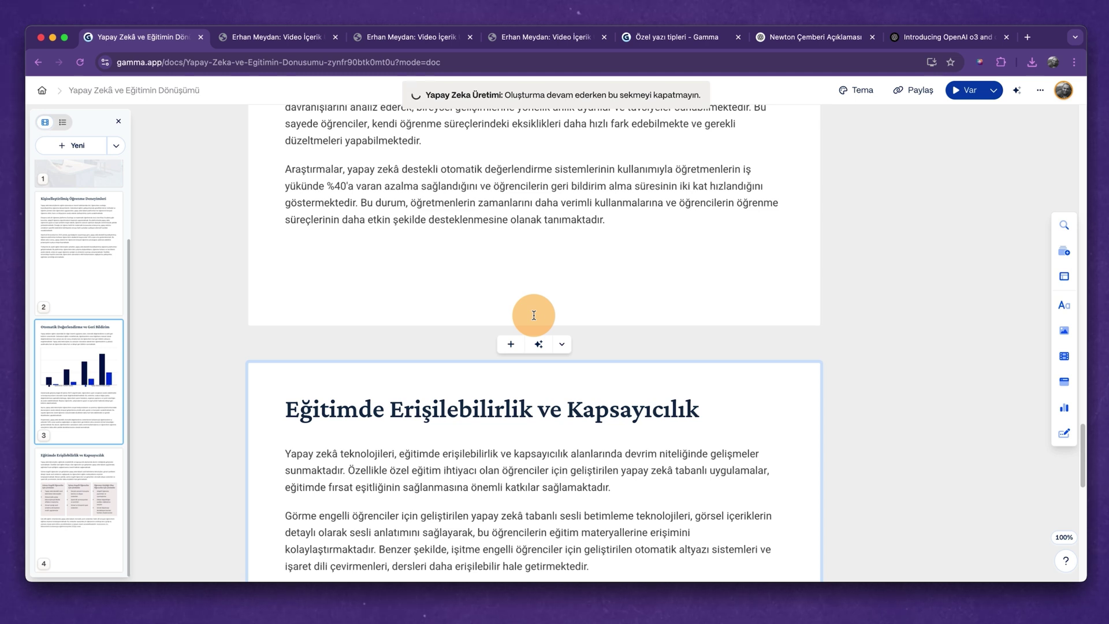
# Jump to the accessibility card, then scroll back up and open the title card's style settings.
pyautogui.click(81, 512)
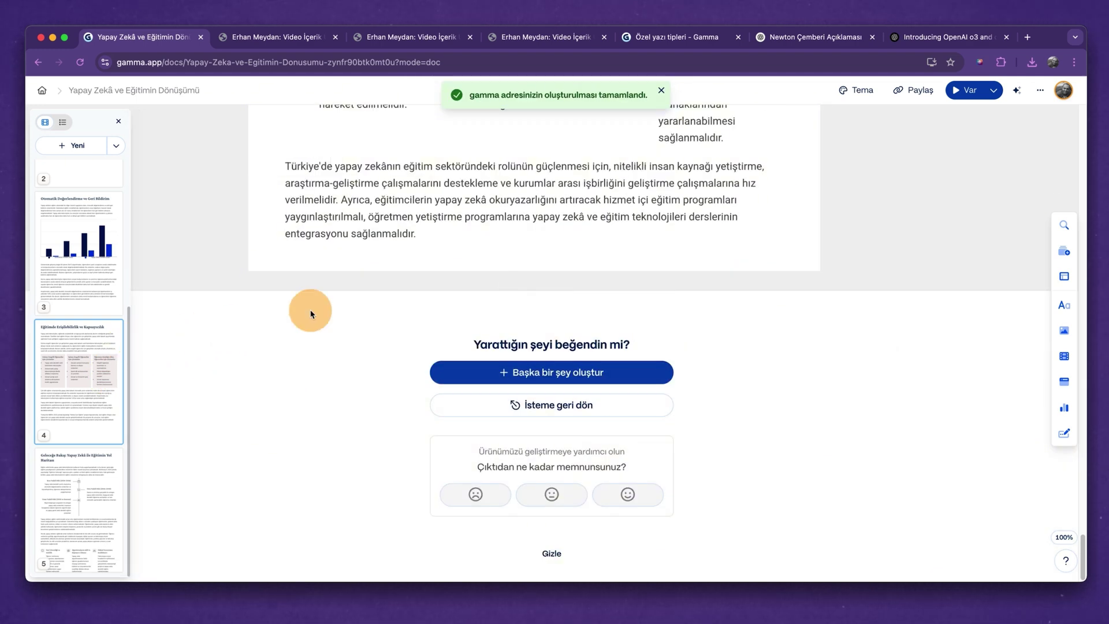
pyautogui.scroll(3, 340, 297)
pyautogui.scroll(20, 587, 312)
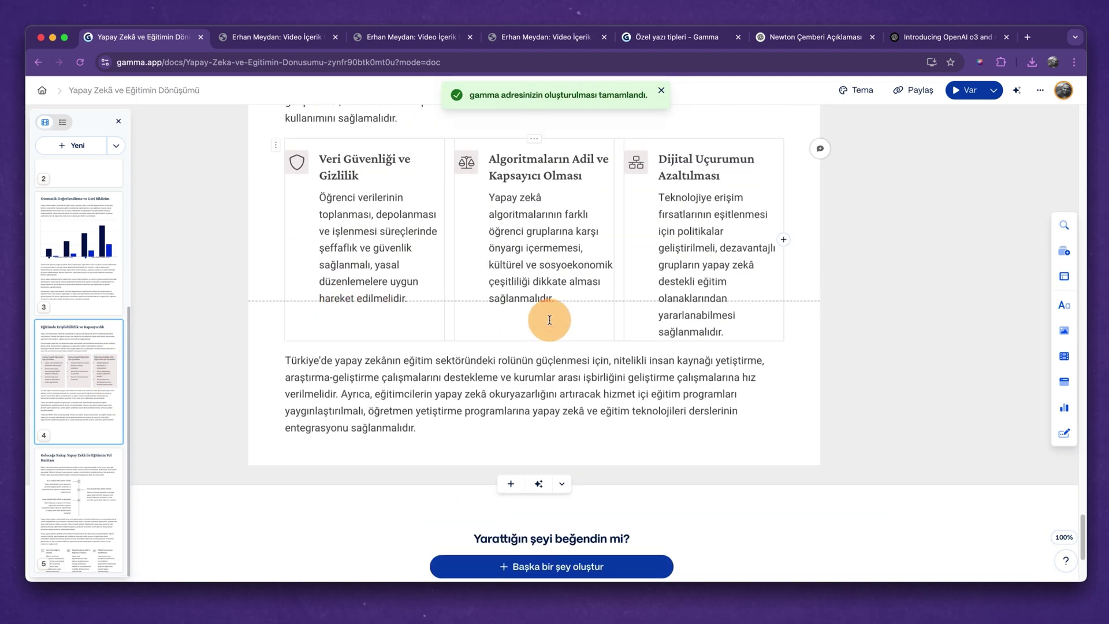
pyautogui.scroll(2, 549, 322)
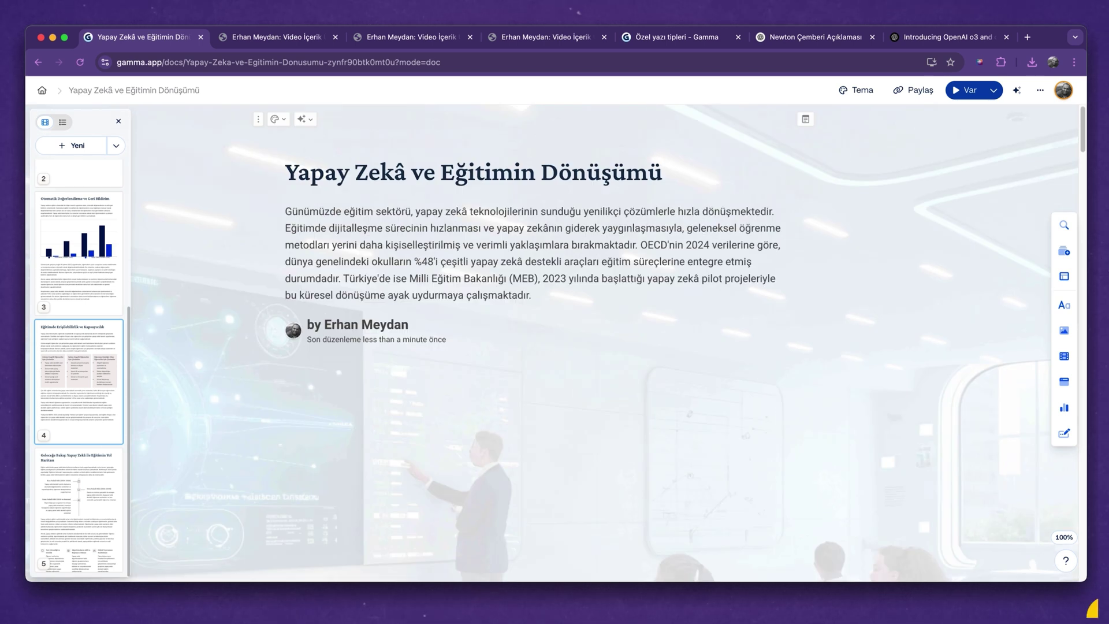
pyautogui.scroll(-5, 1043, 531)
pyautogui.click(394, 119)
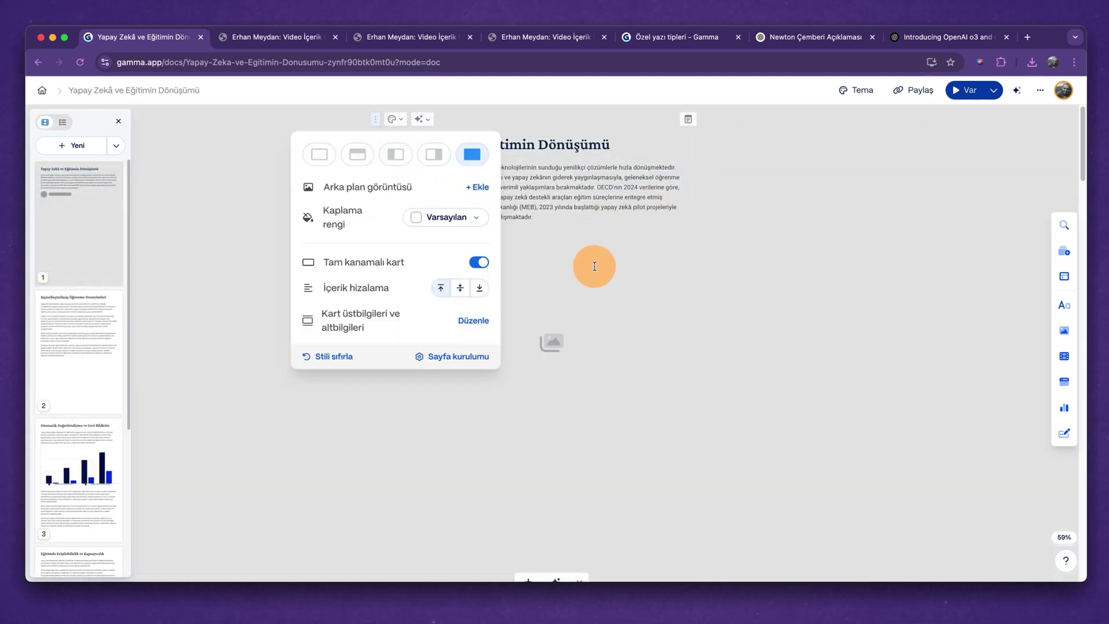
# Insert an AI-generated image of students with tablets into the personalised-learning card.
pyautogui.scroll(-5, 595, 266)
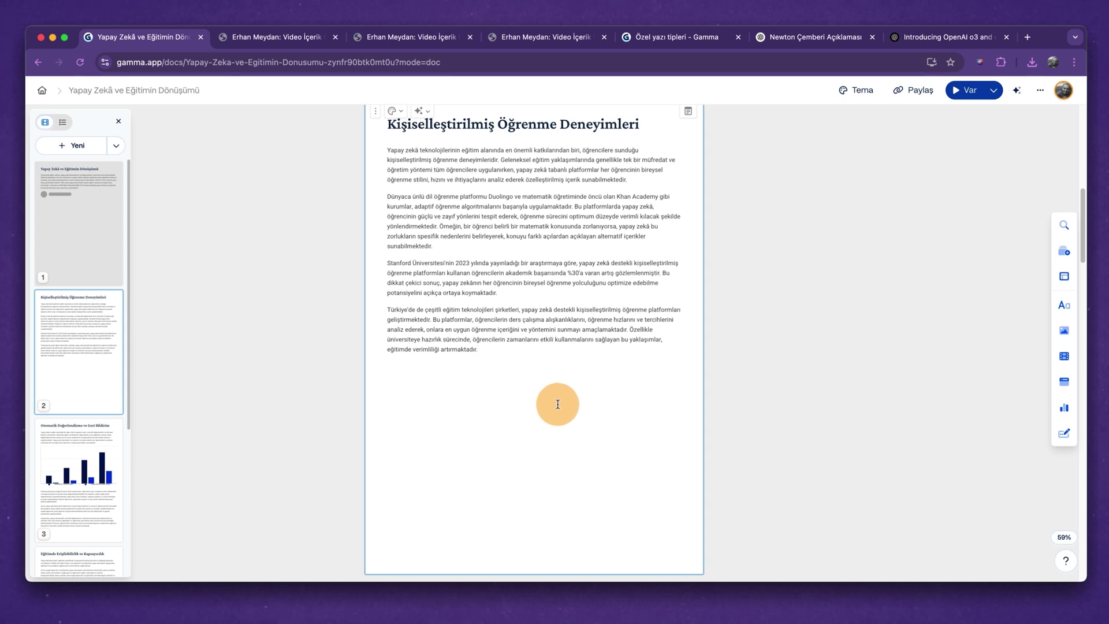
pyautogui.click(1066, 334)
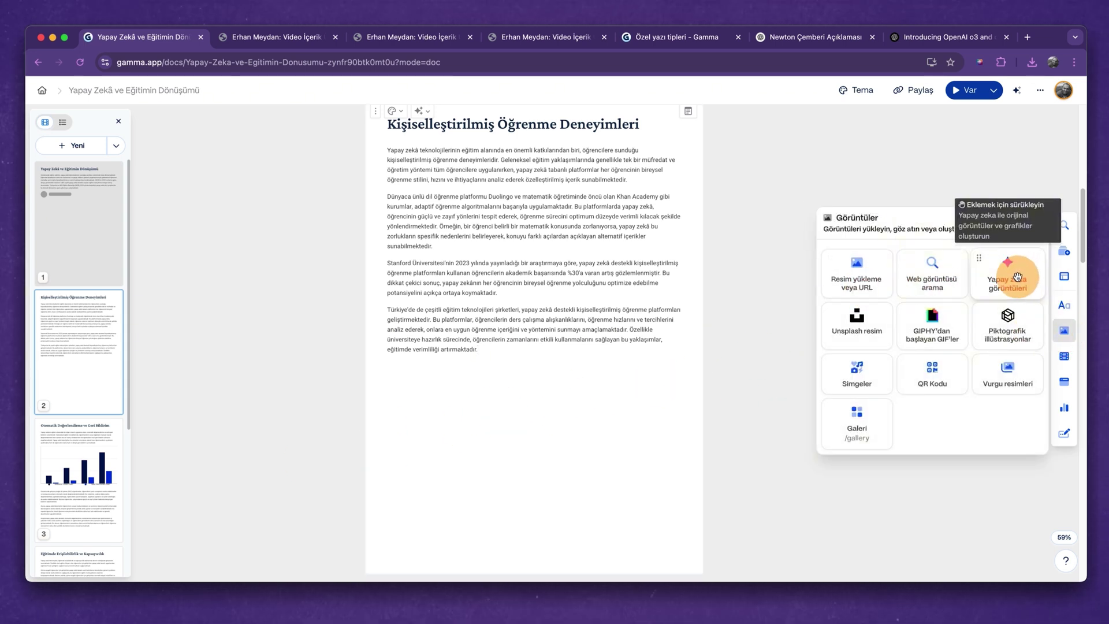
pyautogui.click(1018, 277)
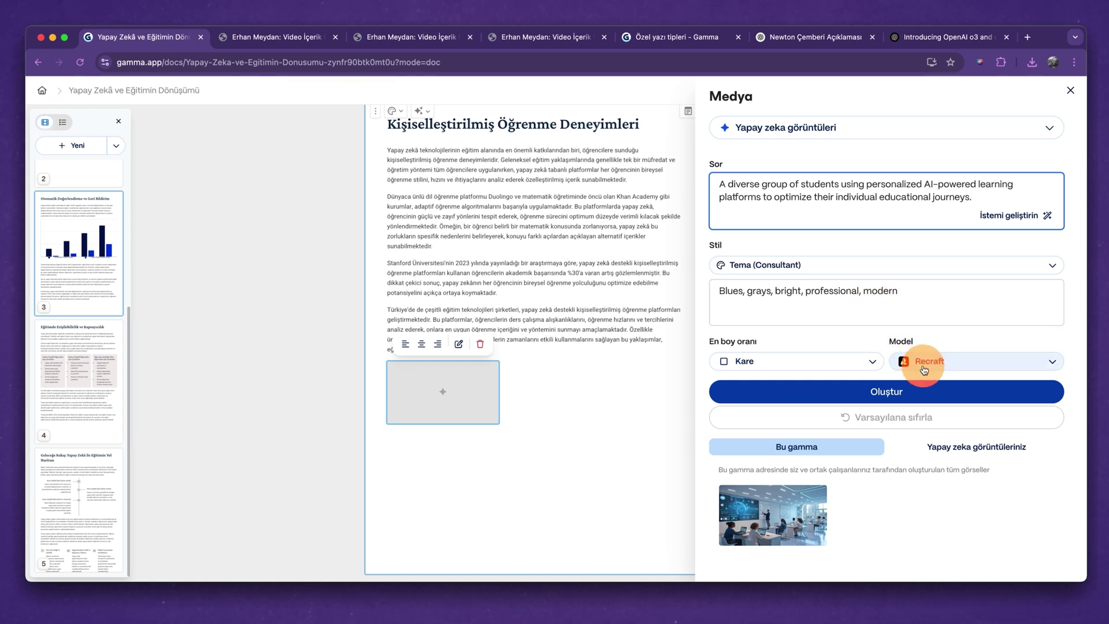
pyautogui.click(866, 396)
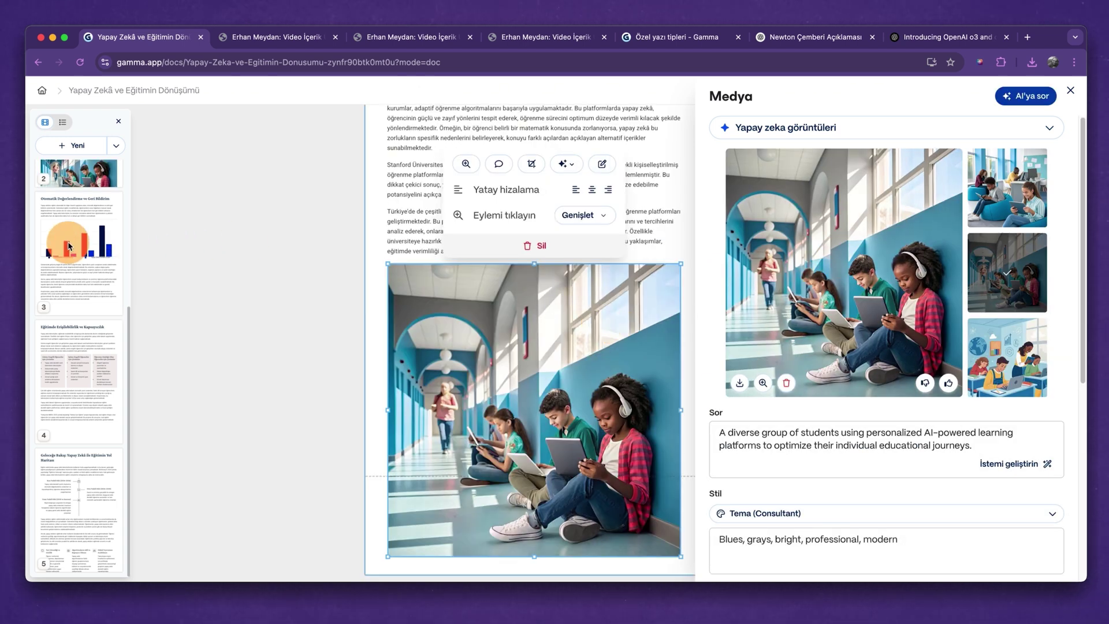
pyautogui.click(91, 251)
pyautogui.scroll(5, 91, 255)
pyautogui.click(90, 254)
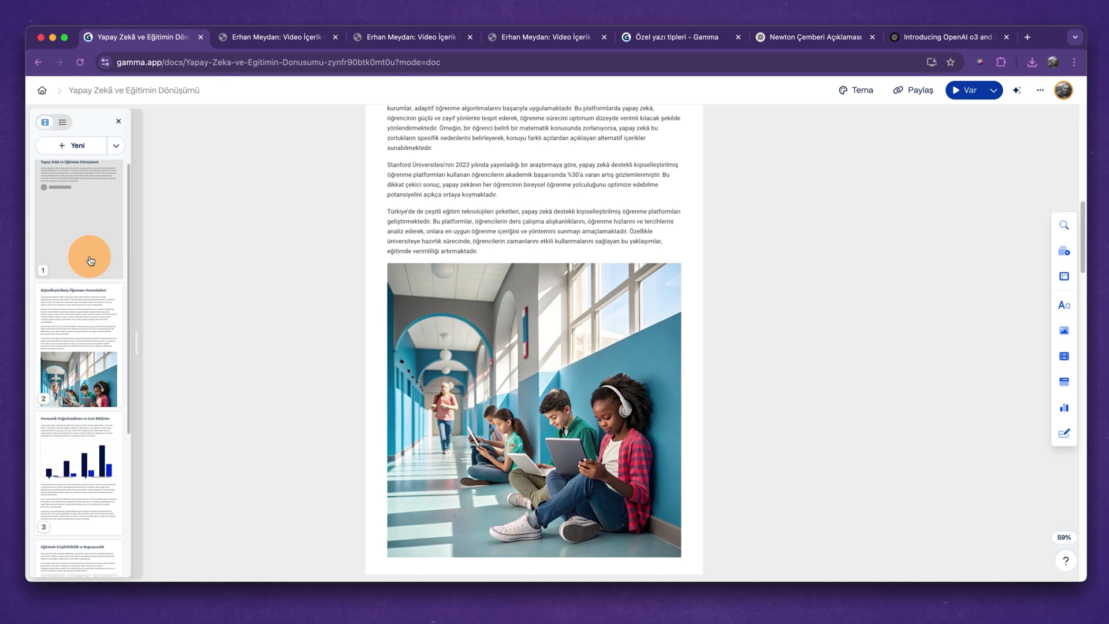
# Remove the generated photo's background using its AI actions menu.
pyautogui.click(577, 342)
pyautogui.scroll(3, 577, 314)
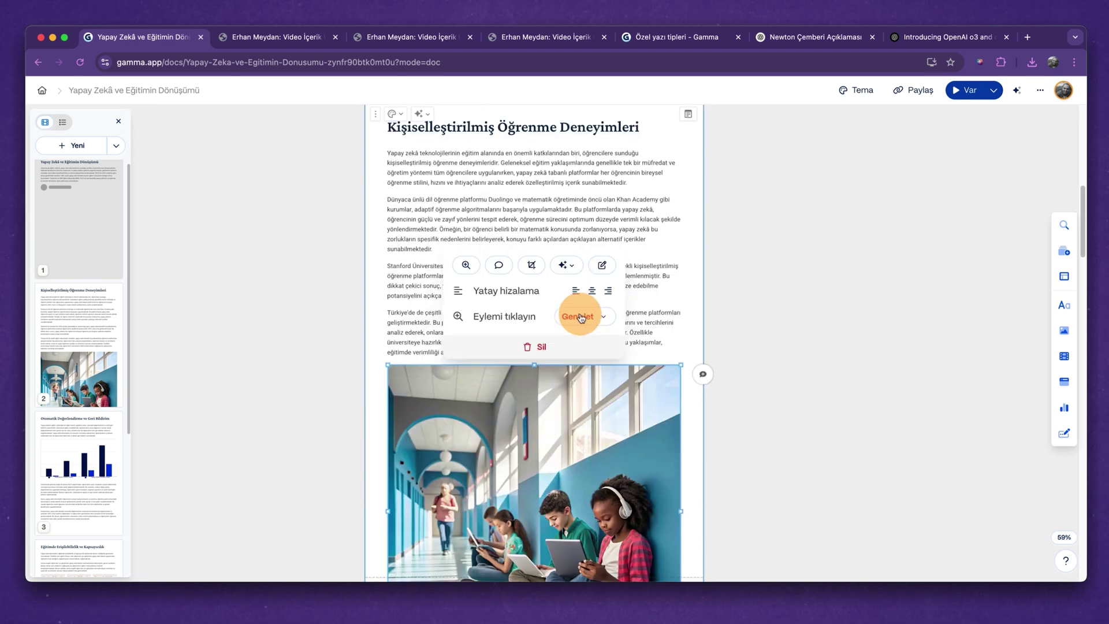
pyautogui.click(565, 266)
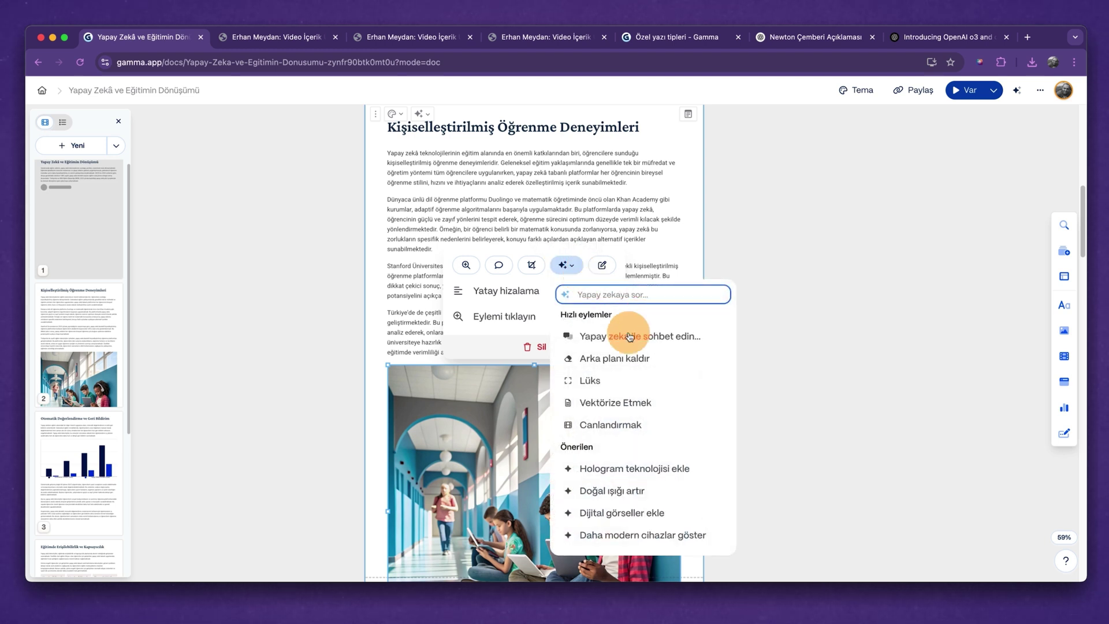
pyautogui.click(621, 361)
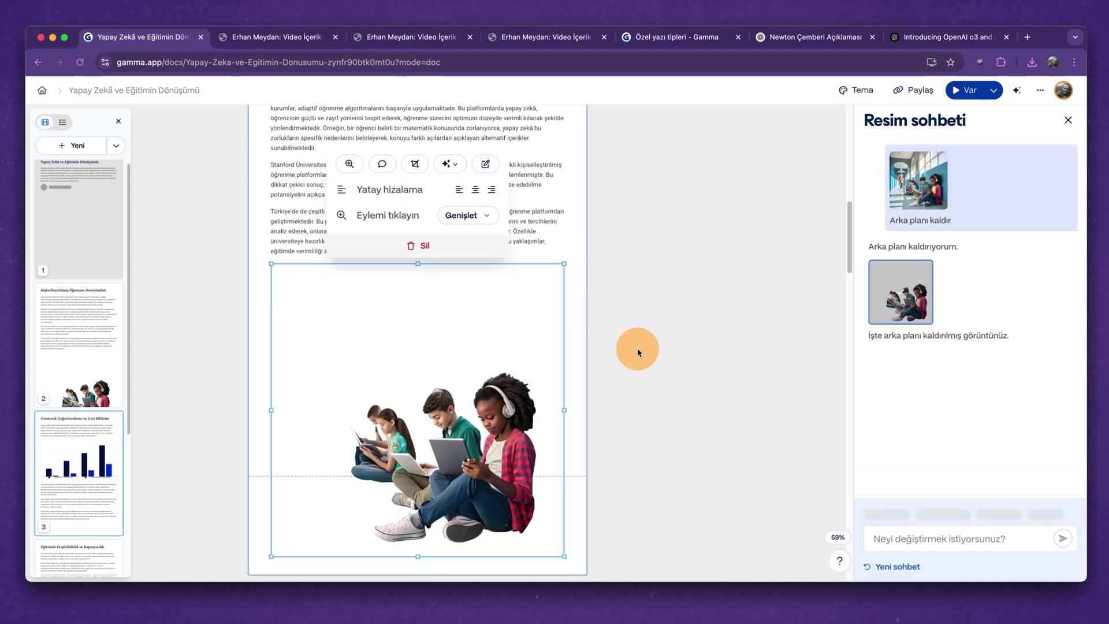
pyautogui.click(674, 376)
pyautogui.click(356, 301)
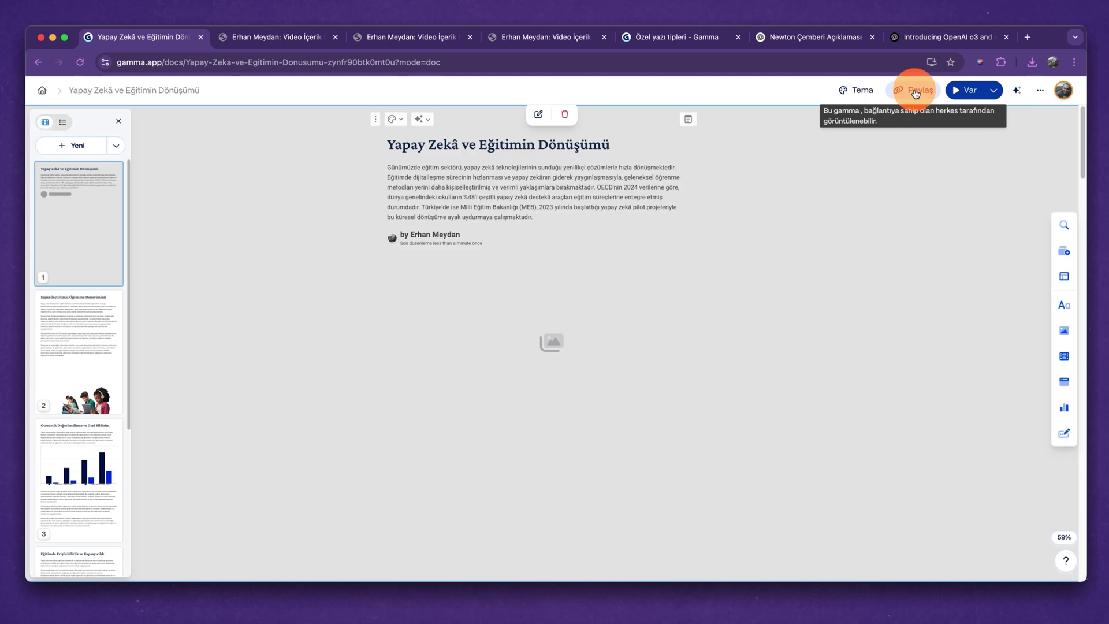
pyautogui.click(915, 89)
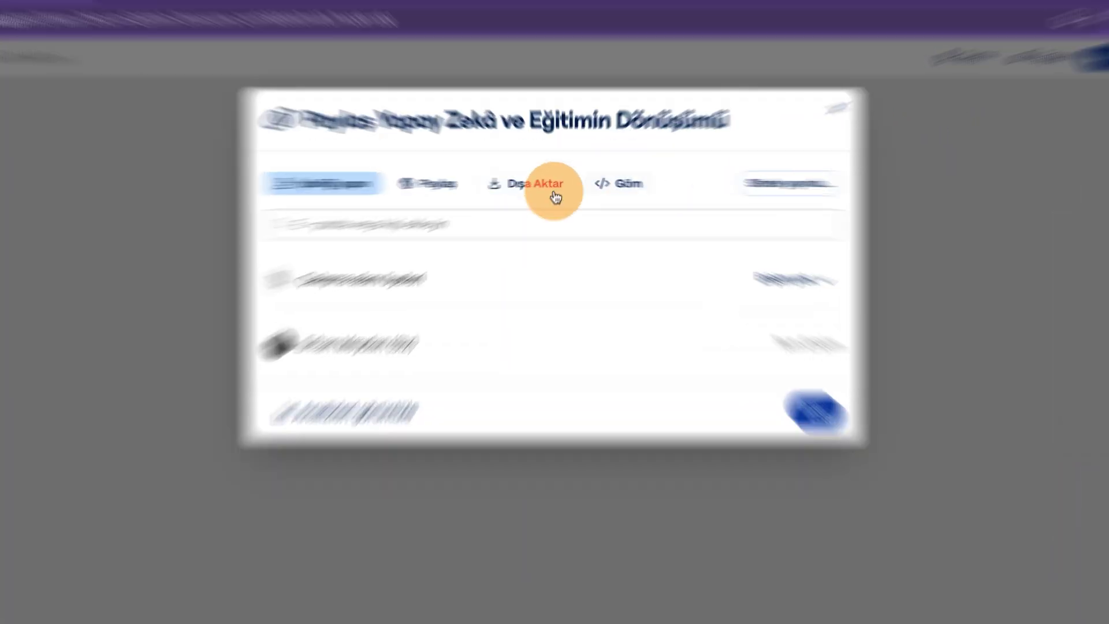
# Export the Yapay Zekâ ve Eğitimin Dönüşümü document to PDF and check pages 4 and 5.
pyautogui.click(380, 199)
pyautogui.click(247, 182)
pyautogui.click(510, 202)
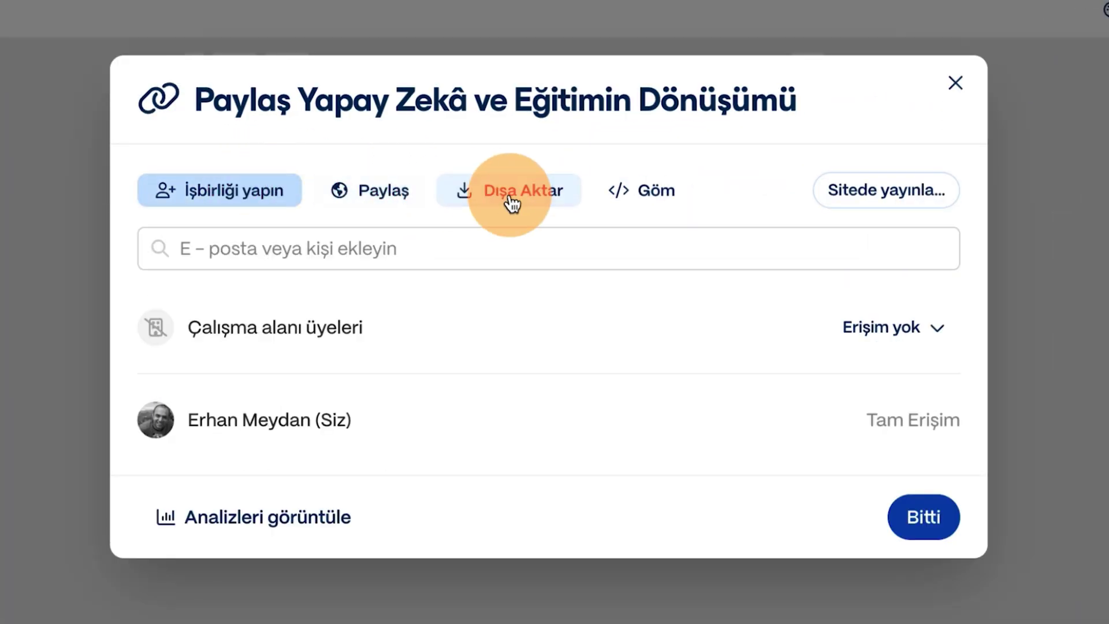
pyautogui.click(600, 389)
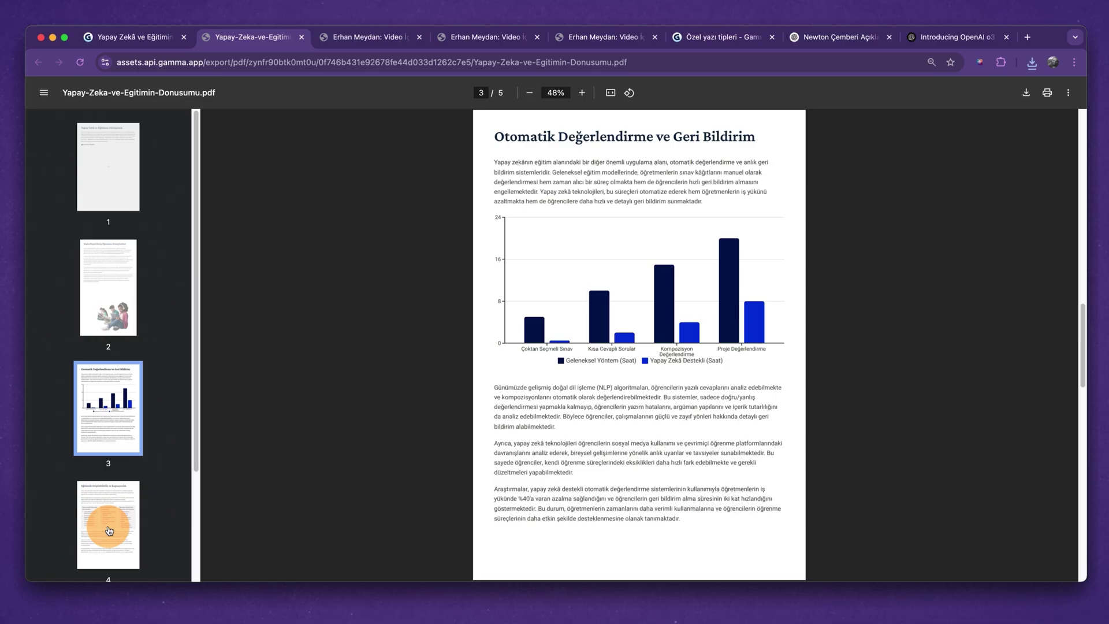
pyautogui.click(143, 469)
pyautogui.click(99, 468)
pyautogui.scroll(-3, 595, 321)
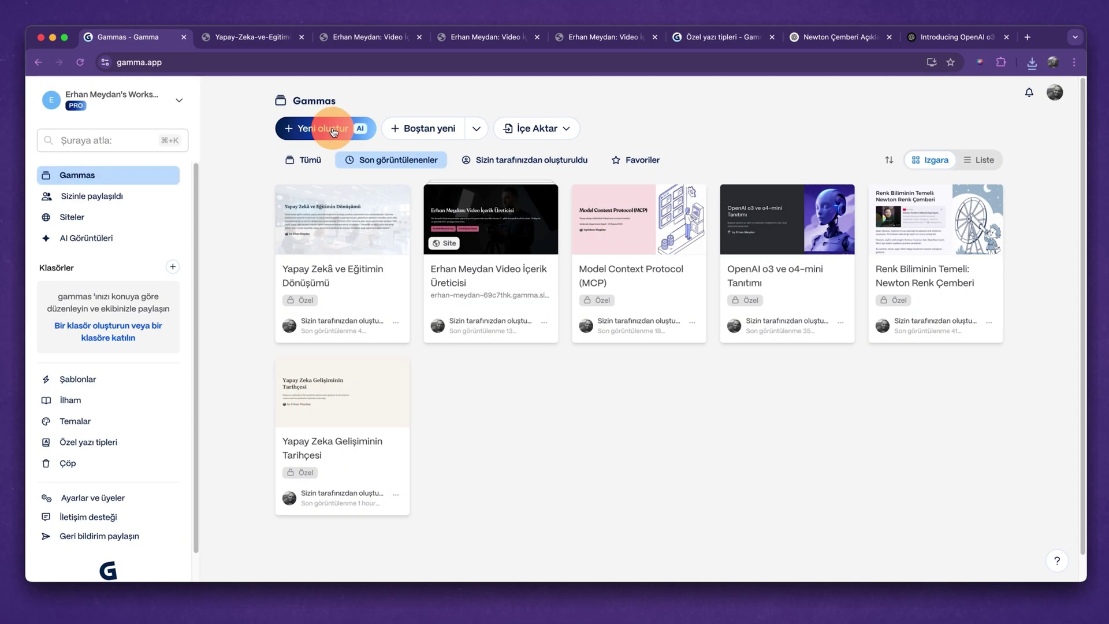
# Start a new prompt-based Sosyal gamma and paste the everyday AI ideas prompt.
pyautogui.click(333, 129)
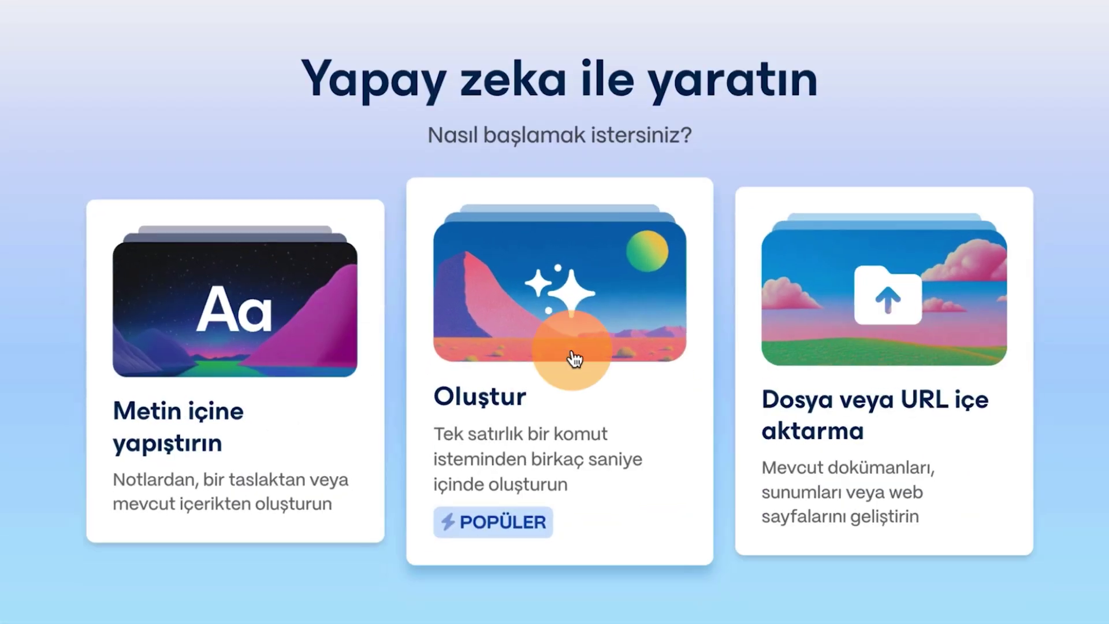
pyautogui.click(560, 307)
pyautogui.click(765, 163)
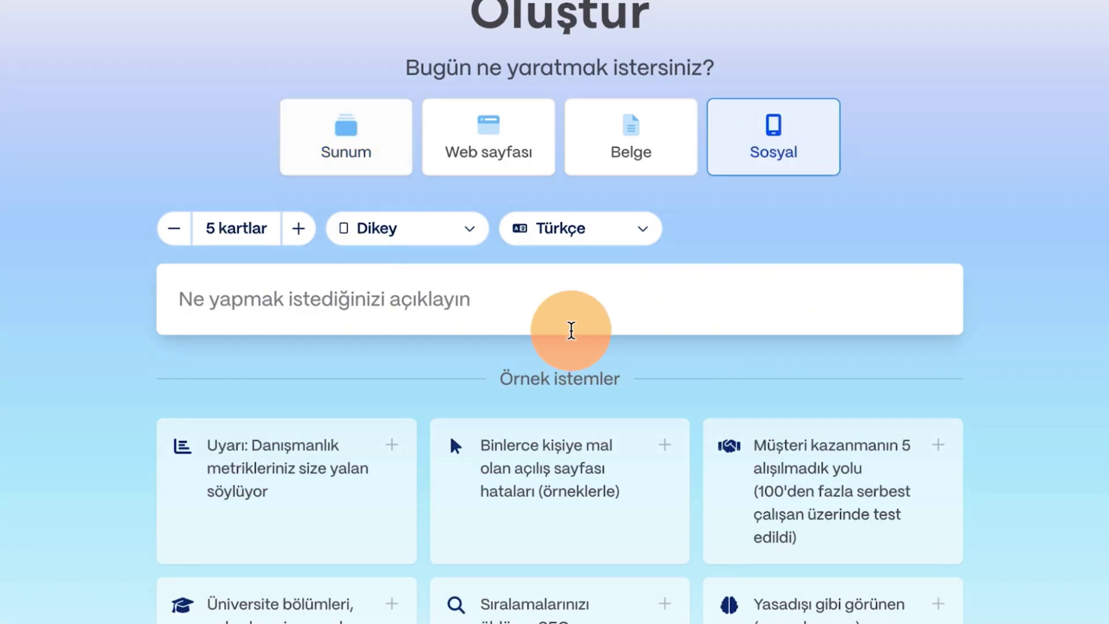
pyautogui.click(478, 301)
pyautogui.write('yapay zekanın günlük kullanımı ile ilgili 5 orjinal fikir hazırlar mısın?')
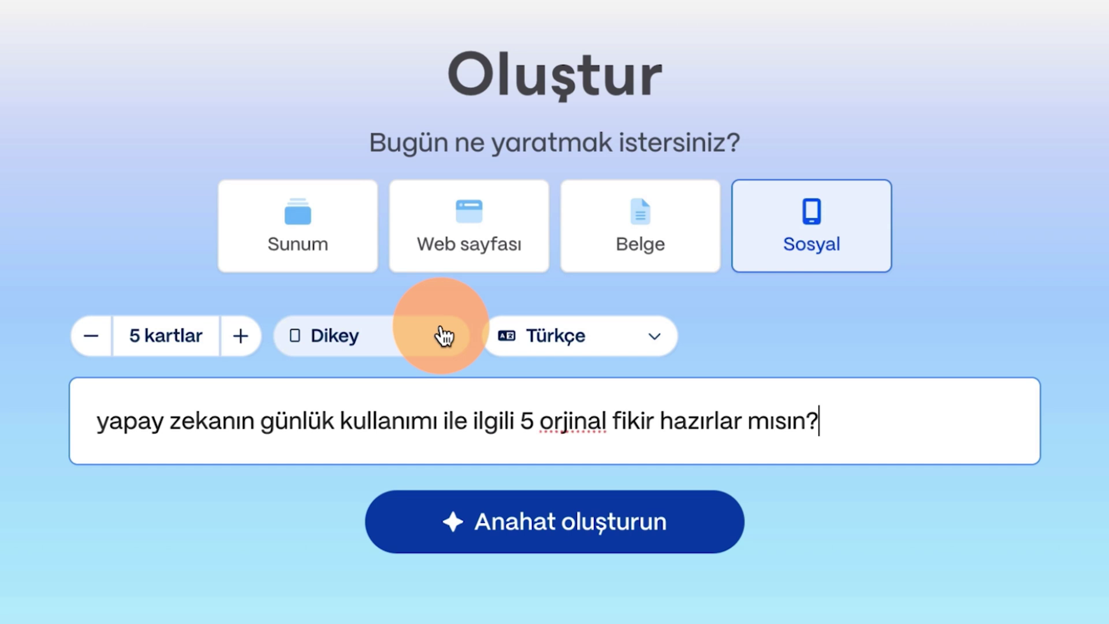
# Set the page style to Hikayeler, generate the outline, review it and build the gamma.
pyautogui.click(442, 338)
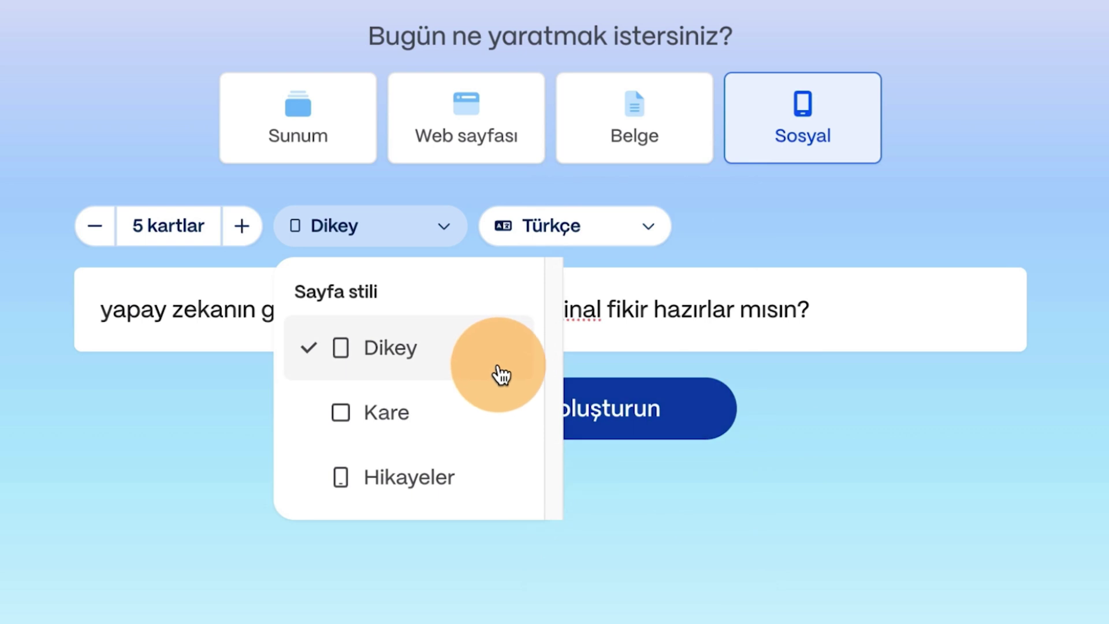
pyautogui.click(460, 487)
pyautogui.click(584, 431)
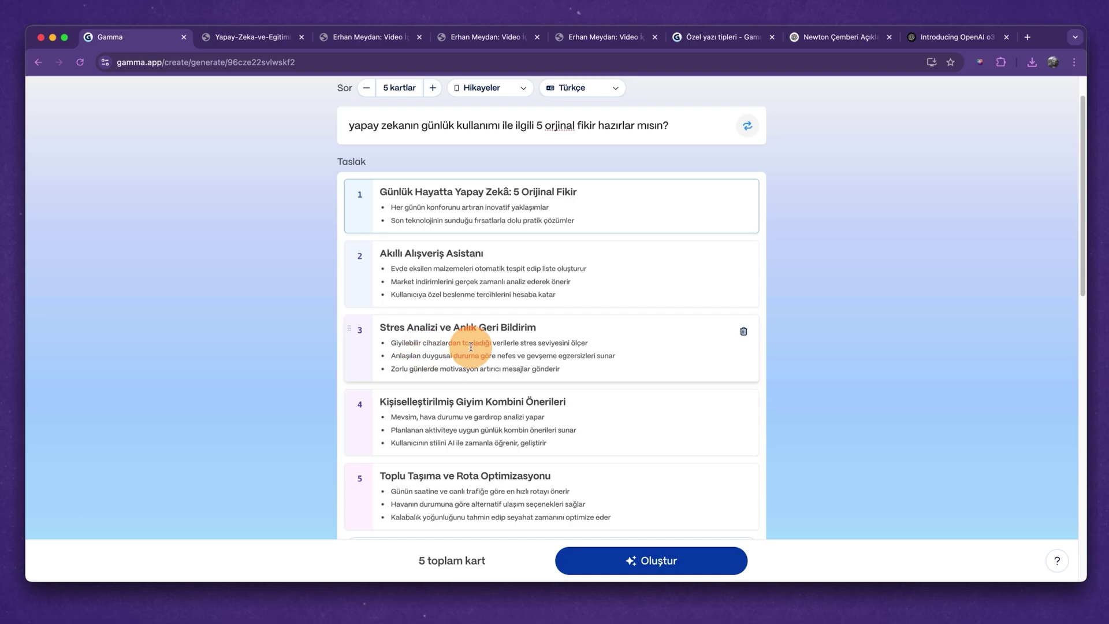
pyautogui.scroll(-3, 462, 358)
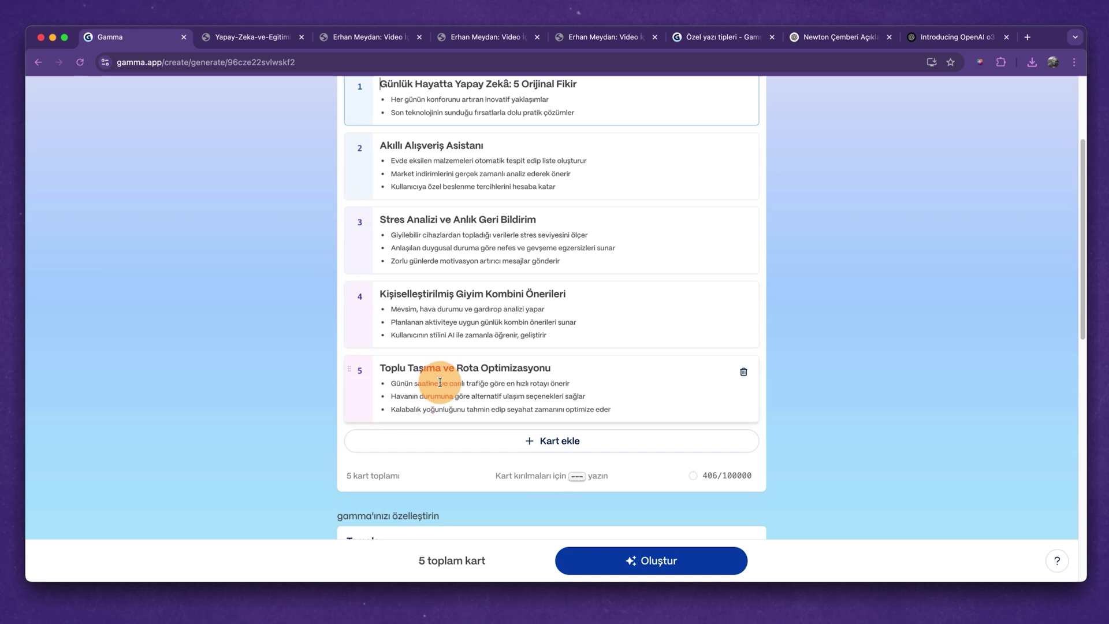
pyautogui.scroll(2, 520, 358)
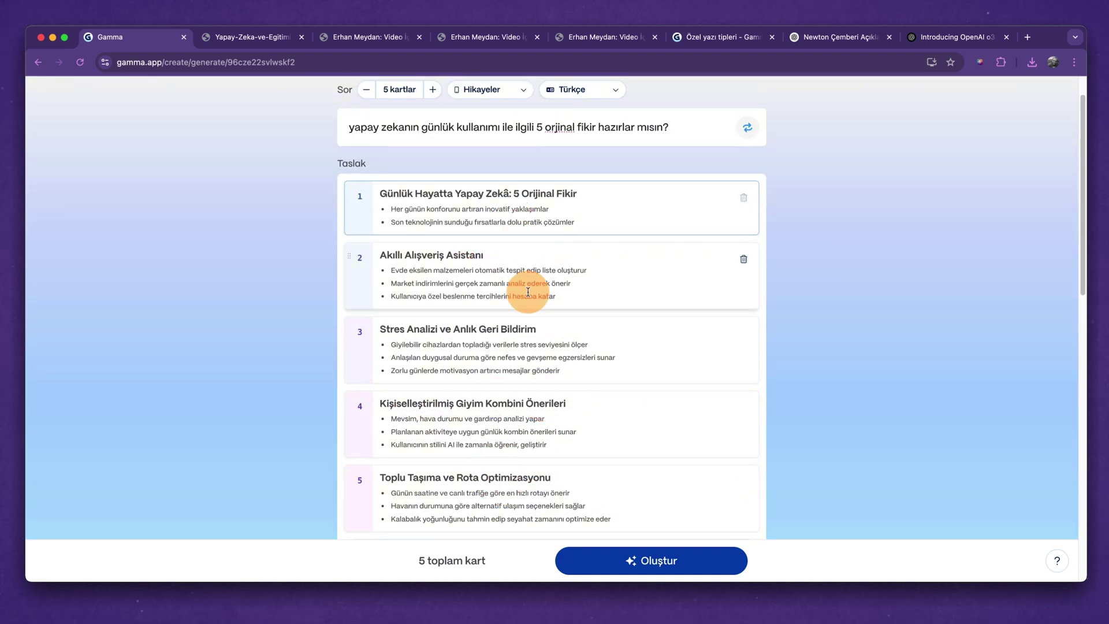
pyautogui.scroll(-2, 549, 324)
pyautogui.click(634, 560)
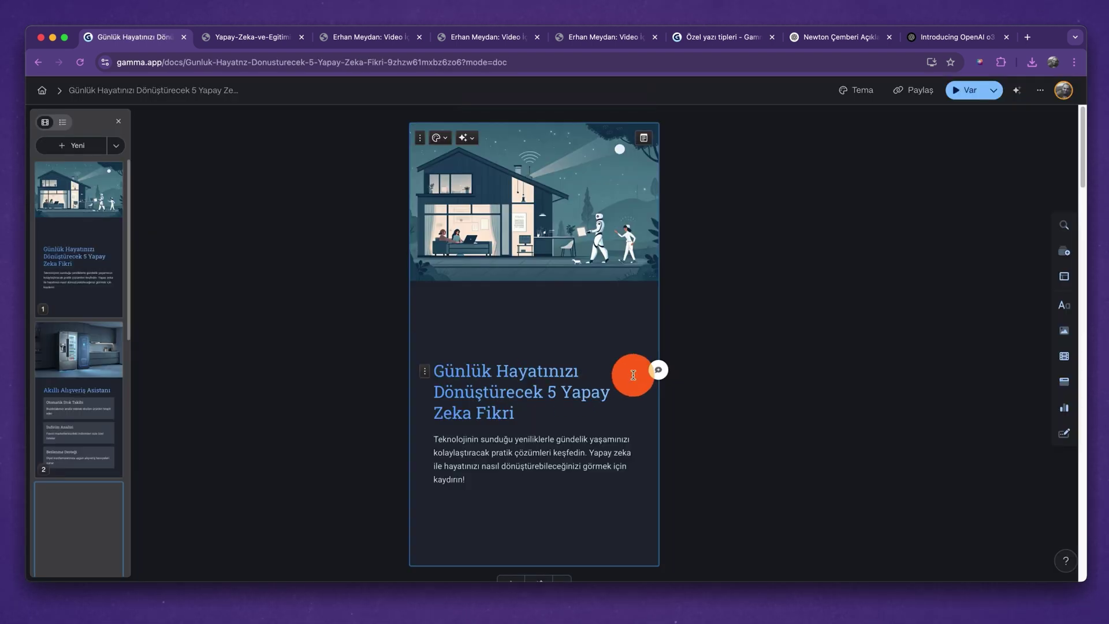
# Review the five cards, then export them from the Dışa Aktar tab as PNG images.
pyautogui.scroll(-7, 591, 345)
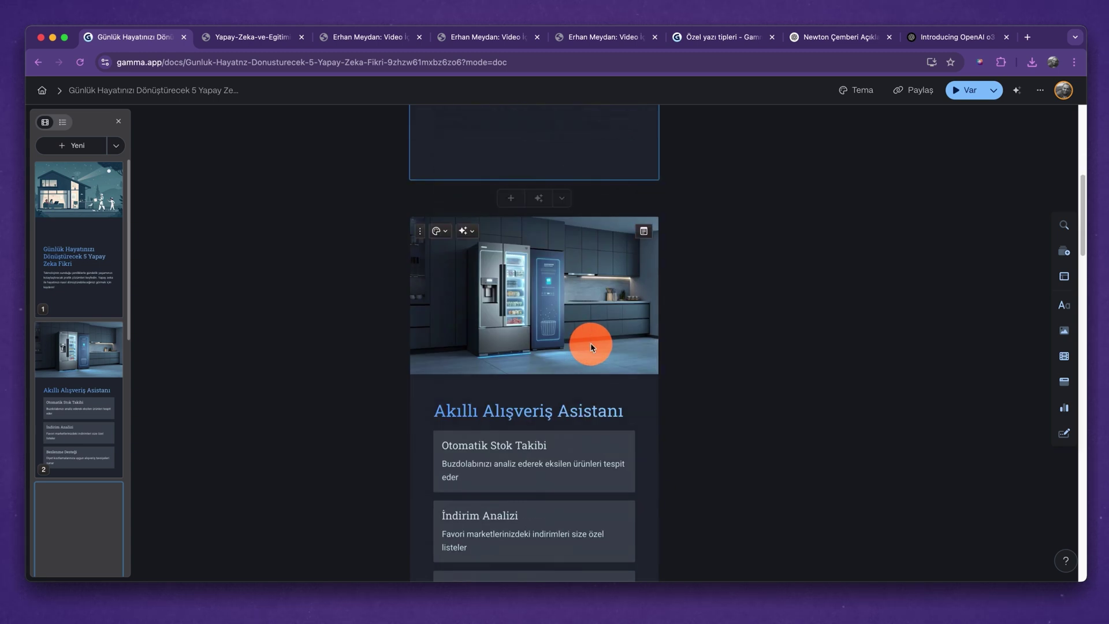
pyautogui.scroll(-1, 581, 328)
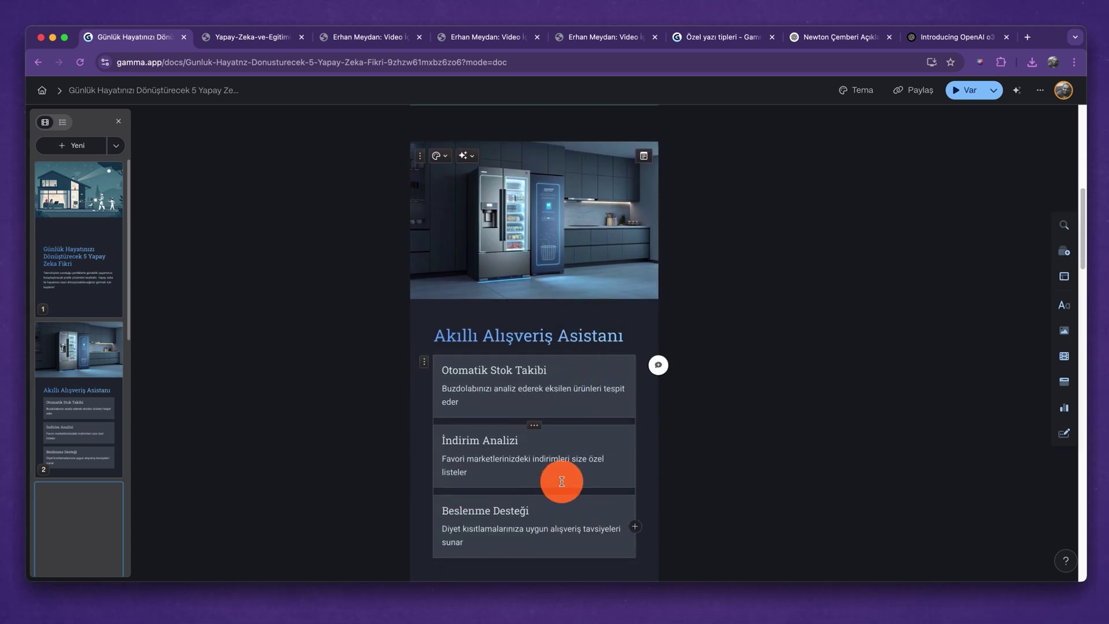
pyautogui.scroll(-4, 564, 459)
pyautogui.scroll(-5, 564, 458)
pyautogui.scroll(15, 565, 364)
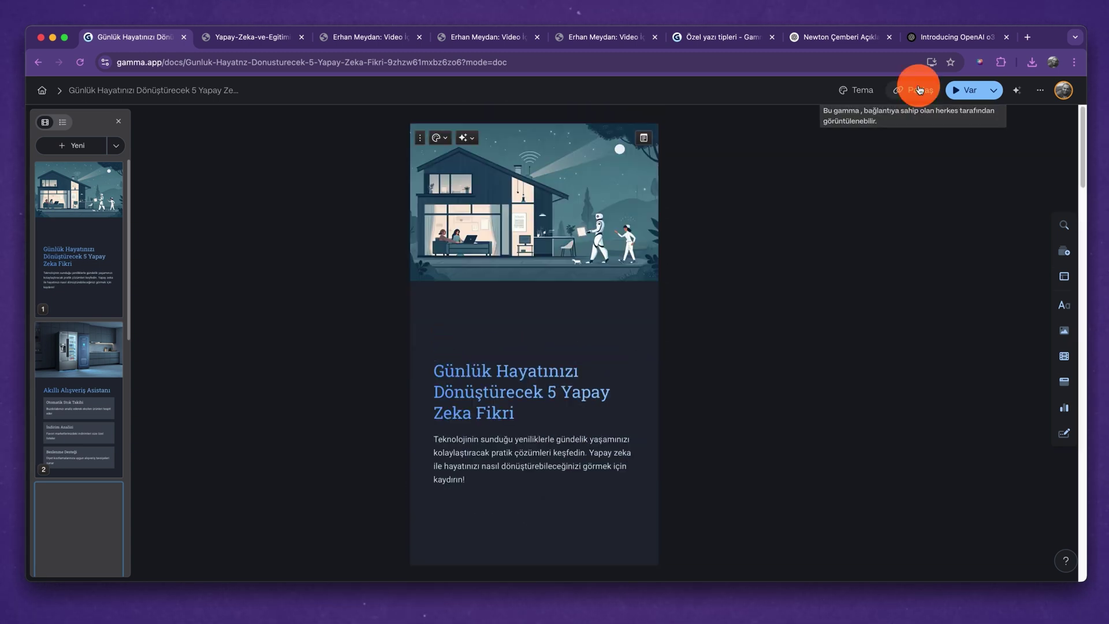
pyautogui.click(914, 90)
pyautogui.click(469, 211)
pyautogui.click(536, 208)
pyautogui.click(532, 419)
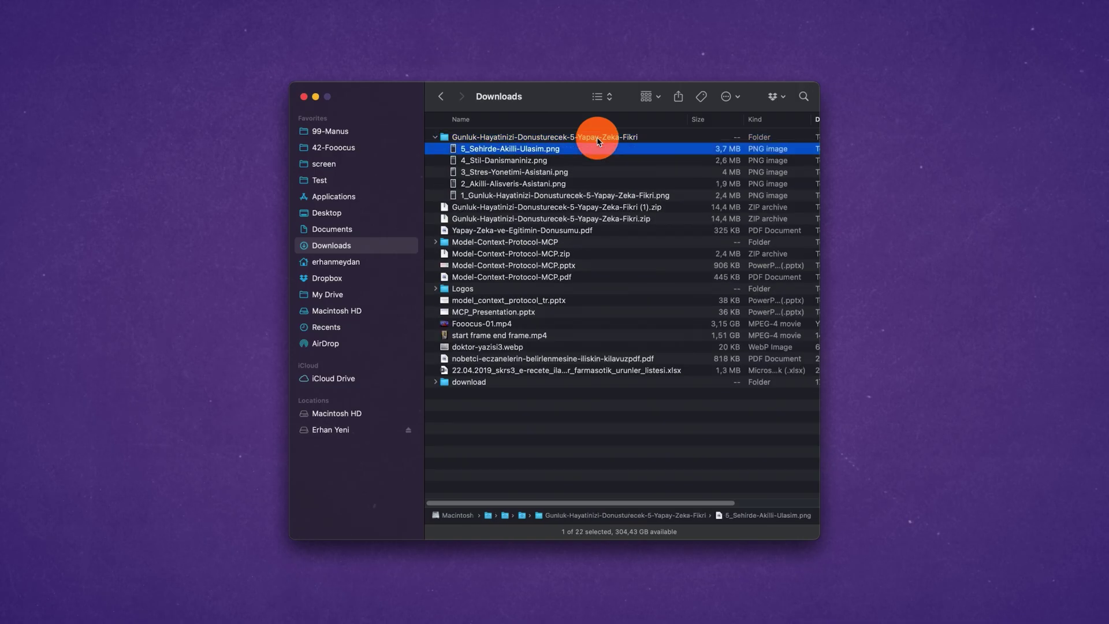
# Preview the exported PNG images in Finder, stepping between files.
pyautogui.press('space')
pyautogui.press('Down')
pyautogui.press('Down')
pyautogui.press('Down')
pyautogui.press('Up')
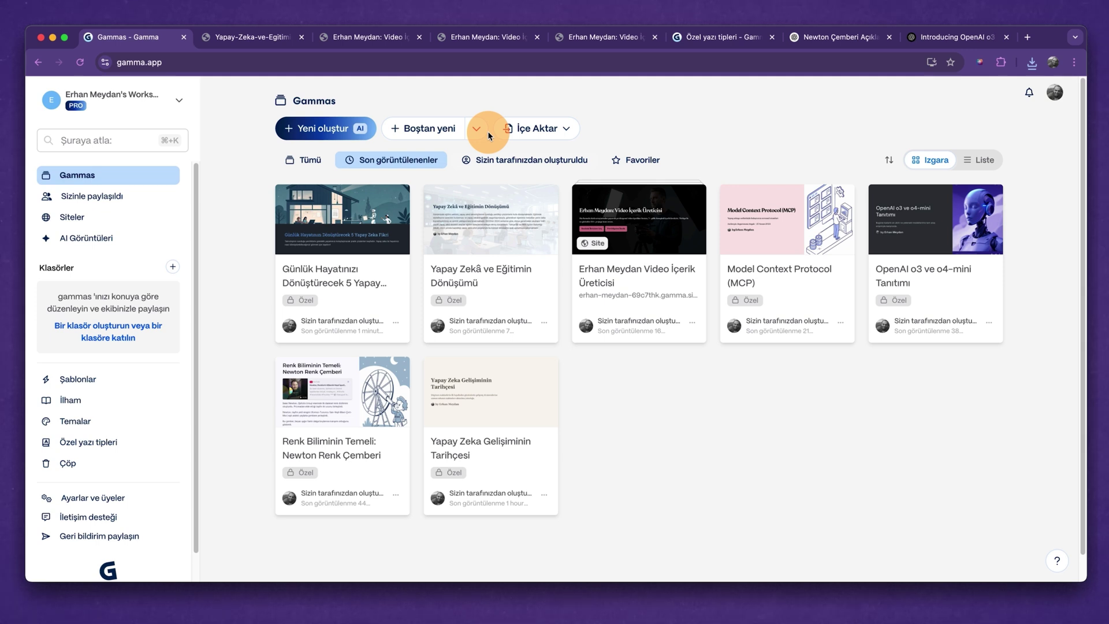
# Create a blank Untitled gamma via Boştan yeni, go home, then choose İçe Aktar > Yapay zeka ithalatı.
pyautogui.click(473, 132)
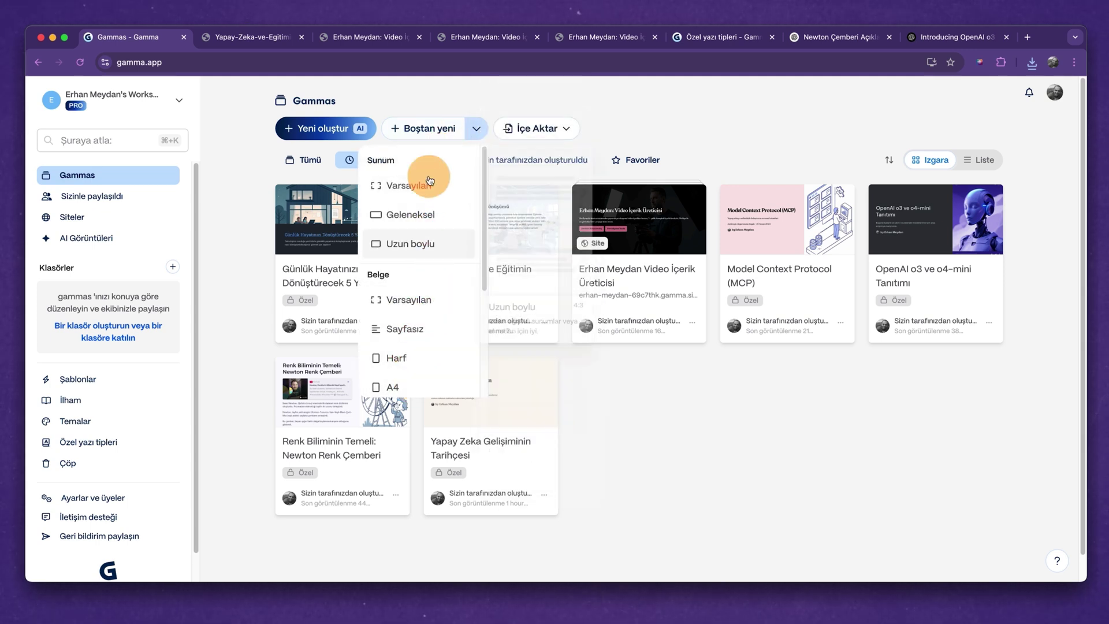
pyautogui.click(427, 127)
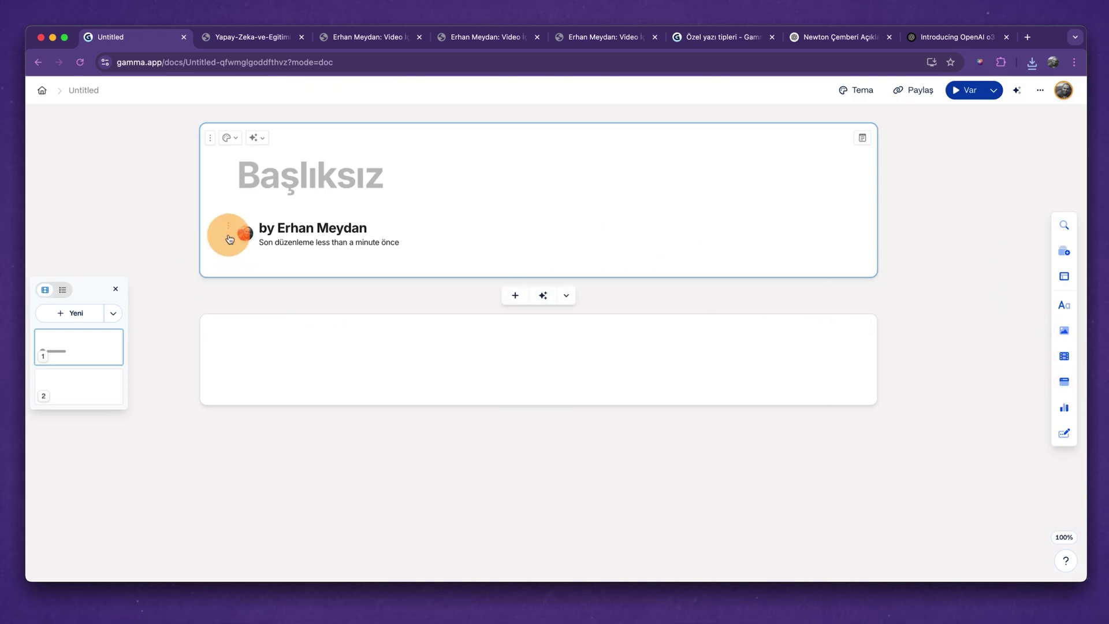
pyautogui.click(42, 90)
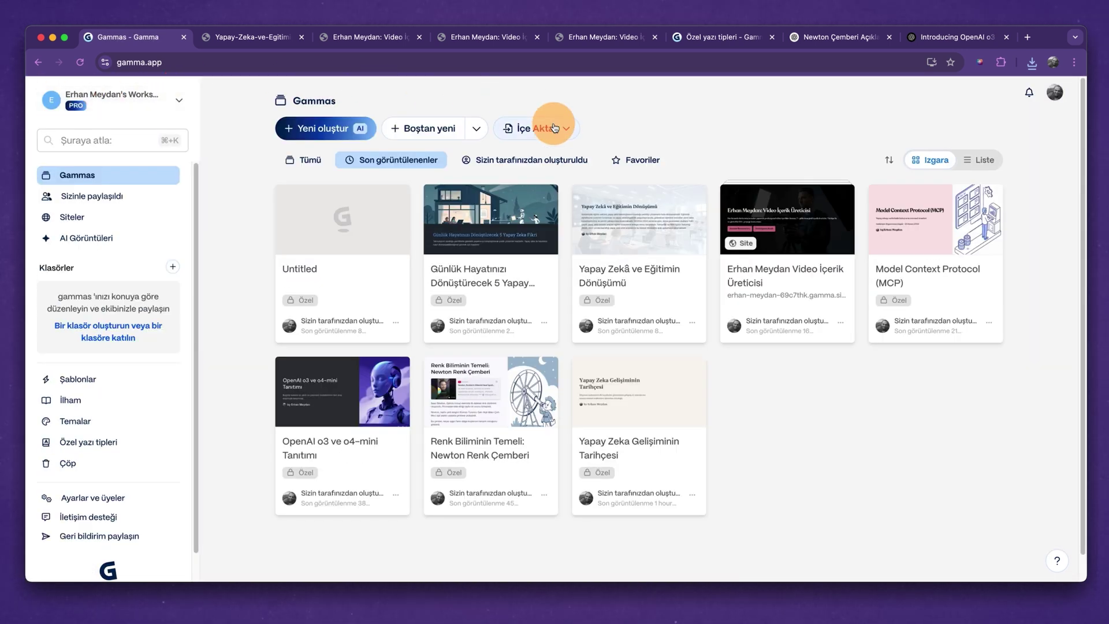
pyautogui.click(553, 128)
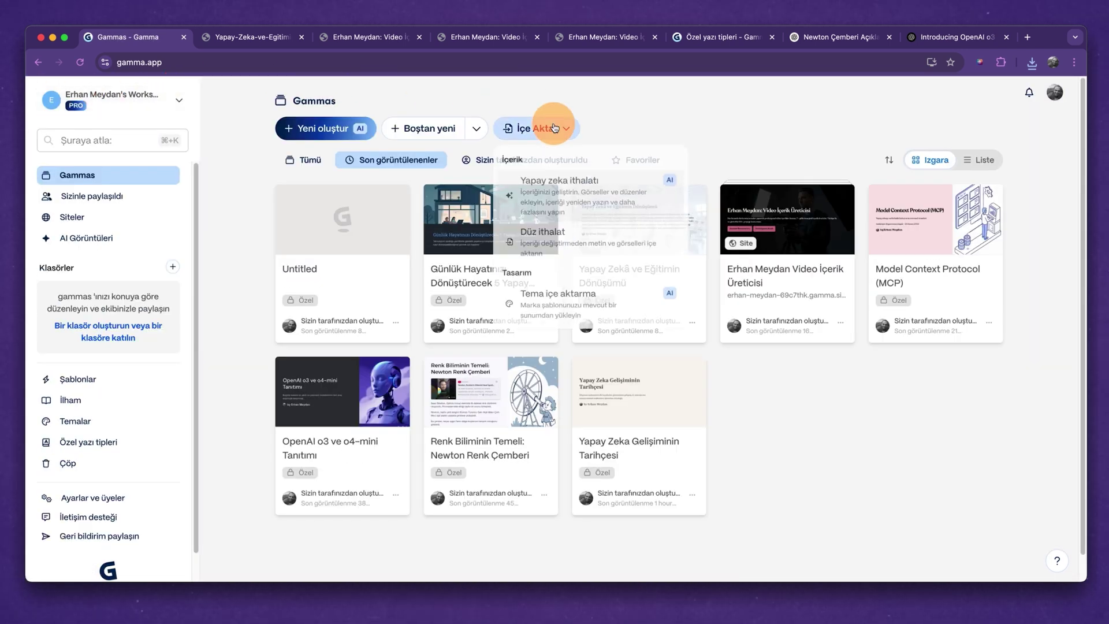
pyautogui.click(614, 216)
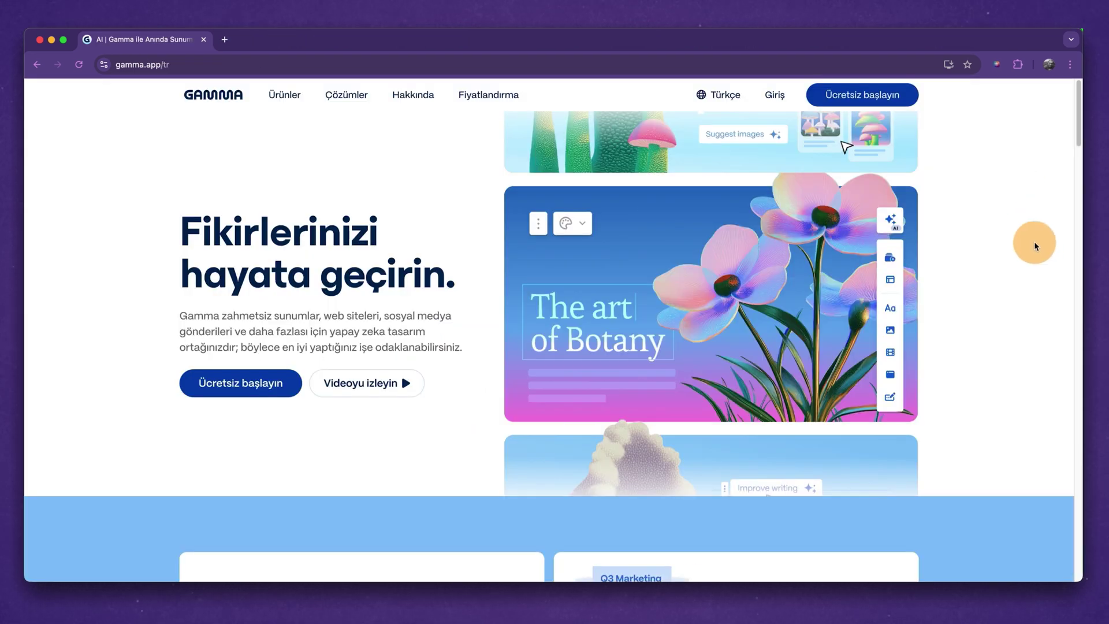
# Open Fiyatlandırma and compare monthly against yearly billing prices.
pyautogui.click(500, 100)
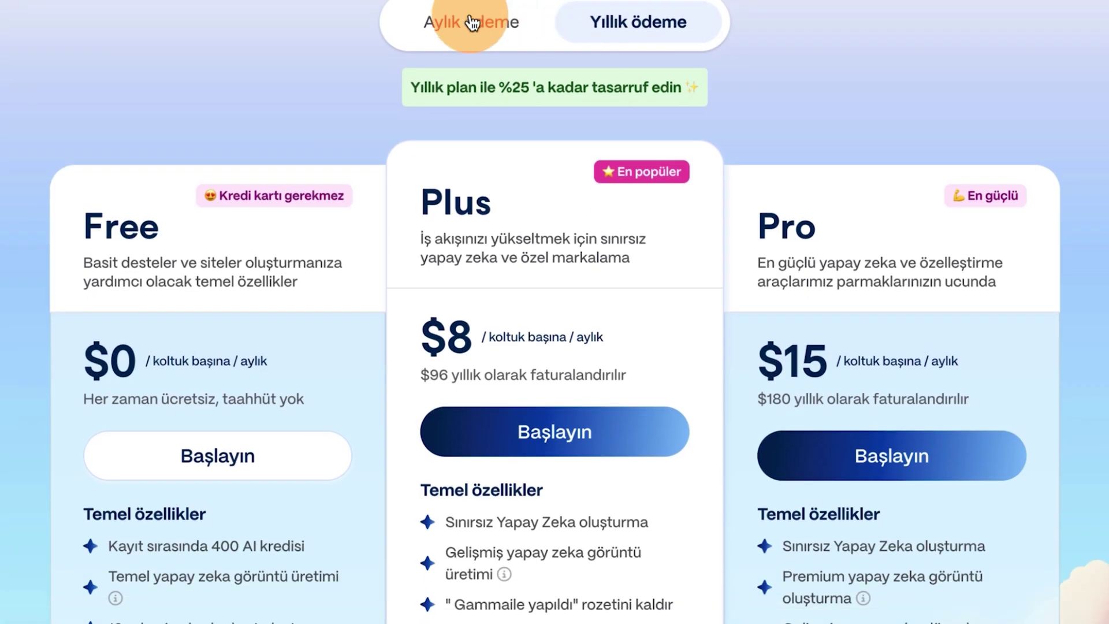
pyautogui.click(473, 23)
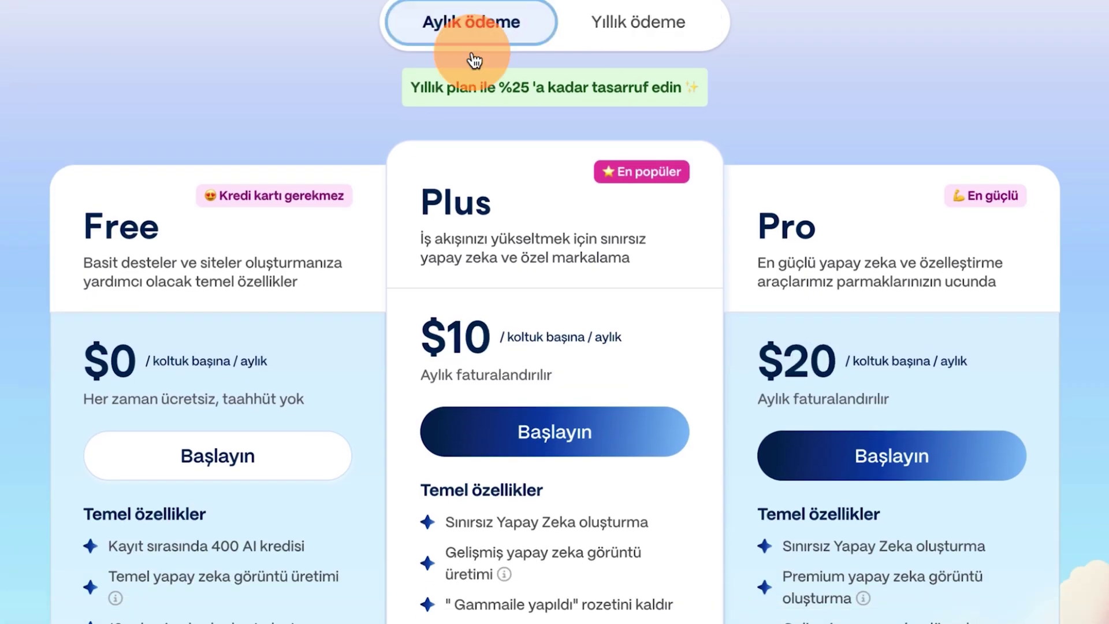
pyautogui.click(645, 36)
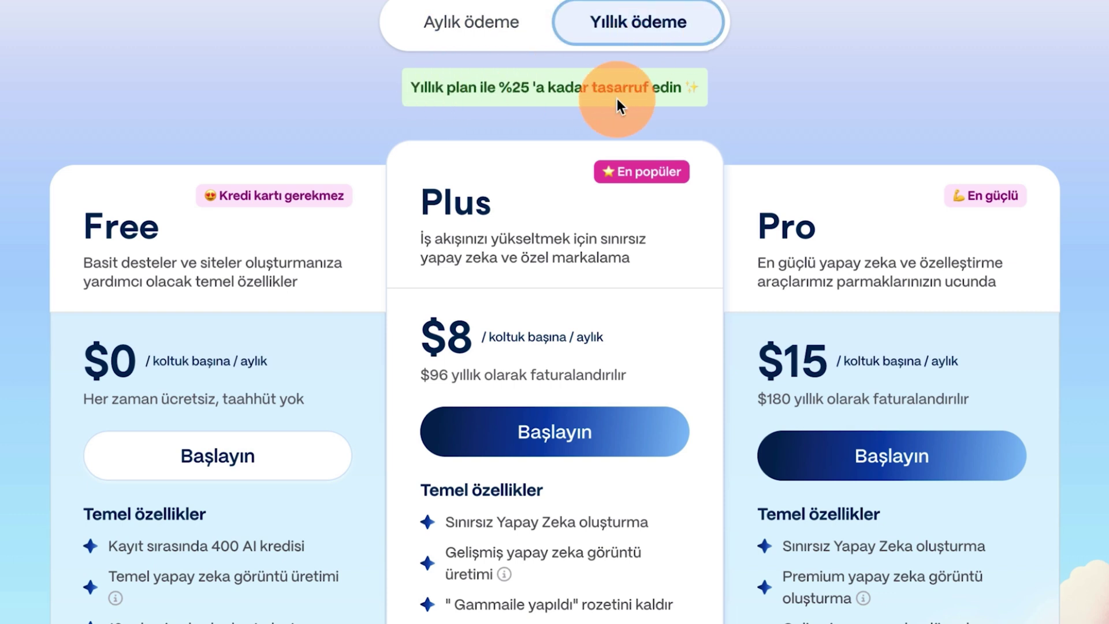
pyautogui.scroll(-3, 901, 125)
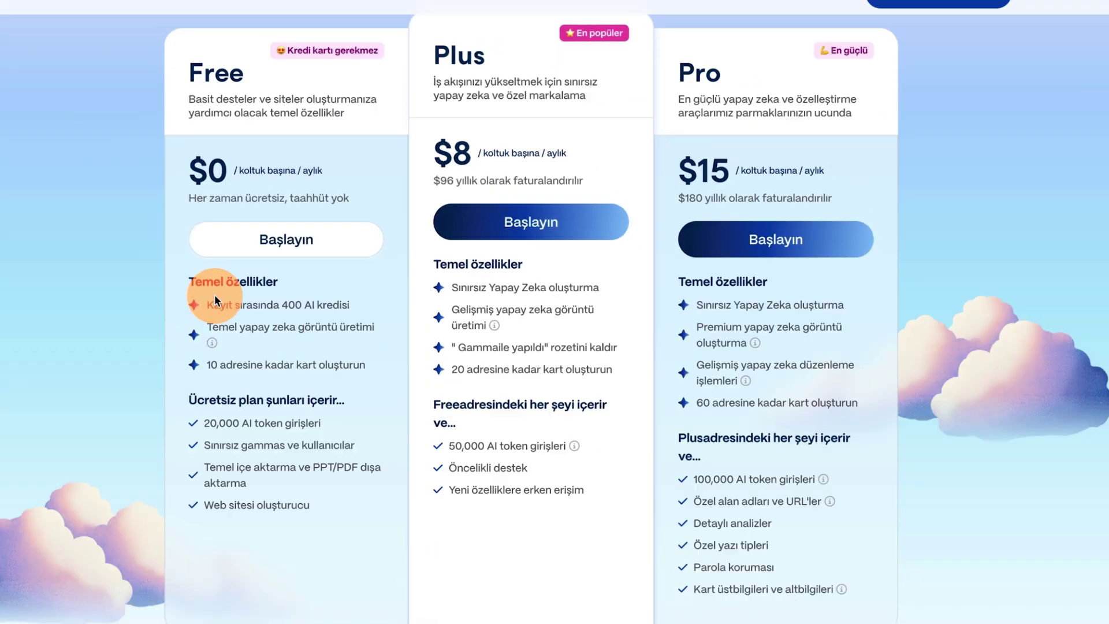
# Highlight key features: Free's 400 AI credits, Plus early access, Pro unlimited AI and premium images.
pyautogui.moveTo(213, 302); pyautogui.dragTo(317, 304)
pyautogui.click(336, 304)
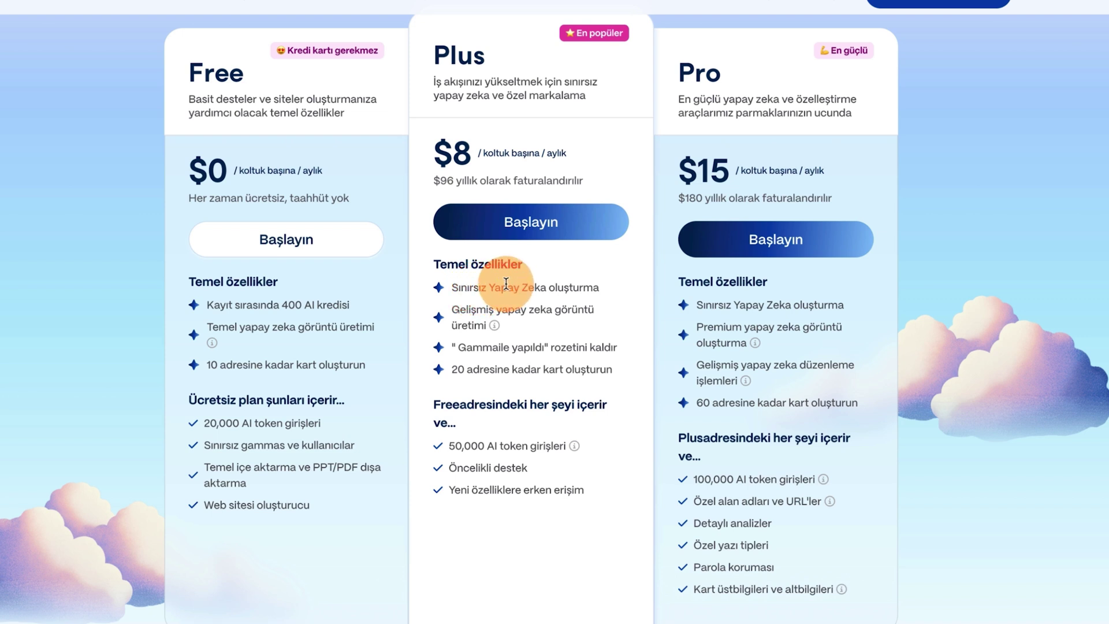
pyautogui.moveTo(449, 490); pyautogui.dragTo(572, 490)
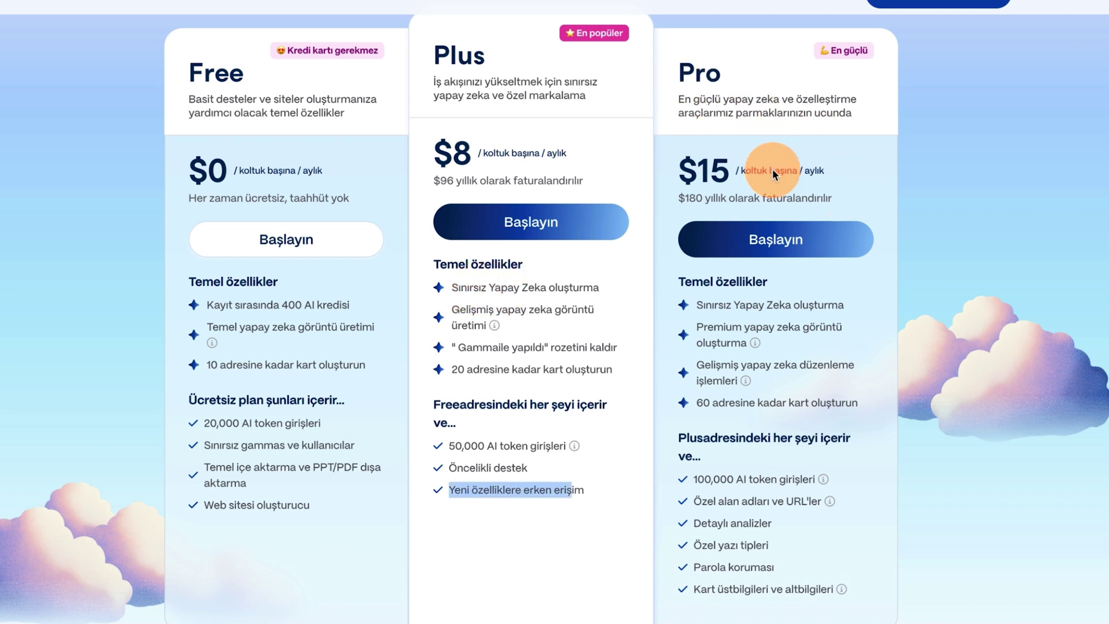
pyautogui.moveTo(694, 310); pyautogui.dragTo(798, 315)
pyautogui.moveTo(696, 329); pyautogui.dragTo(748, 346)
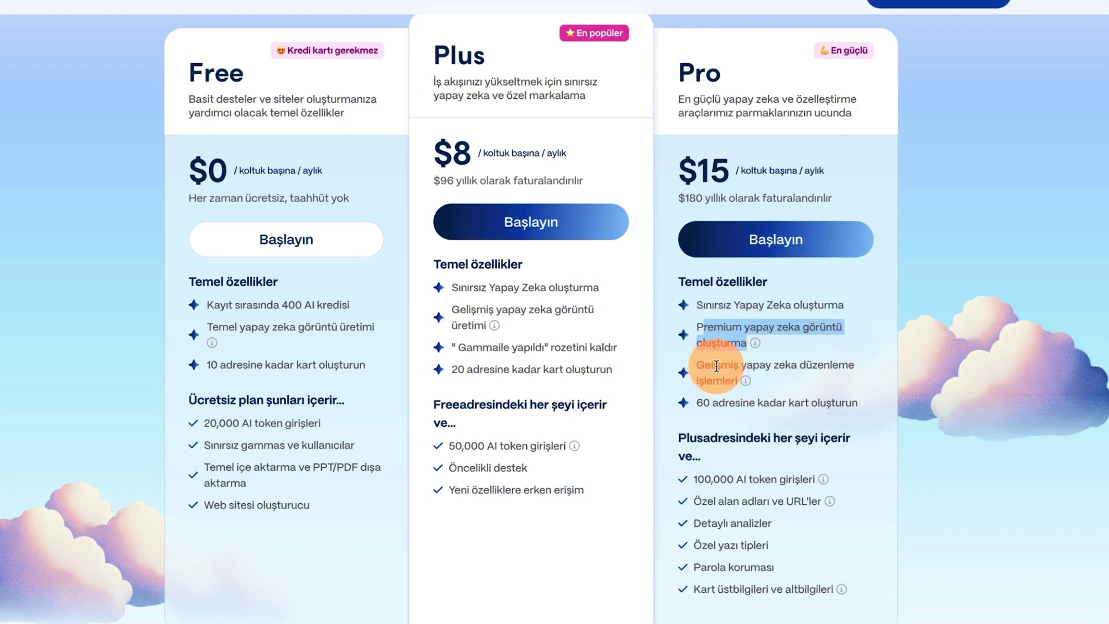